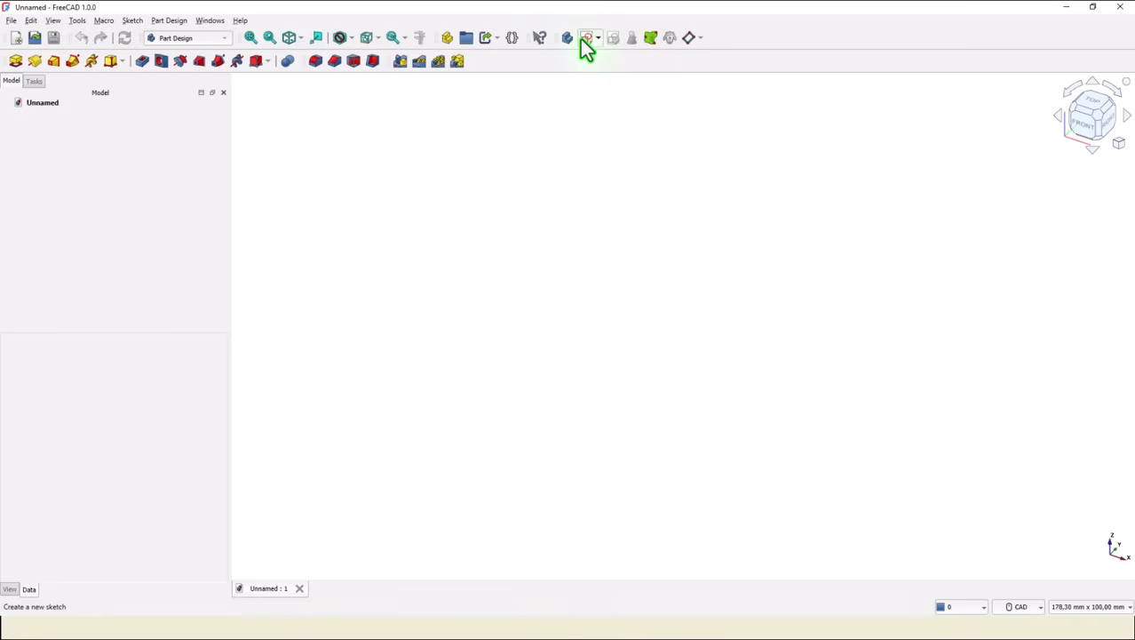
Create a new sketch attached to the XY plane.
click(582, 39)
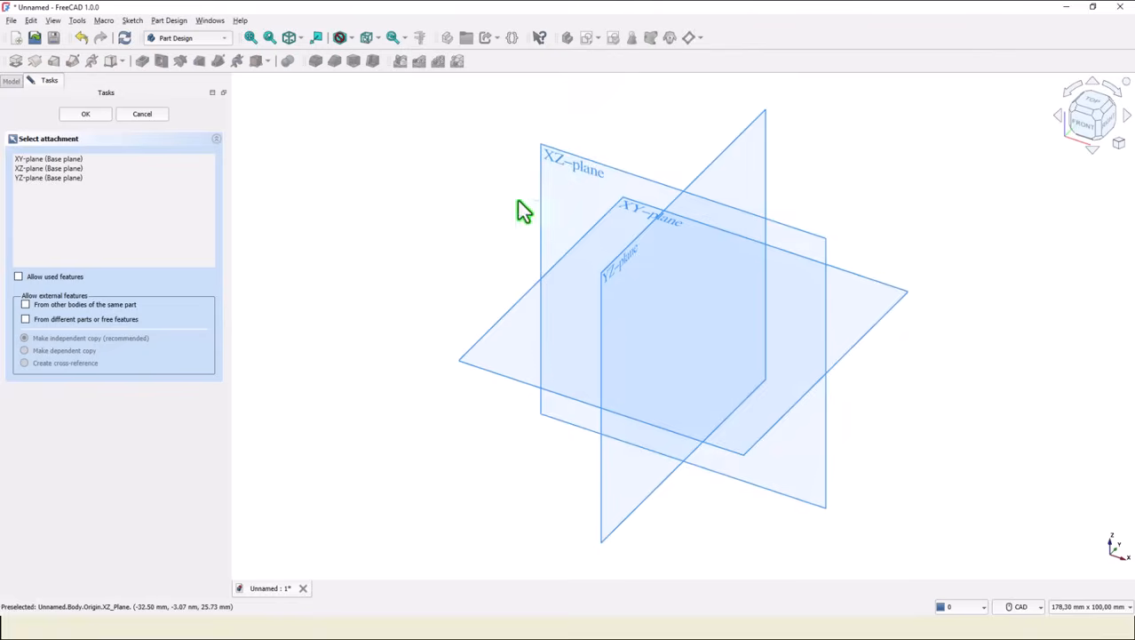
click(638, 218)
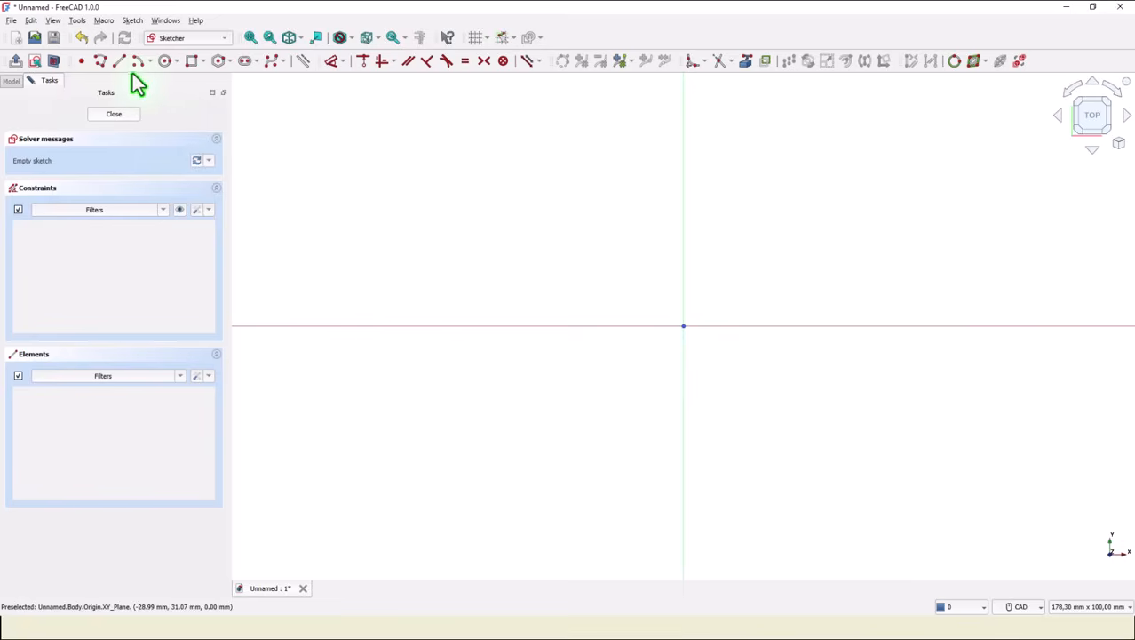
Start a polyline on the vertical axis, drawing a vertical right edge, a horizontal top edge and a slanted upper edge.
click(101, 60)
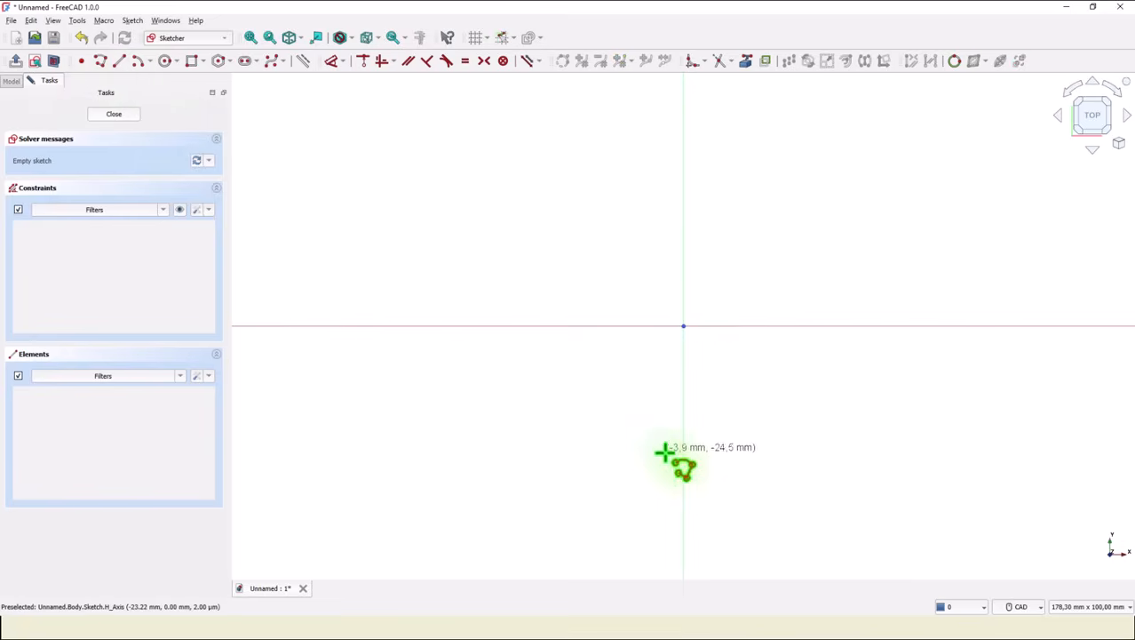
click(681, 482)
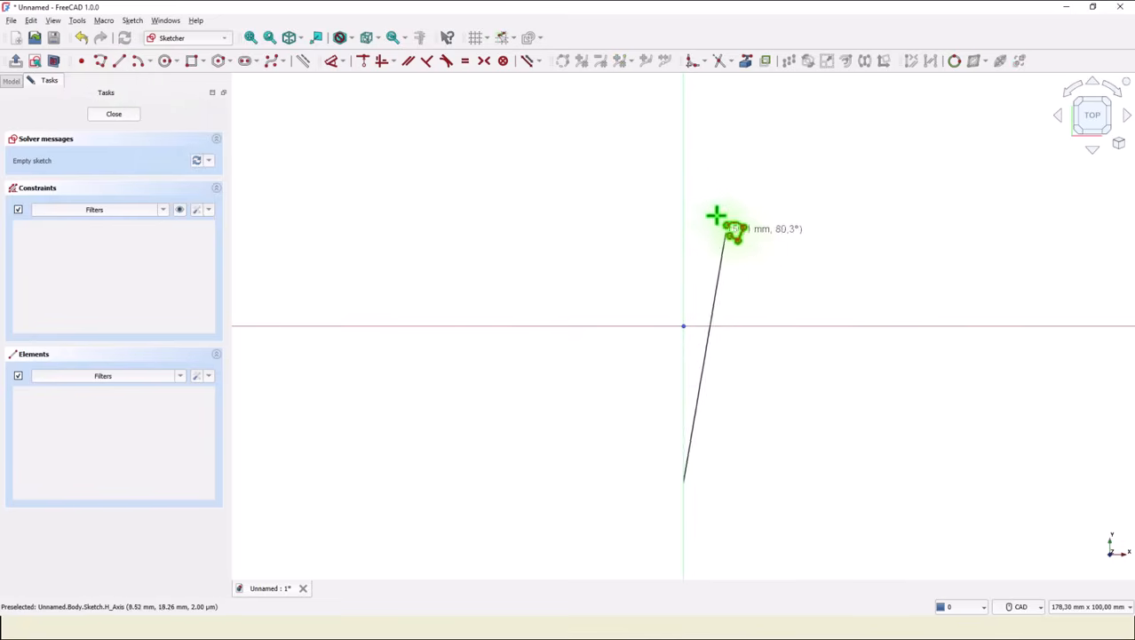
click(683, 194)
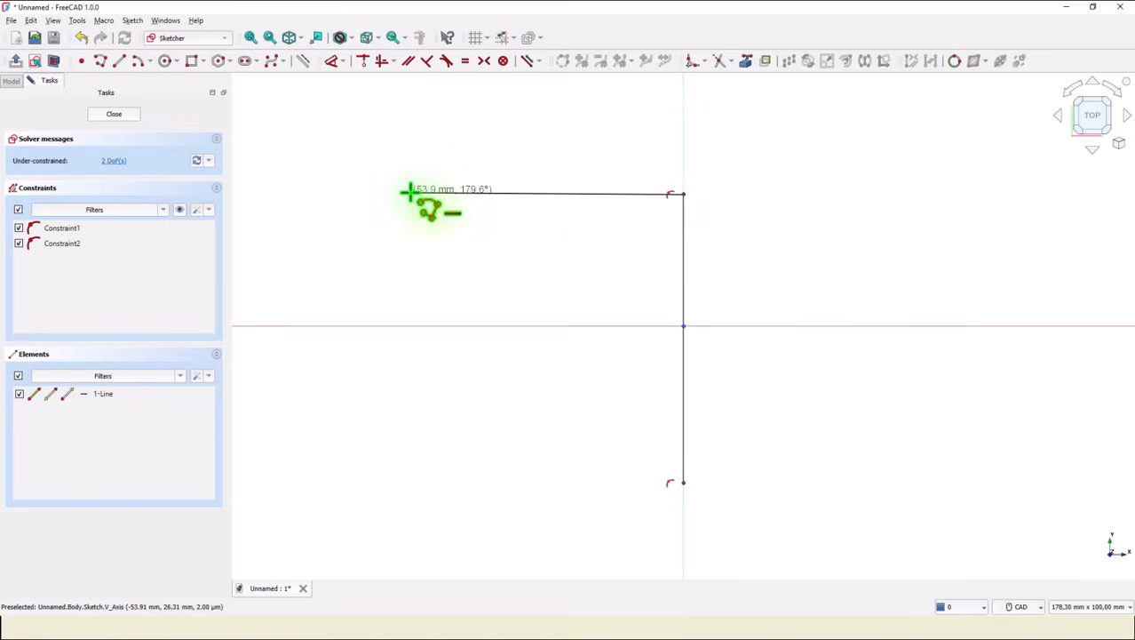
click(410, 191)
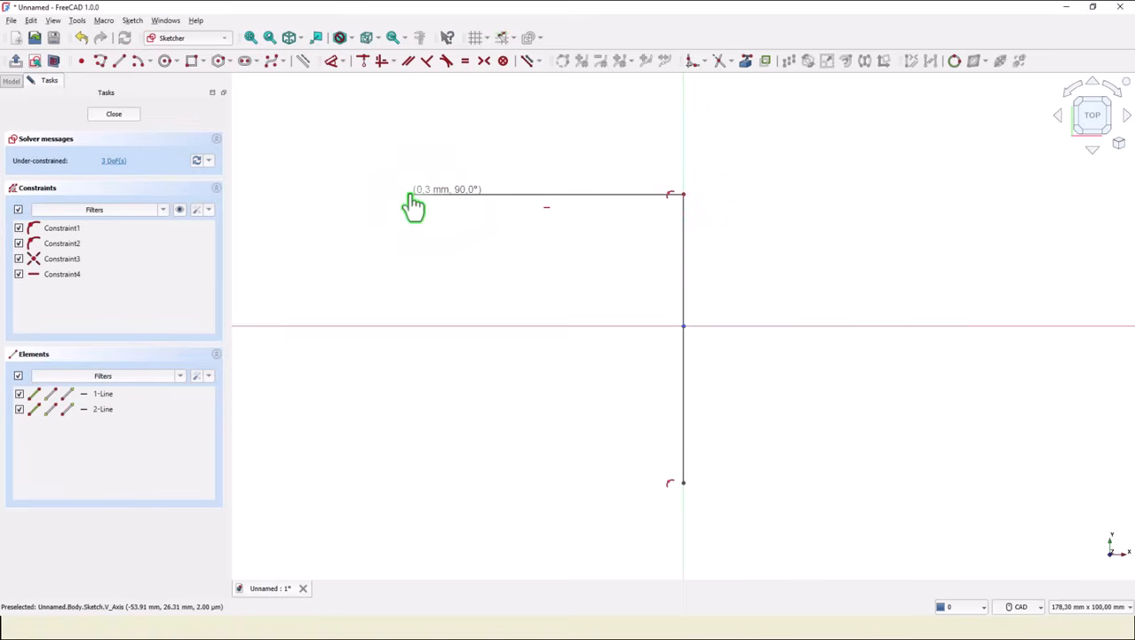
click(287, 267)
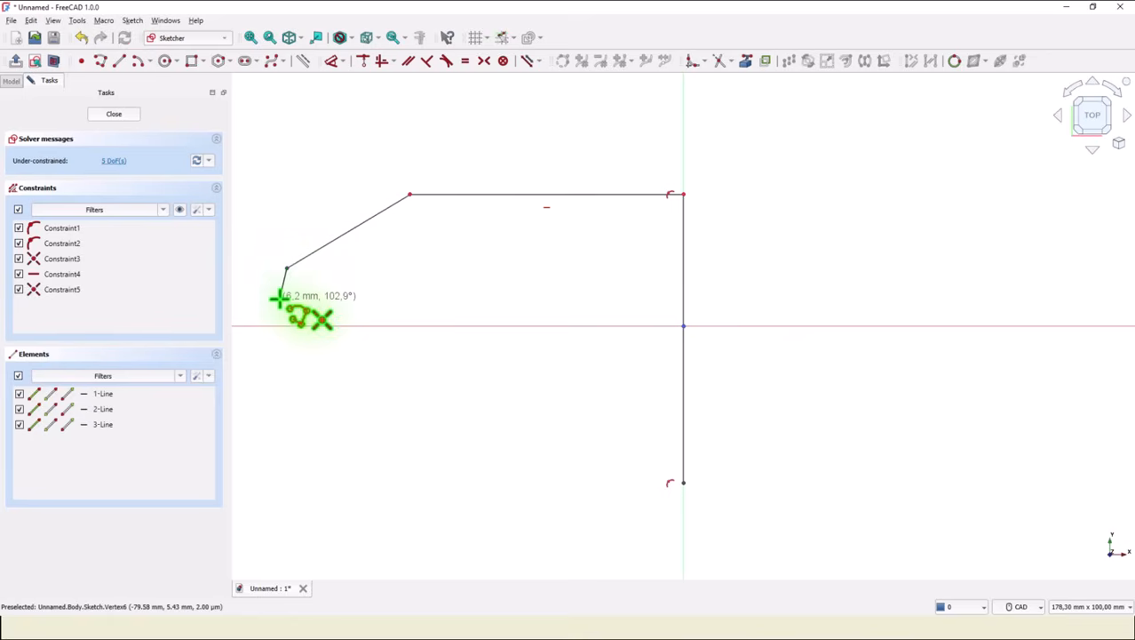
Switch the polyline to arc mode for a rounded left nose, then add the slanted lower and bottom edges closing at the start point.
key(m)
key(m)
key(m)
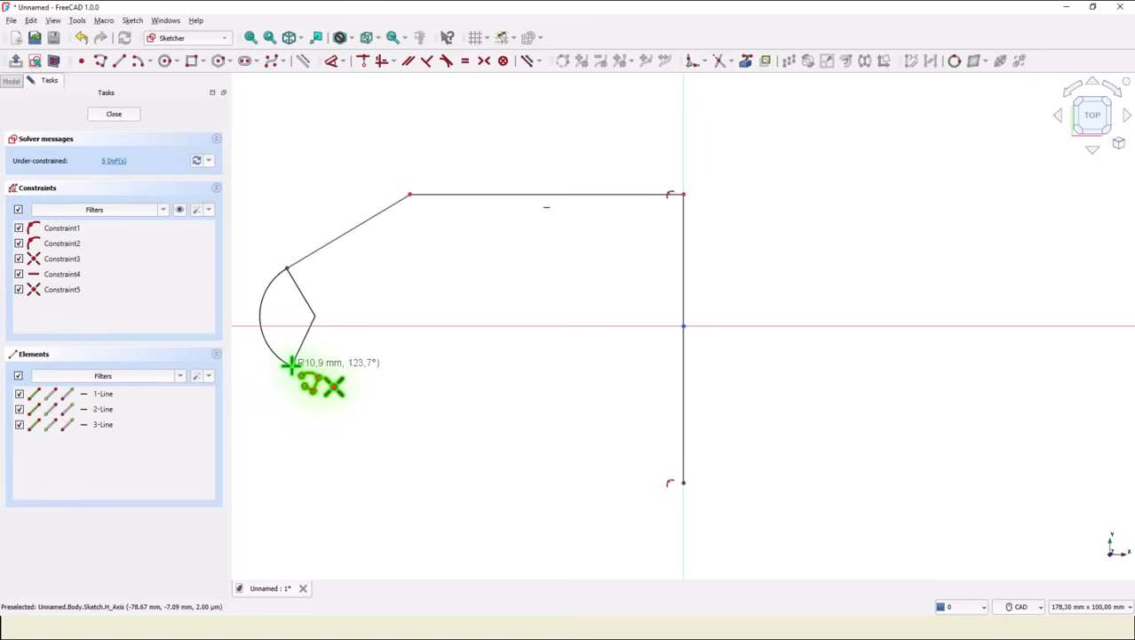
click(291, 364)
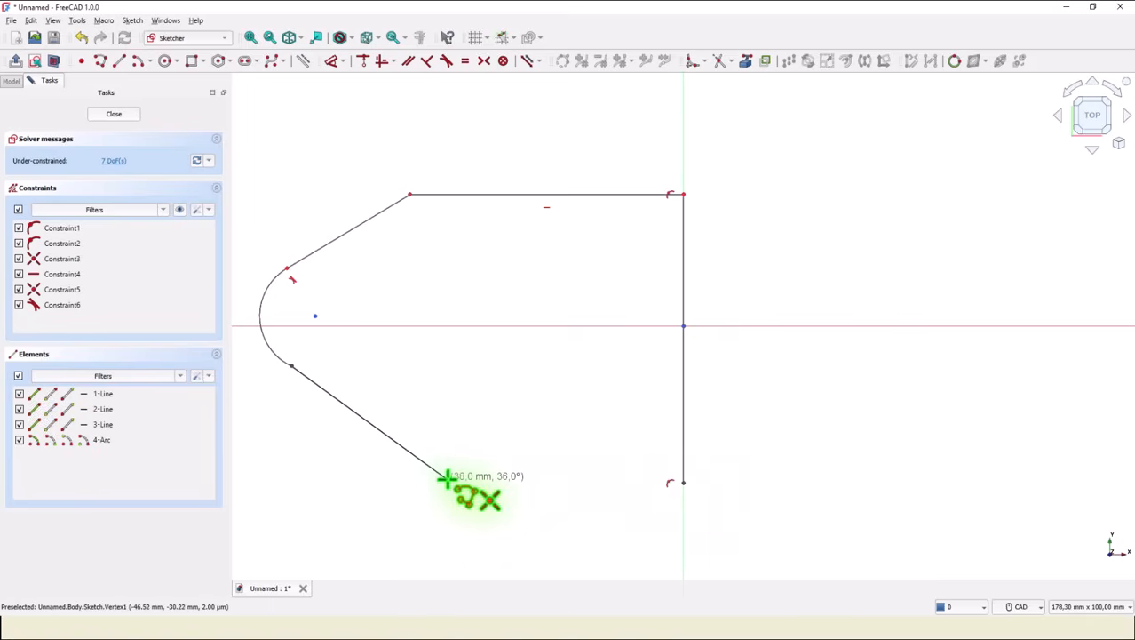
click(447, 477)
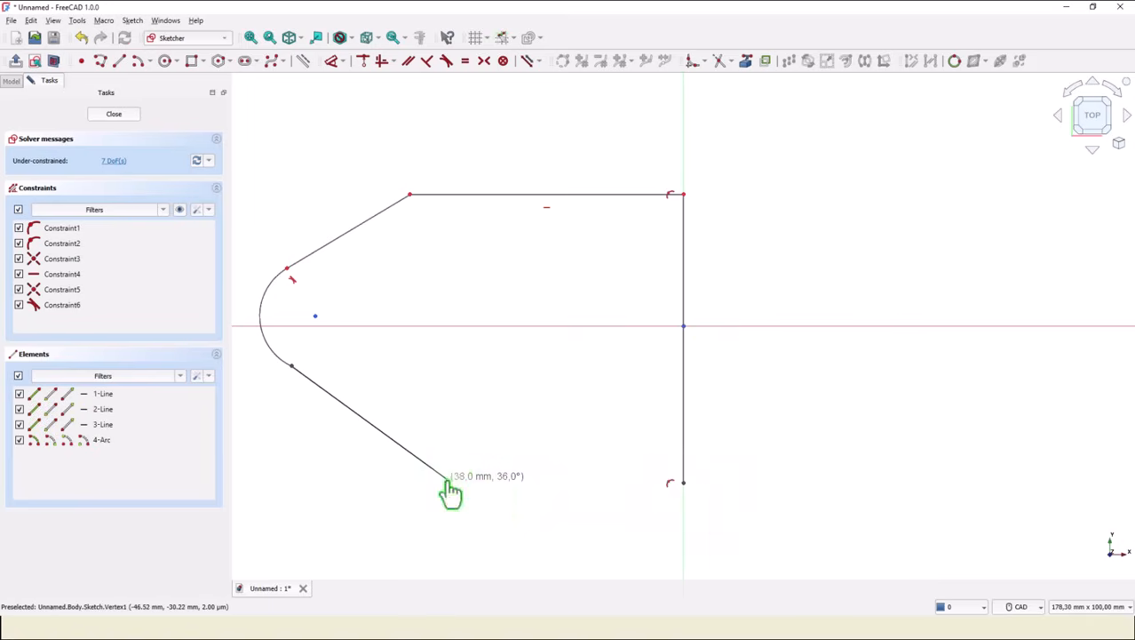
click(682, 482)
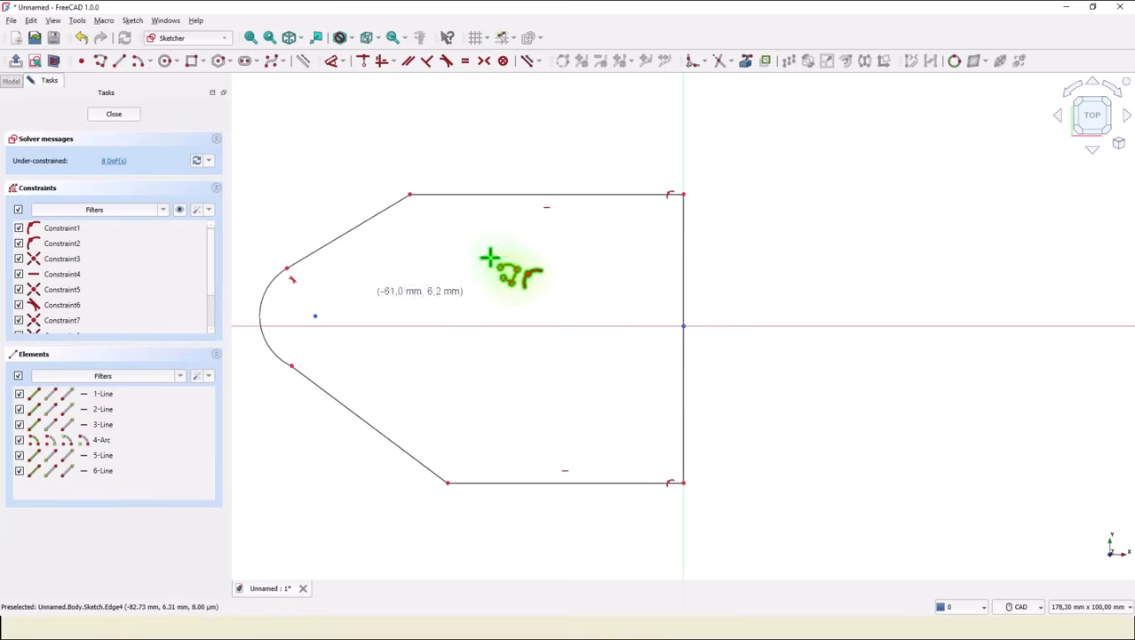
Make the nose arc tangent to the lower slanted line.
click(447, 63)
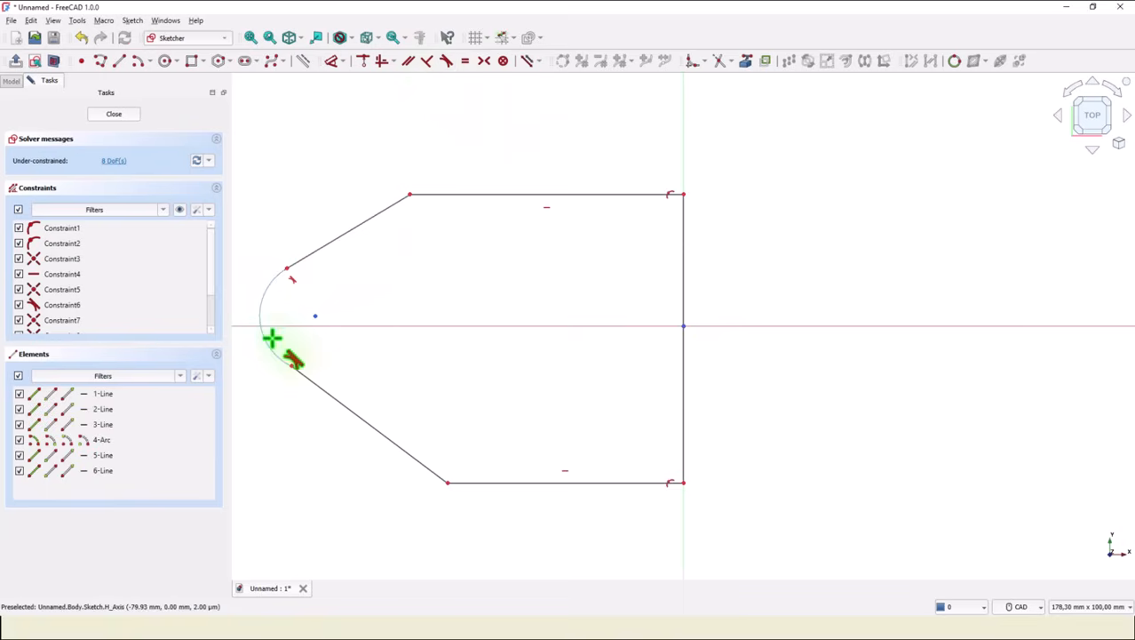
click(277, 352)
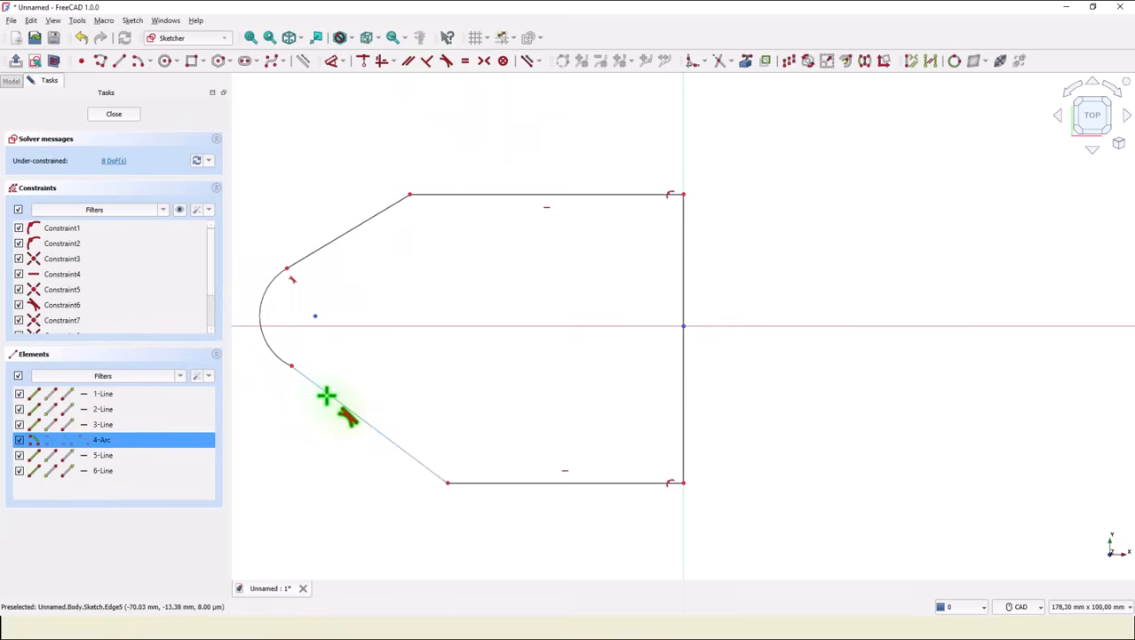
click(327, 396)
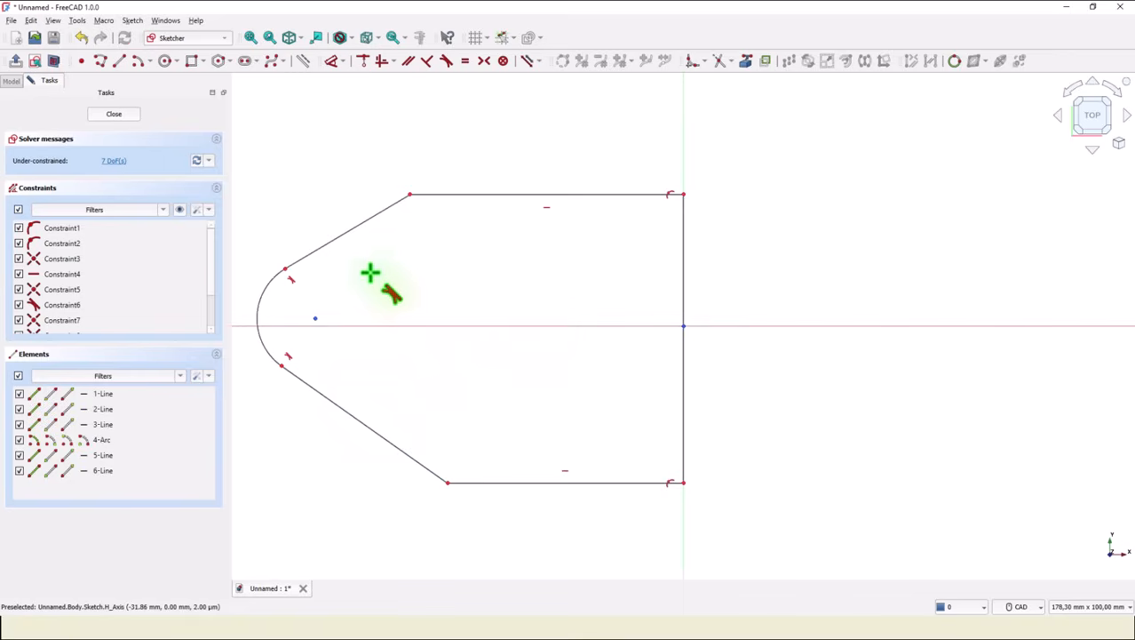
Constrain the arc centre horizontally level with the sketch origin.
click(378, 66)
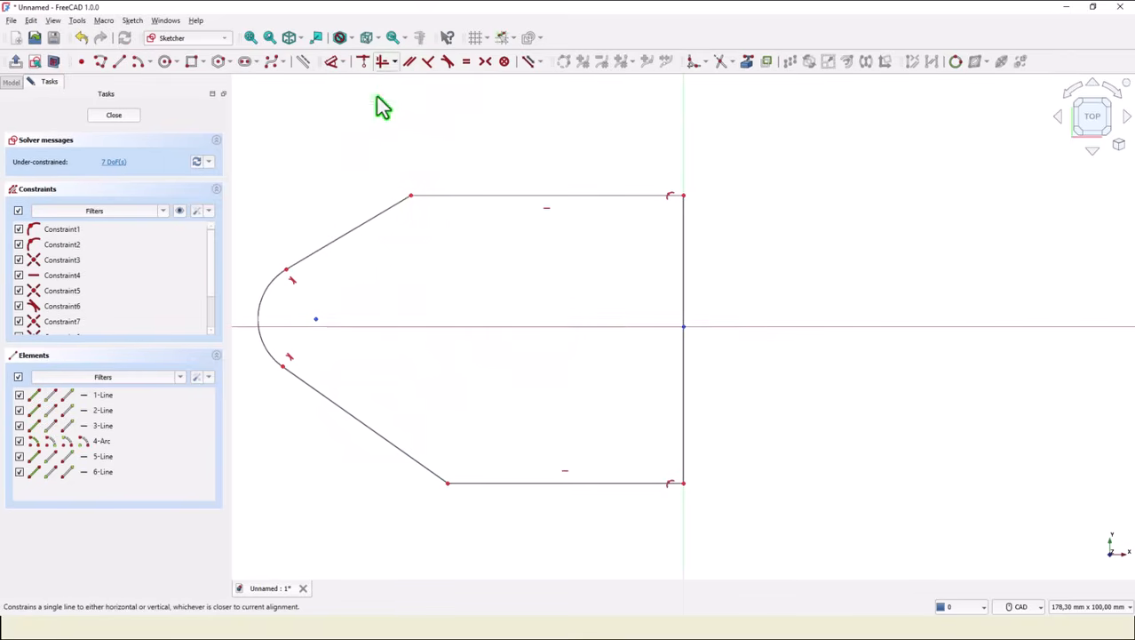
click(315, 318)
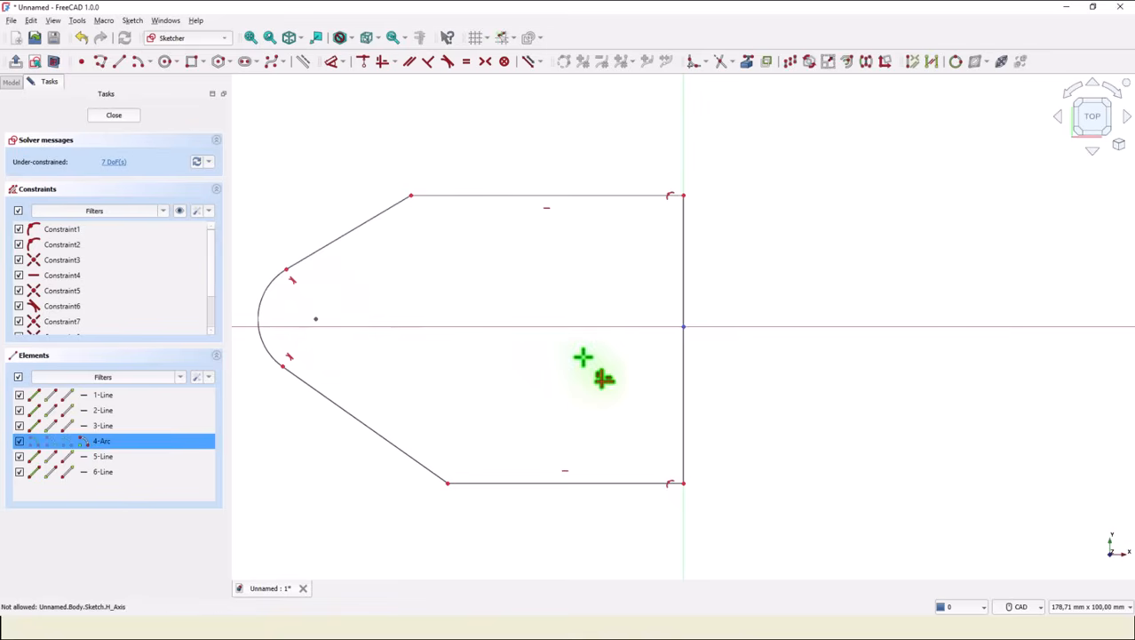
click(683, 327)
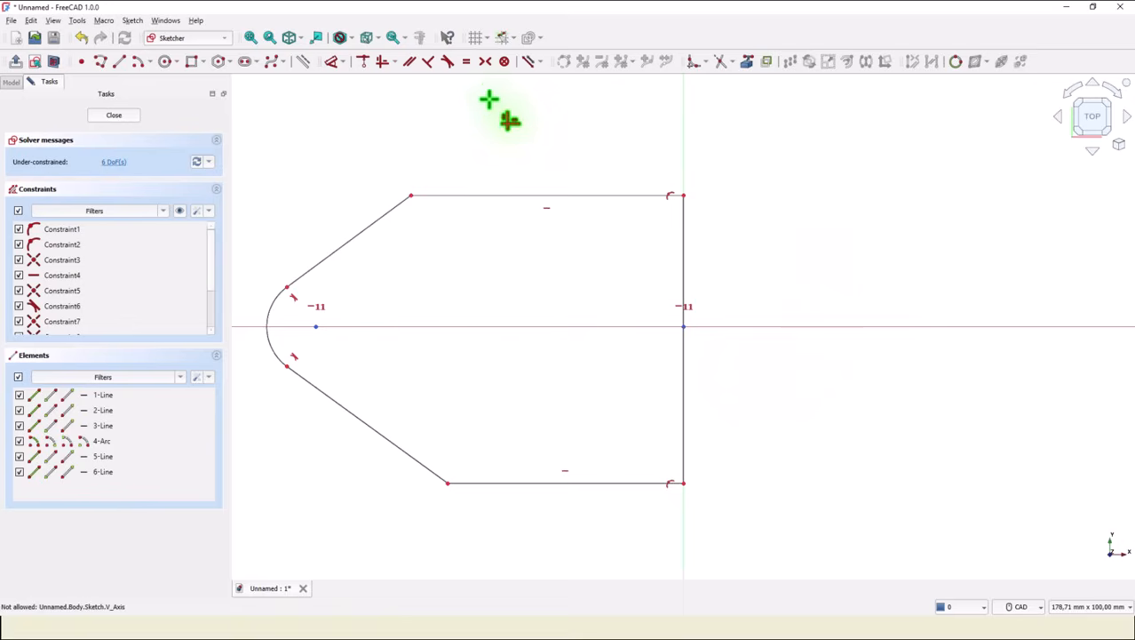
Make the upper and lower slanted lines equal in length.
click(467, 63)
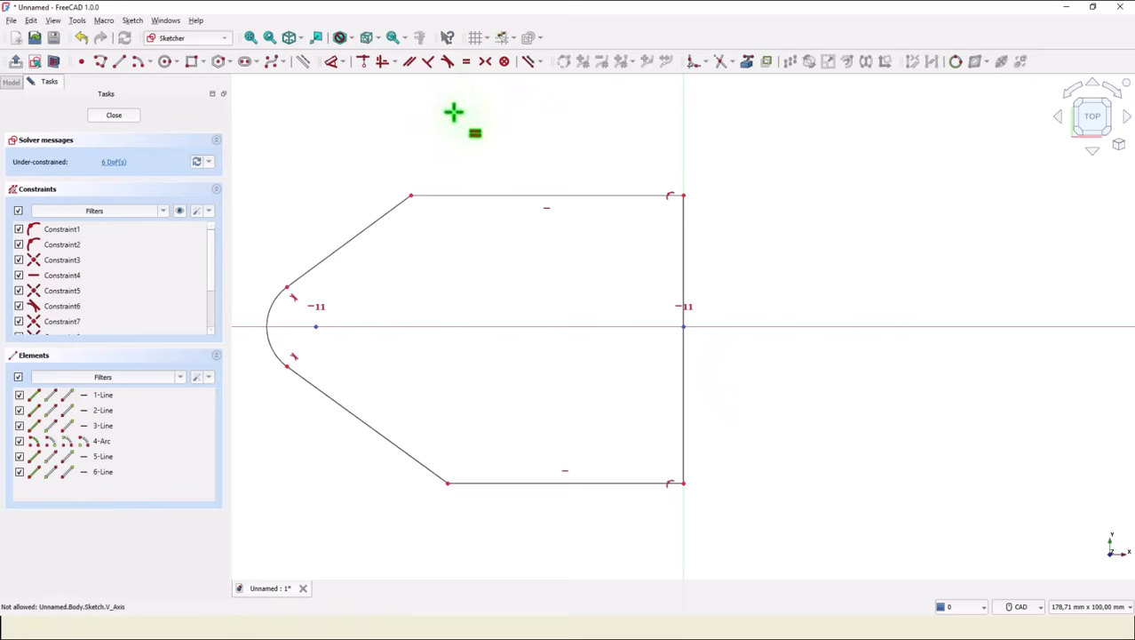
click(369, 312)
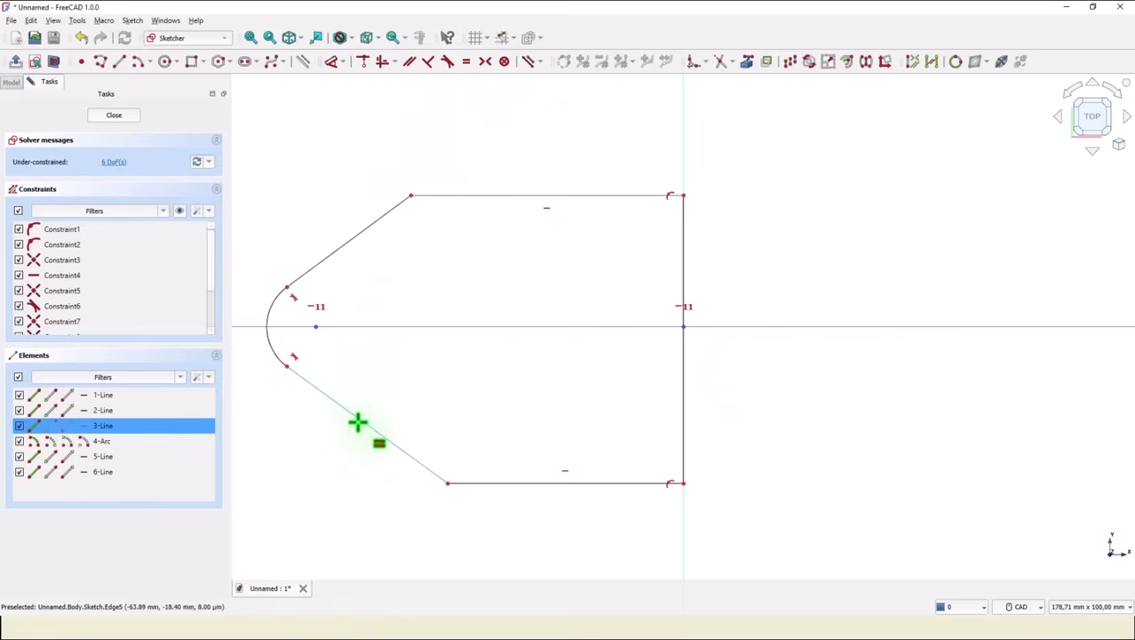
click(357, 421)
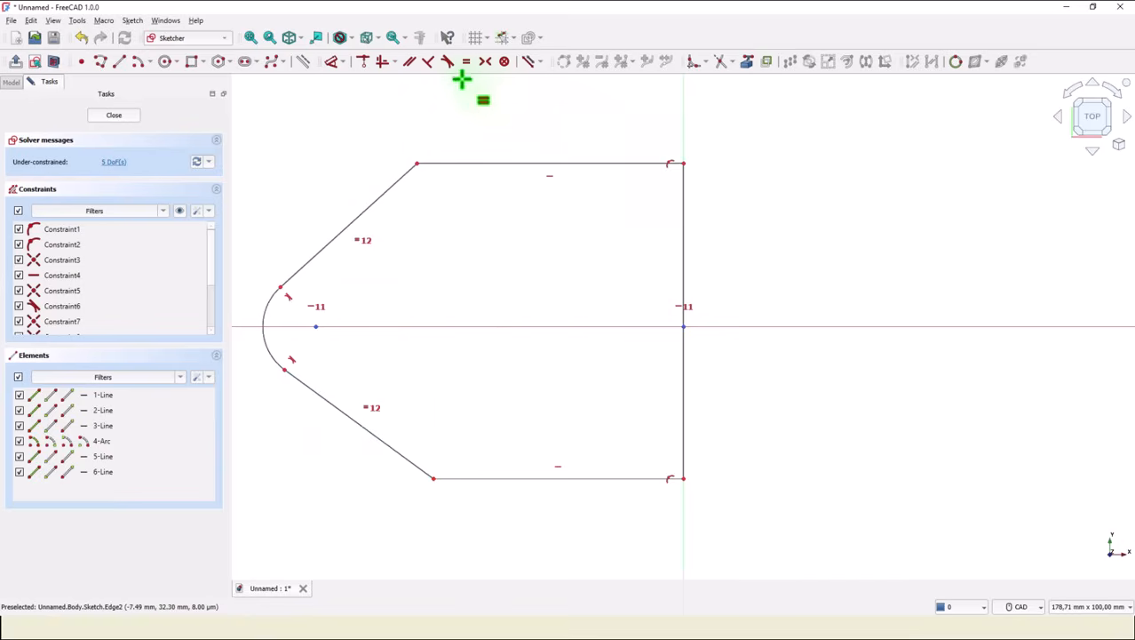
Make the two ends of the right vertical edge symmetric about the horizontal axis.
click(485, 62)
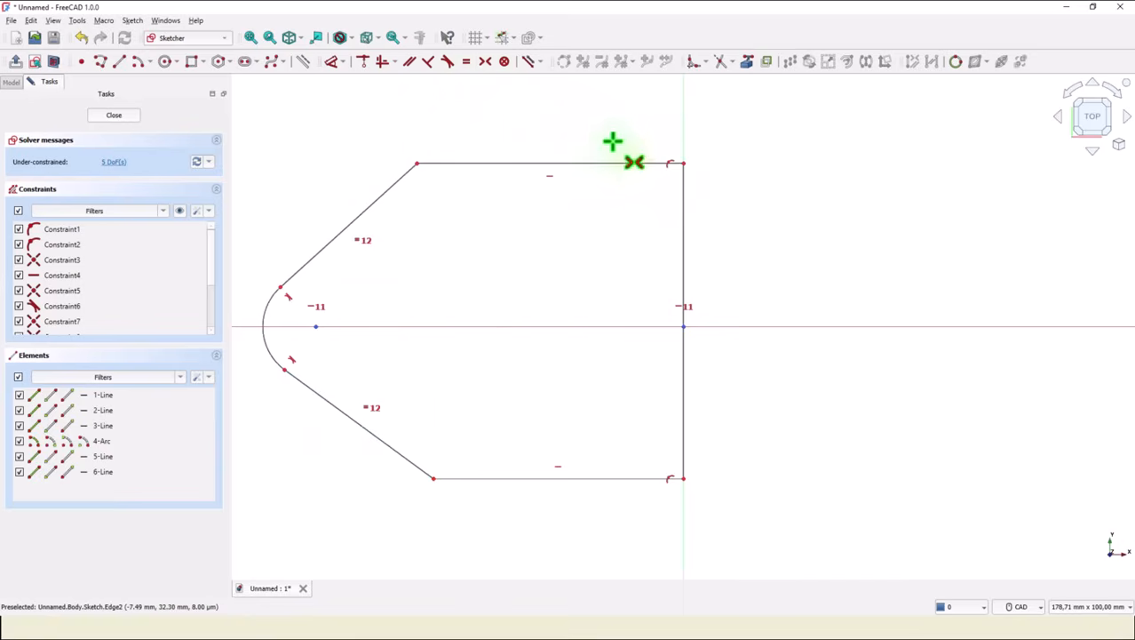
click(686, 163)
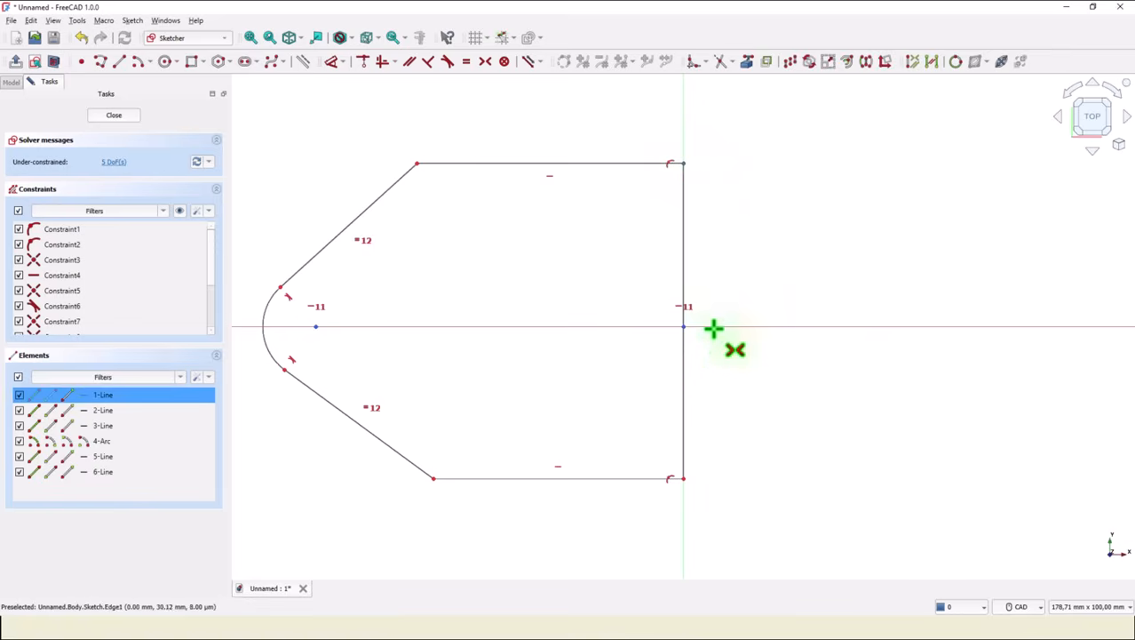
click(684, 479)
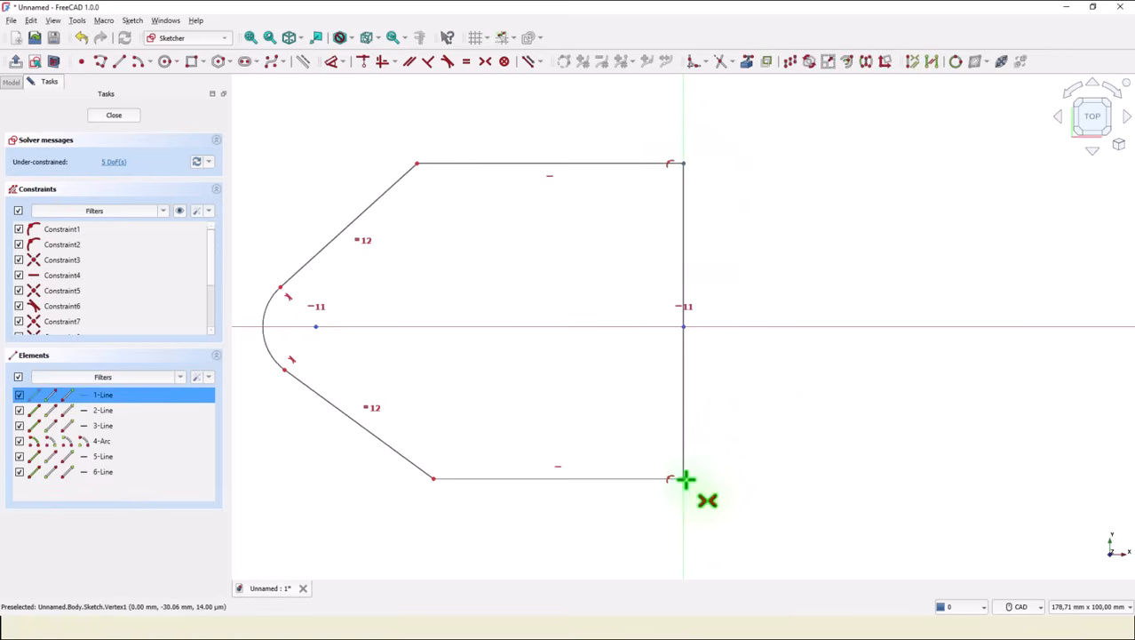
click(795, 329)
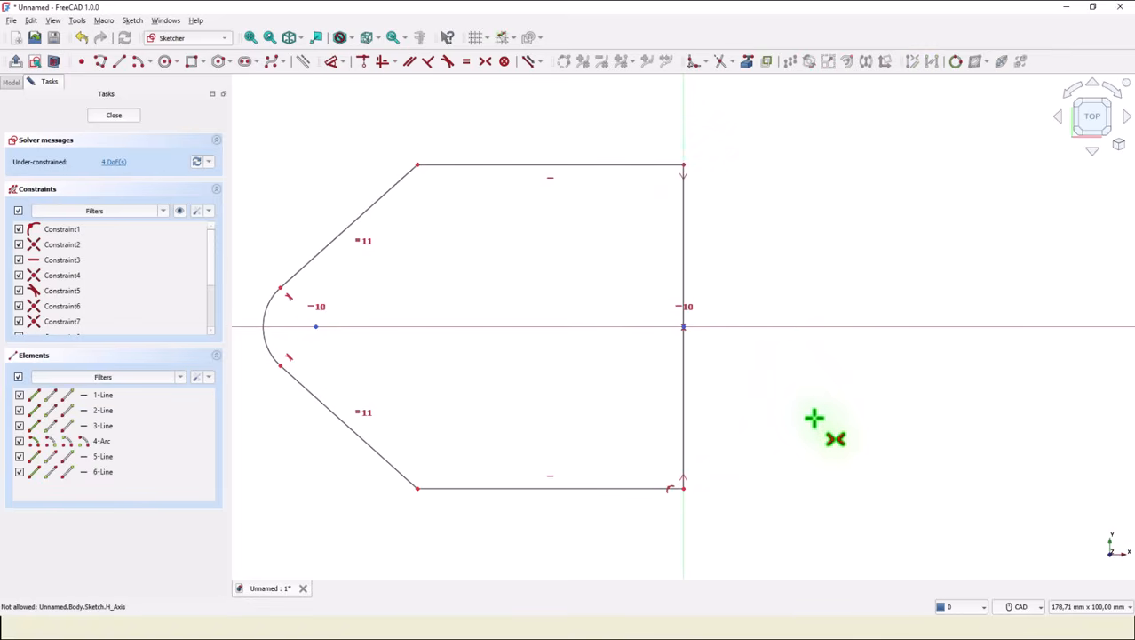
Dimension the horizontal distance from the arc centre to the right edge as 114 mm.
click(332, 69)
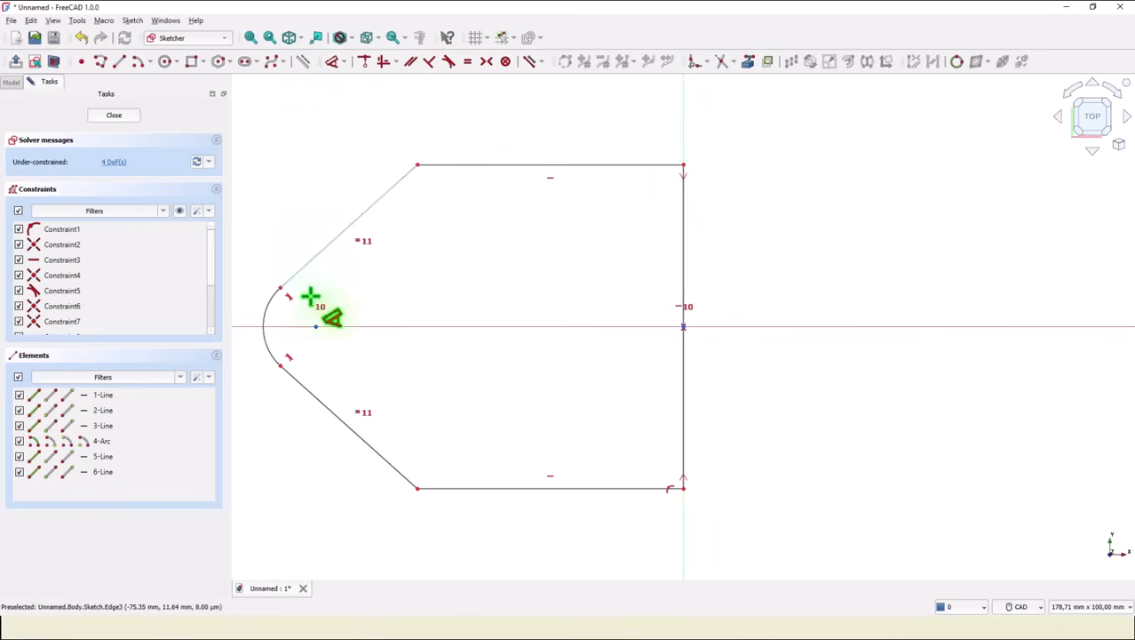
click(315, 327)
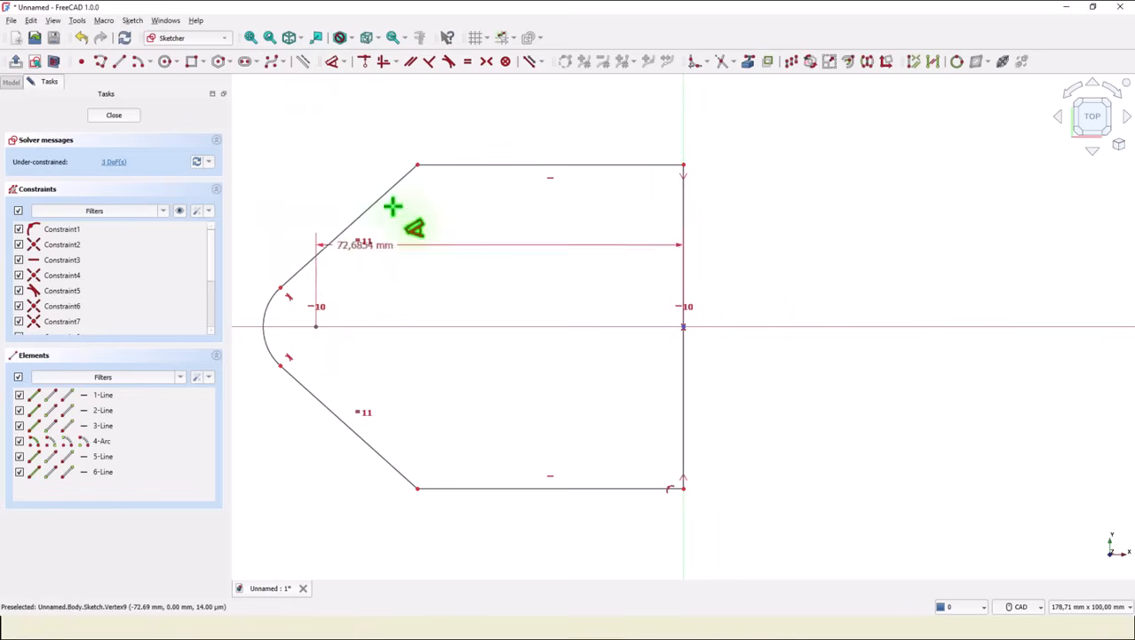
click(508, 121)
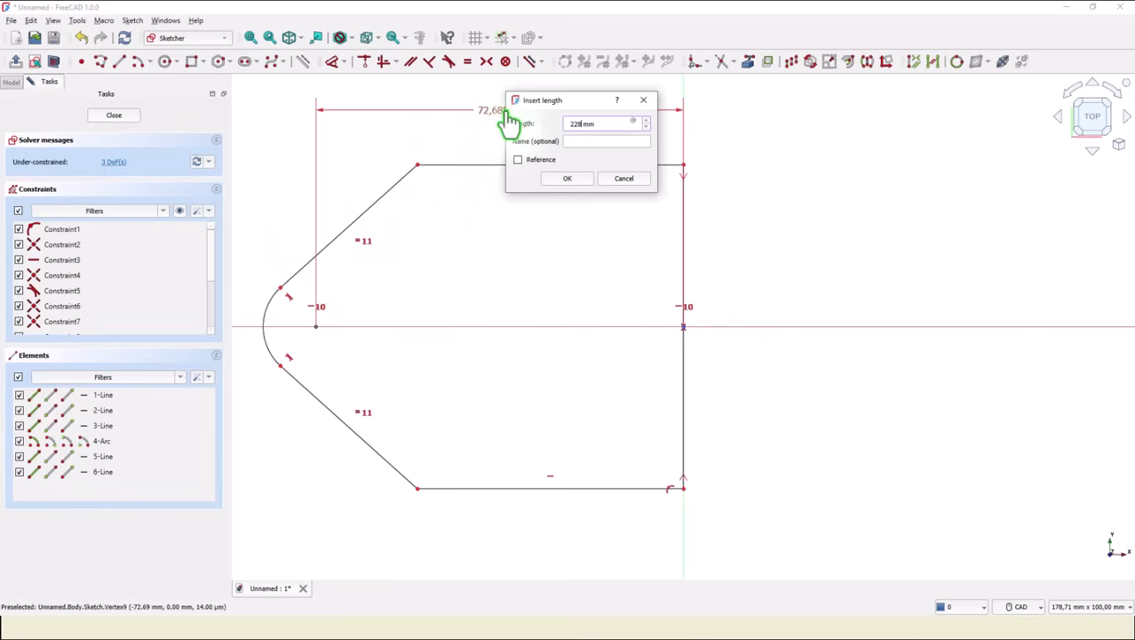
key(Return)
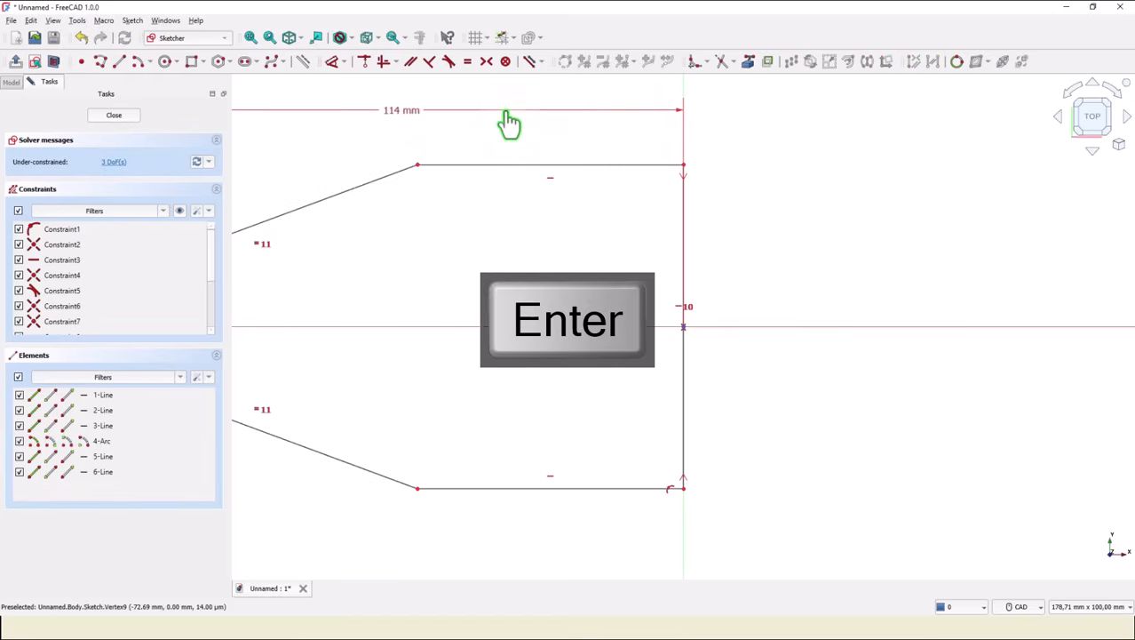
Set the length of the right vertical edge to 76 mm.
click(682, 355)
click(778, 377)
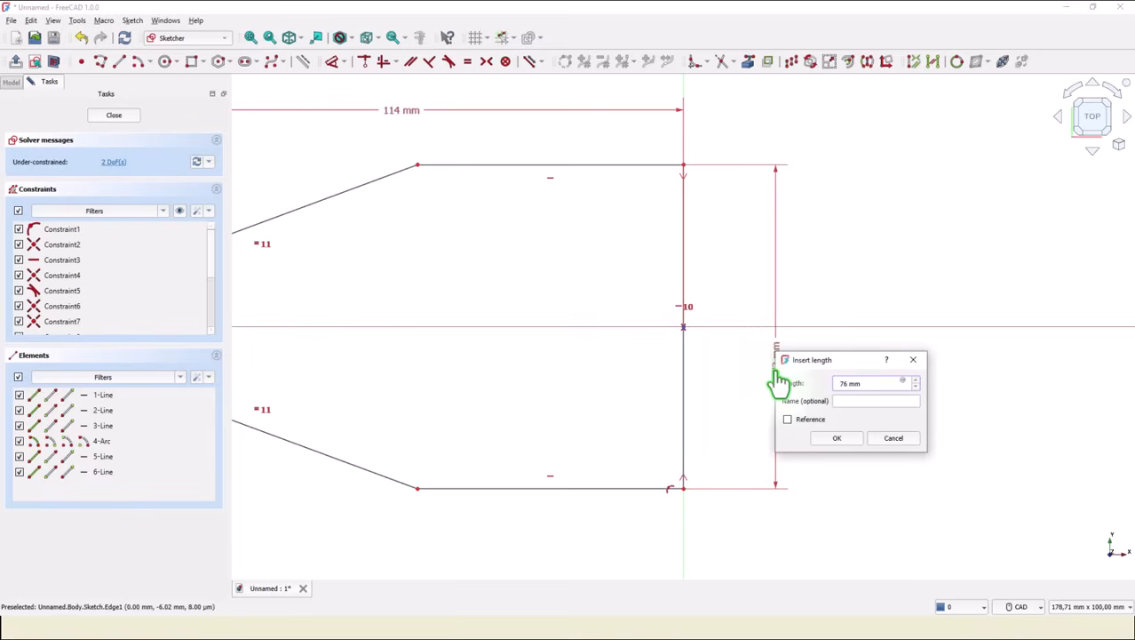
text(76)
key(Return)
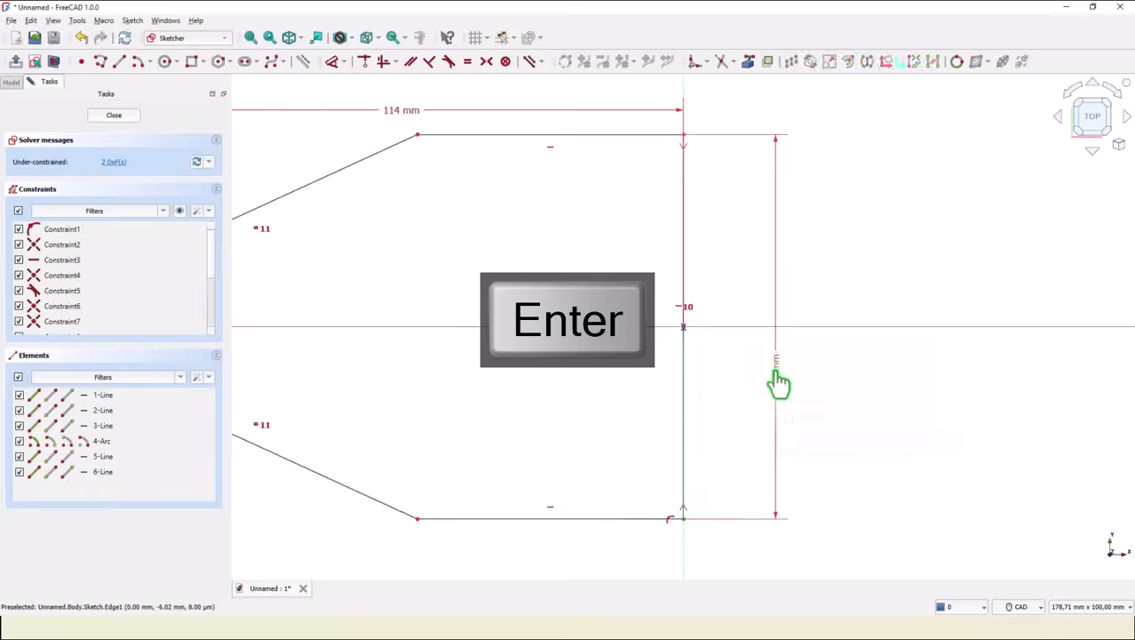
Dimension the length of the lower horizontal edge as 176/2, giving 88 mm.
scroll(537, 308, down, 1)
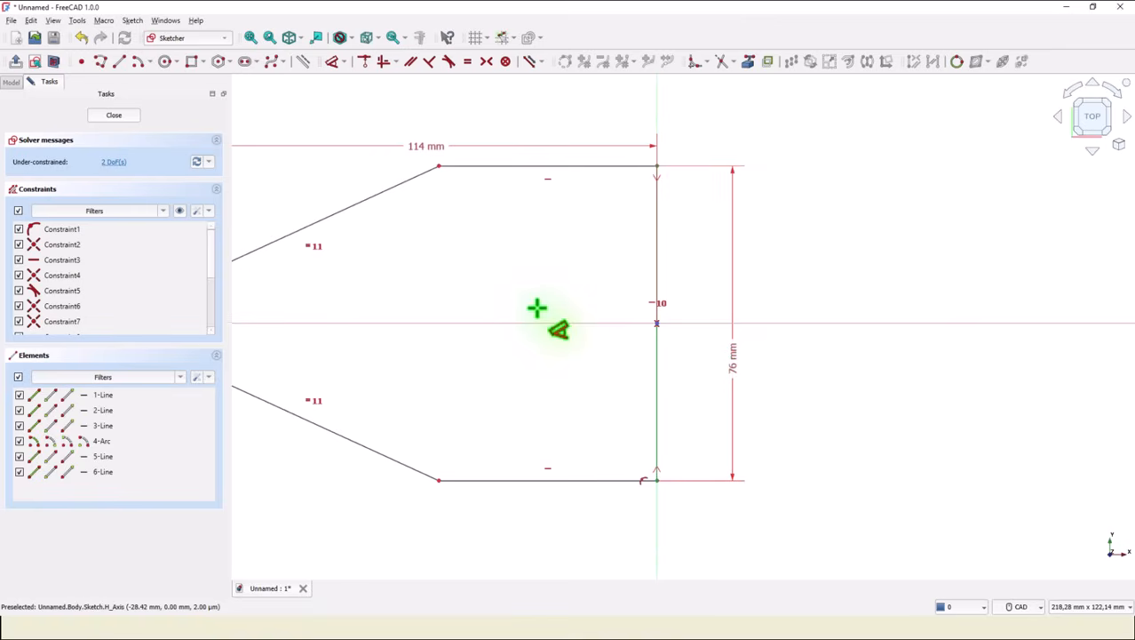
mouse_move(537, 308)
middle_down()
mouse_move(794, 282)
mouse_move(724, 277)
middle_up()
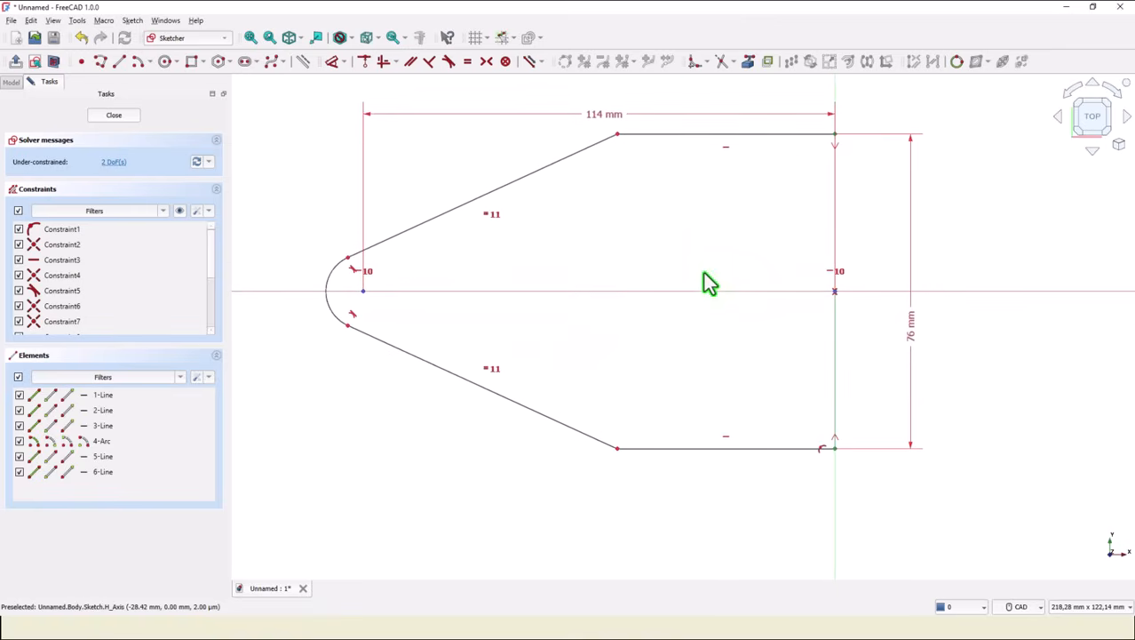
key(d)
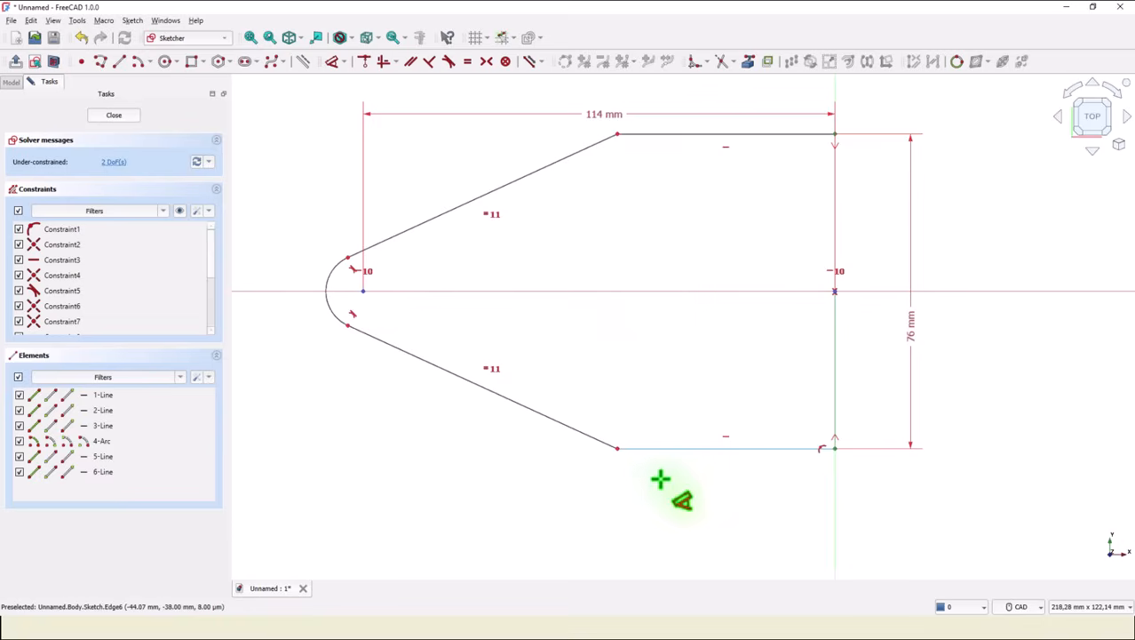
click(619, 440)
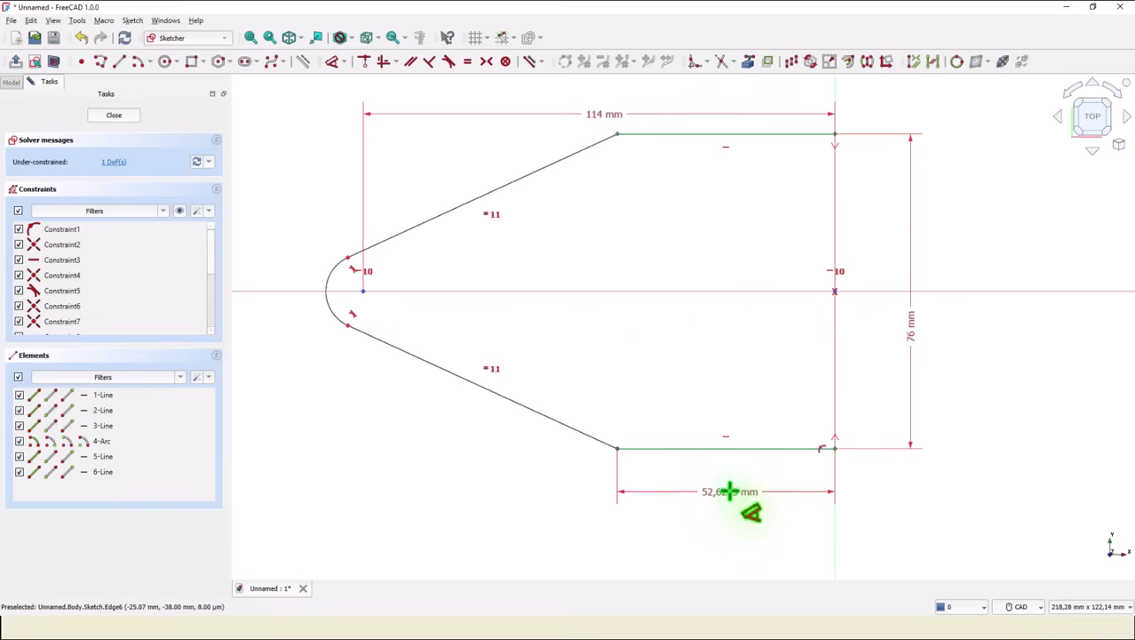
click(730, 490)
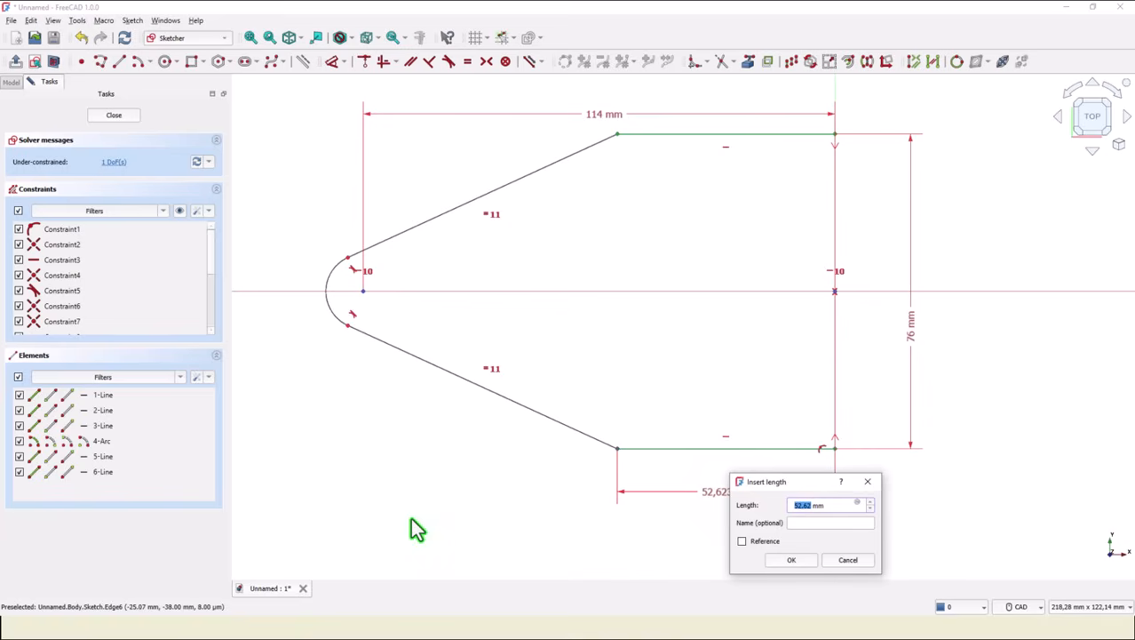
text(176/2)
key(Return)
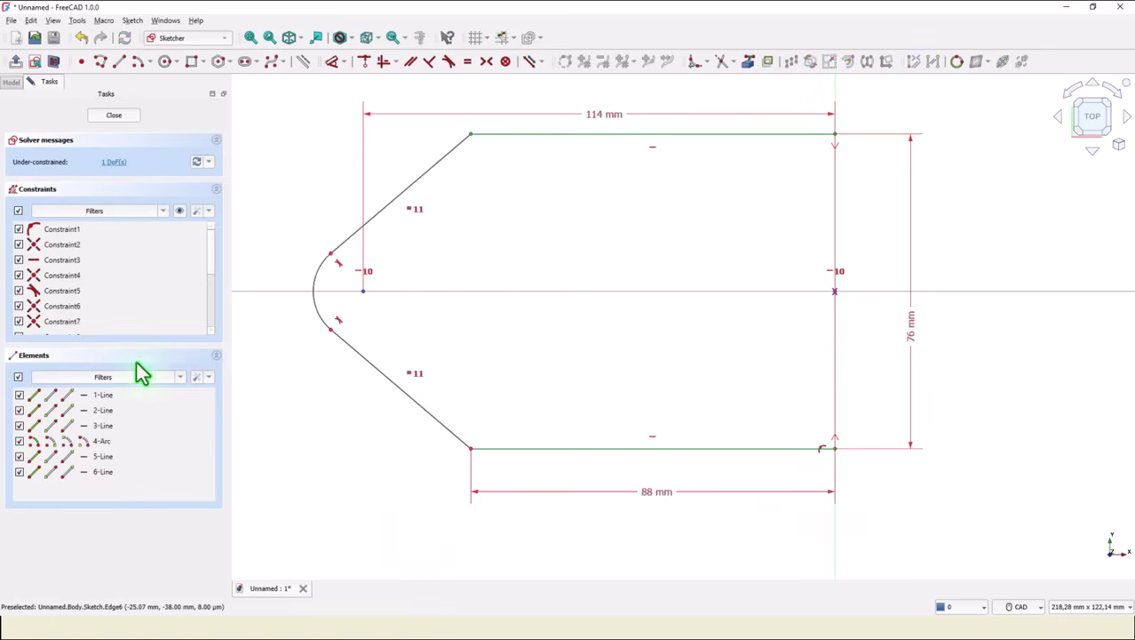
Set the nose arc's radius to 18 mm and close the sketch.
click(322, 315)
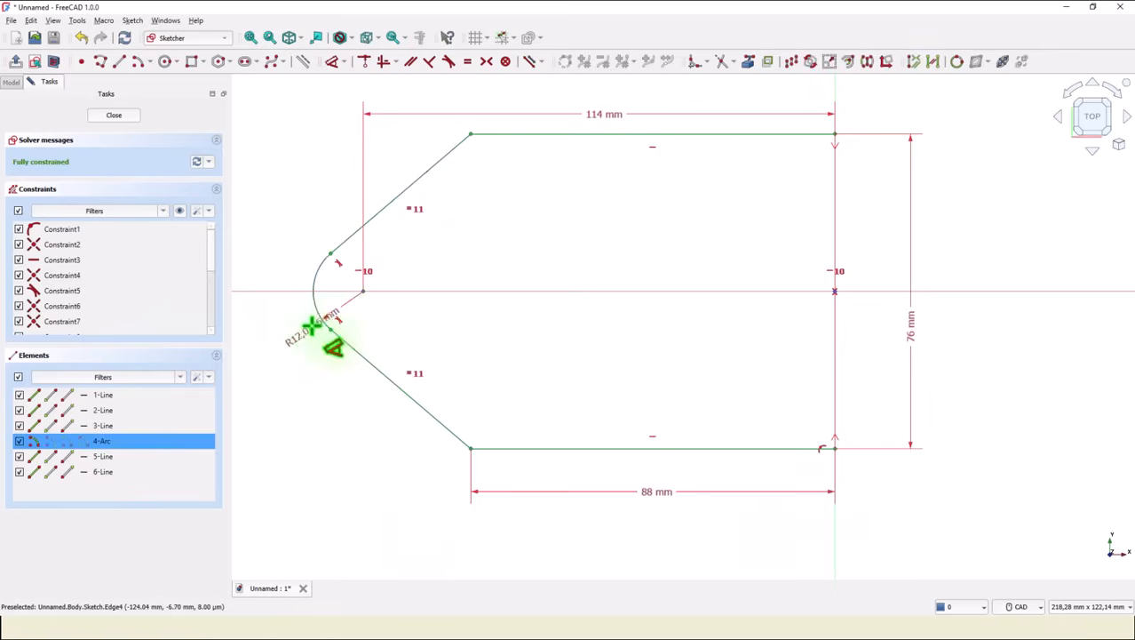
click(279, 352)
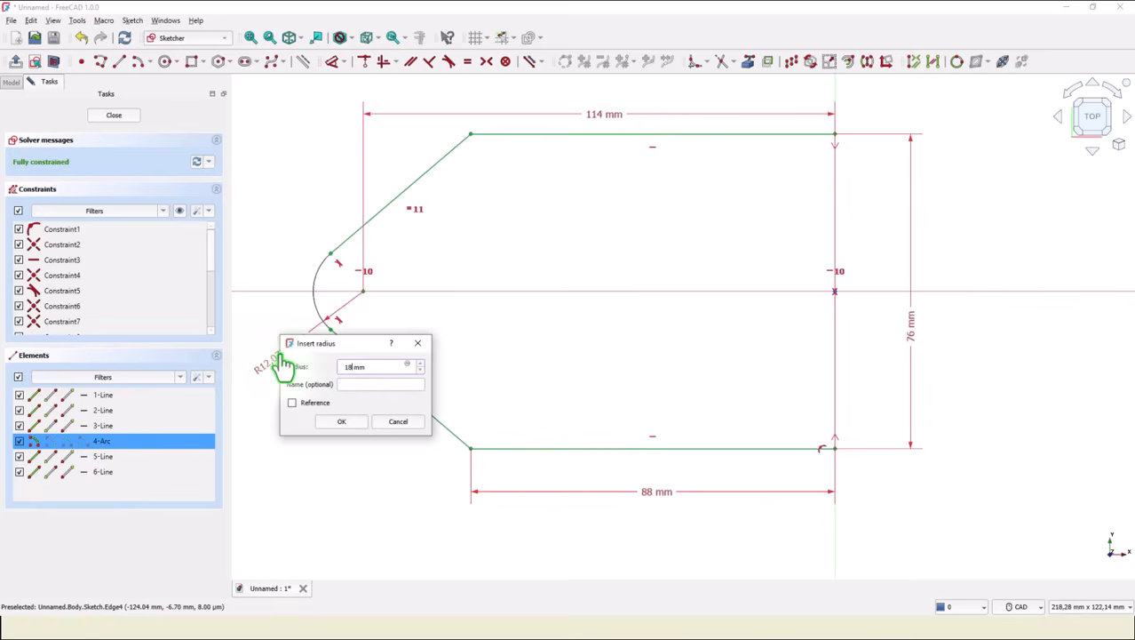
key(Return)
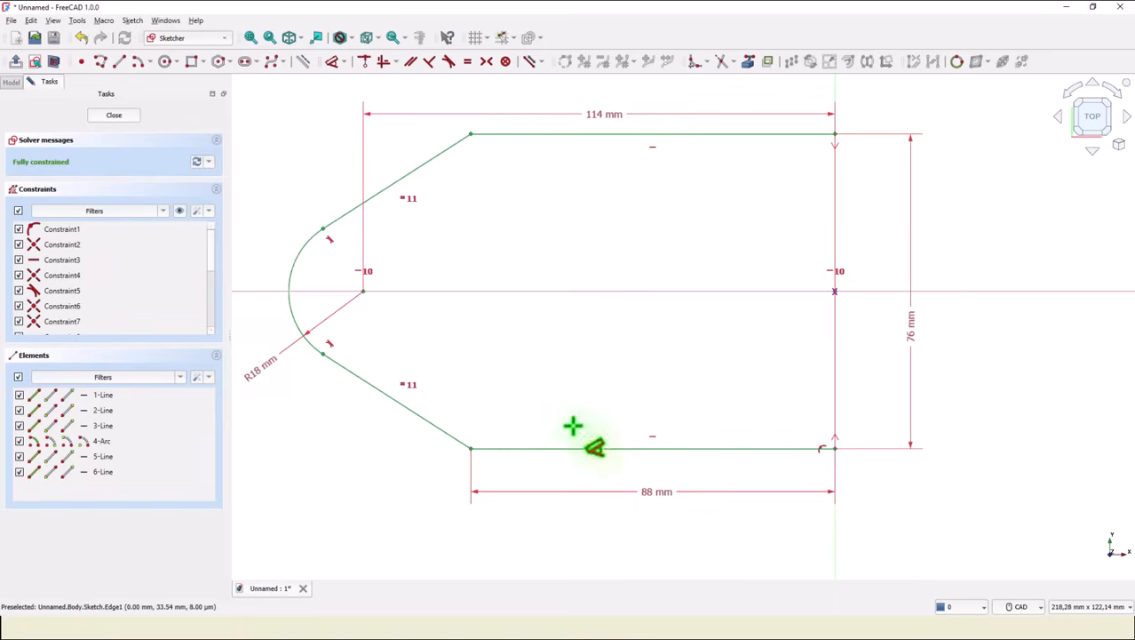
click(114, 117)
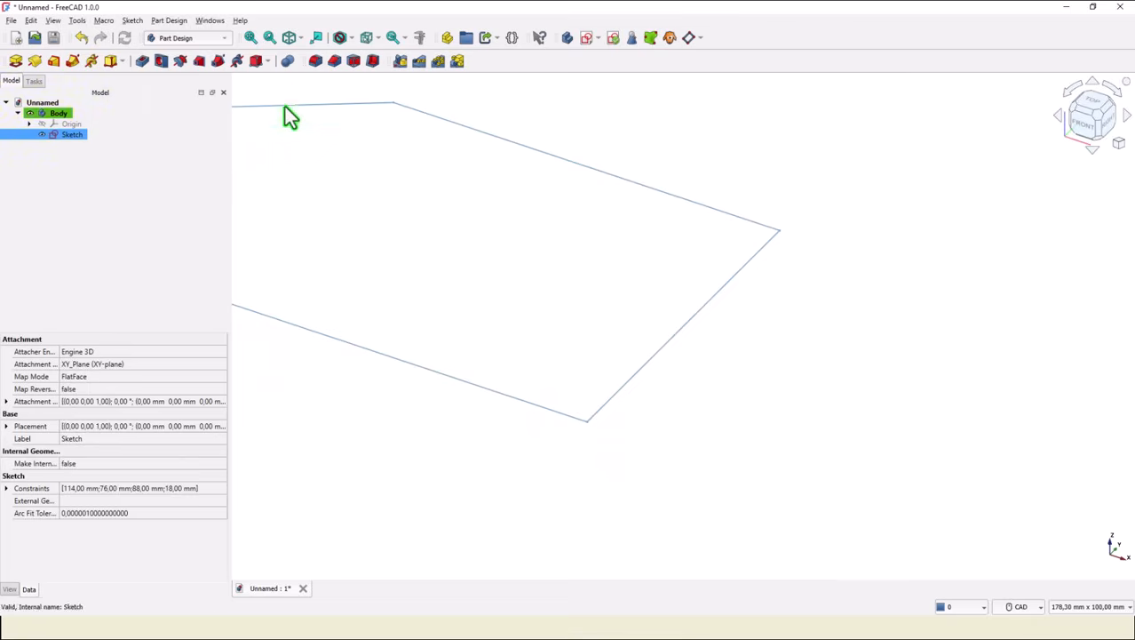
Pad the sketch to a length of 14 mm.
click(289, 41)
click(250, 41)
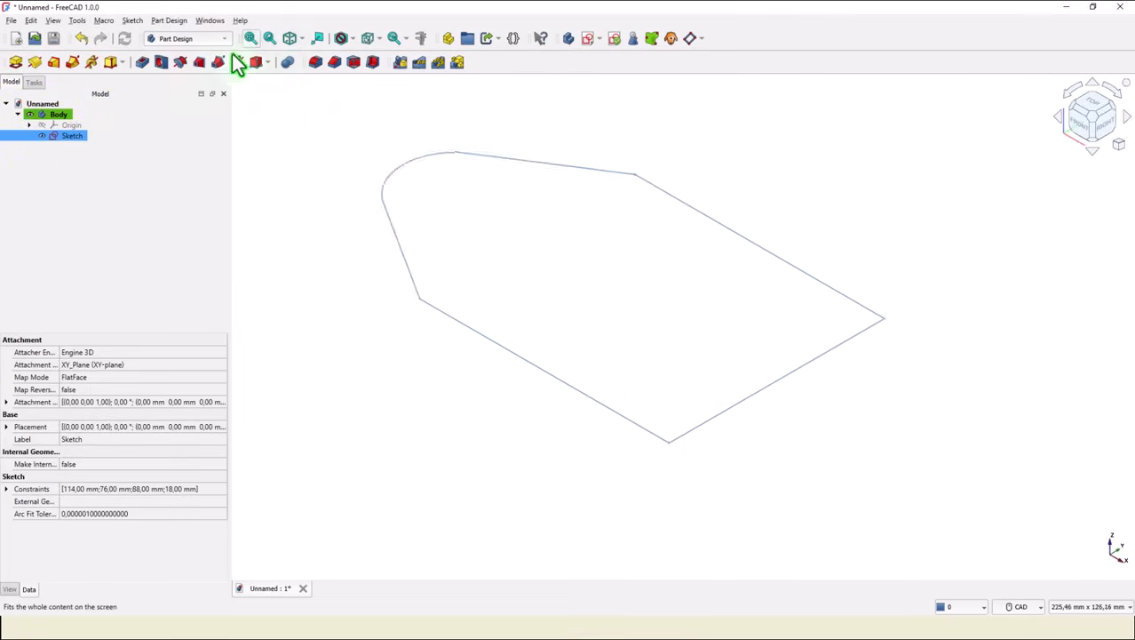
click(15, 62)
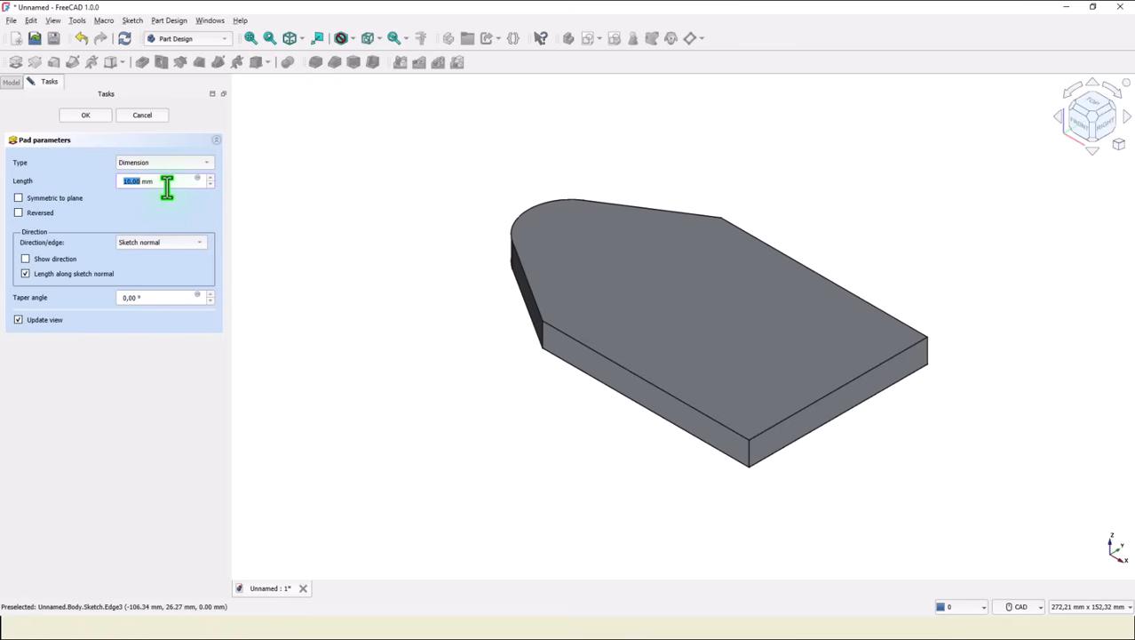
text(1)
key(Return)
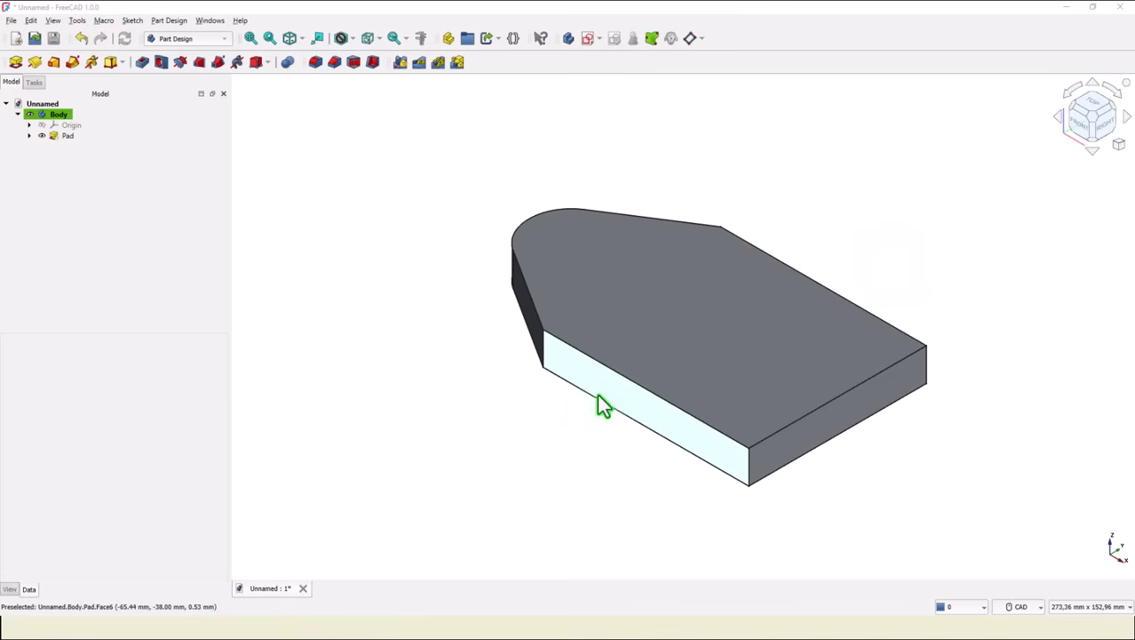
Start a sketch on the pad's long side face and draw a closed four-segment profile along its bottom edge with a slanted left end.
click(611, 405)
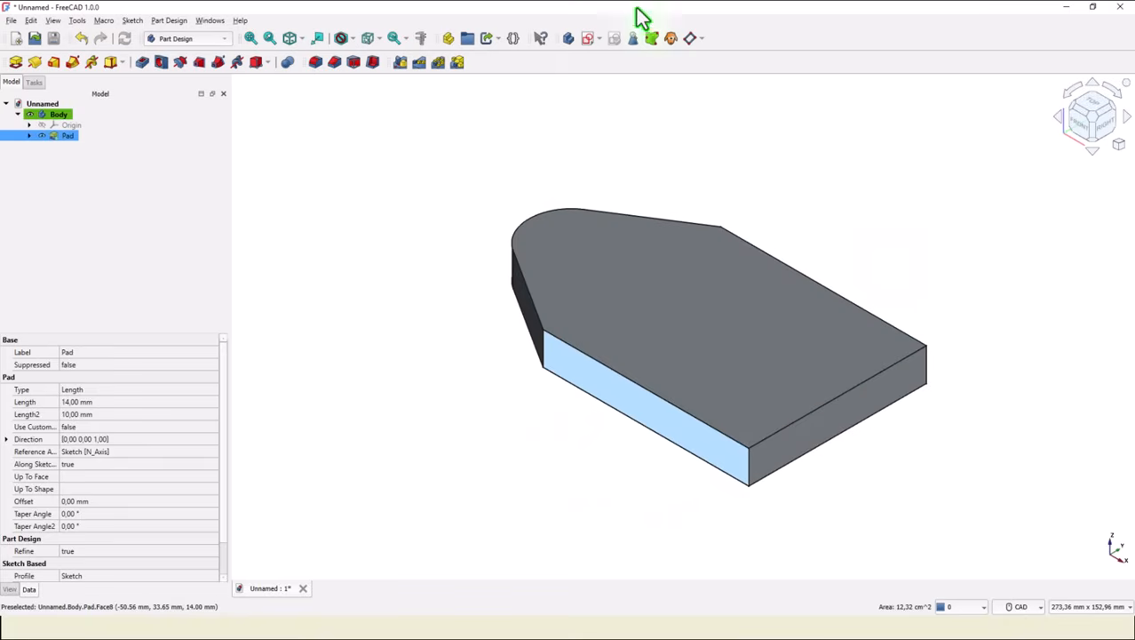
click(586, 39)
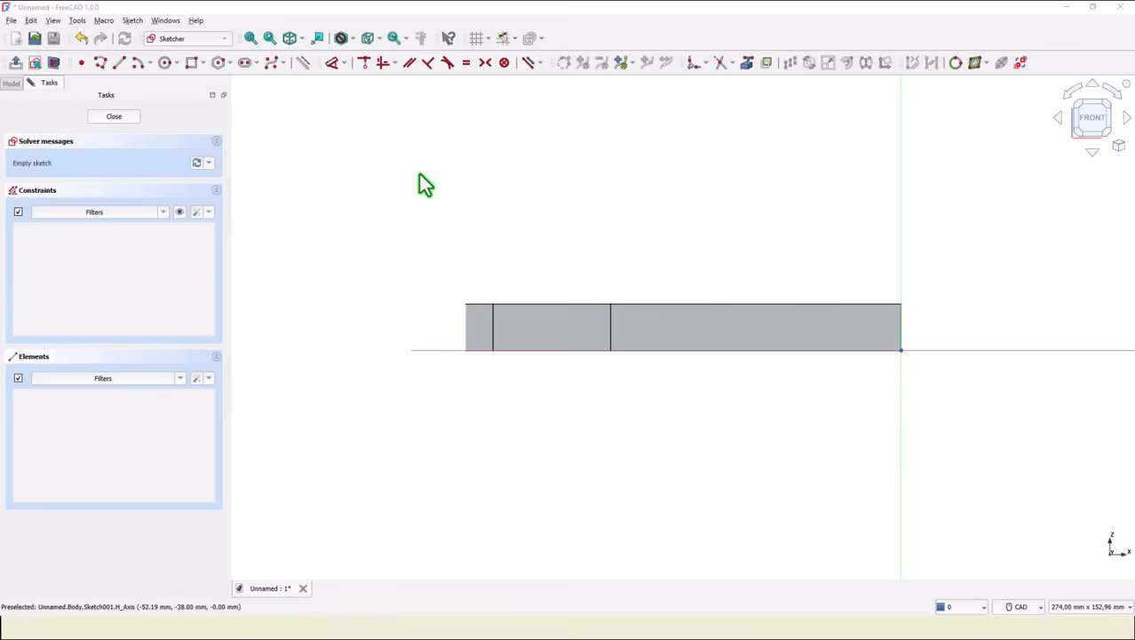
click(100, 63)
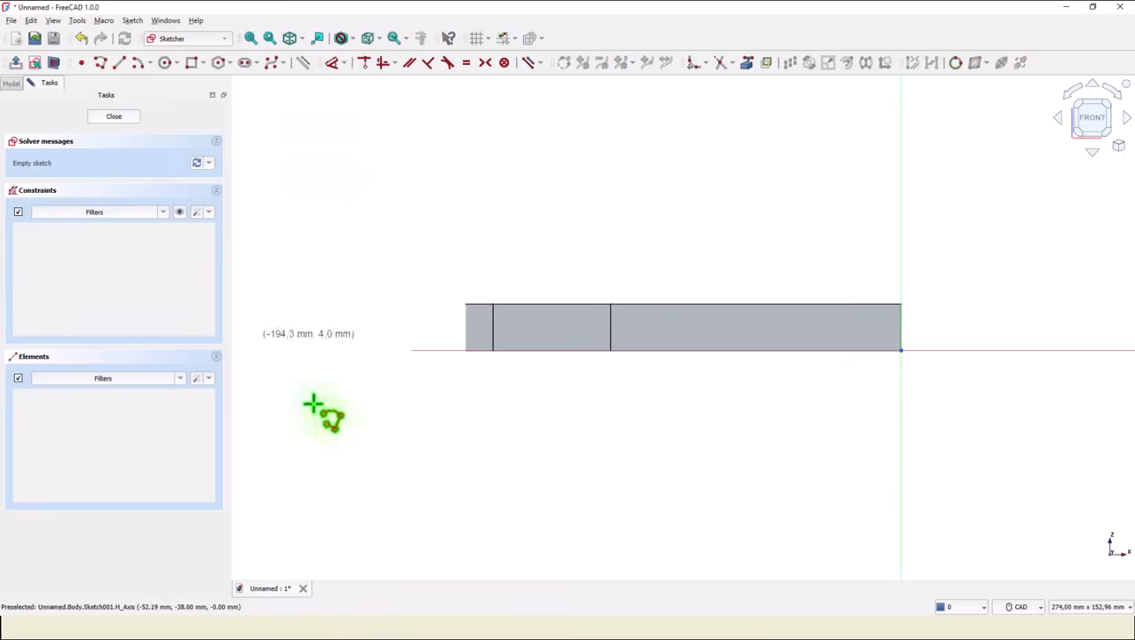
click(901, 350)
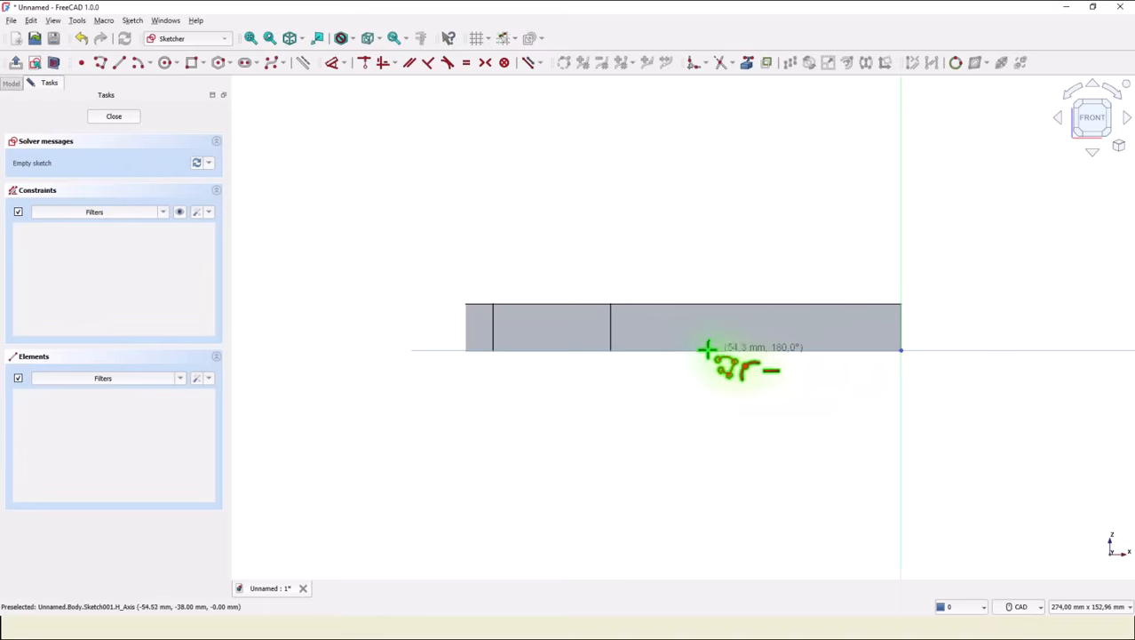
click(629, 350)
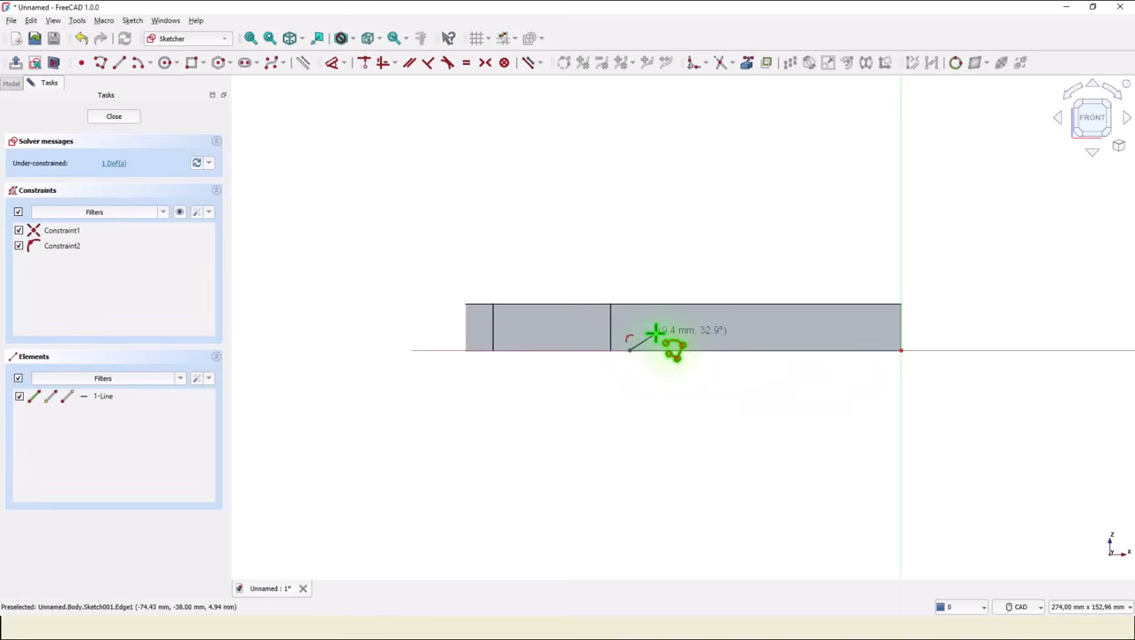
click(655, 333)
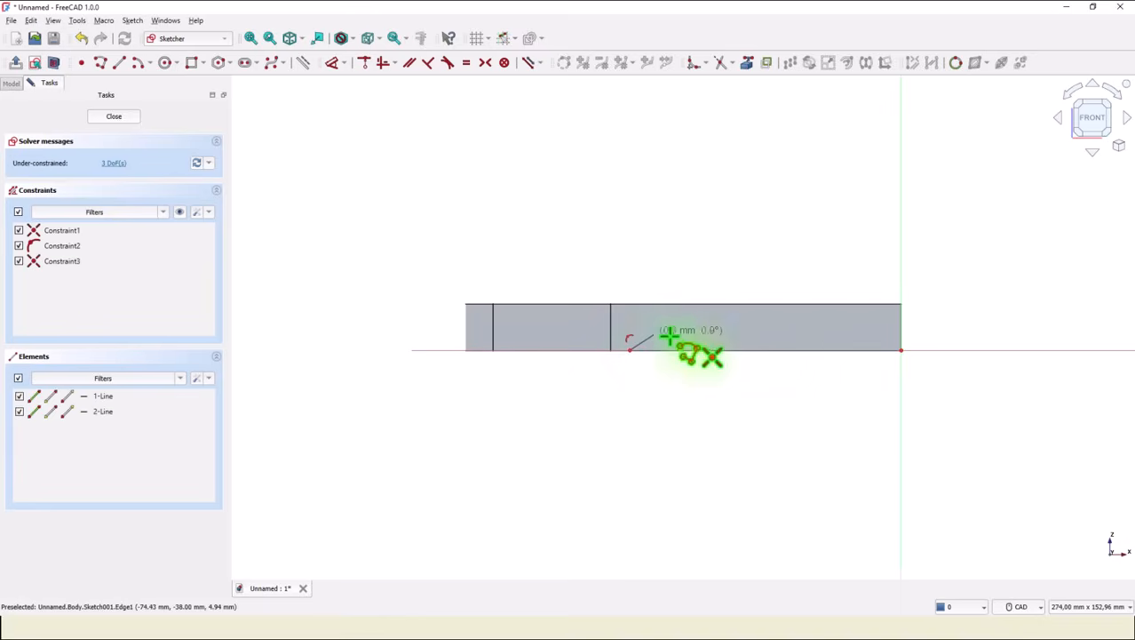
click(900, 334)
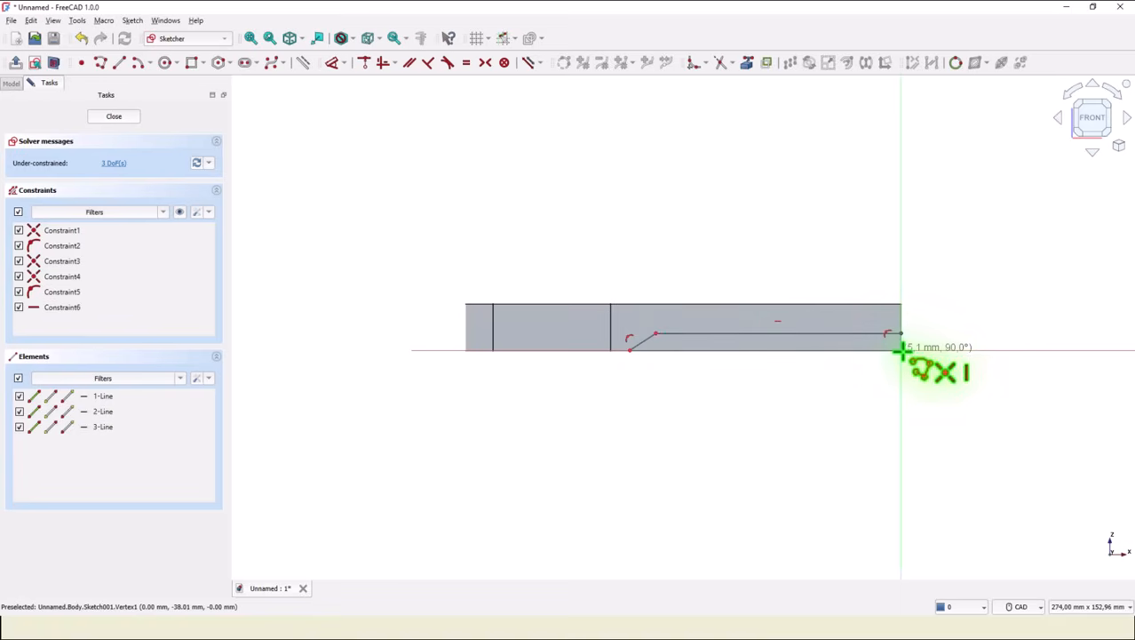
click(901, 351)
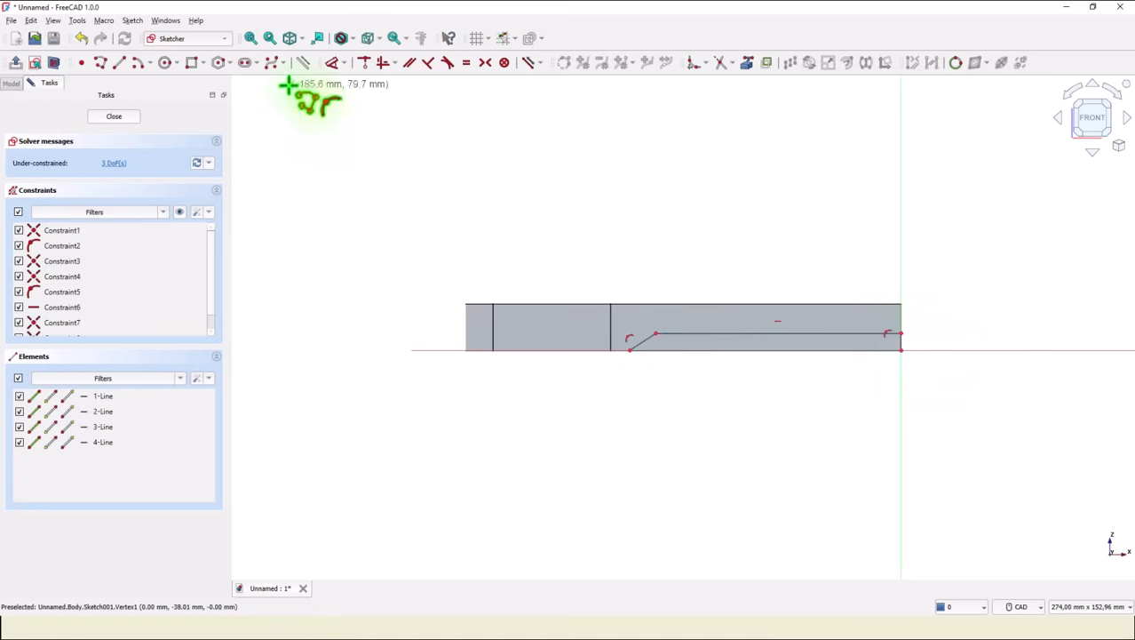
Constrain the angle between the slanted line and the bottom line to 45°.
click(332, 62)
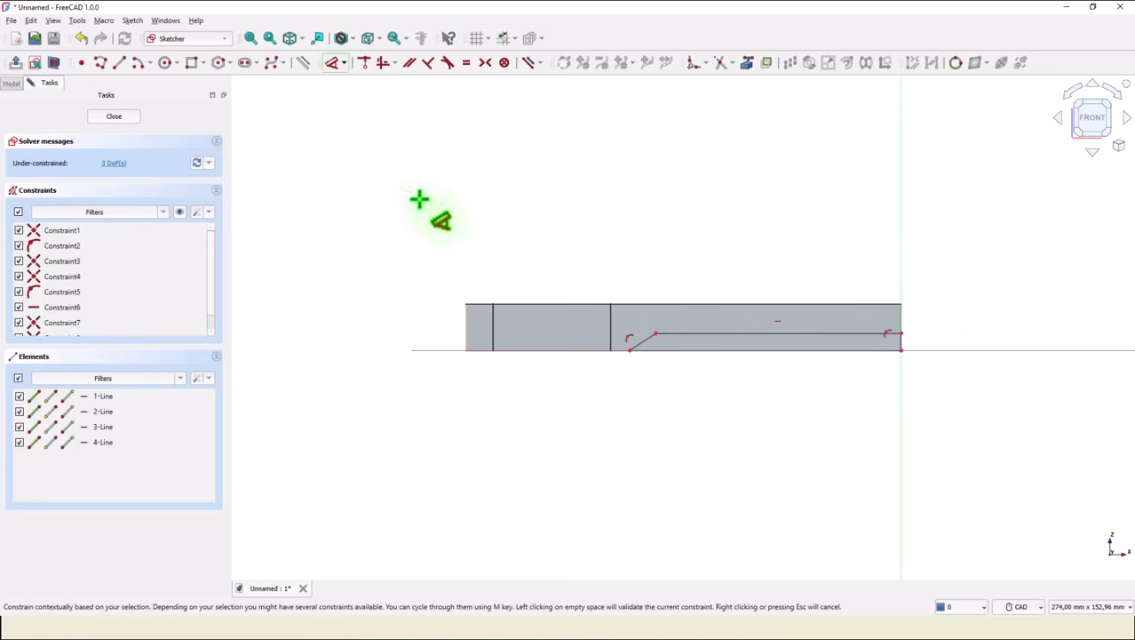
click(642, 341)
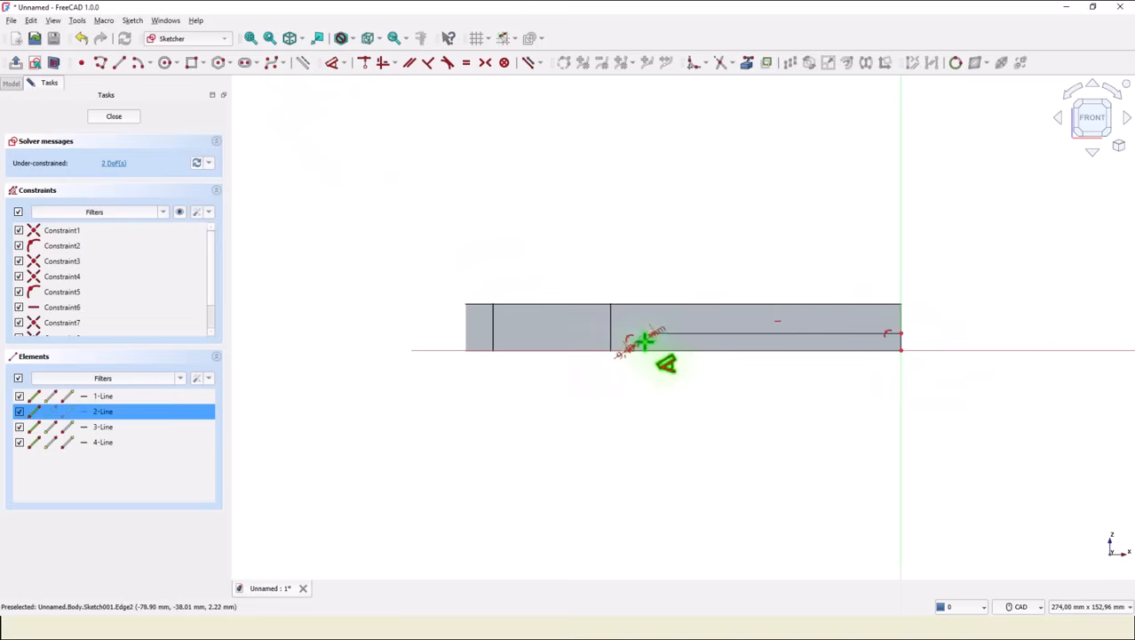
click(695, 349)
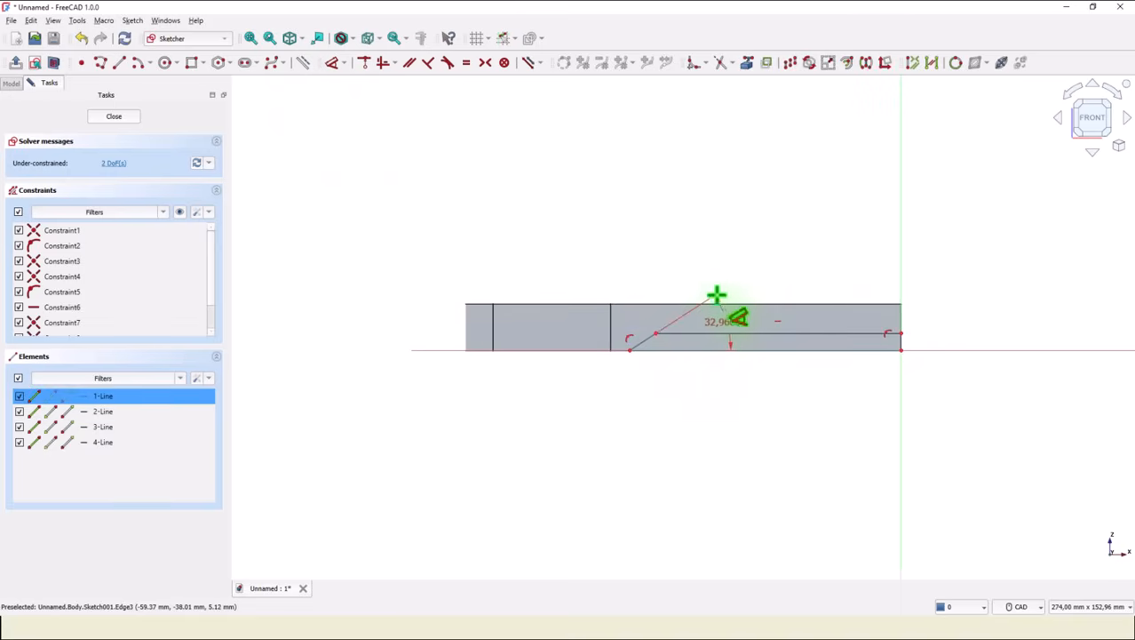
click(749, 295)
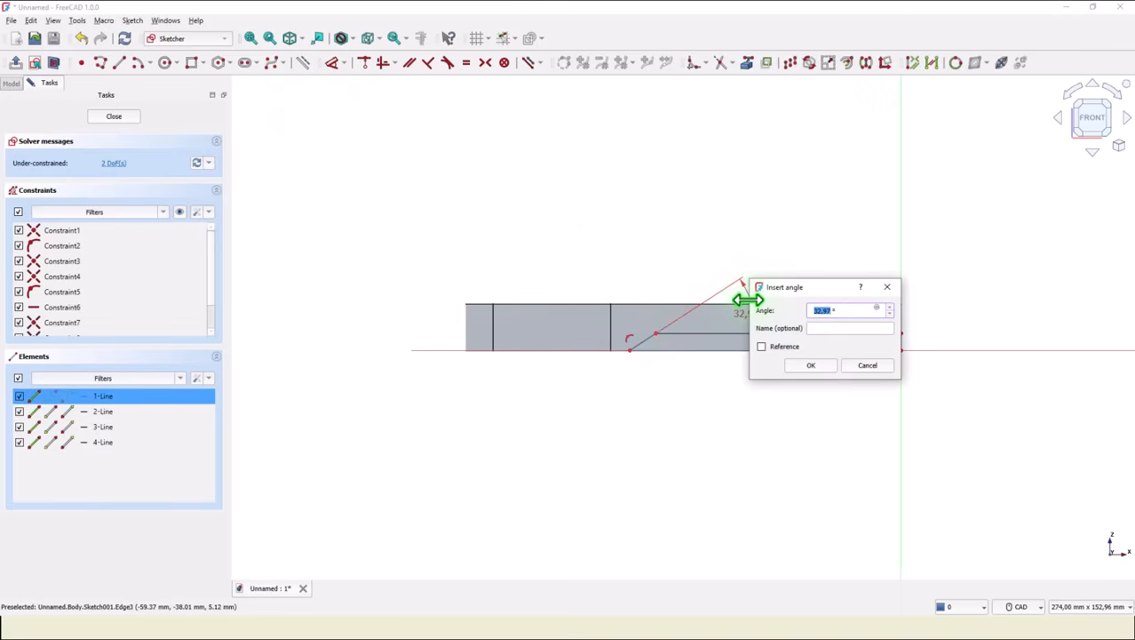
key(Return)
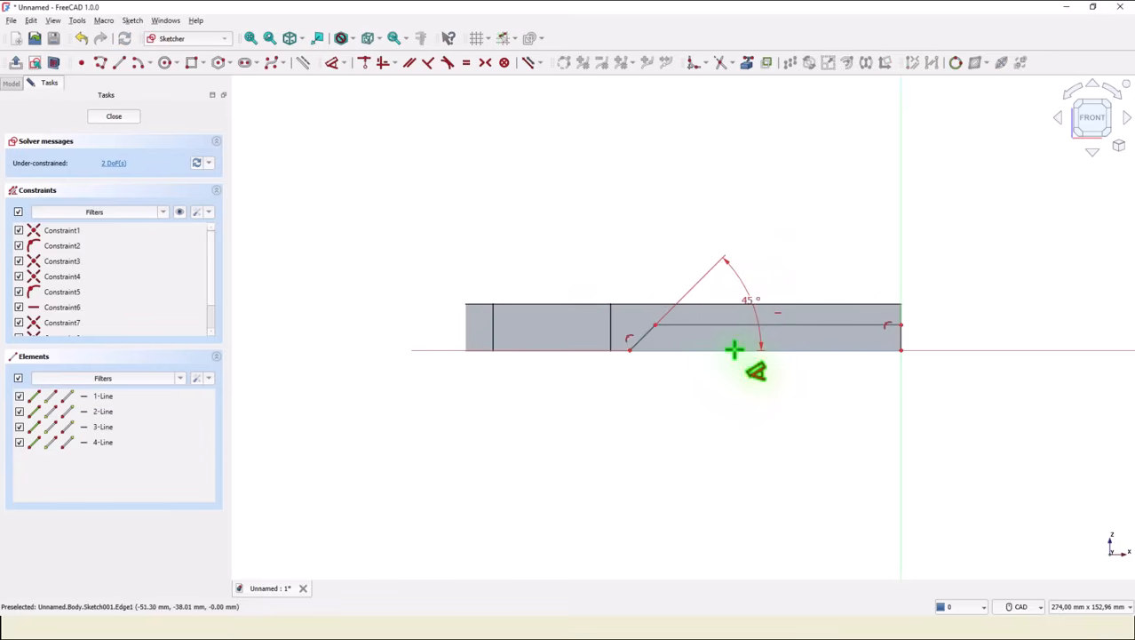
Dimension the horizontal distance from the slanted line's lower end to the right edge as 81 mm.
click(630, 350)
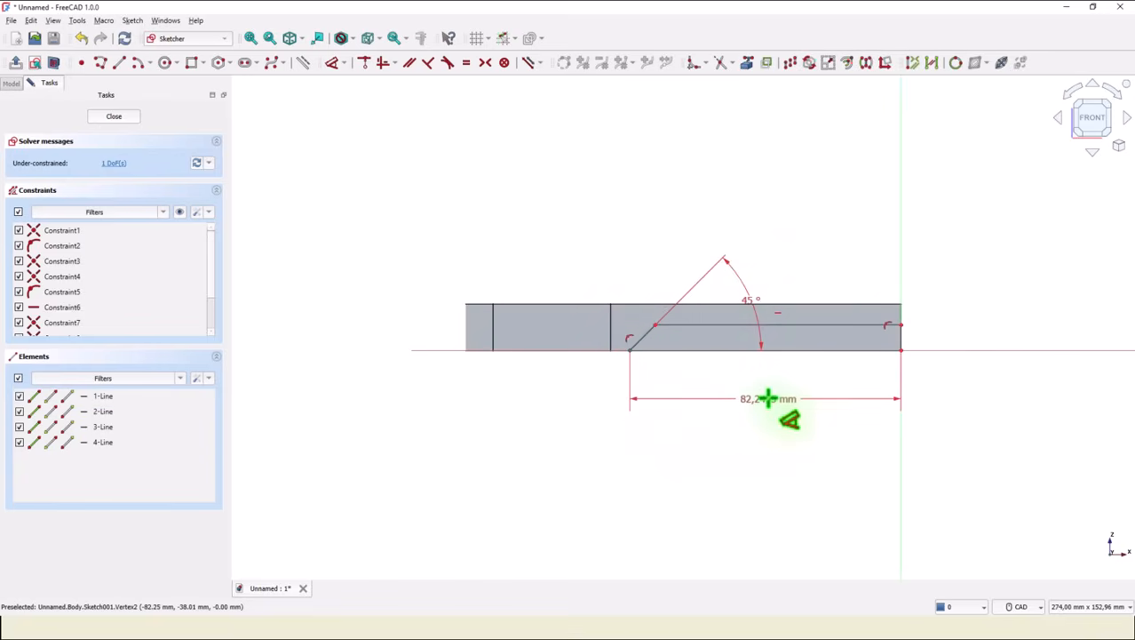
click(767, 398)
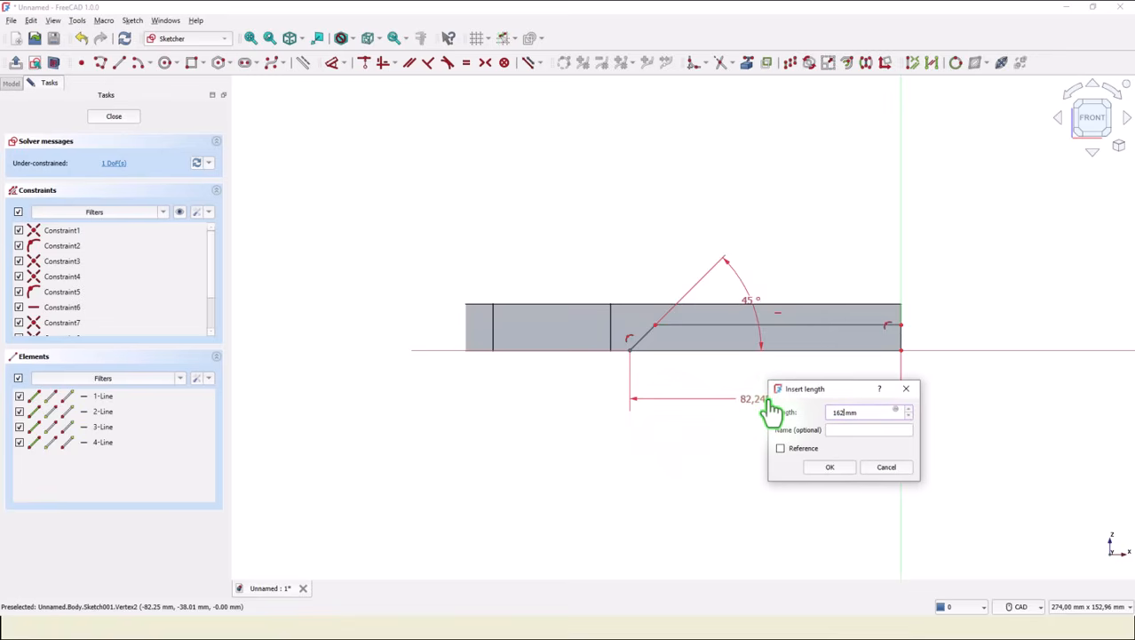
key(Return)
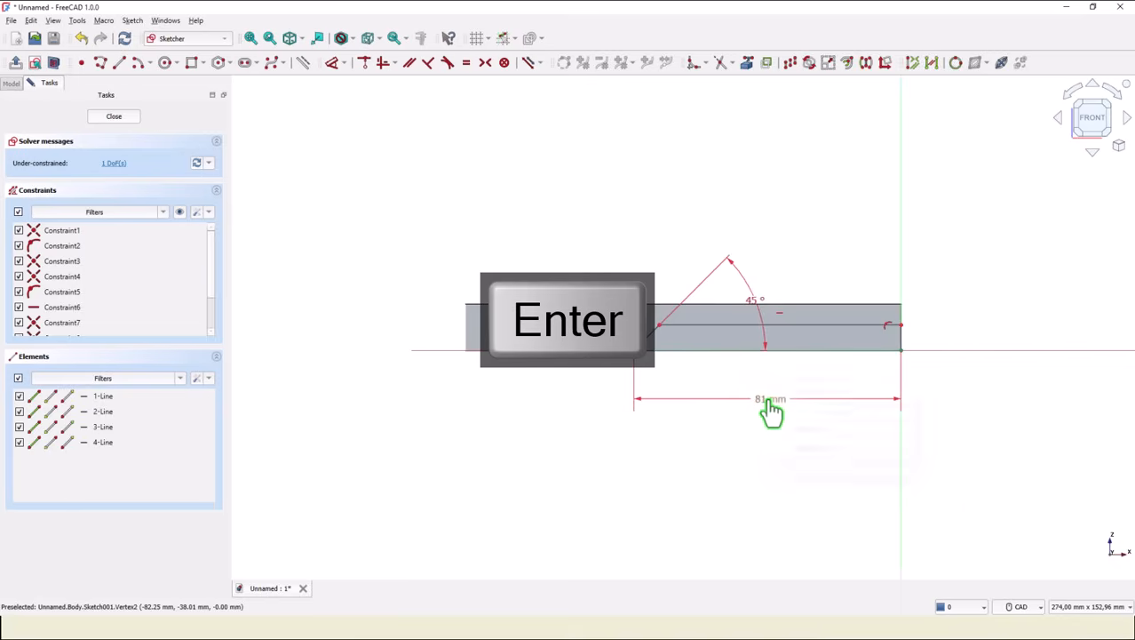
Set the height of the short right vertical line to 4 mm and close the sketch.
click(902, 326)
click(941, 341)
text(4)
key(Return)
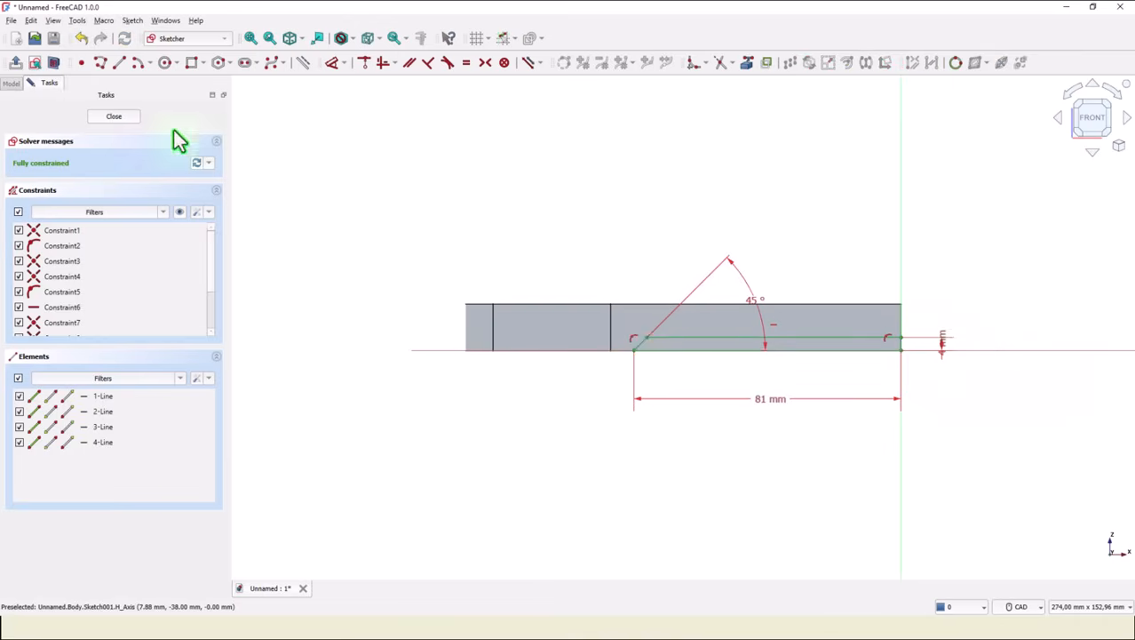
click(107, 117)
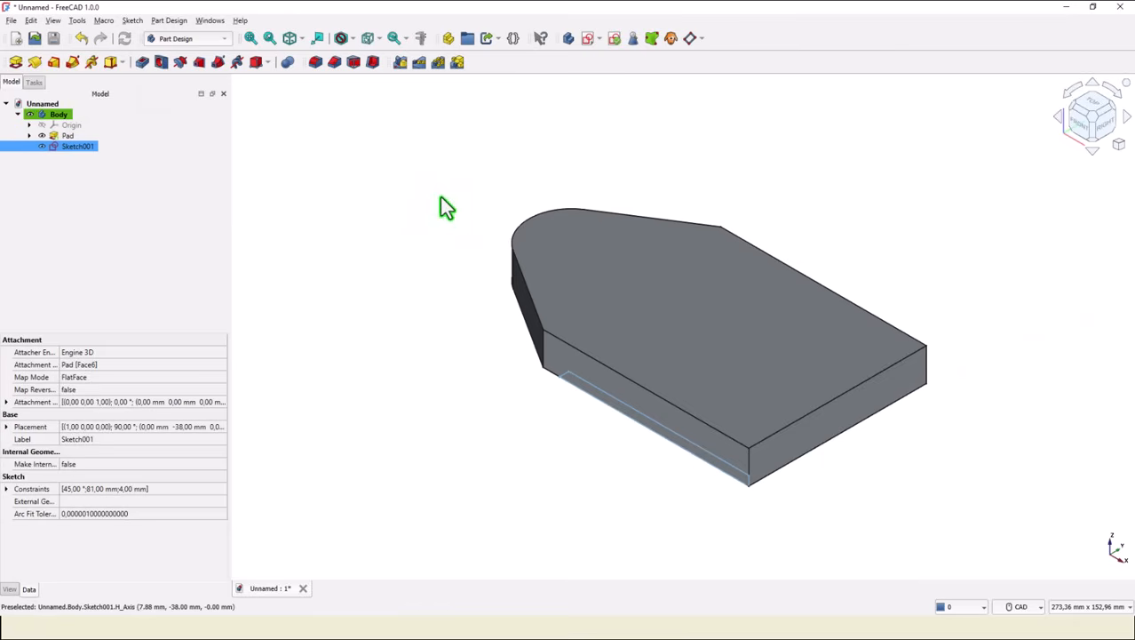
Pocket the new sketch with the type set to Through all.
click(142, 62)
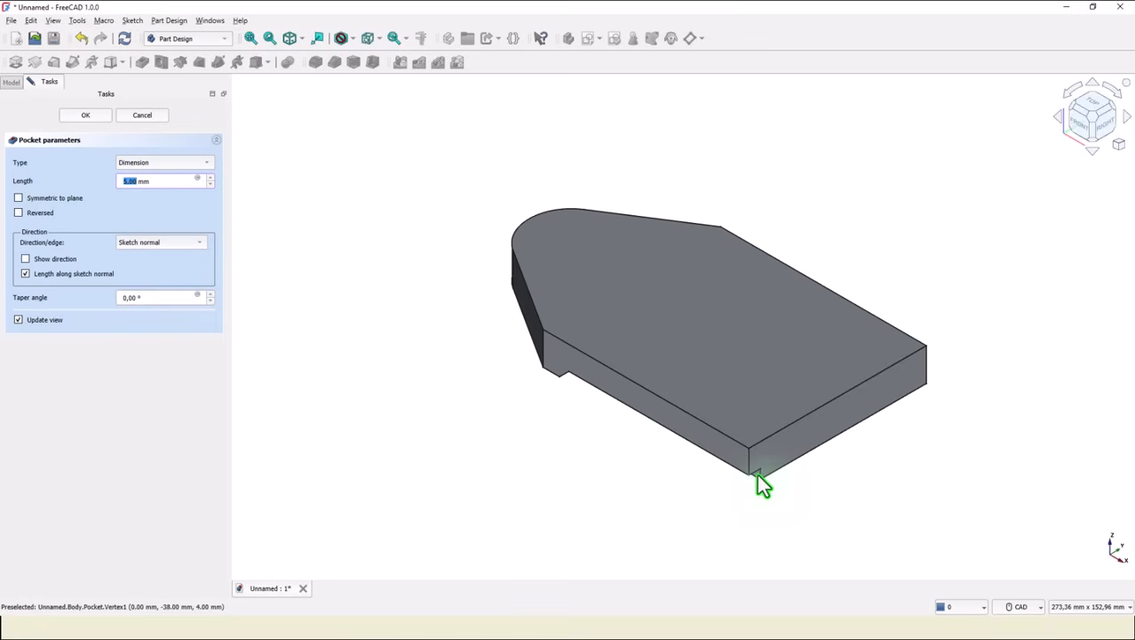
drag(152, 183, 93, 190)
click(151, 166)
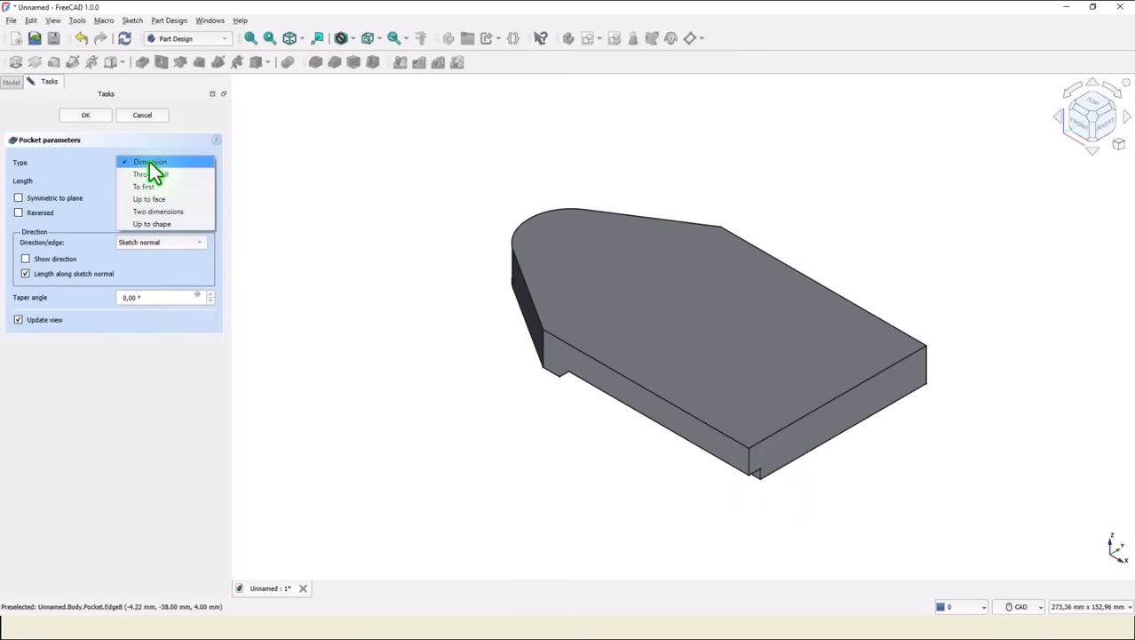
click(151, 177)
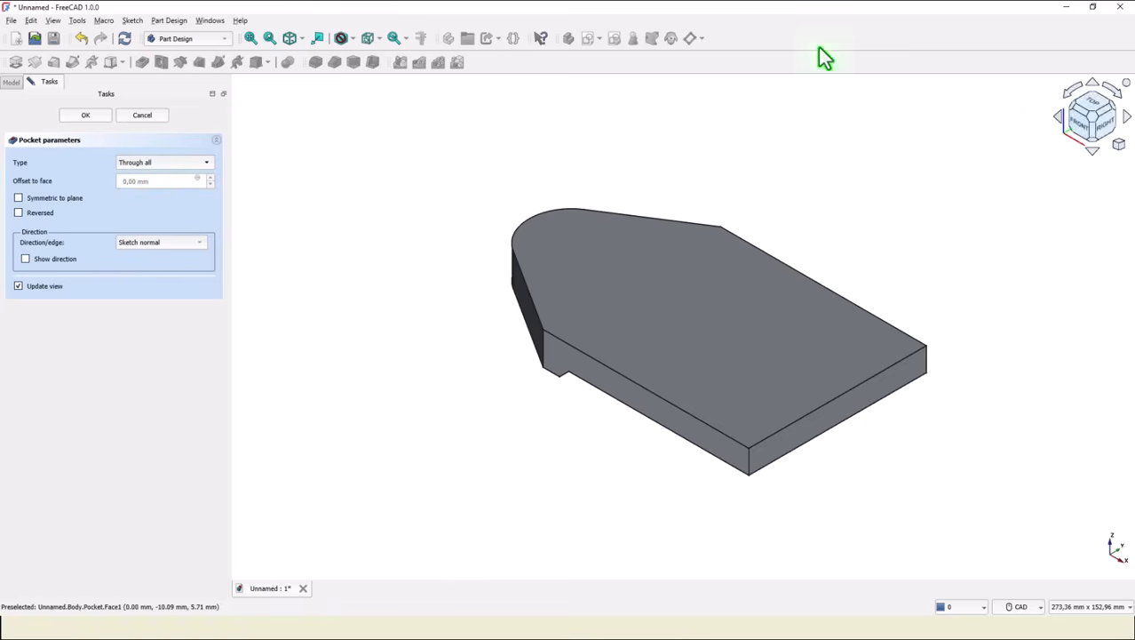
click(62, 117)
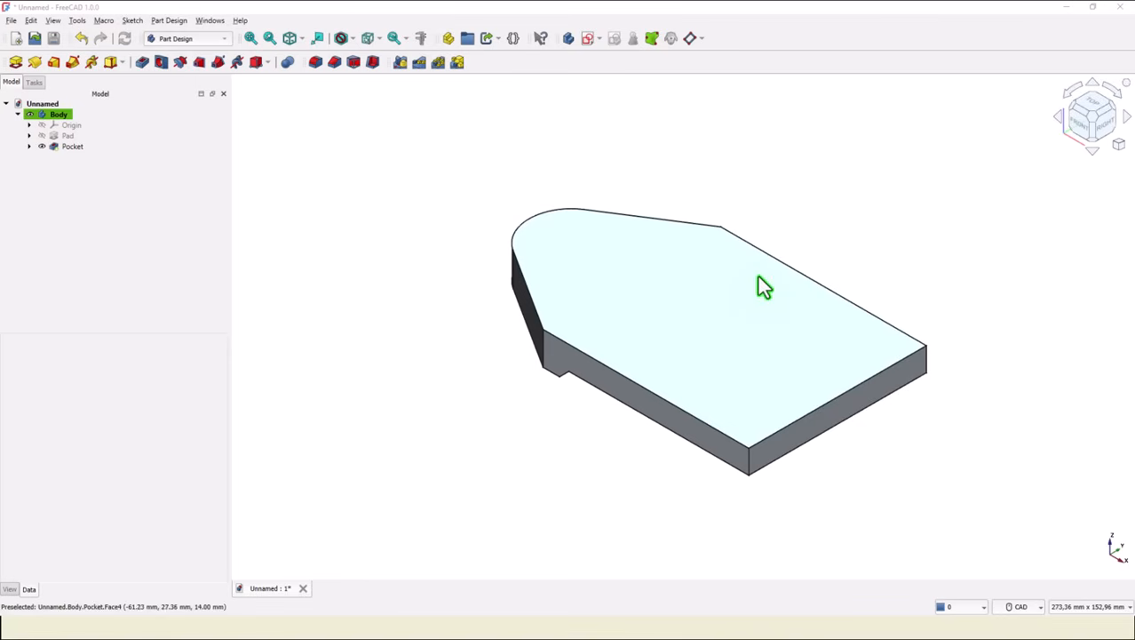
Start a sketch on the top face of the pocketed base and link its right and bottom edges as external geometry.
click(759, 284)
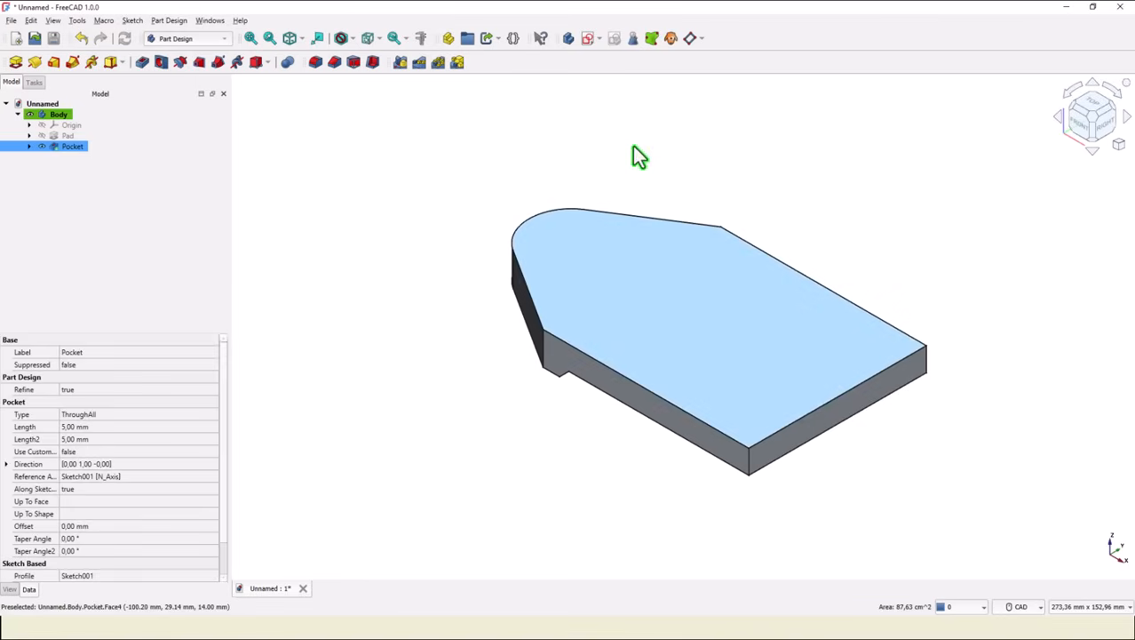
click(586, 37)
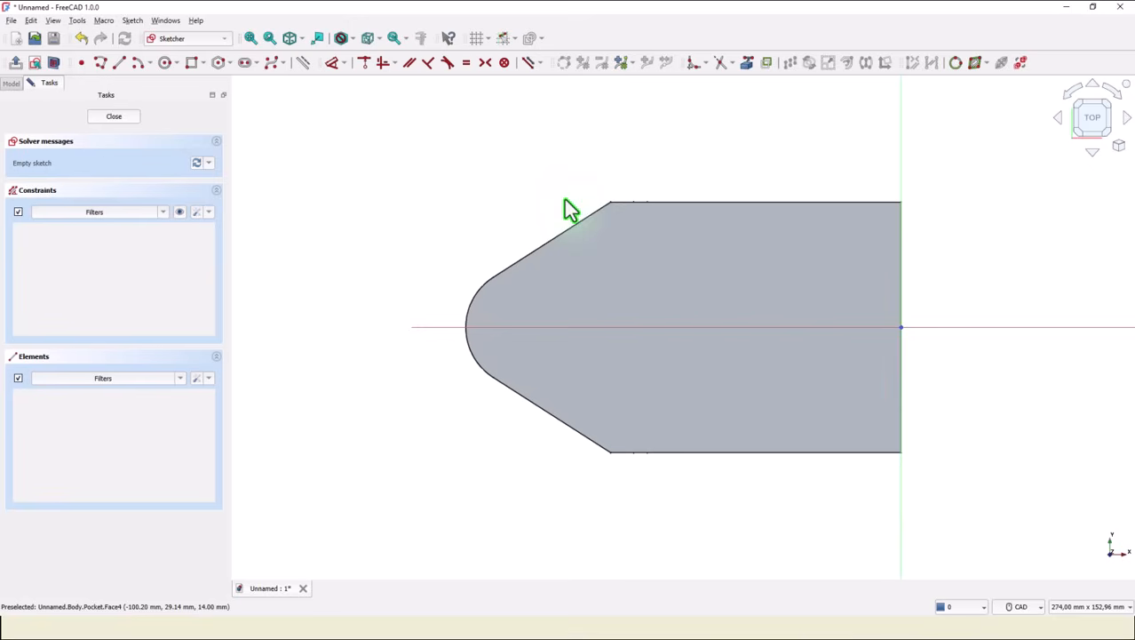
click(747, 62)
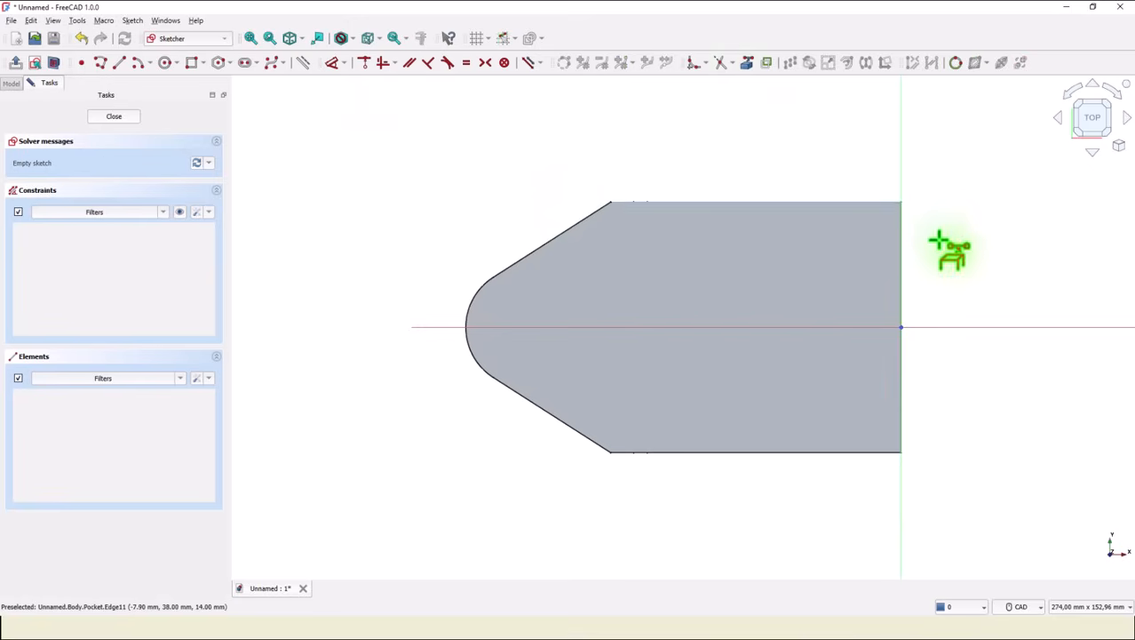
click(900, 297)
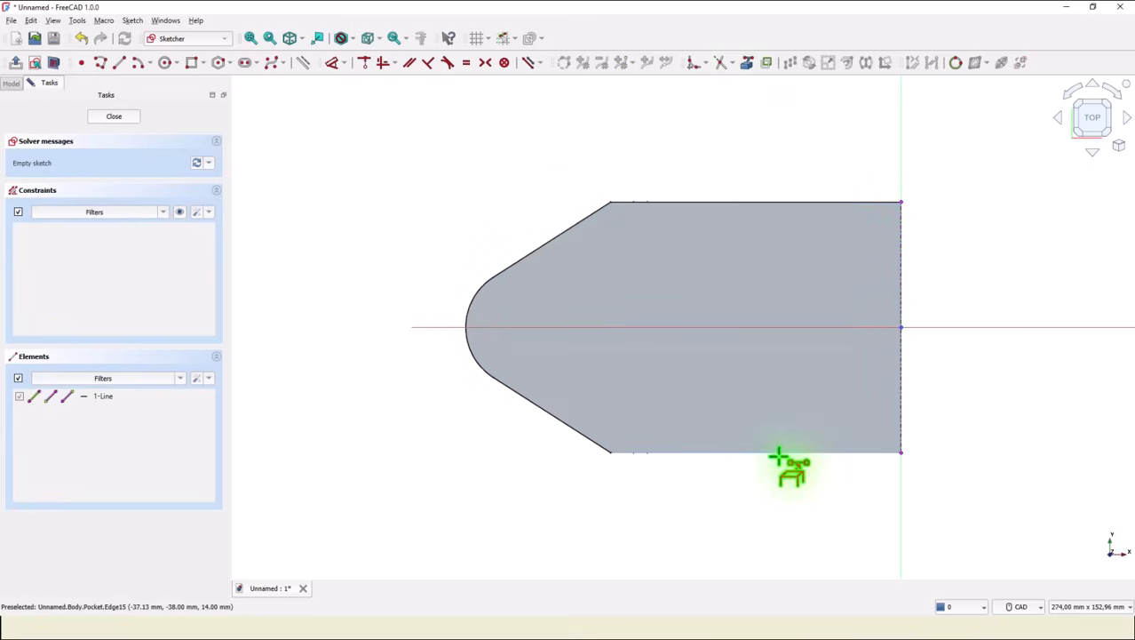
click(780, 454)
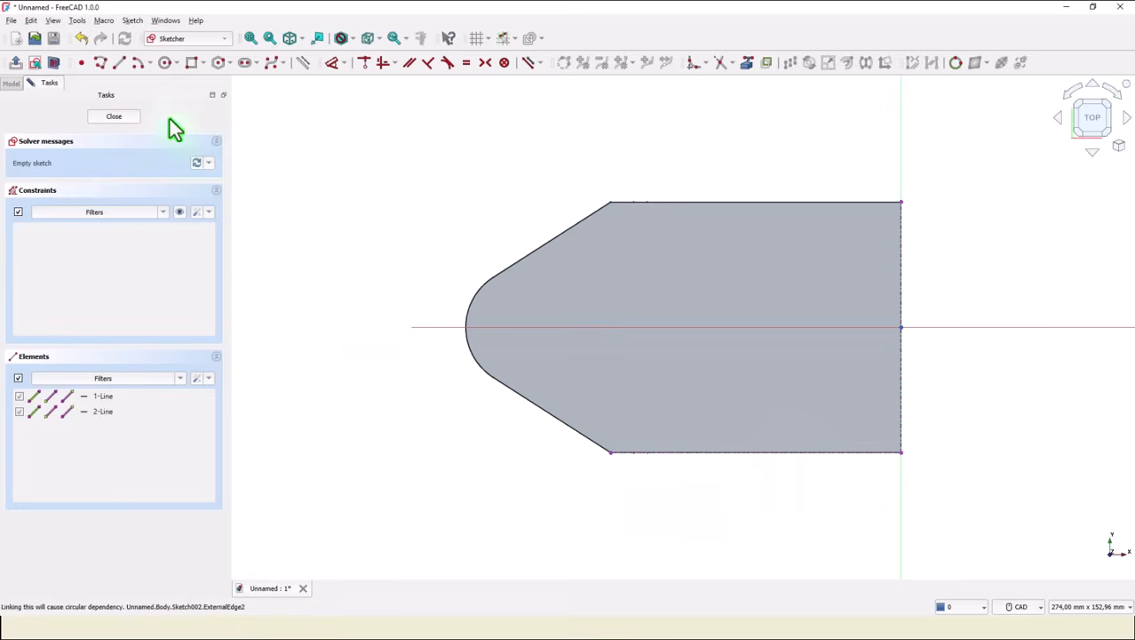
Draw a rectangle from the top-right corner to the lower end of the slanted edge and close the sketch.
click(192, 63)
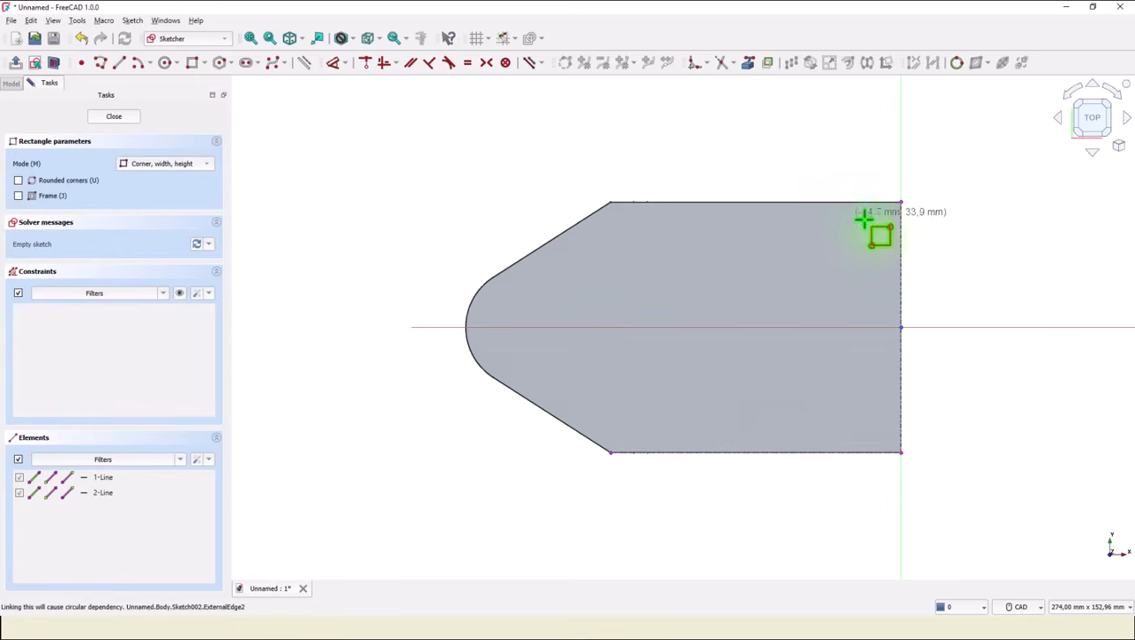
click(902, 203)
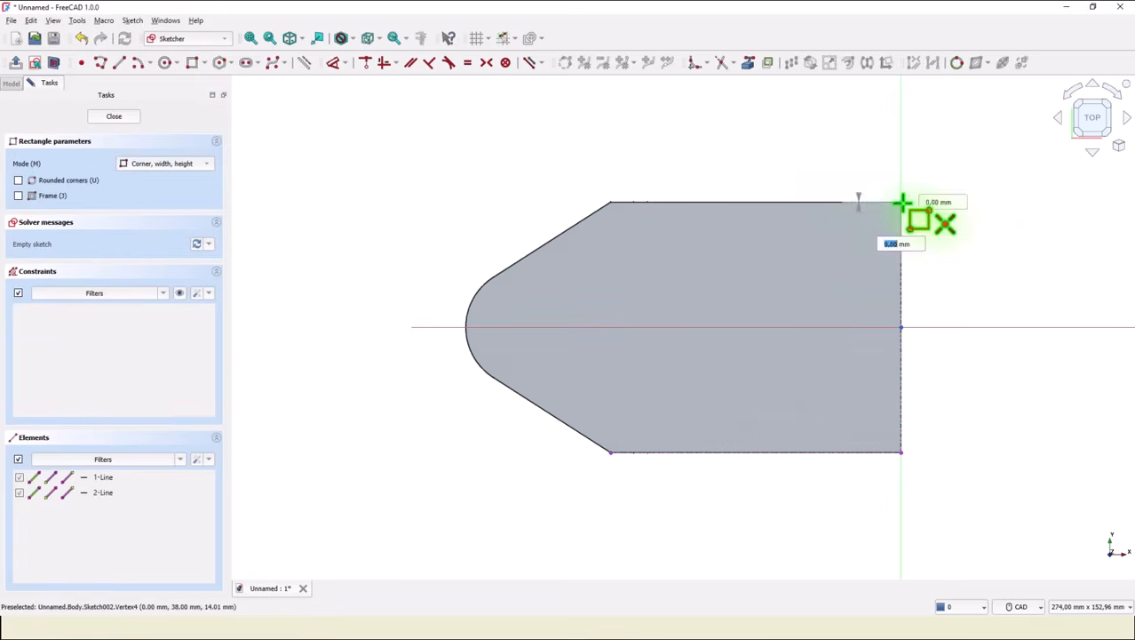
click(610, 453)
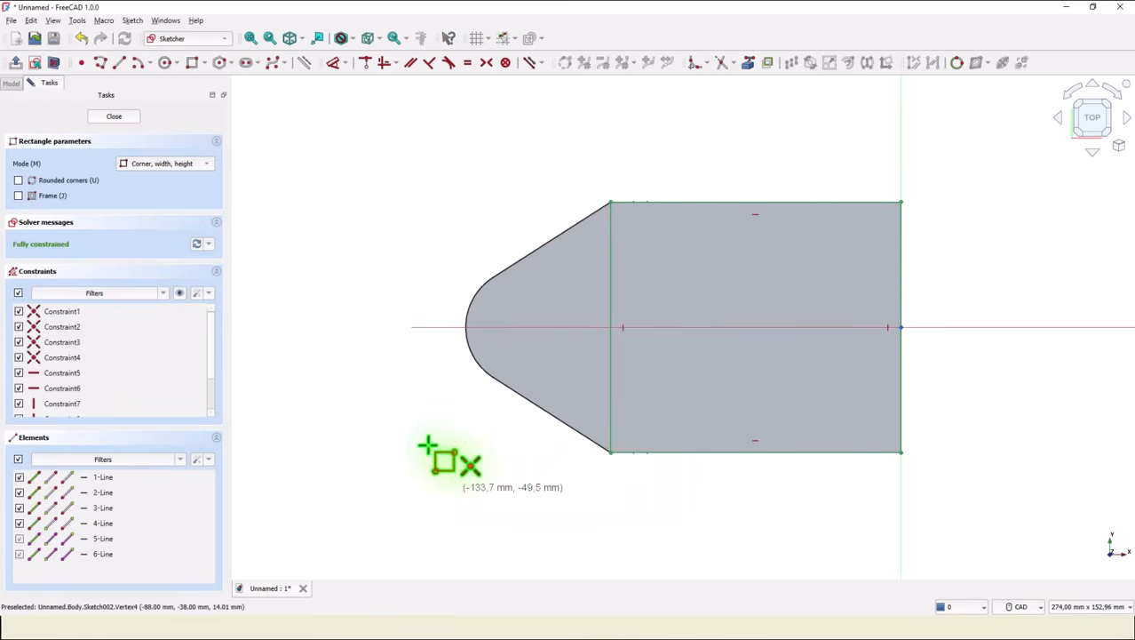
click(126, 117)
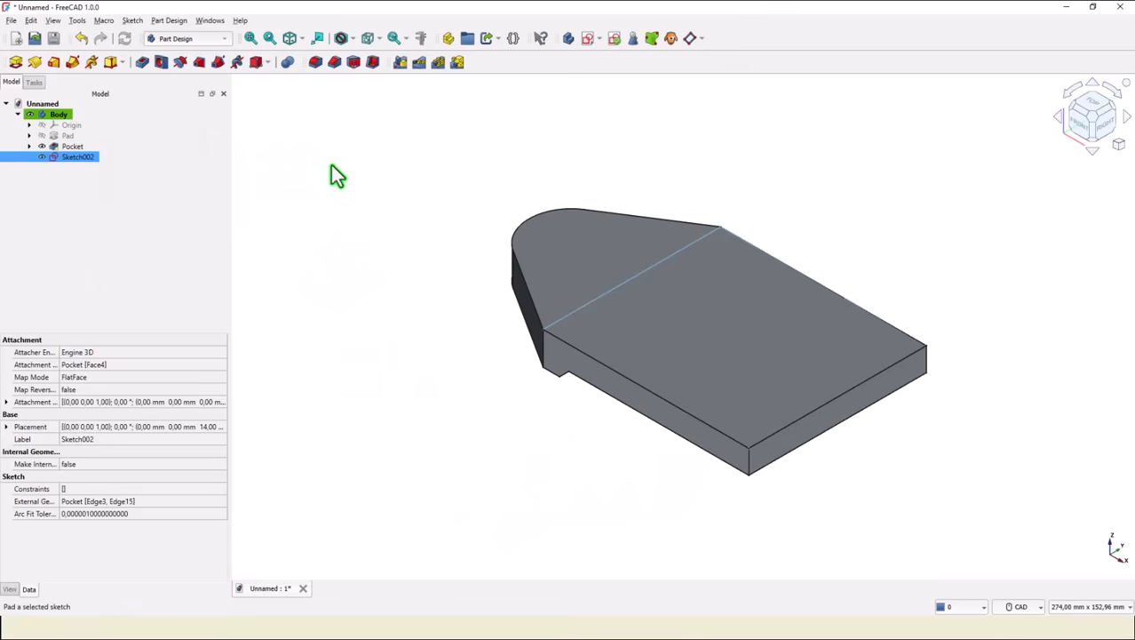
Pad the rectangle sketch with its length entered as 102-14 mm.
click(15, 62)
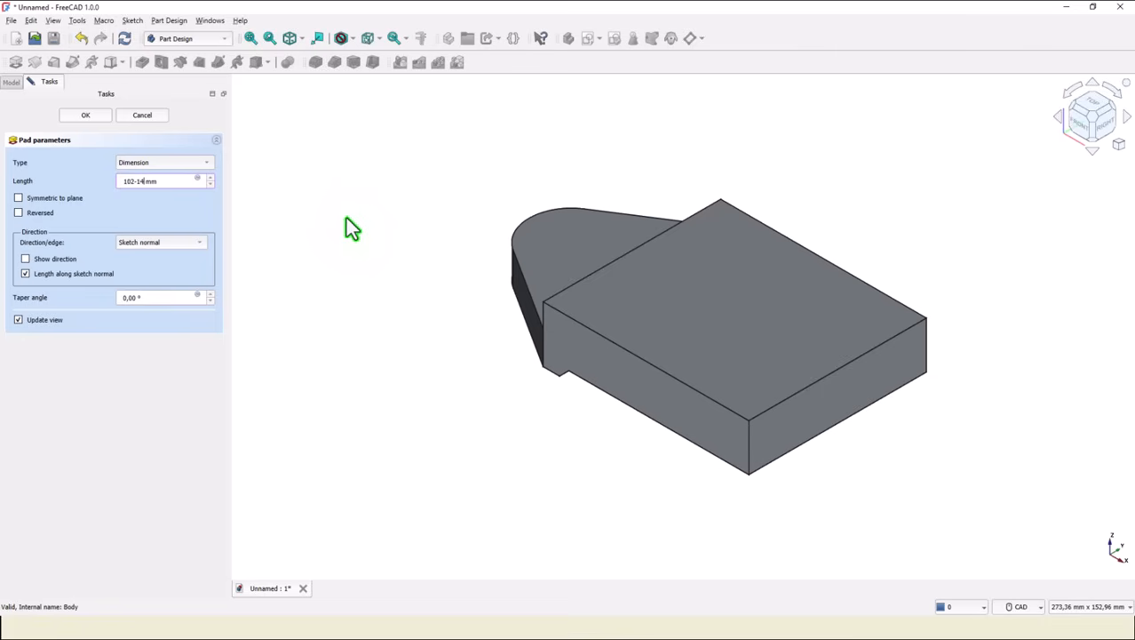
text(102-14)
key(Return)
Create a sketch on the top face of the new pad and draw a rectangle covering its right portion.
click(251, 38)
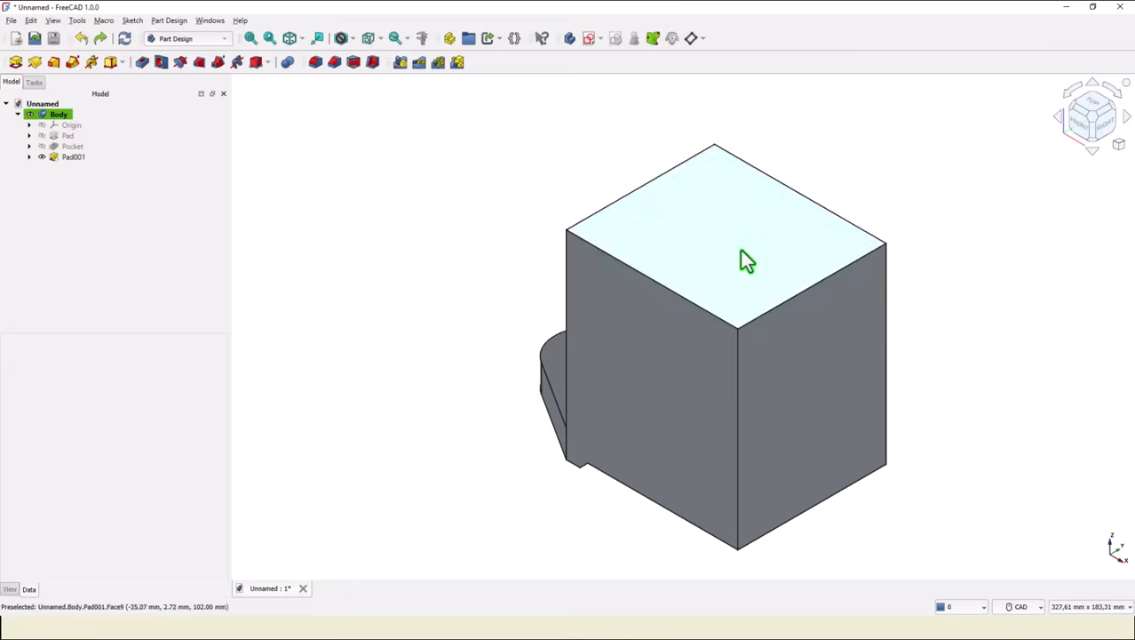
click(741, 251)
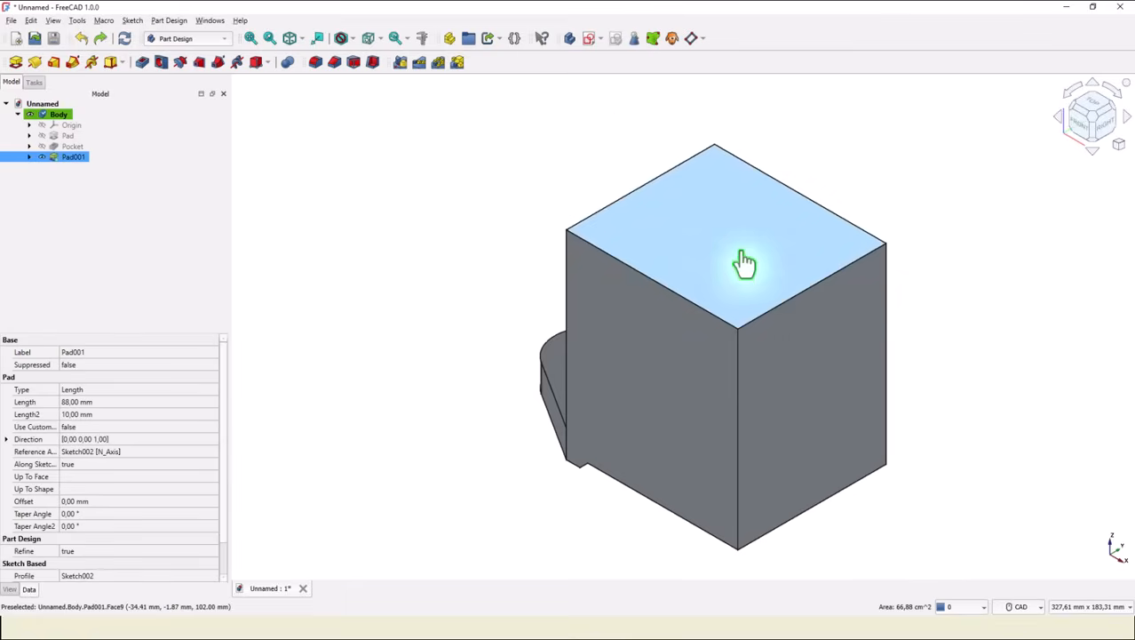
click(587, 39)
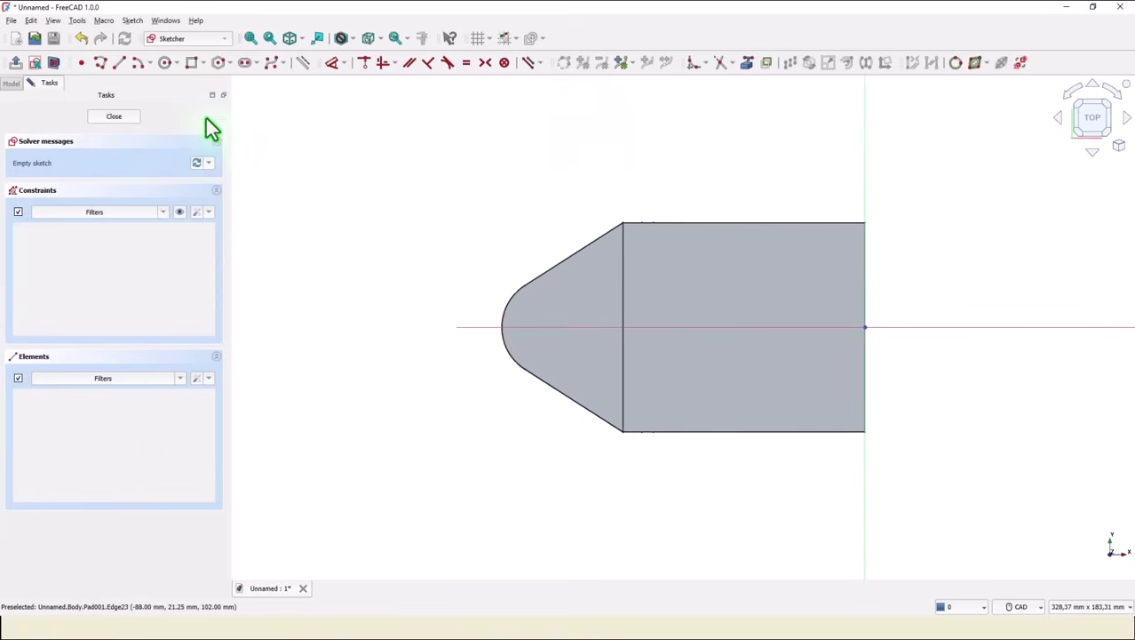
click(191, 62)
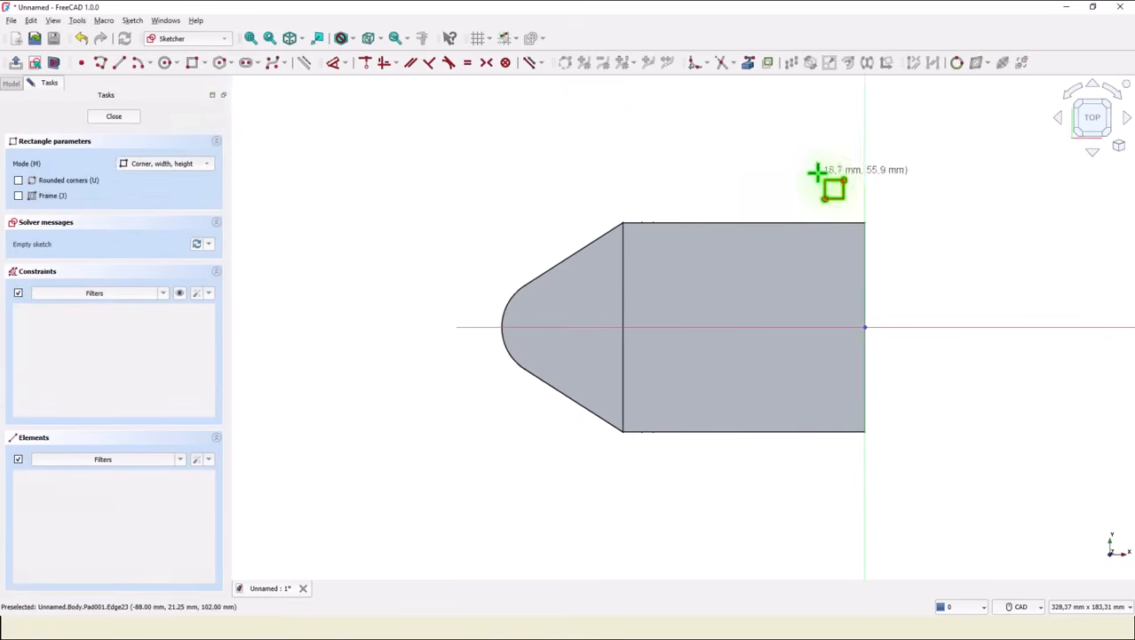
click(863, 194)
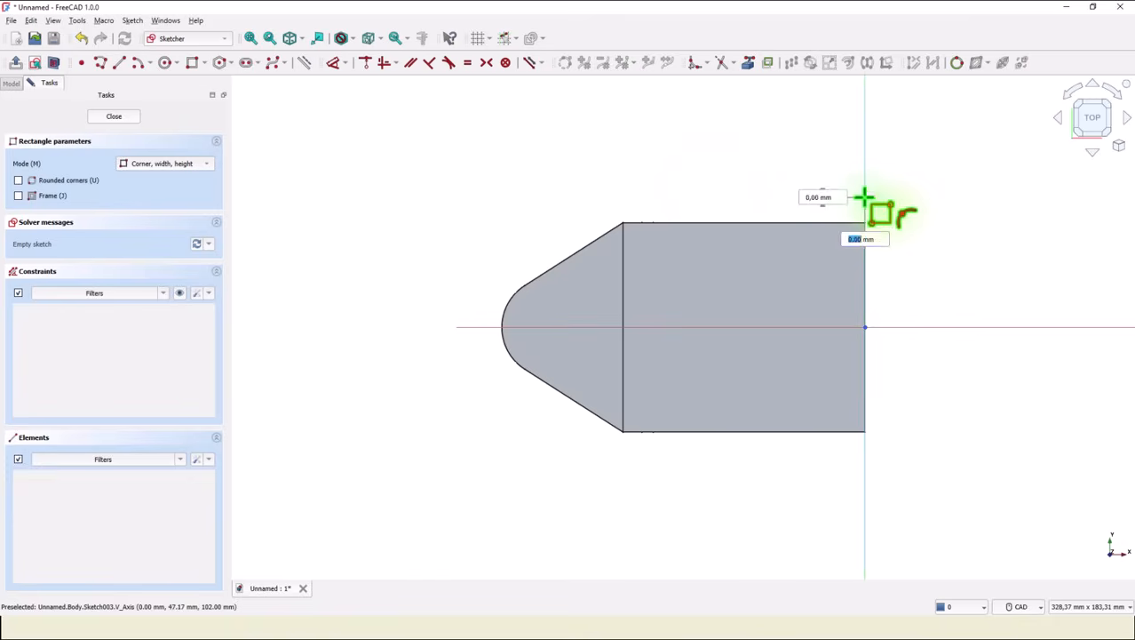
click(612, 442)
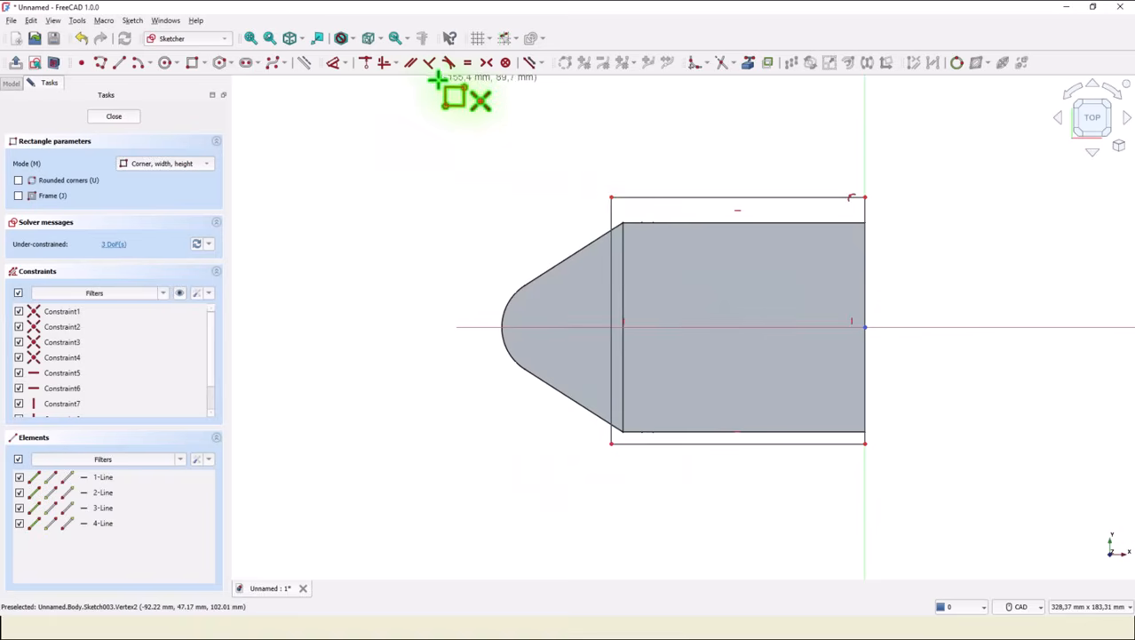
Make the rectangle's two right corners symmetric about the horizontal axis.
click(487, 62)
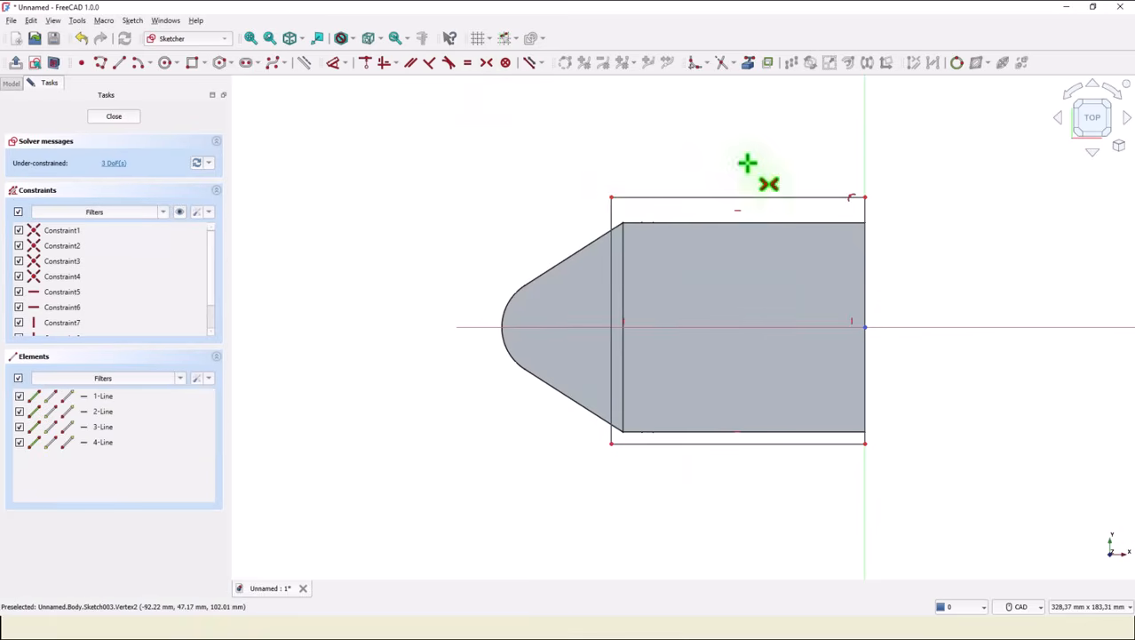
click(866, 199)
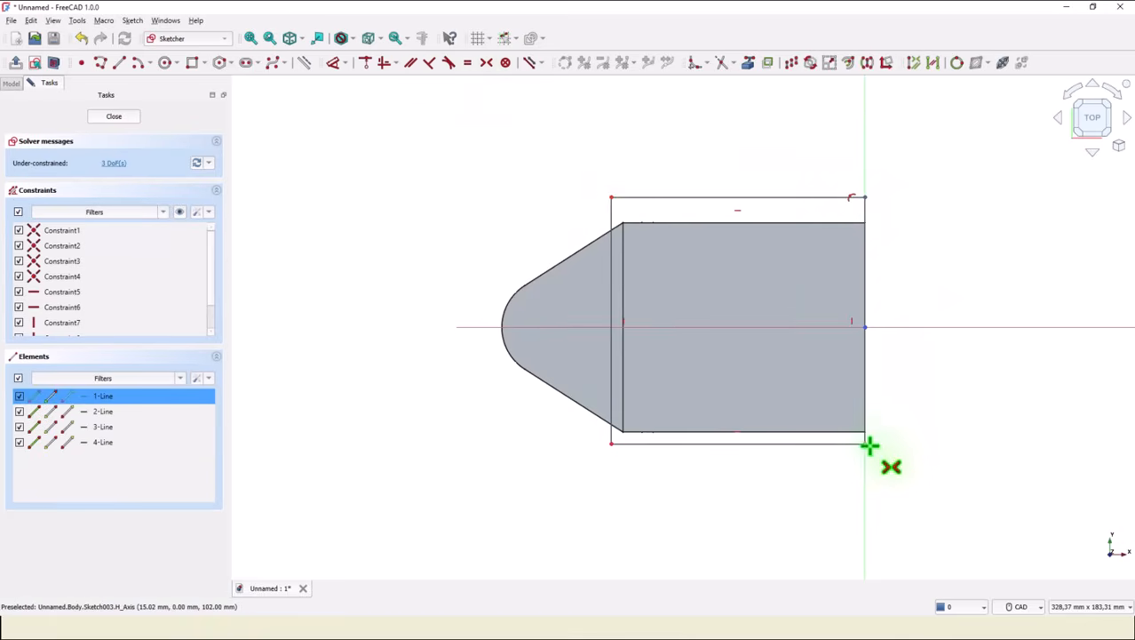
click(864, 443)
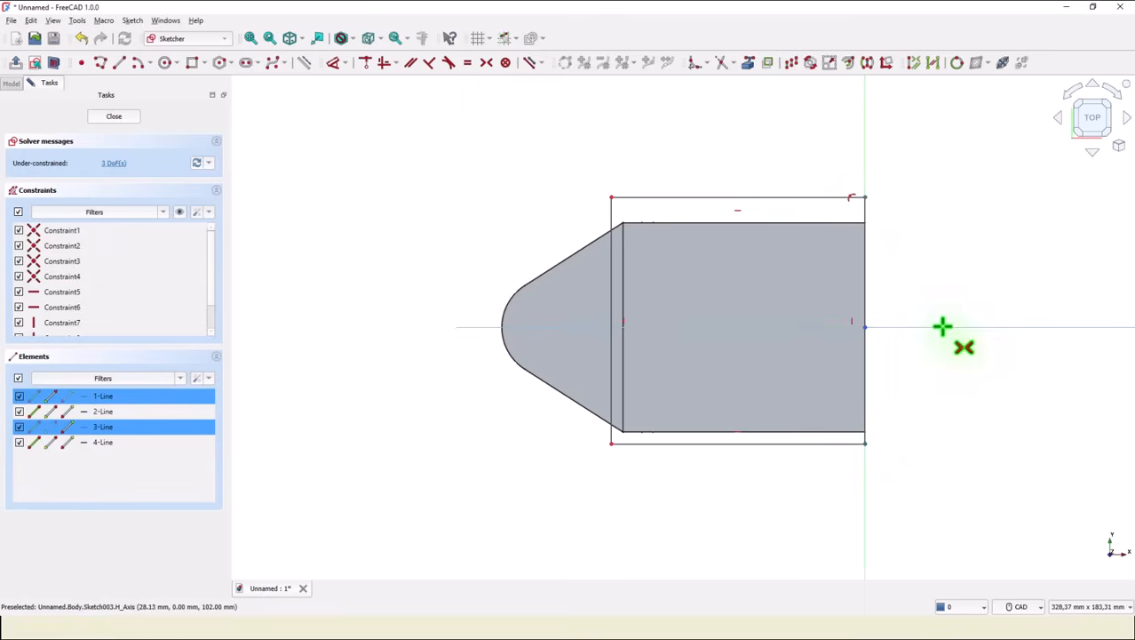
click(944, 328)
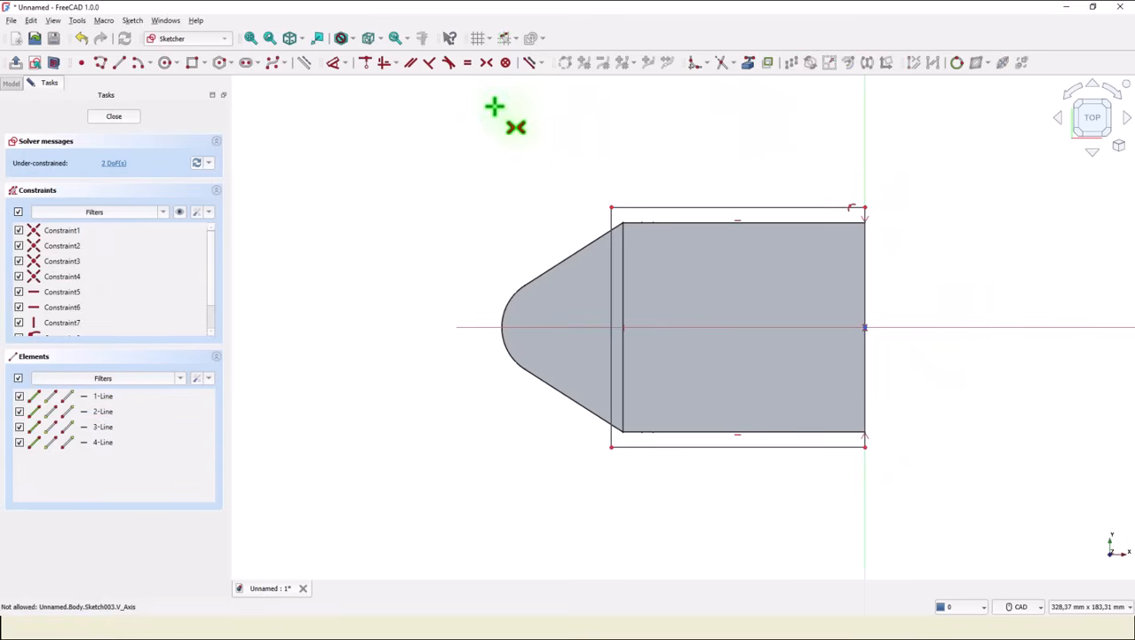
Dimension the rectangle's horizontal length as 180/2 mm and its vertical side as 90 mm.
click(334, 63)
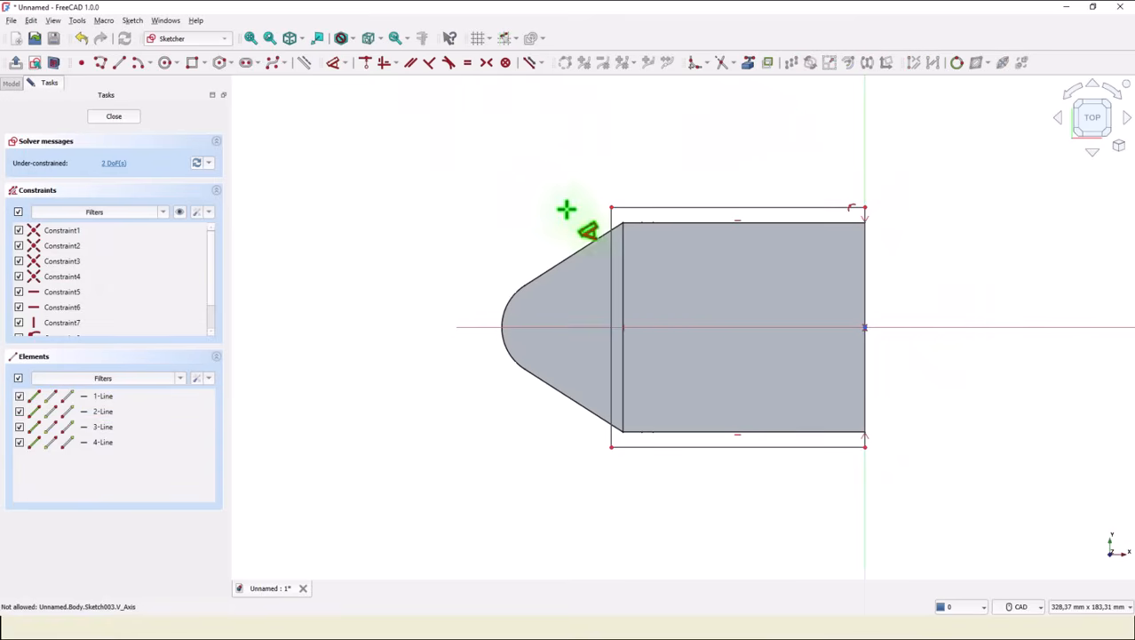
click(863, 269)
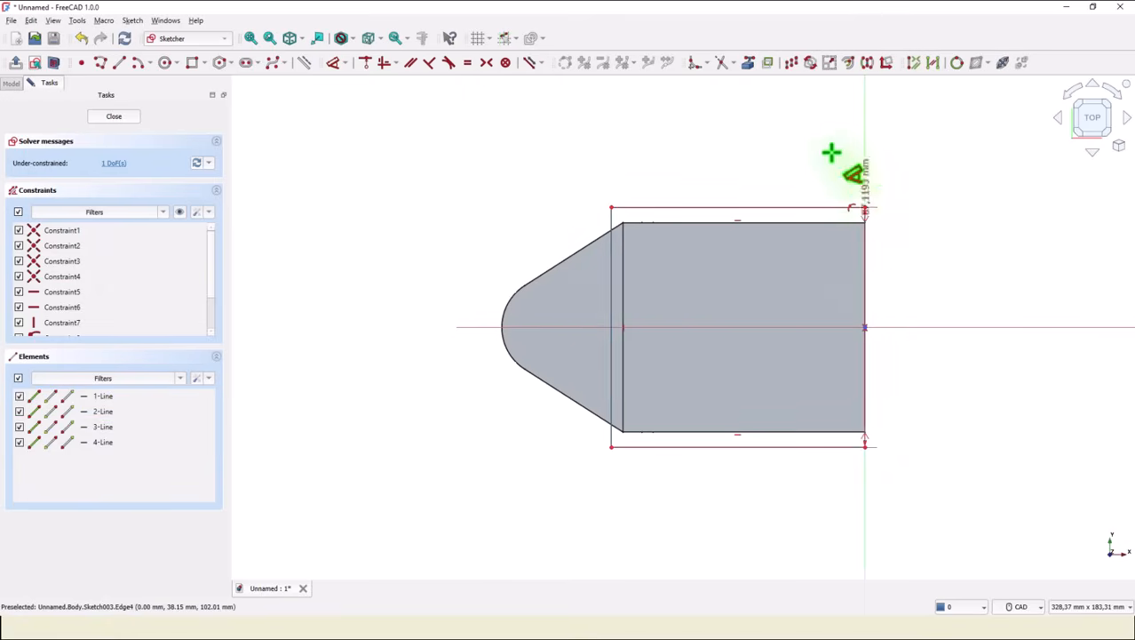
click(864, 252)
click(778, 156)
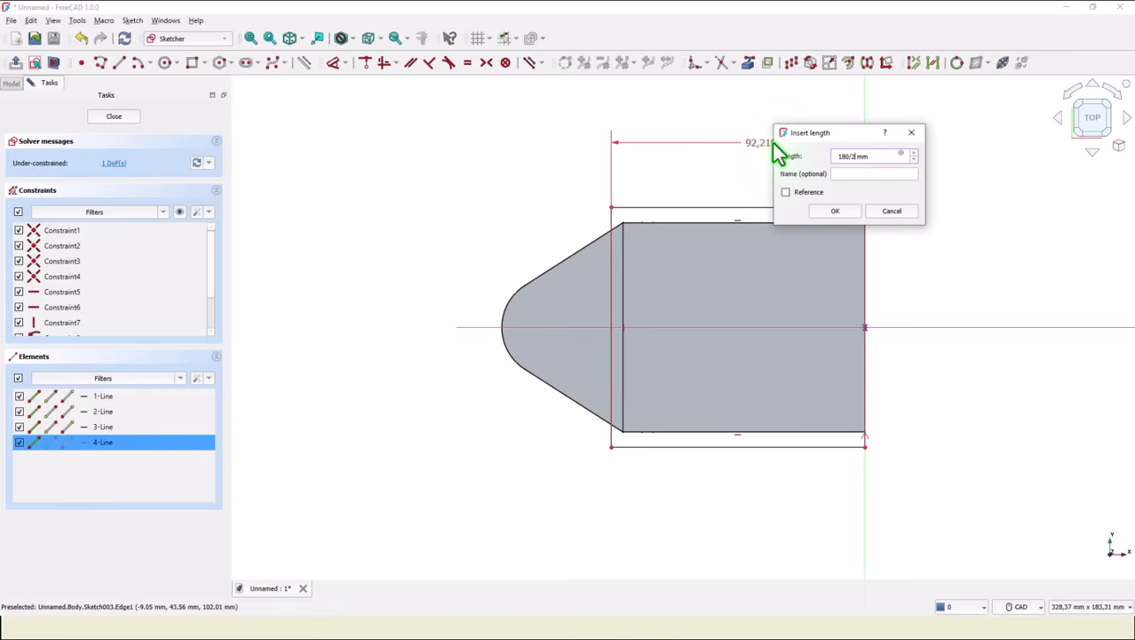
key(Return)
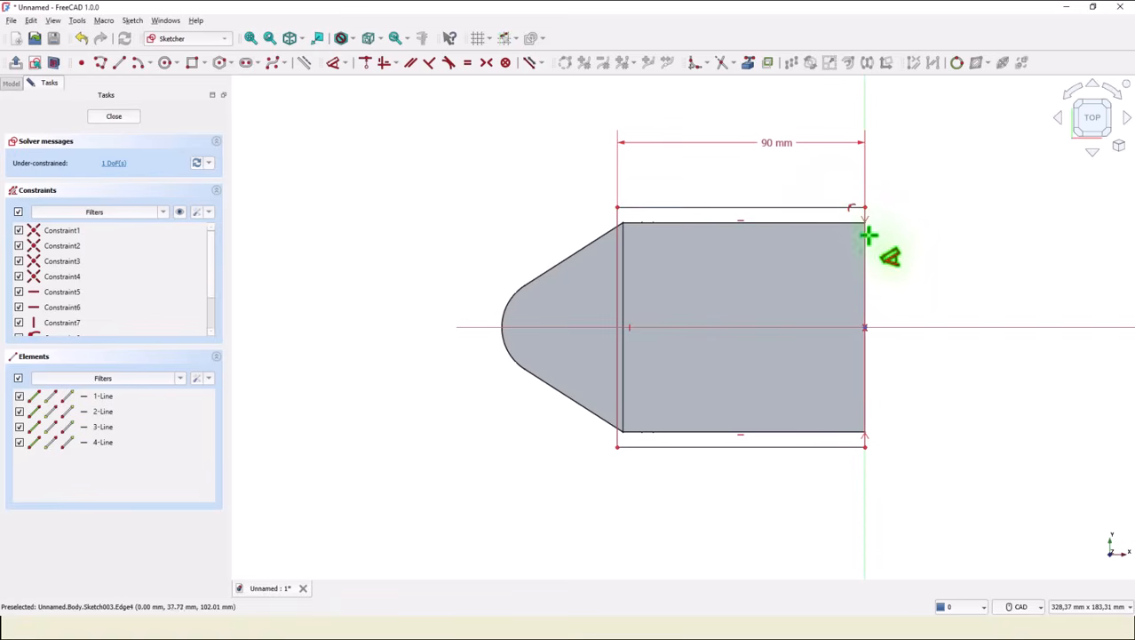
click(867, 356)
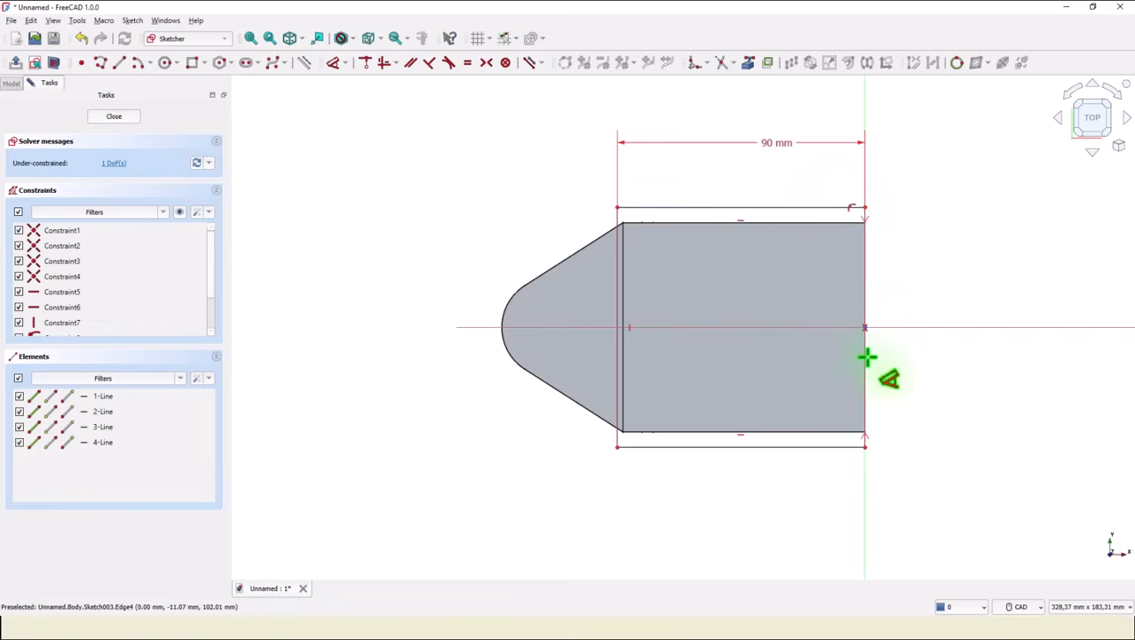
click(917, 360)
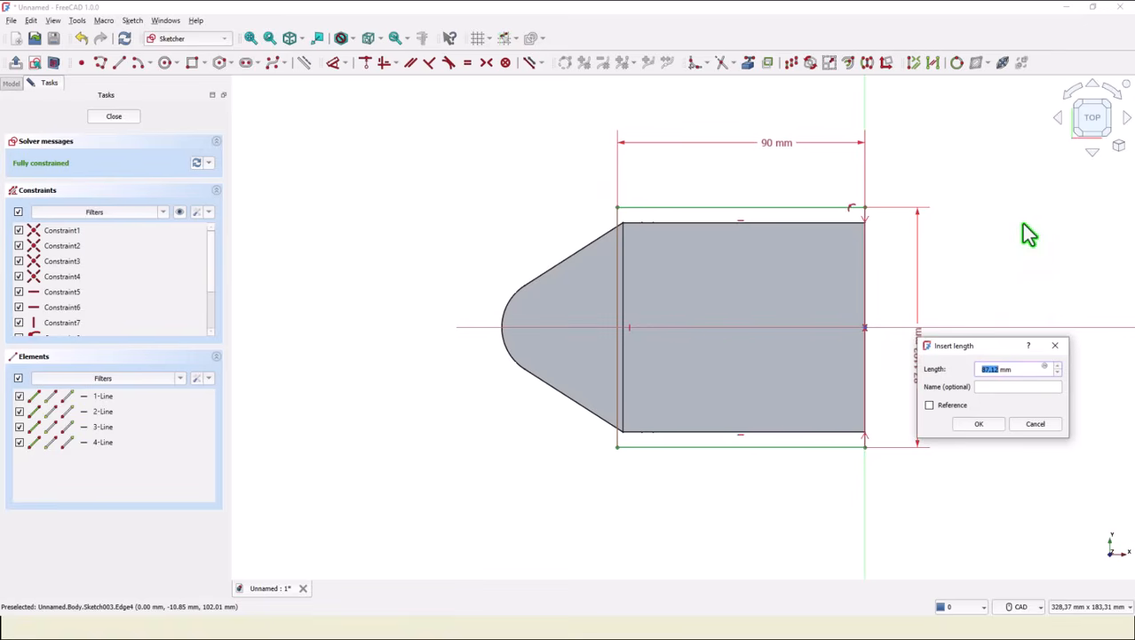
text(90)
key(Return)
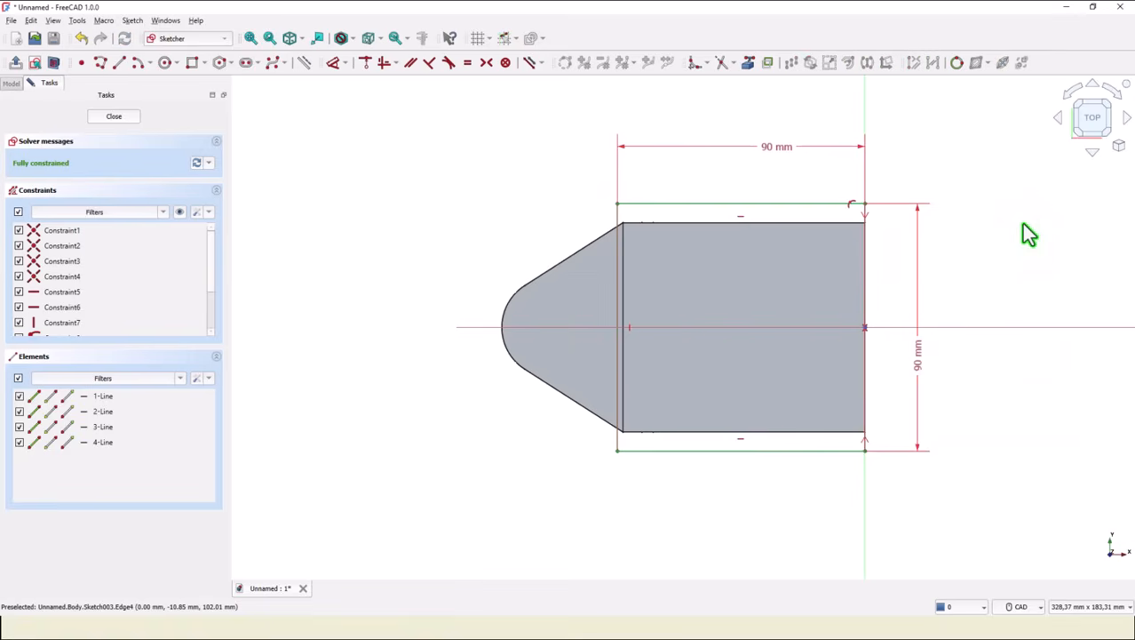
Fillet the rectangle's top-left and bottom-left corners.
click(696, 63)
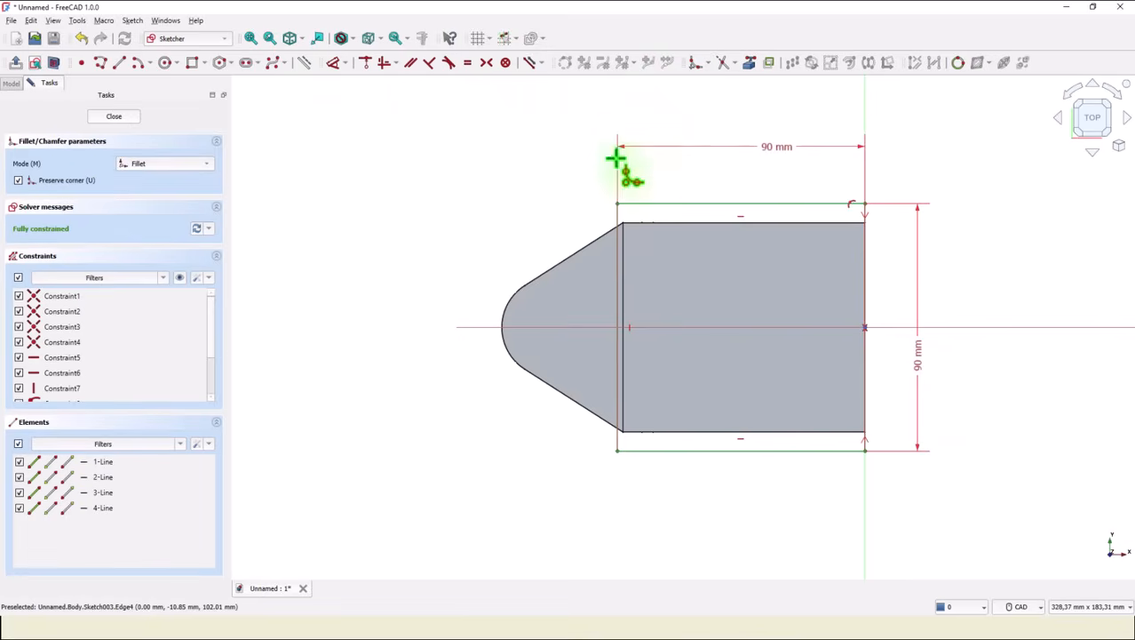
click(619, 220)
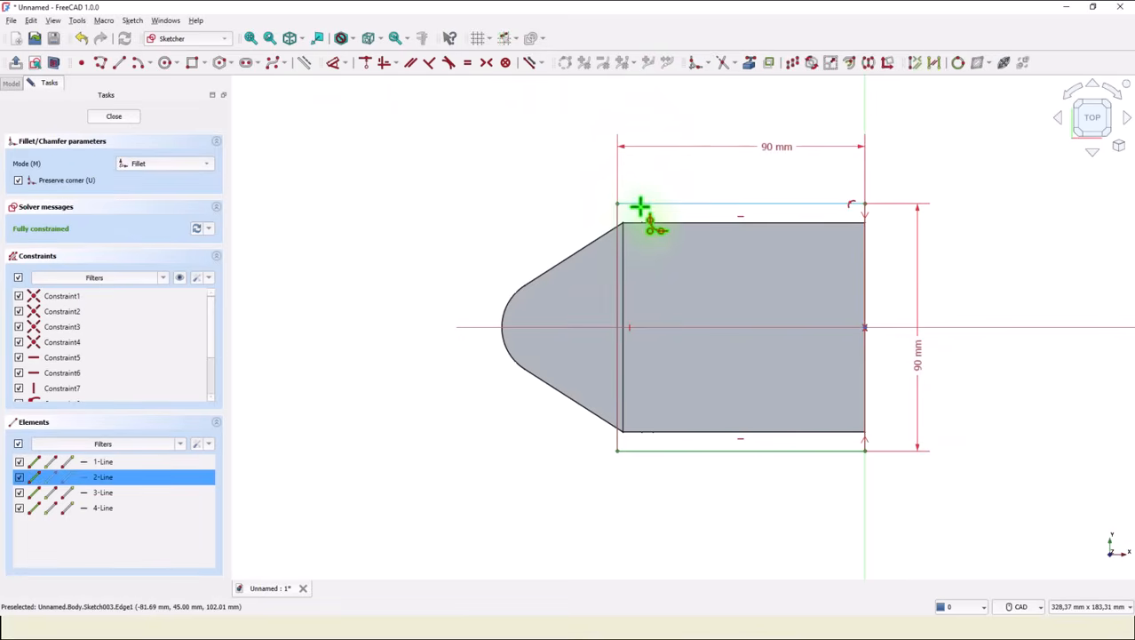
click(639, 206)
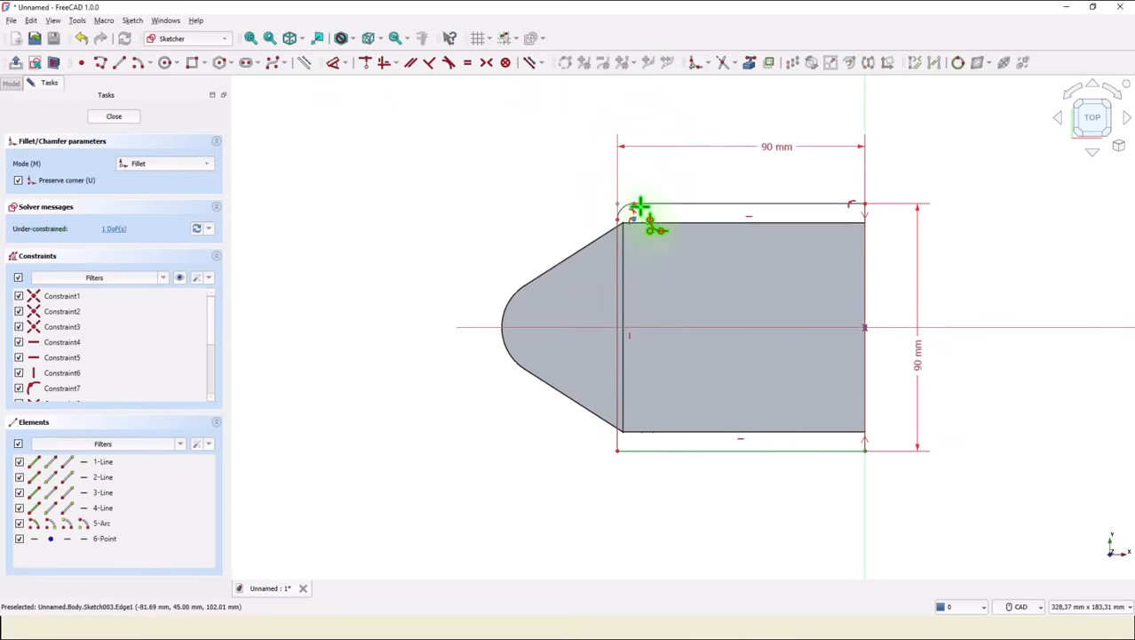
click(615, 434)
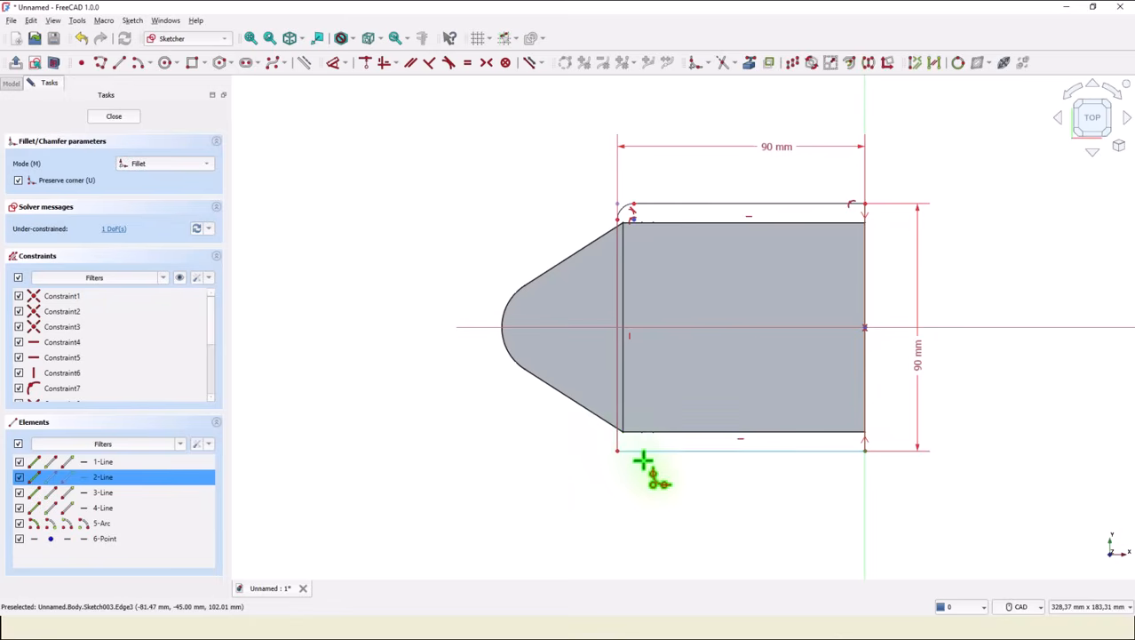
click(648, 453)
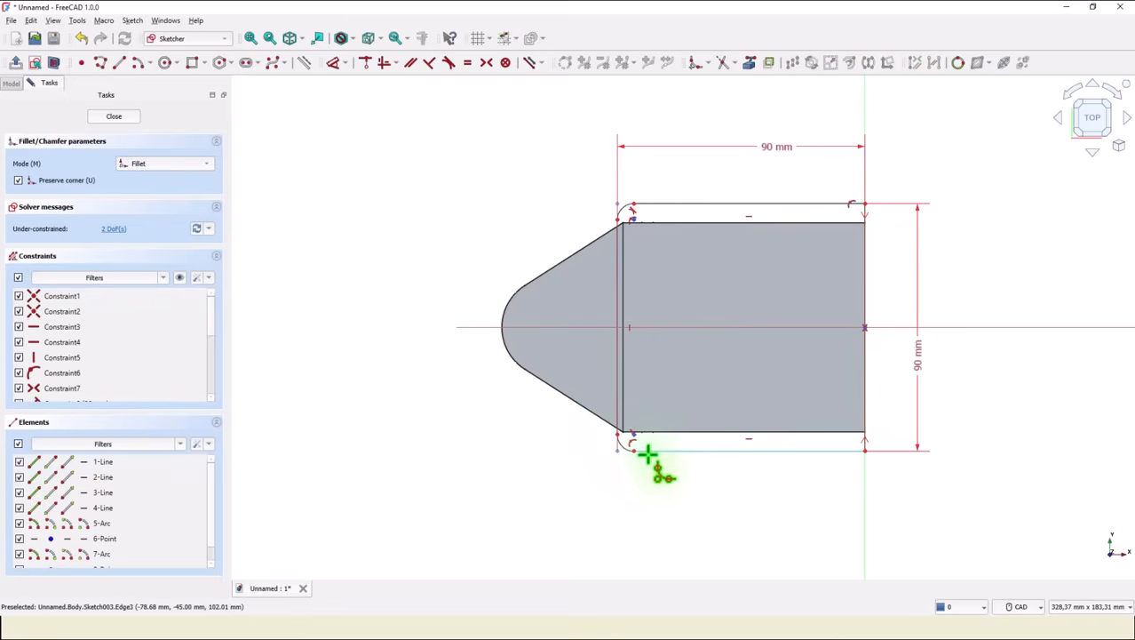
Make the two fillet arcs at the rectangle's left corners equal.
click(467, 63)
scroll(649, 210, up, 5)
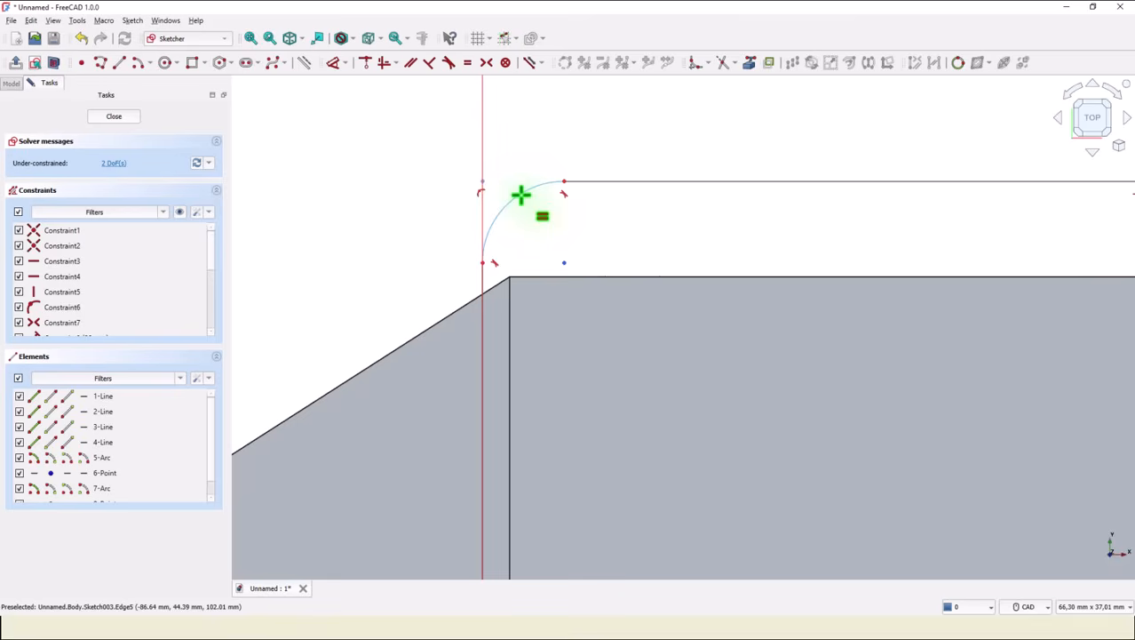
click(521, 194)
middle_drag(697, 273, 745, 106)
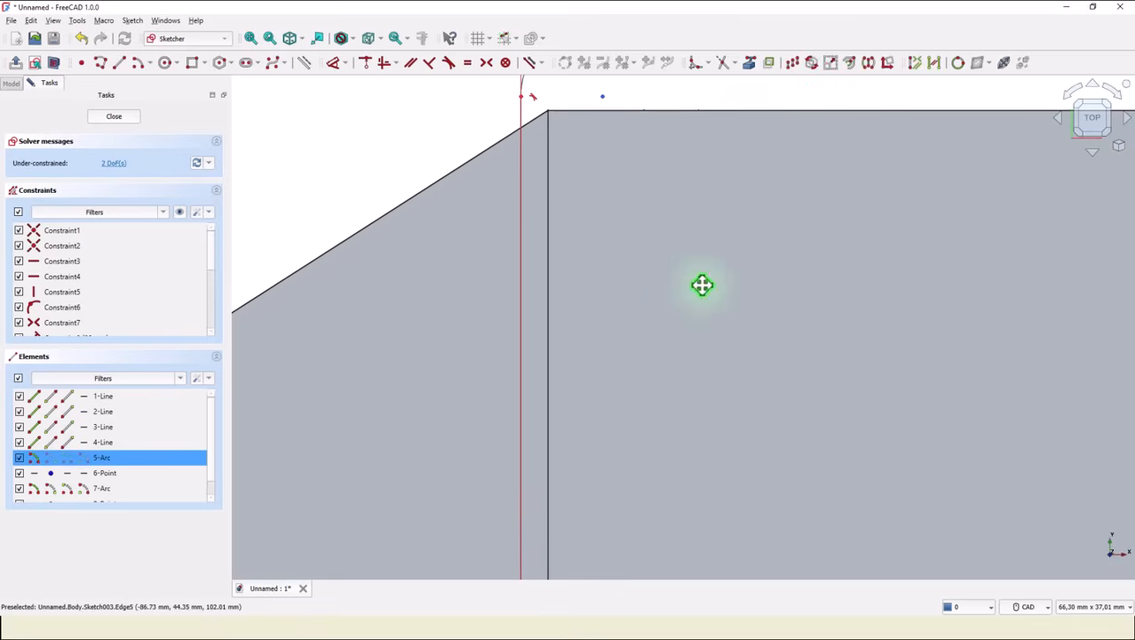
middle_drag(697, 294, 744, 45)
middle_drag(688, 263, 709, 80)
middle_drag(681, 389, 692, 158)
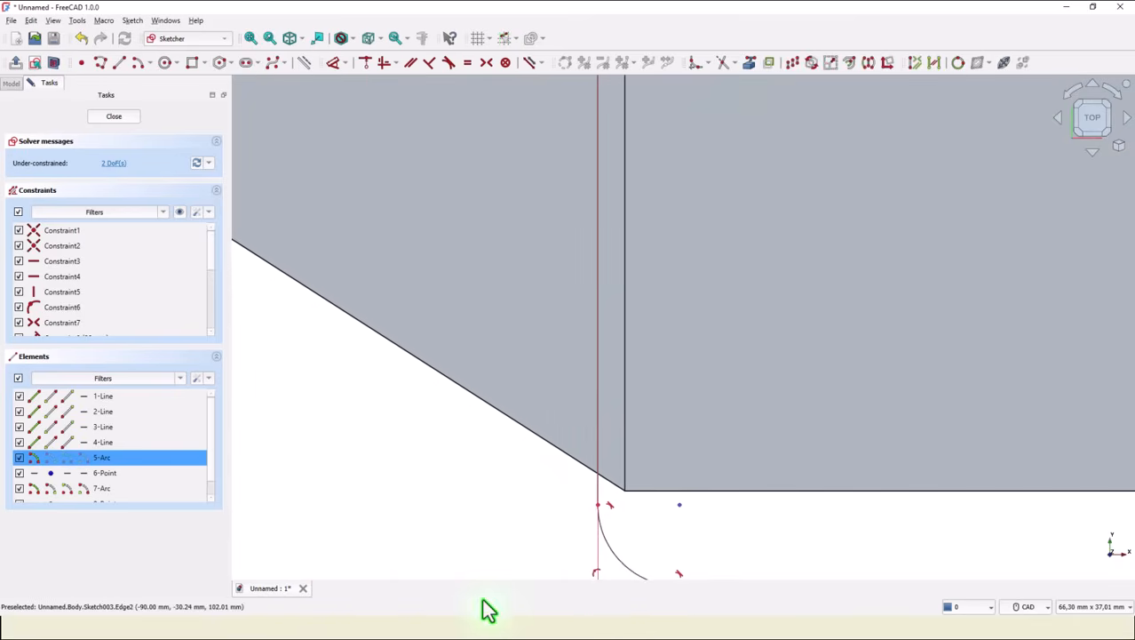
click(617, 560)
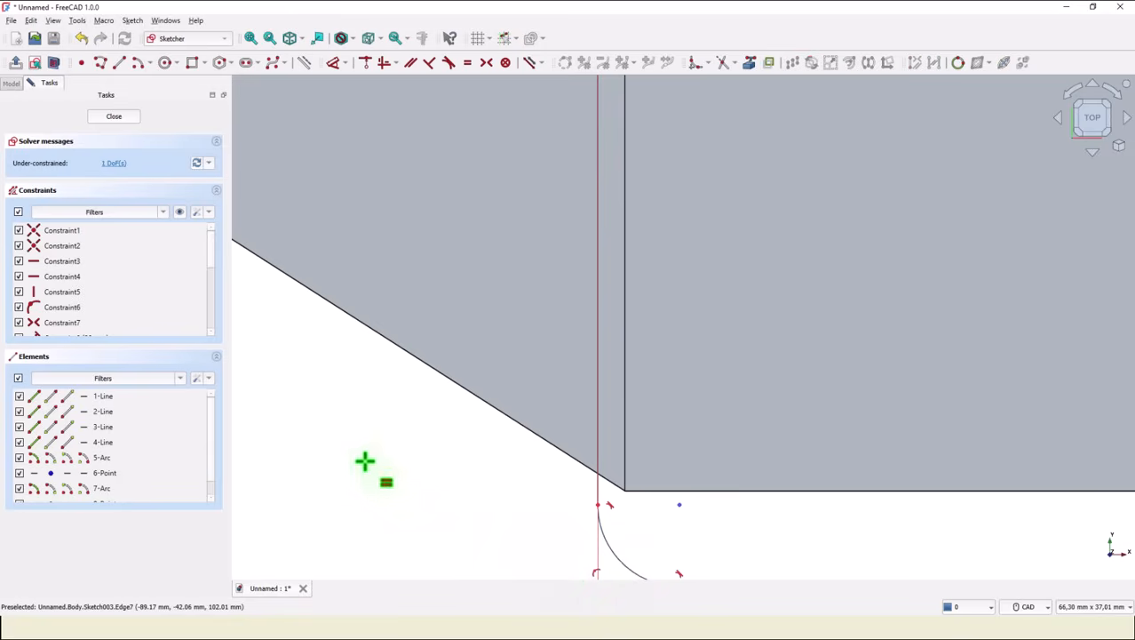
click(251, 38)
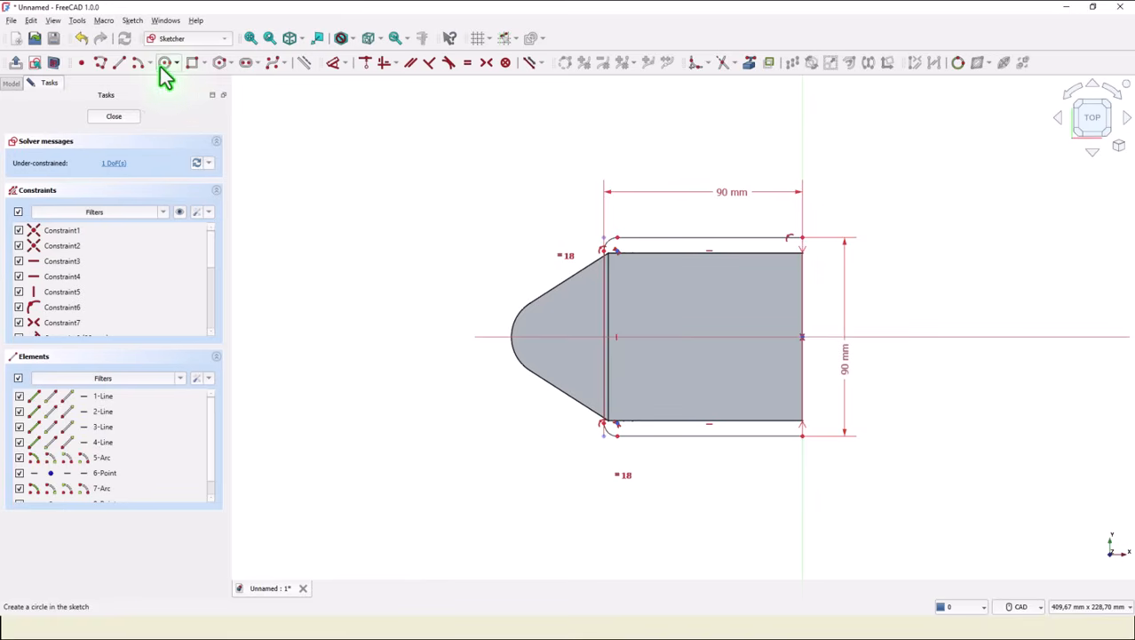
Dimension the top-left fillet arc's radius as 5 mm.
click(333, 63)
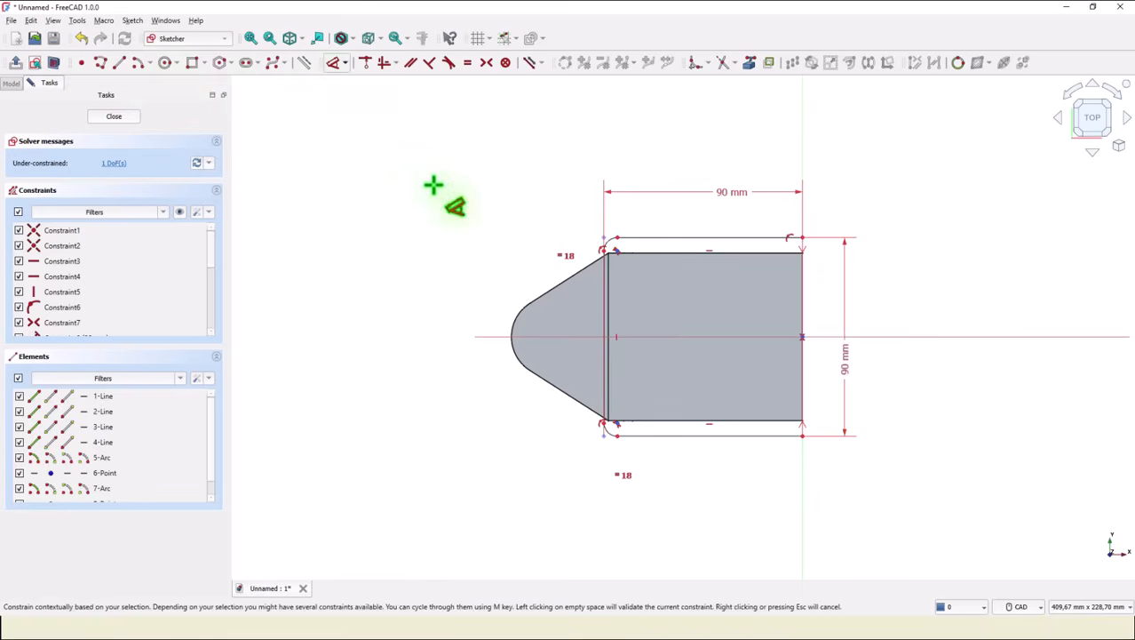
scroll(600, 235, up, 1)
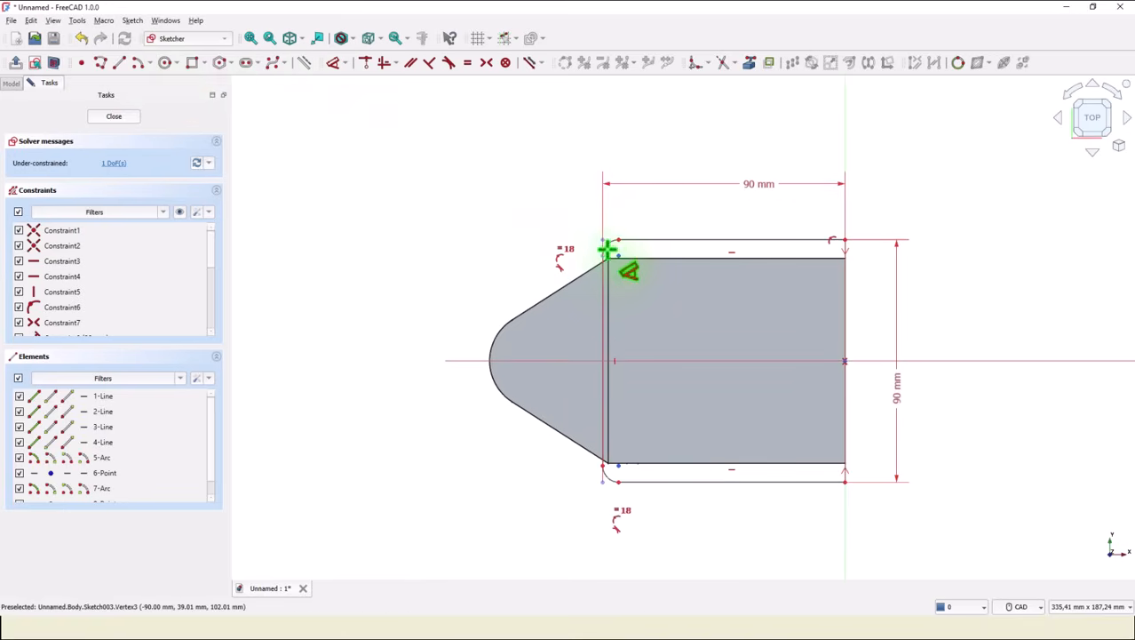
click(611, 243)
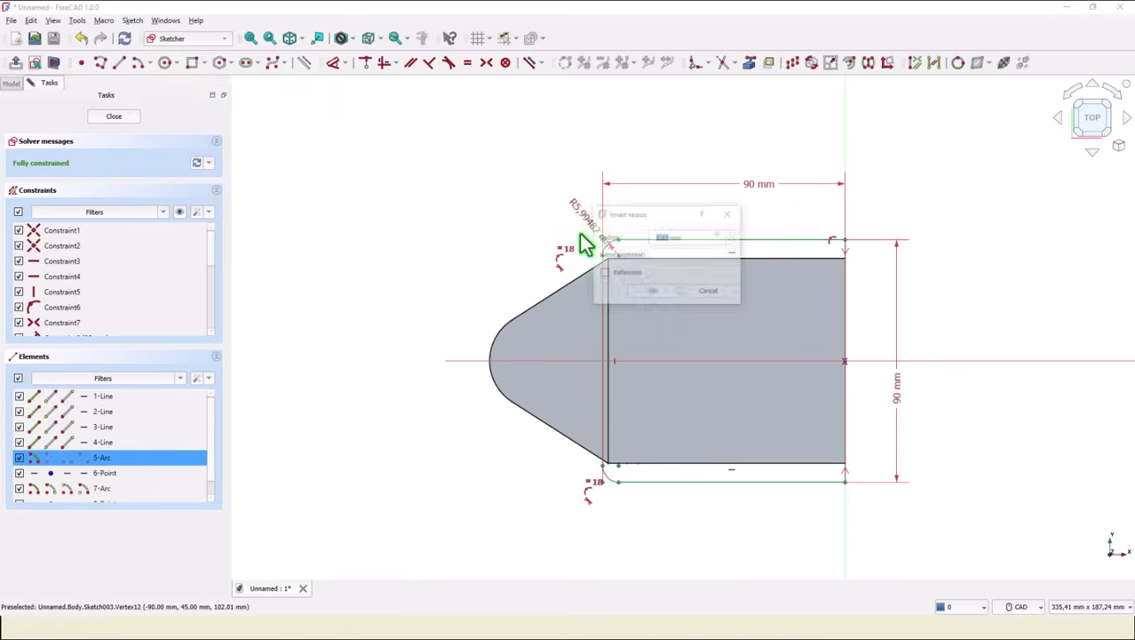
text(5,99)
key(Return)
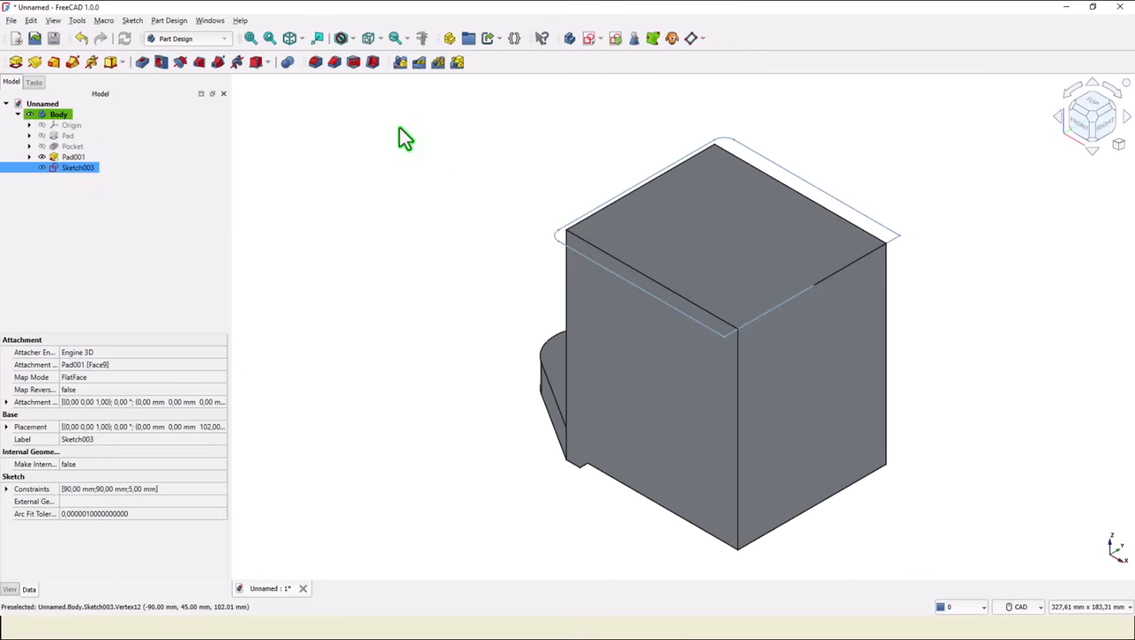
Pad the sketch 12 mm in the reversed direction.
click(15, 62)
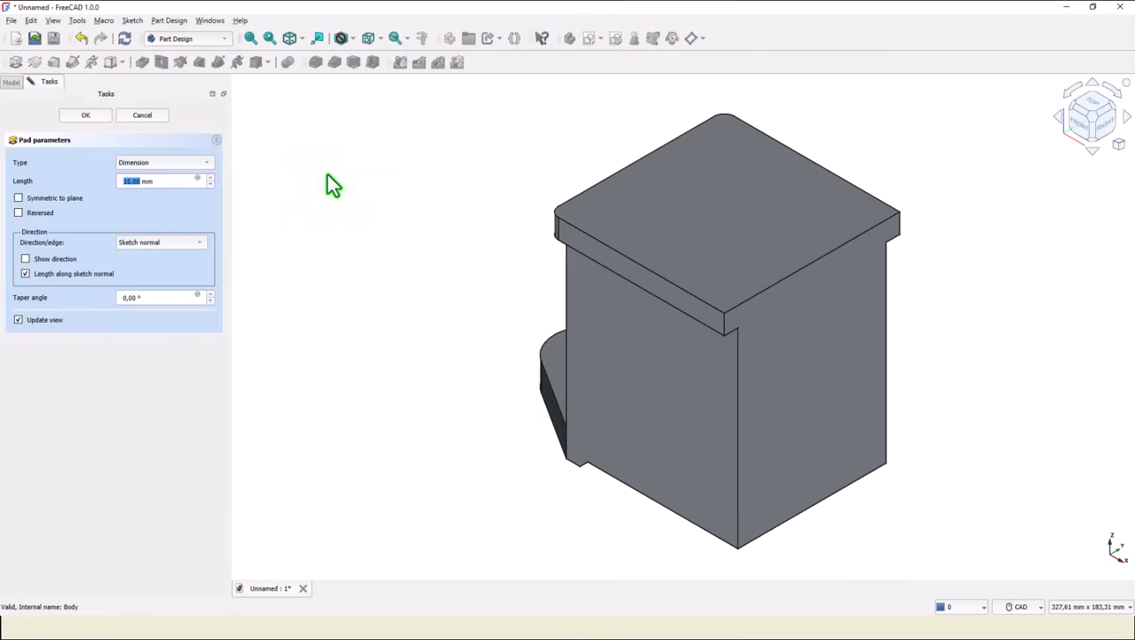
click(18, 214)
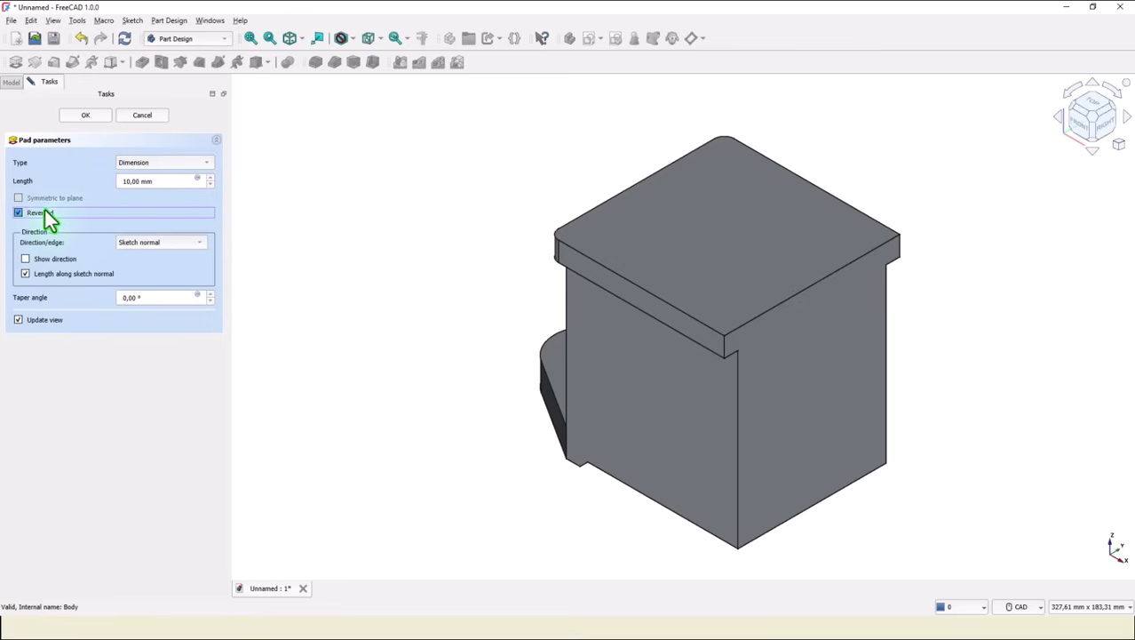
drag(179, 180, 119, 181)
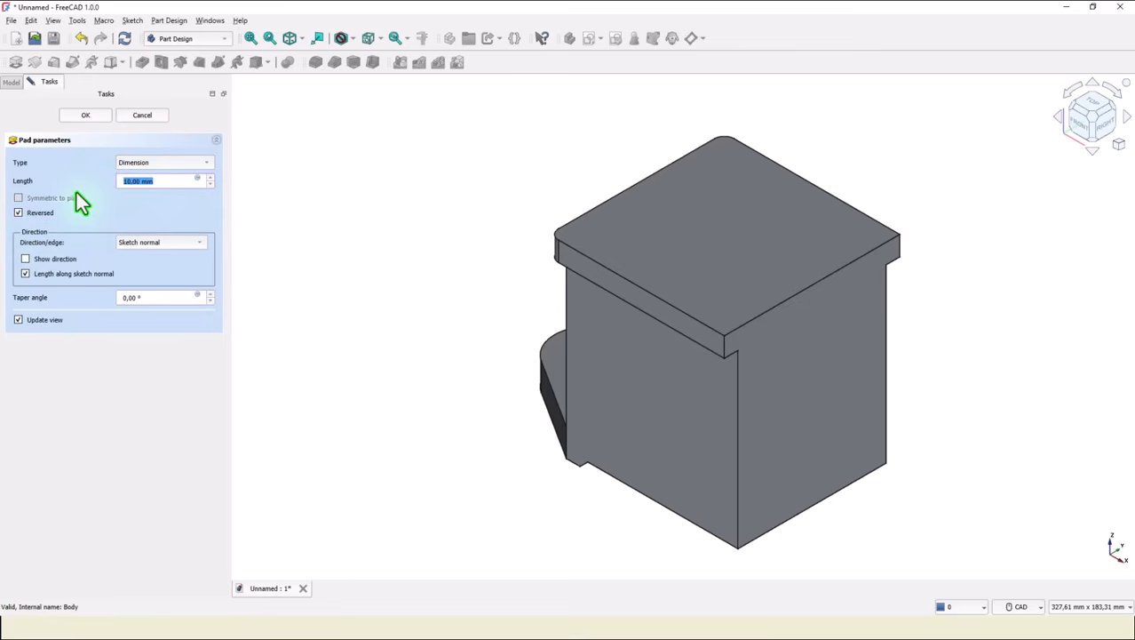
text(12)
key(Return)
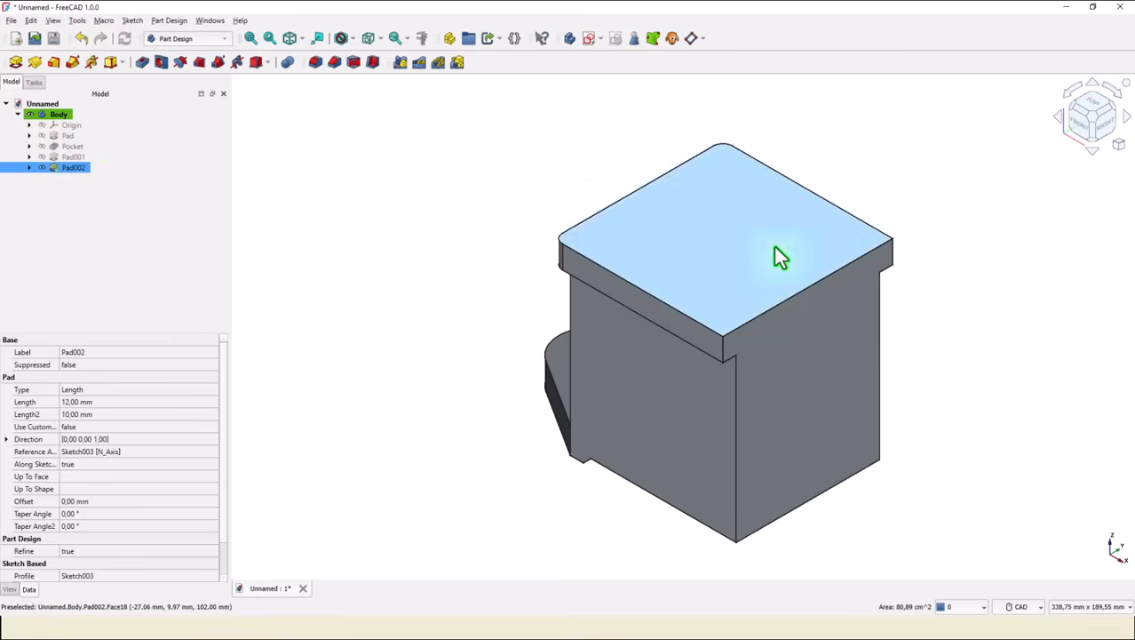
Create a sketch on the new top face and draw a 160/2 mm by 60 mm rectangle against its right edge.
click(775, 251)
click(588, 40)
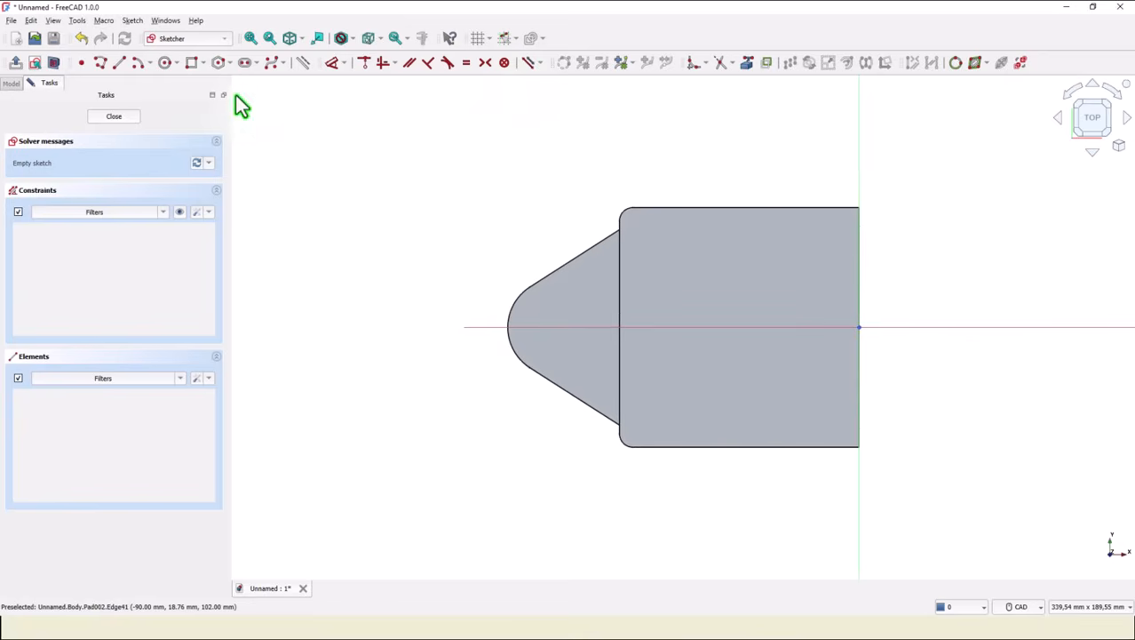
click(192, 64)
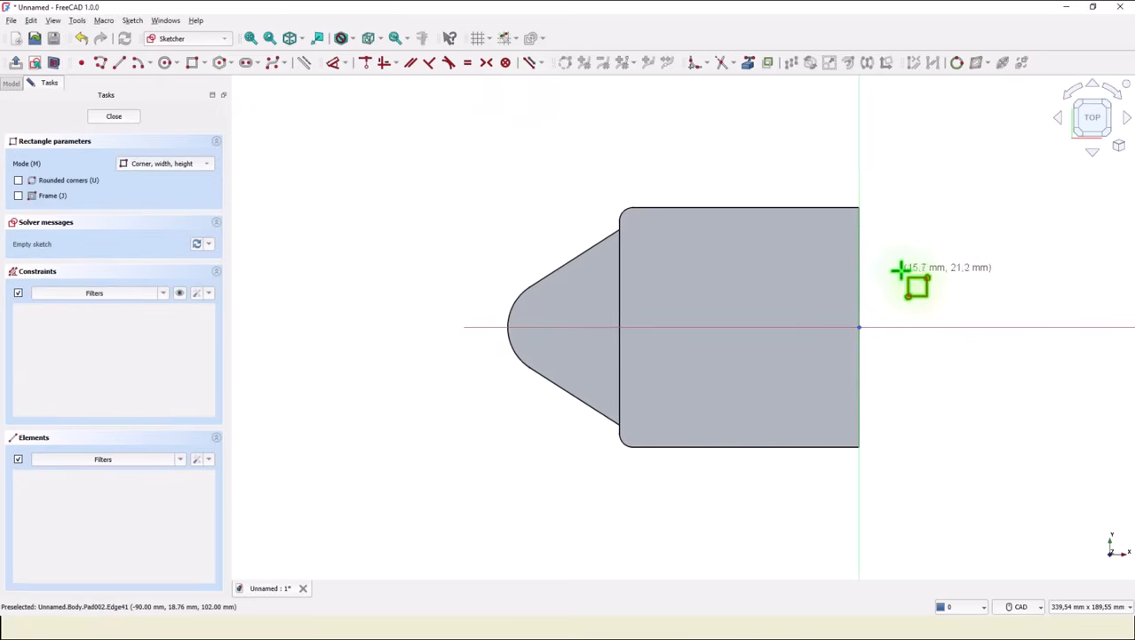
click(860, 233)
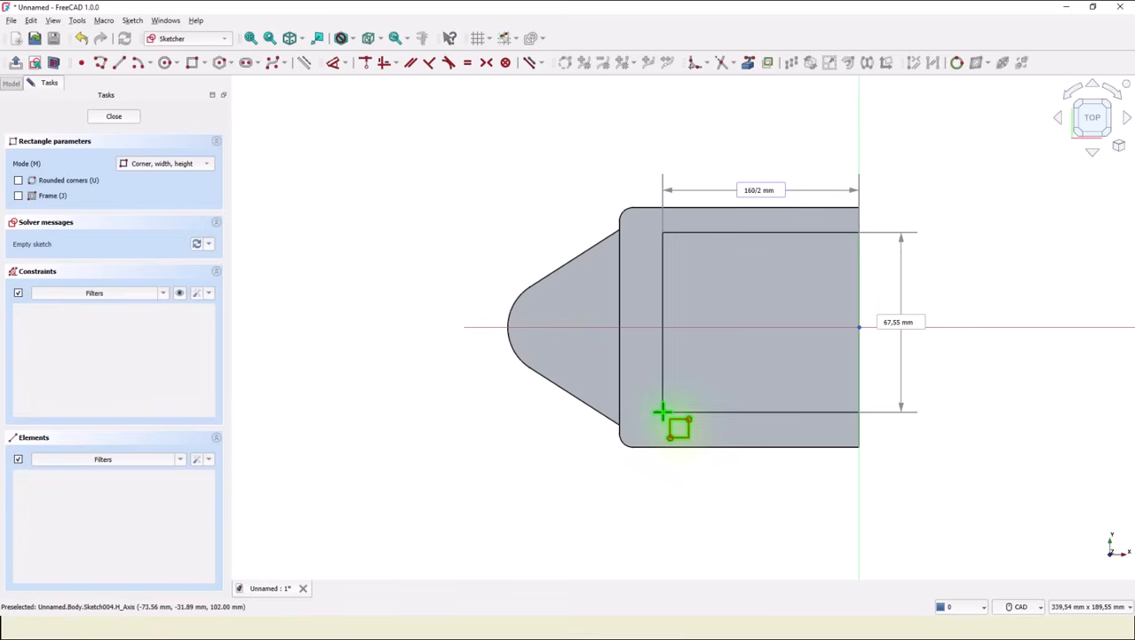
key(Return)
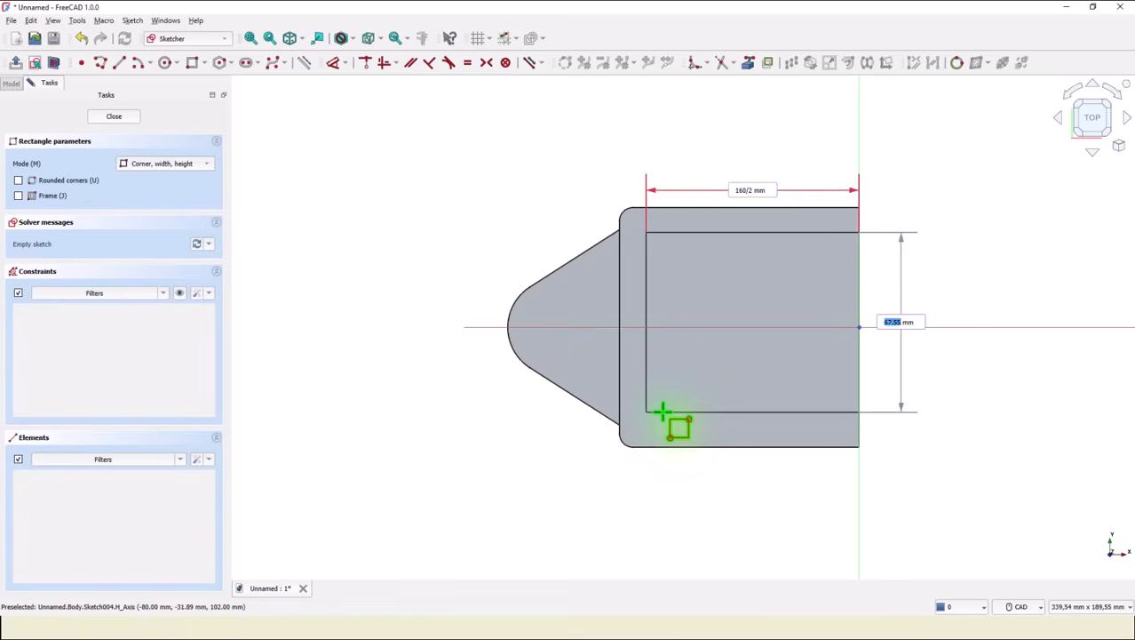
key(Return)
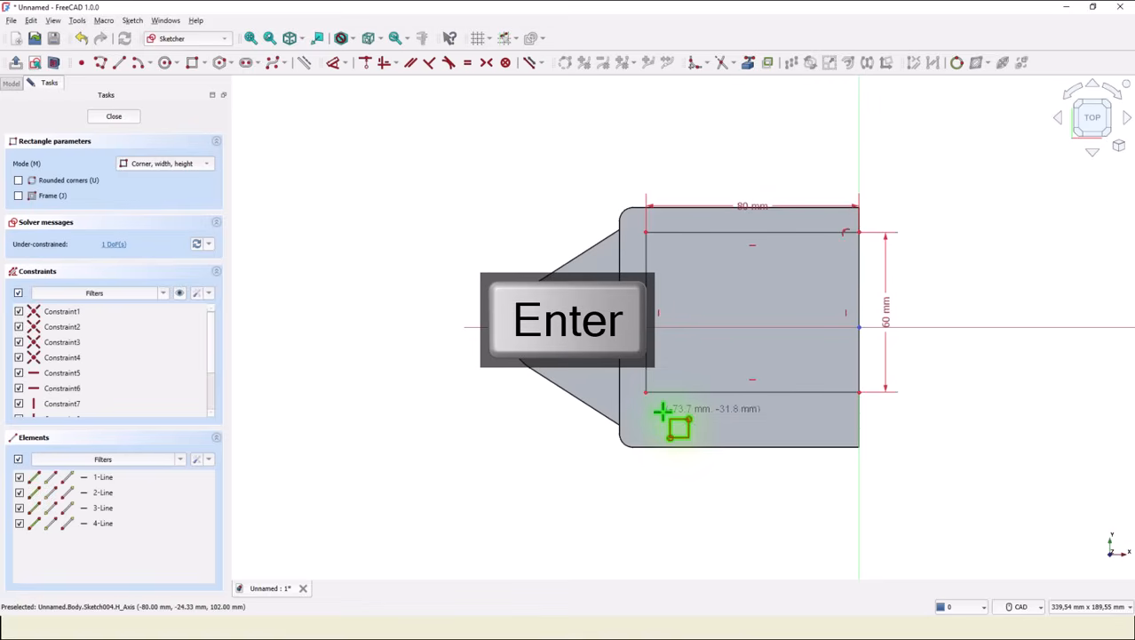
key(Escape)
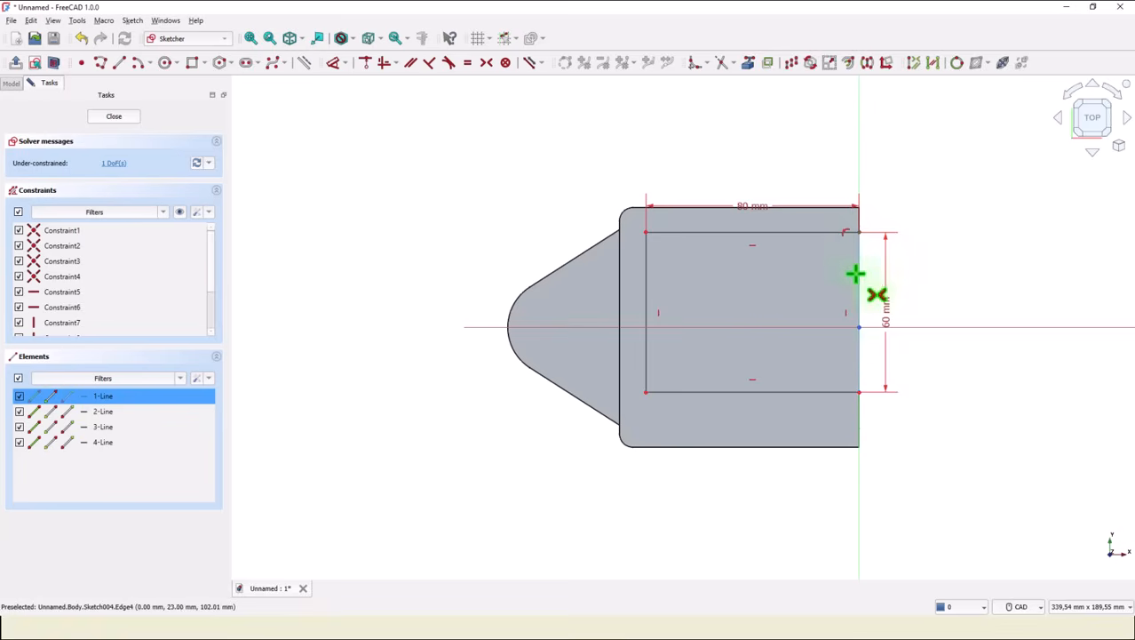
Make the rectangle's right corners symmetric about the horizontal axis and close the sketch.
click(859, 392)
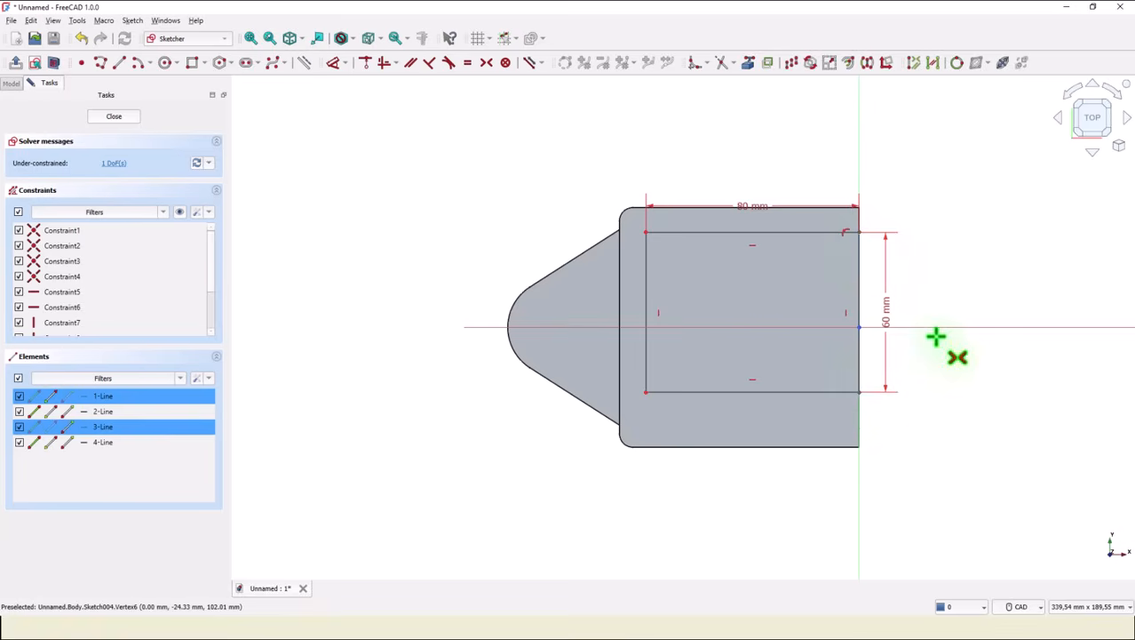
click(940, 327)
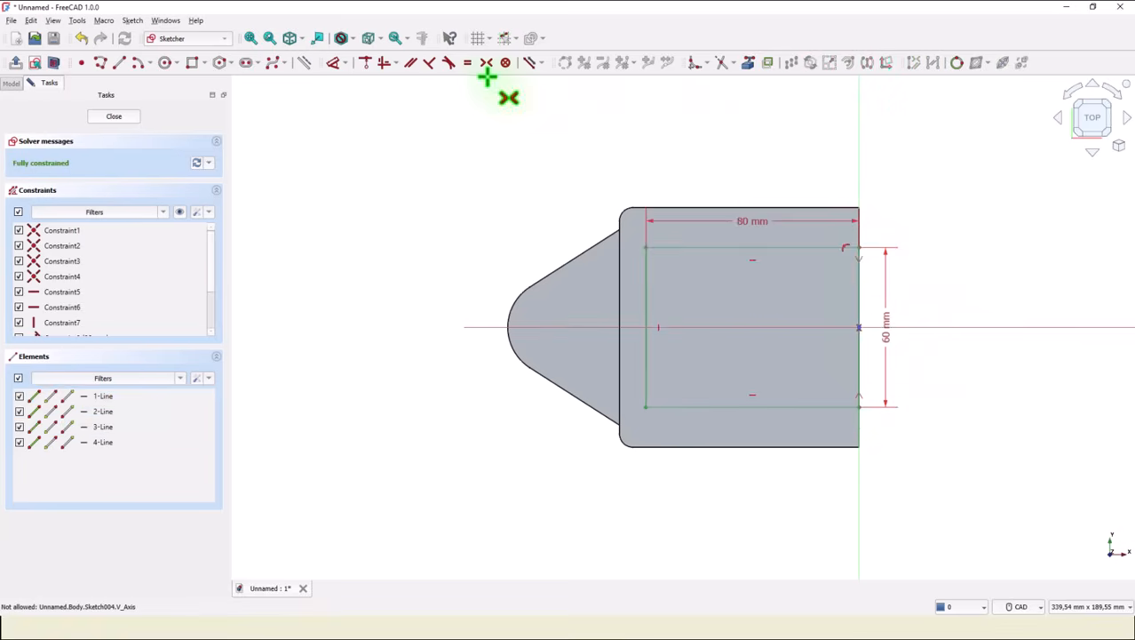
click(104, 118)
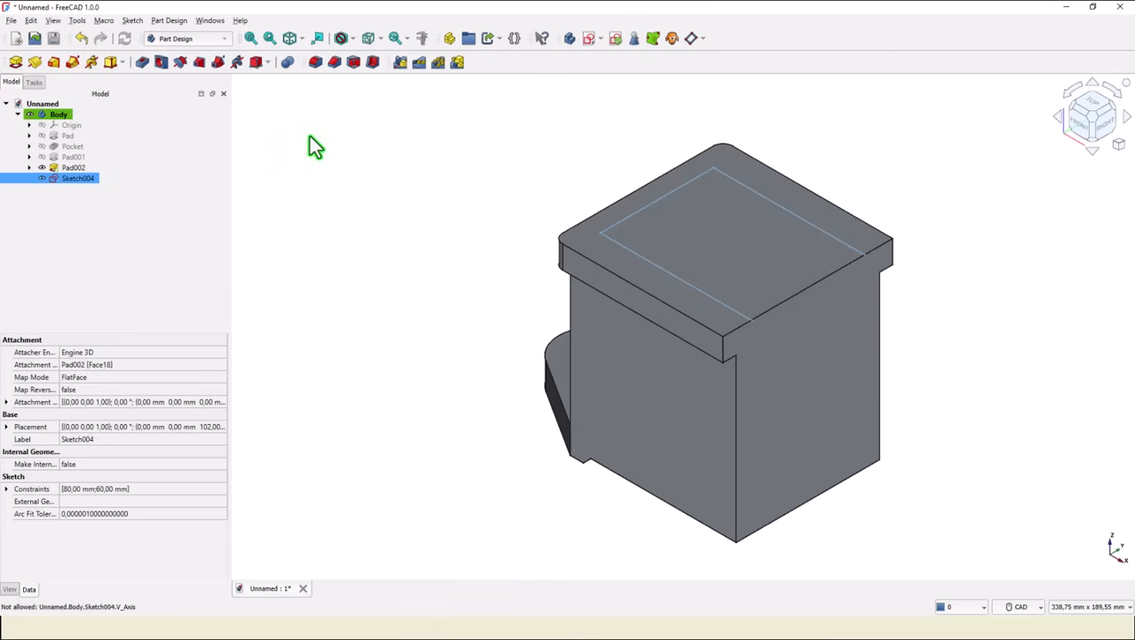
Pocket the rectangle 75 mm deep into the main body.
click(142, 62)
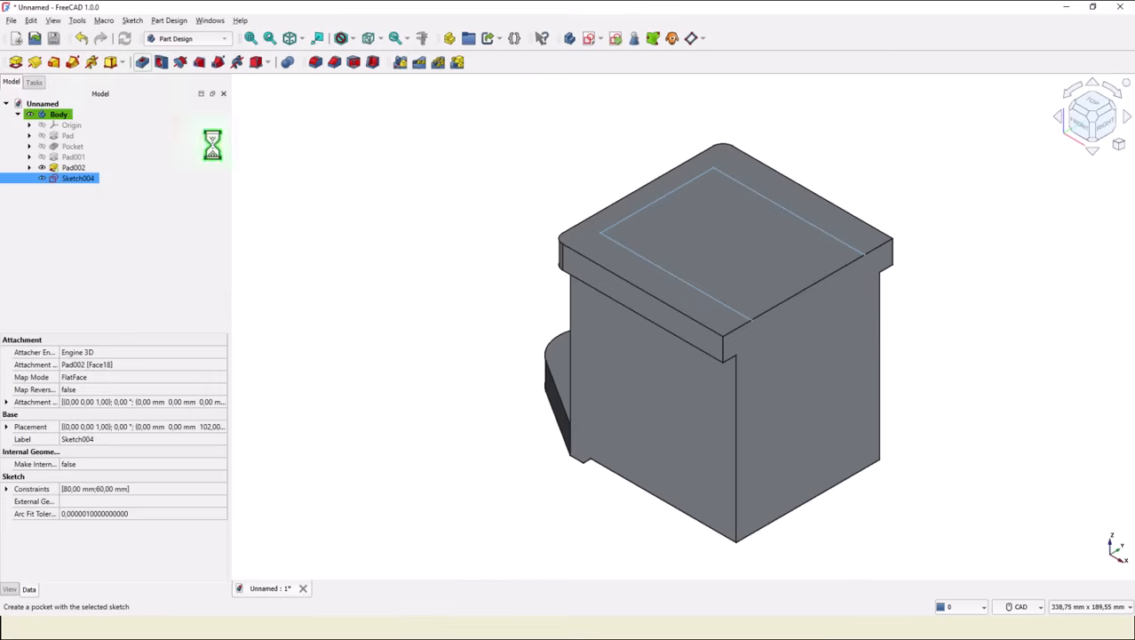
drag(163, 180, 114, 180)
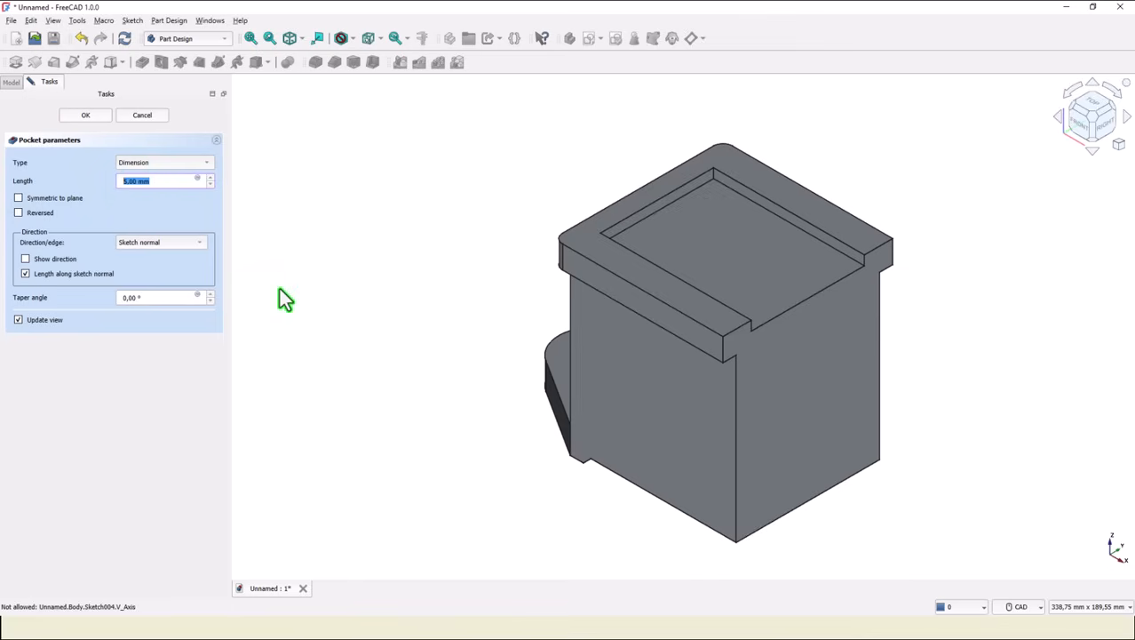
text(75)
key(Return)
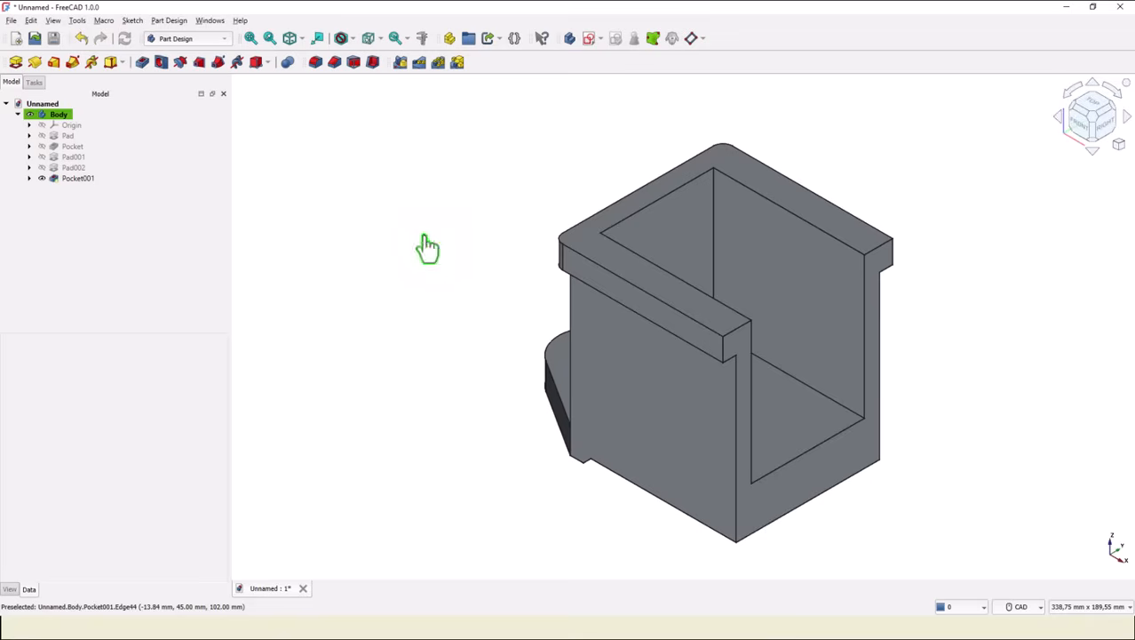
Create a 16 mm through-all hole in the base lug.
mouse_move(425, 246)
middle_down()
mouse_move(426, 333)
mouse_move(533, 408)
mouse_move(554, 398)
middle_up()
click(554, 397)
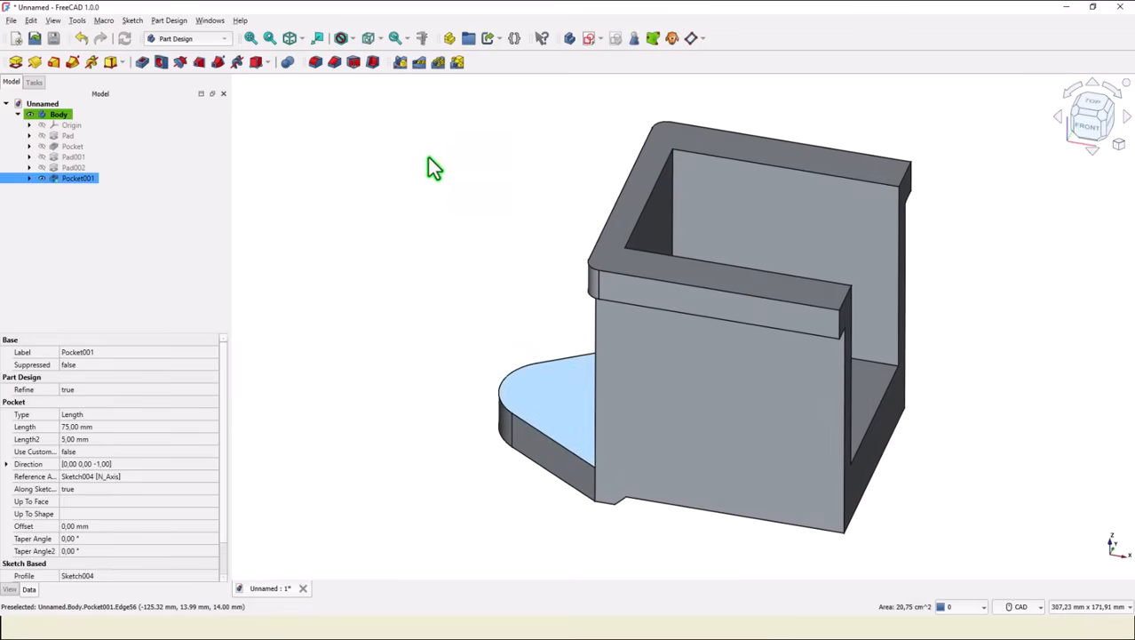
click(161, 62)
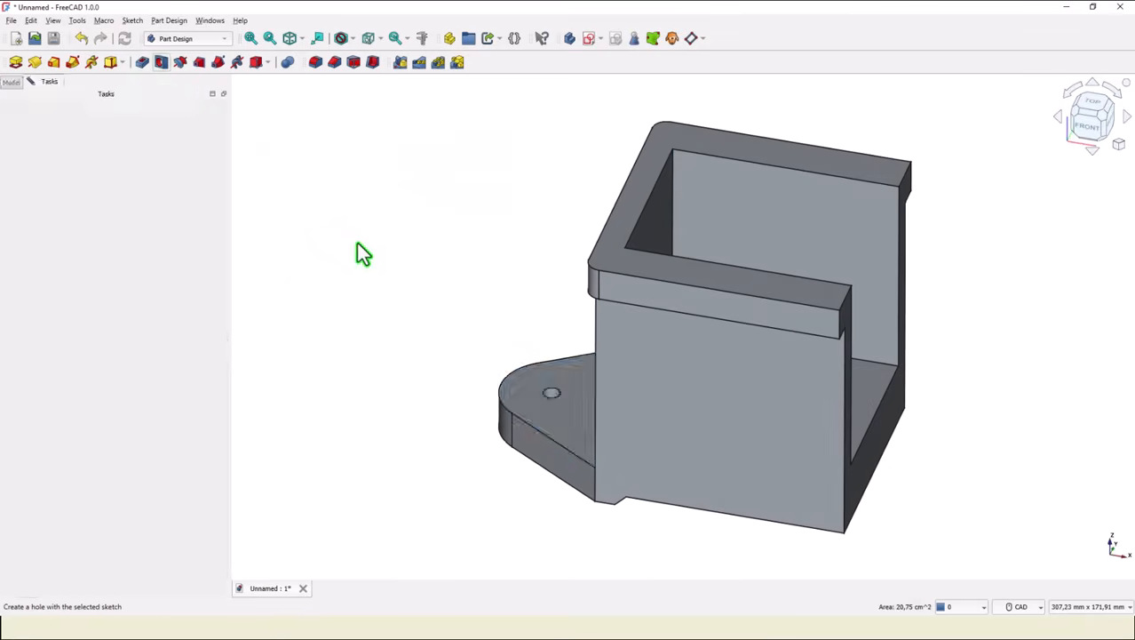
drag(164, 200, 107, 199)
text(16)
click(86, 218)
click(88, 235)
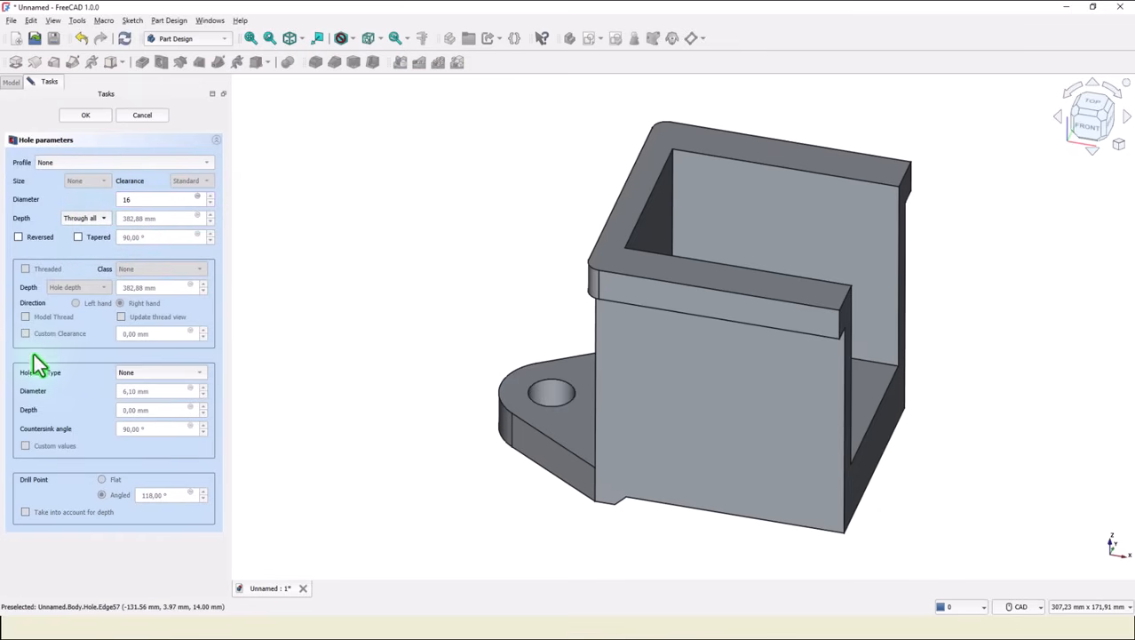
Give the hole a counterbore of 28 mm diameter and 2 mm depth and confirm.
click(147, 374)
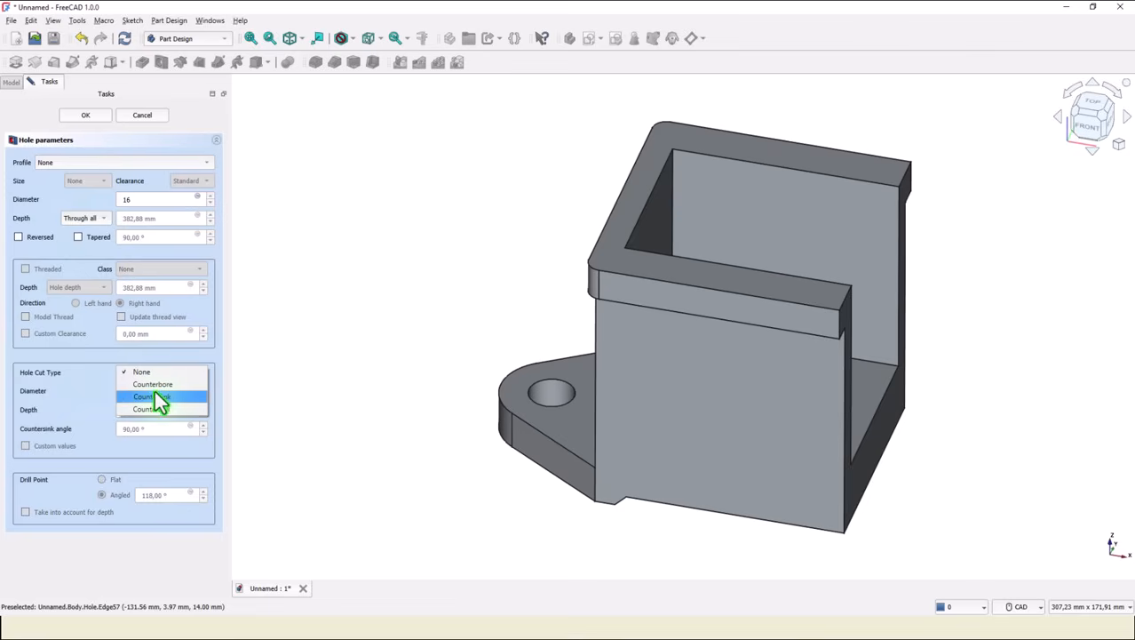
click(153, 384)
drag(160, 393, 98, 402)
text(28)
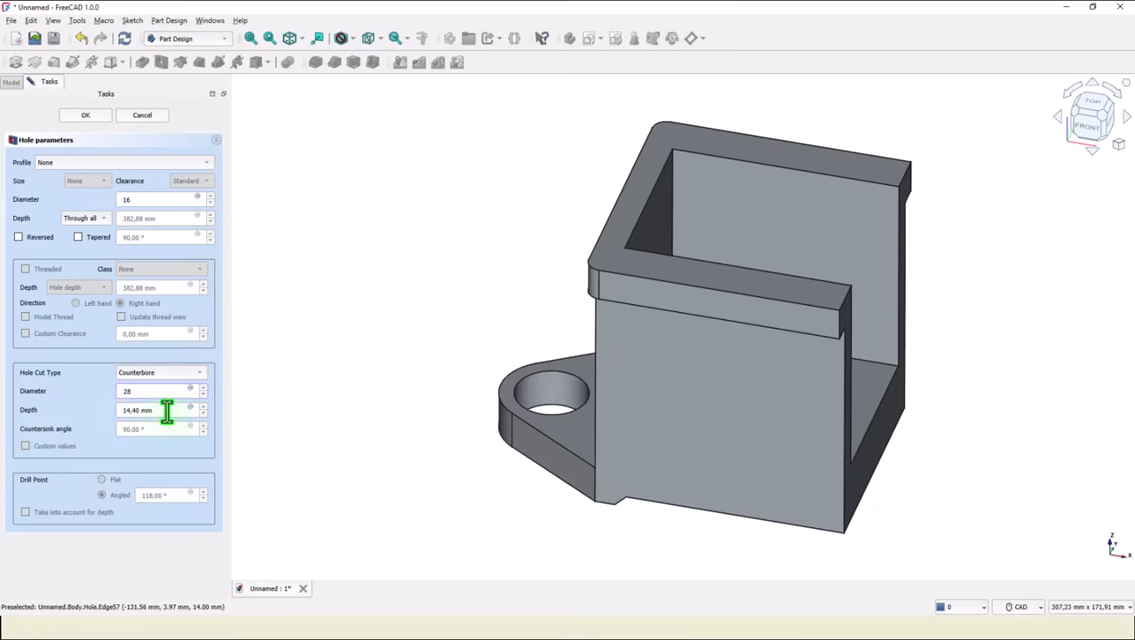
drag(167, 409, 107, 411)
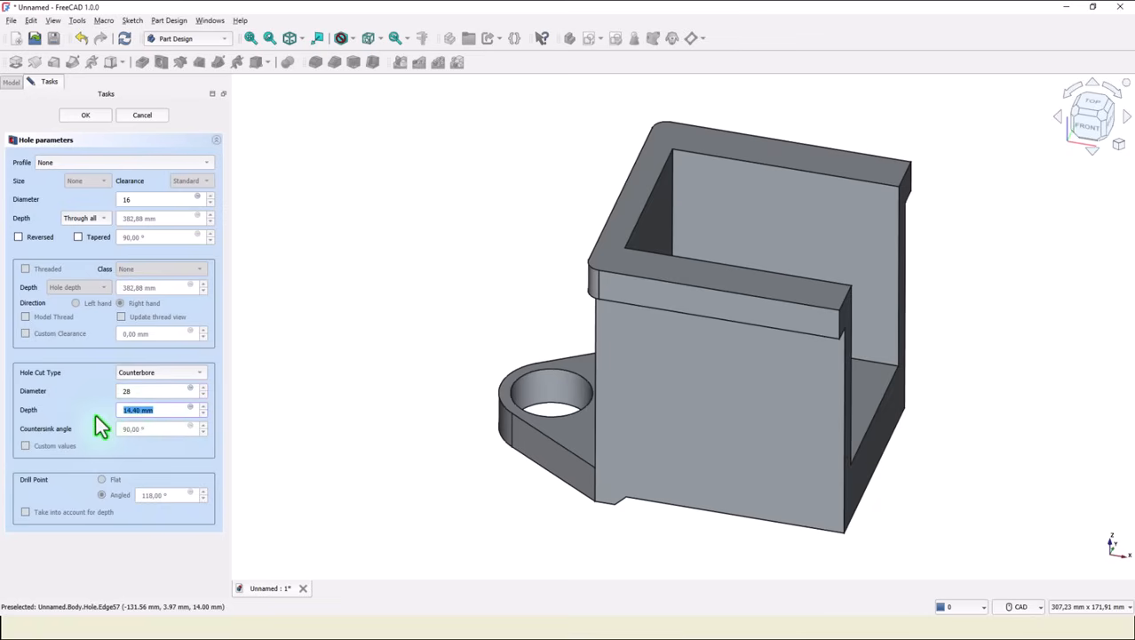
text(2)
click(80, 115)
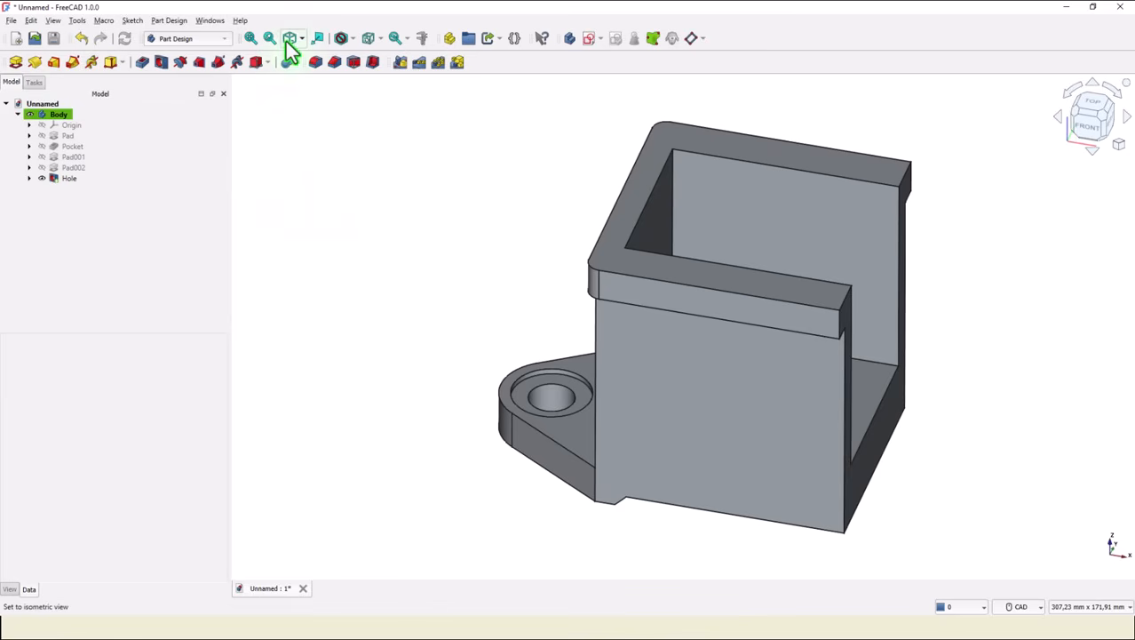
Start a sketch on the main body's side face and project three of its outline edges as external geometry.
click(291, 40)
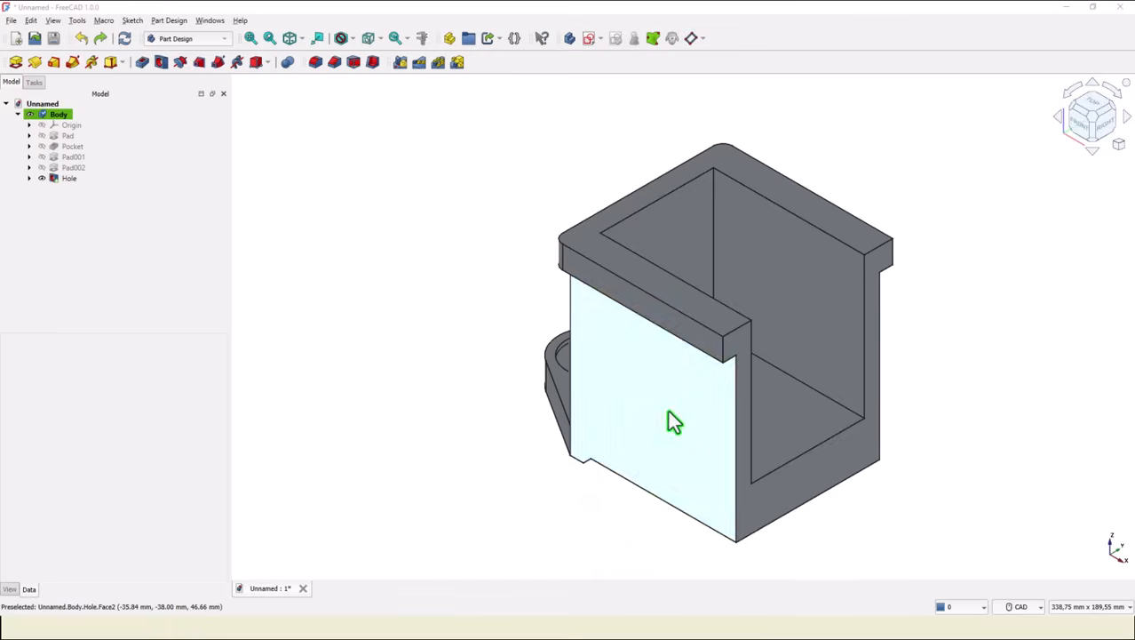
click(668, 413)
click(588, 39)
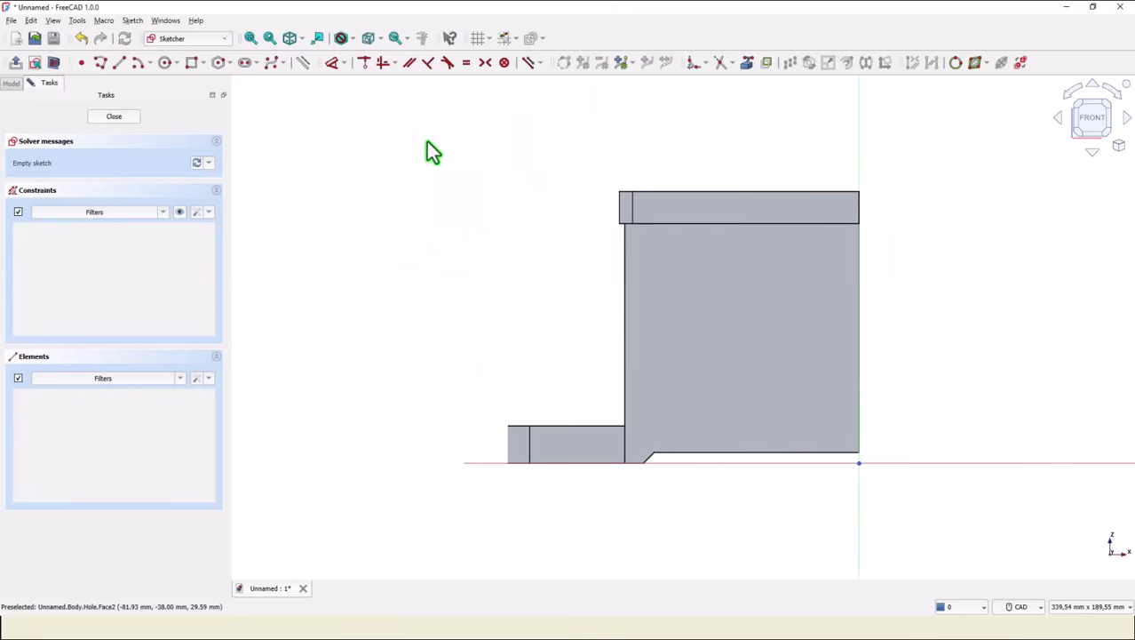
click(749, 62)
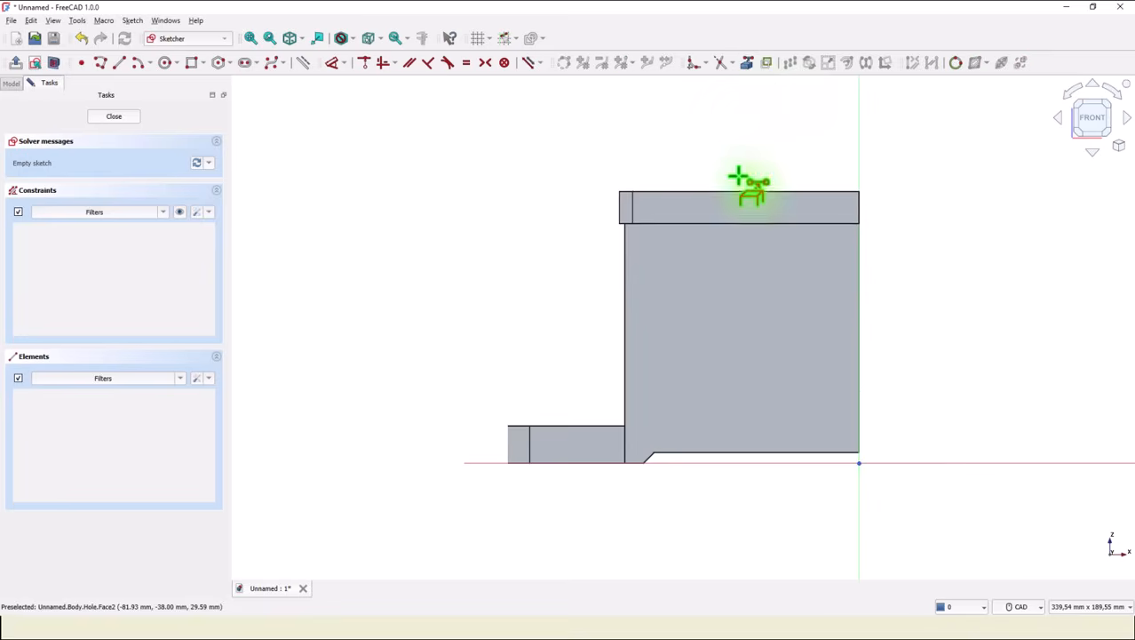
click(775, 222)
click(627, 319)
click(777, 453)
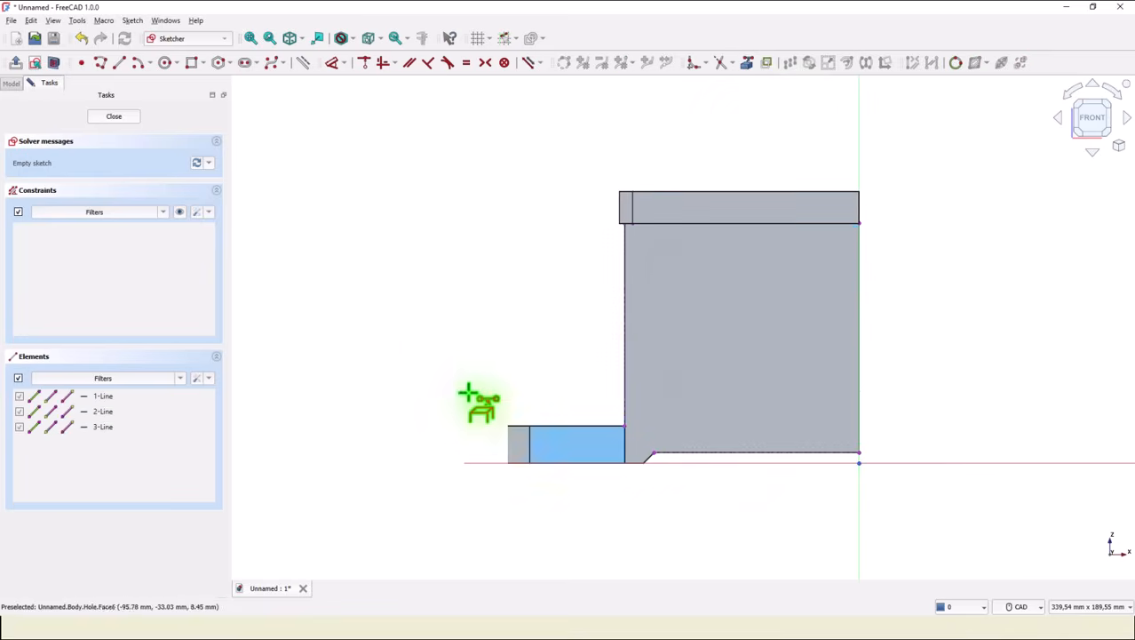
Draw a polyline of a vertical line, a tangent arc and two lines closing against the side face's right edge.
click(102, 63)
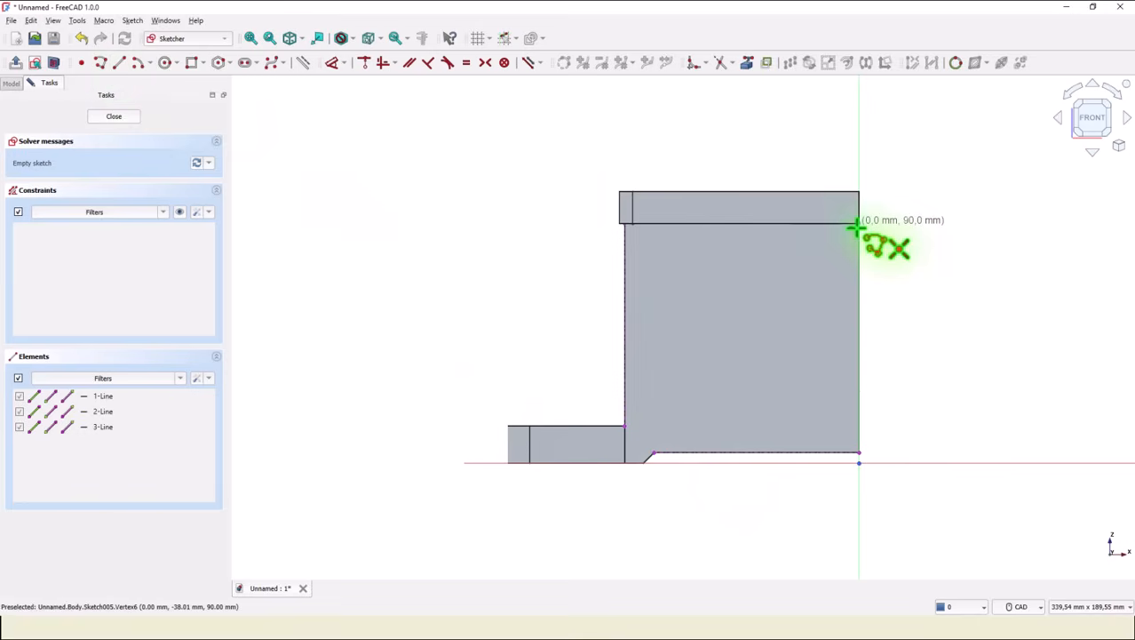
click(669, 224)
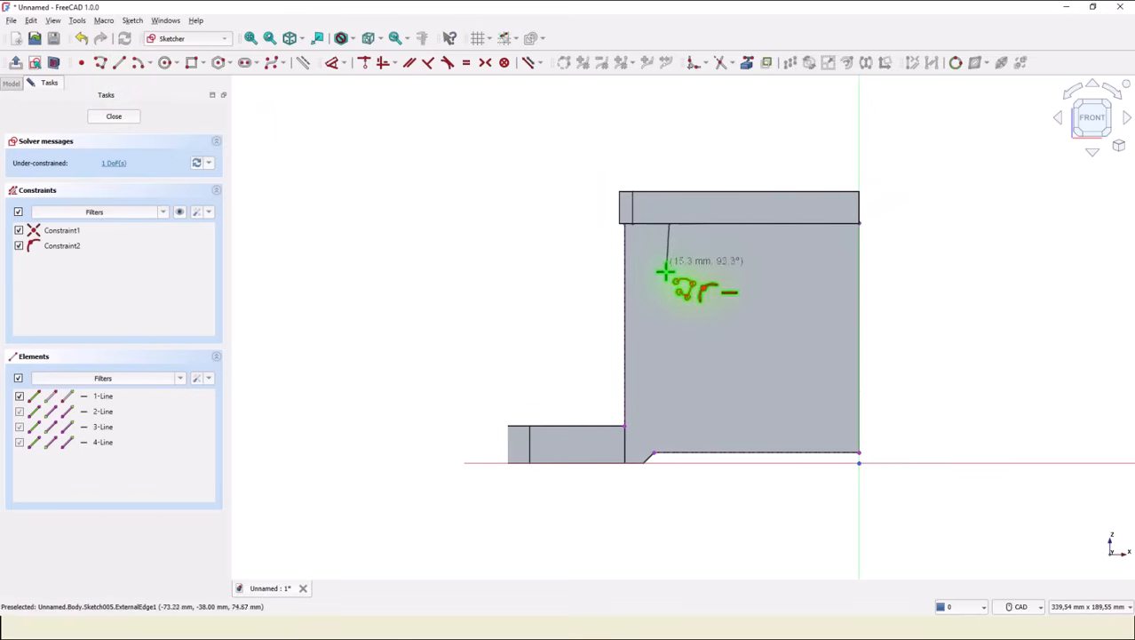
click(669, 318)
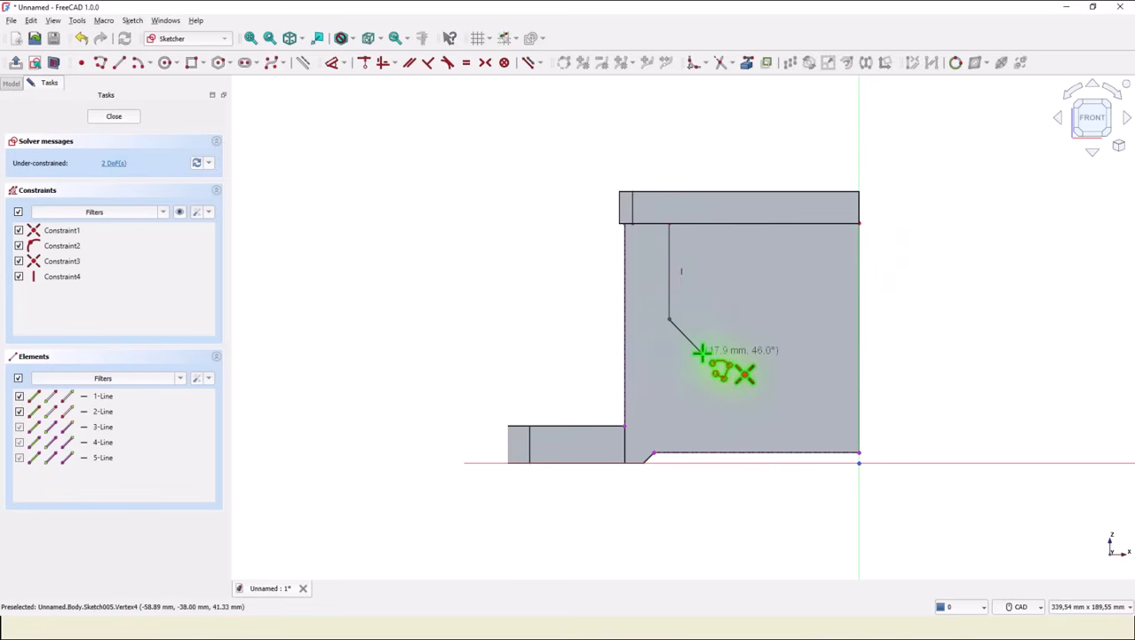
key(m)
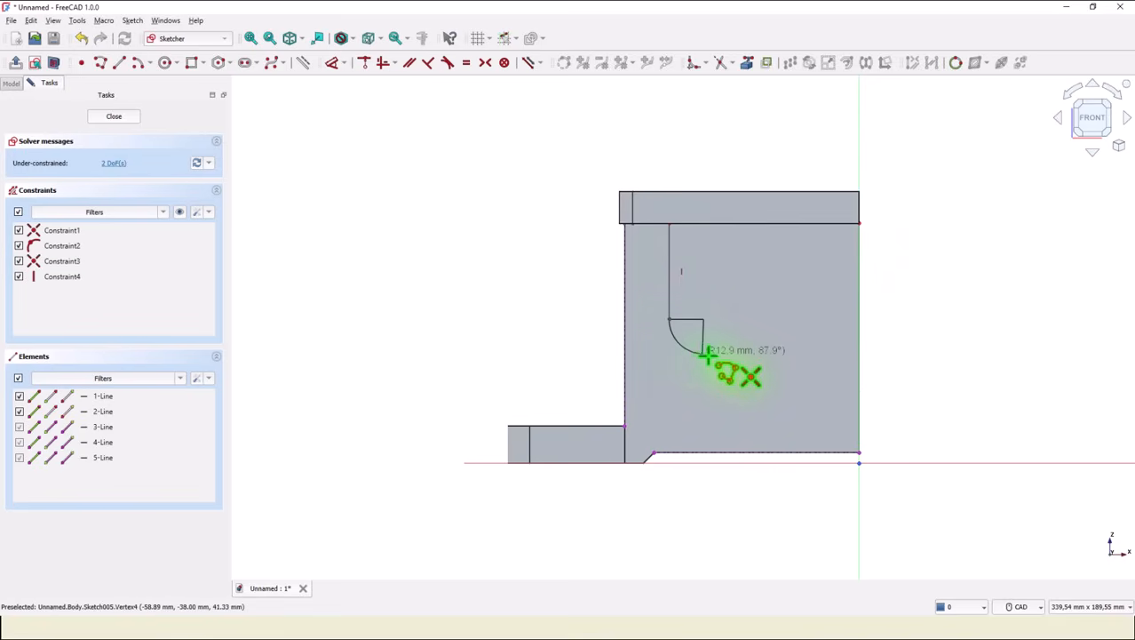
click(779, 415)
click(858, 405)
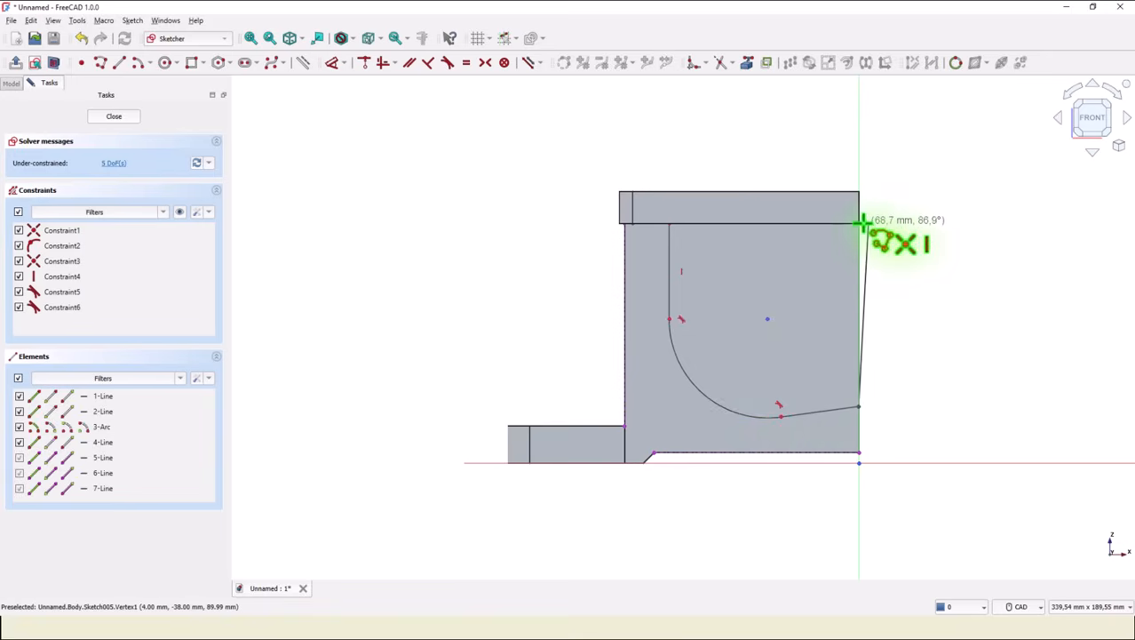
click(862, 221)
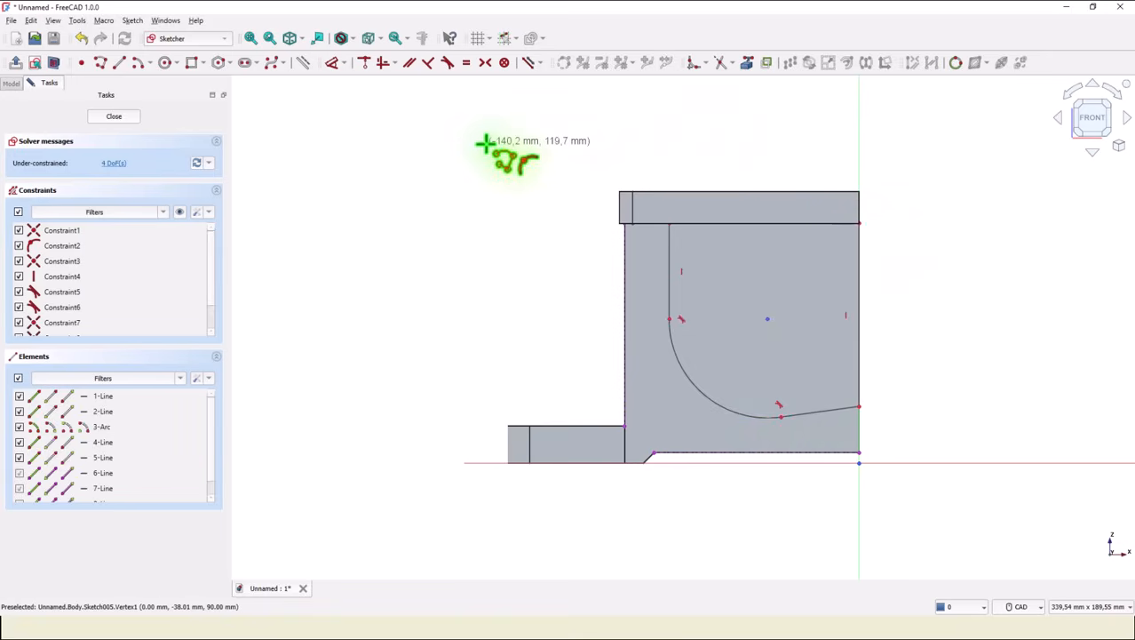
key(Escape)
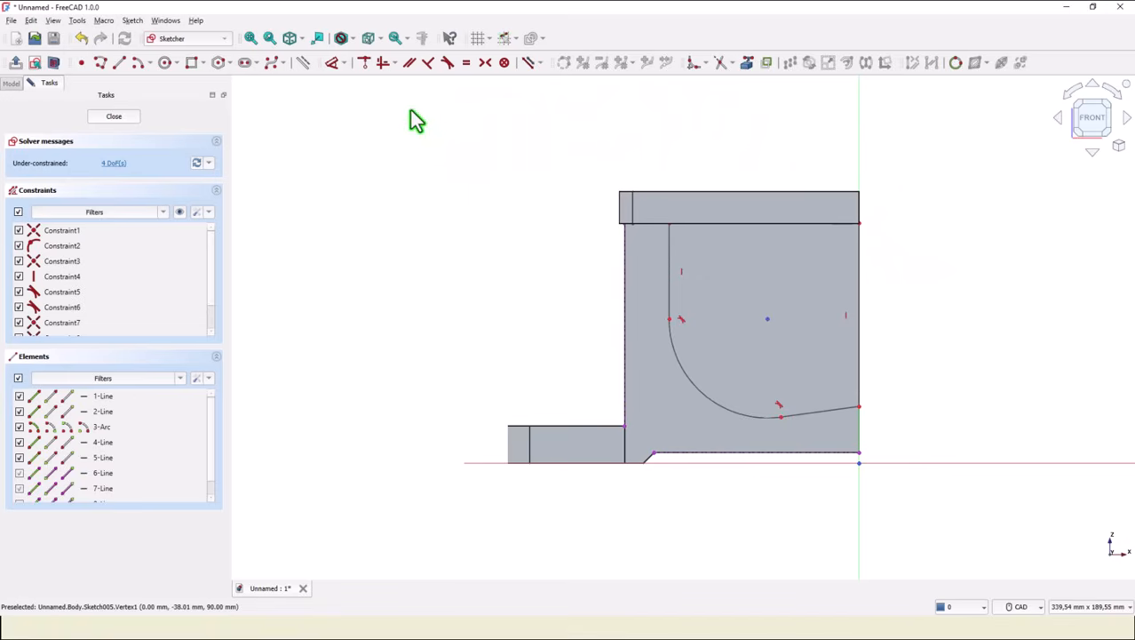
Make the lower line horizontal and place the vertical line 18 mm from the outer wall edge.
click(382, 63)
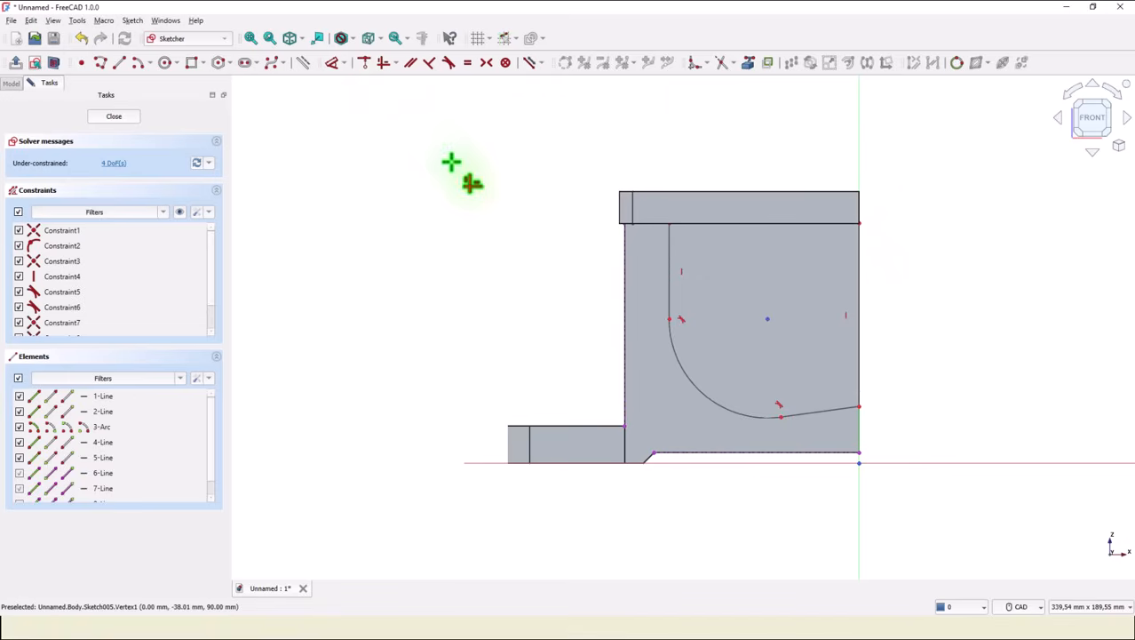
click(821, 411)
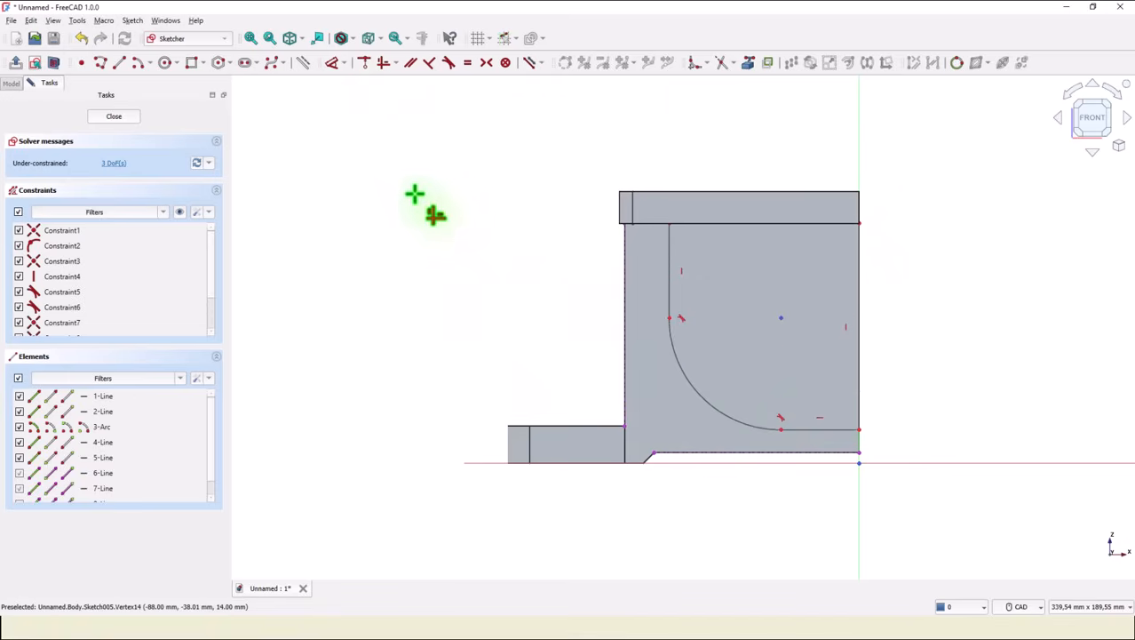
click(332, 64)
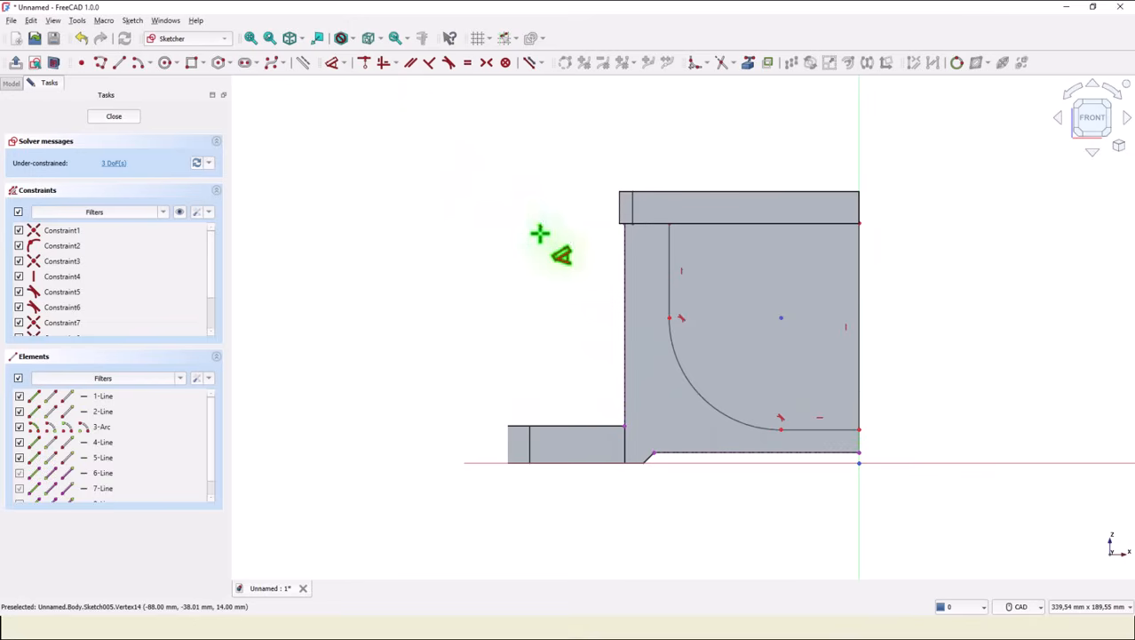
click(625, 265)
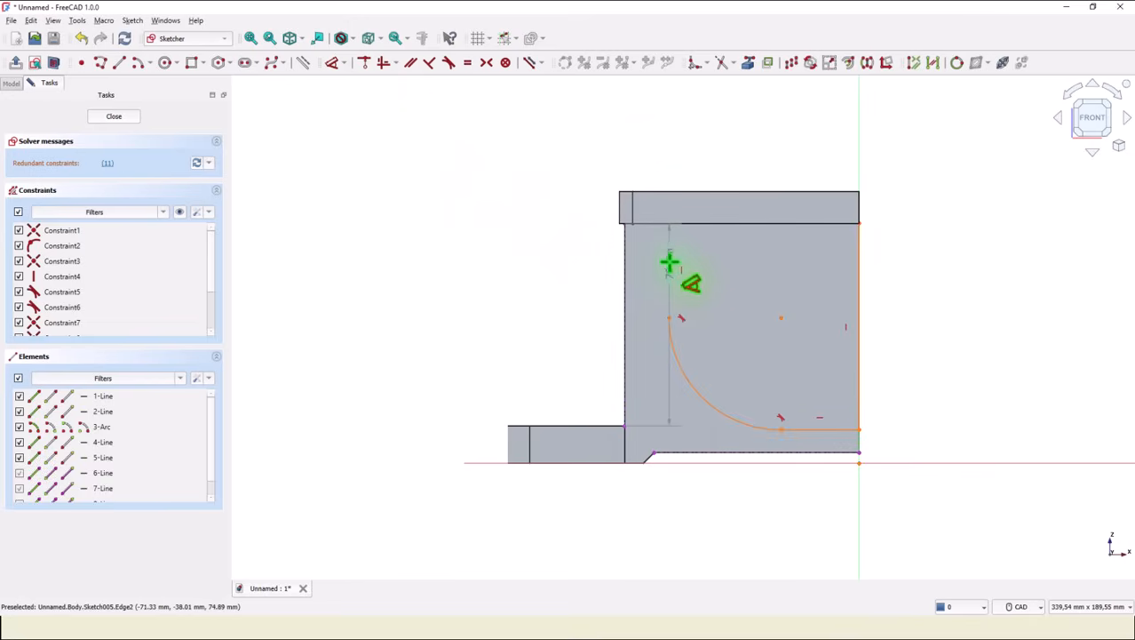
click(670, 271)
click(642, 150)
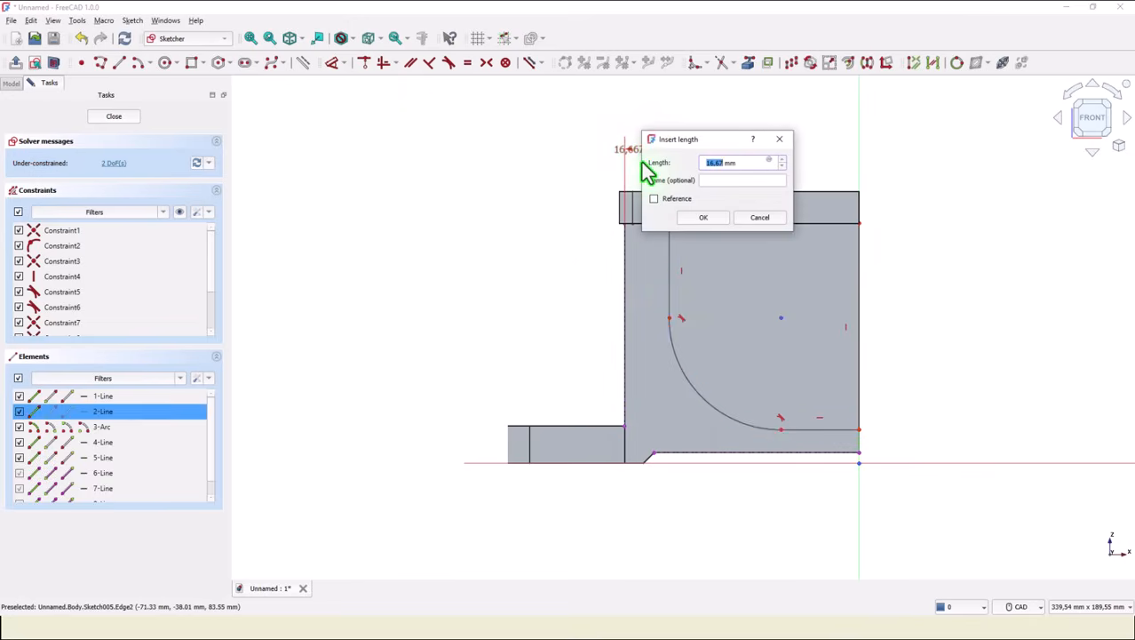
text(8)
key(Return)
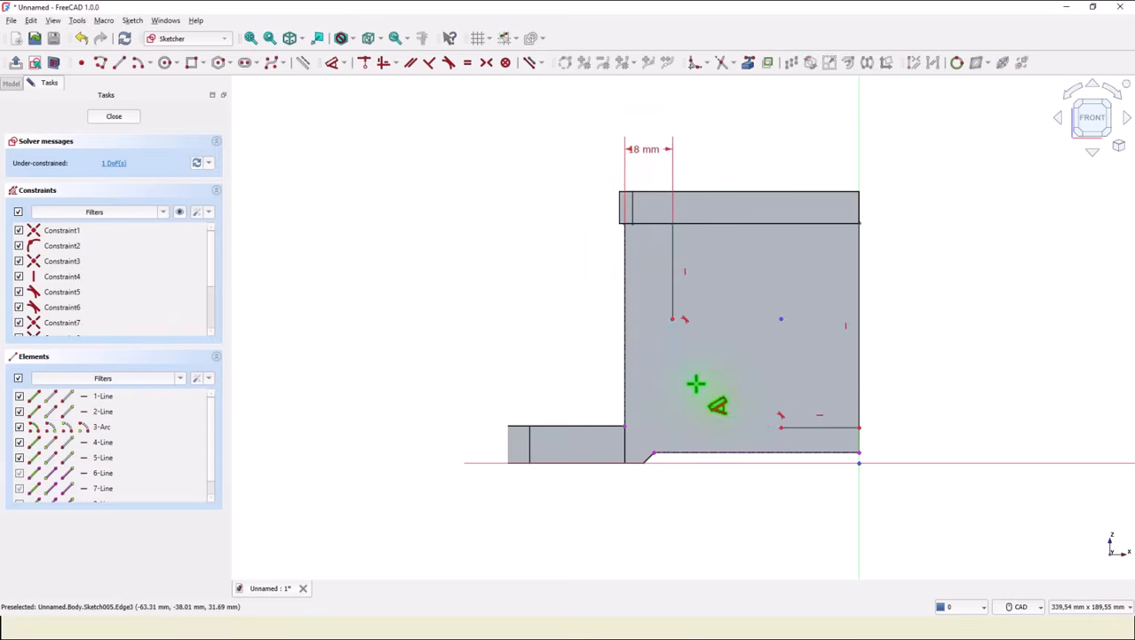
Set the arc radius to 50 mm and drag the profile's bottom upward.
click(695, 383)
click(583, 400)
text(50)
key(Return)
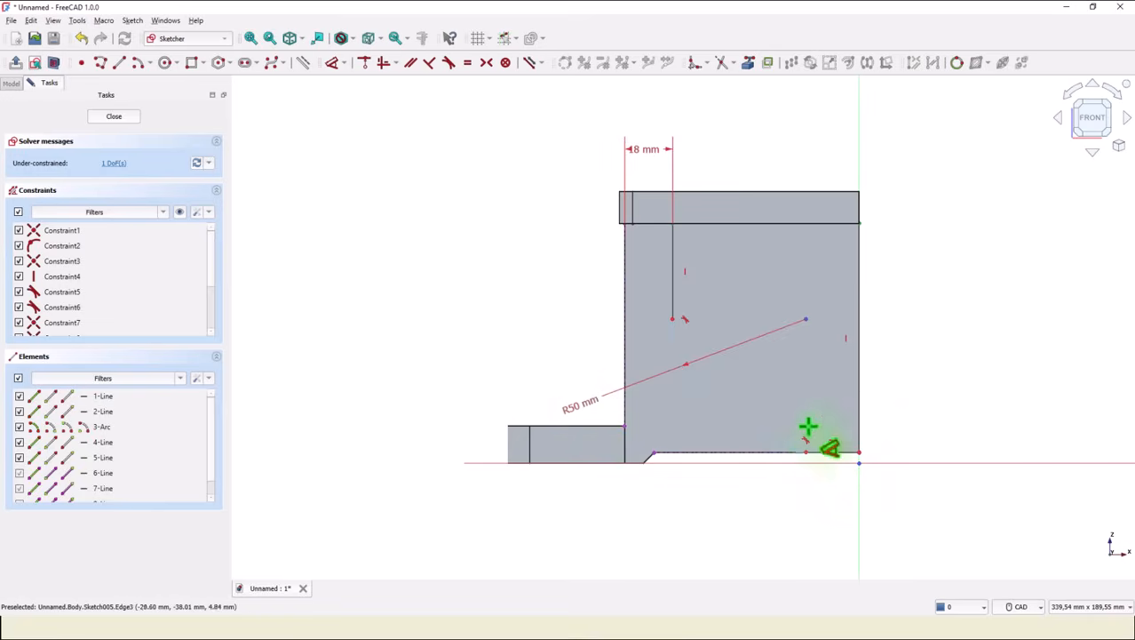
right_click(886, 367)
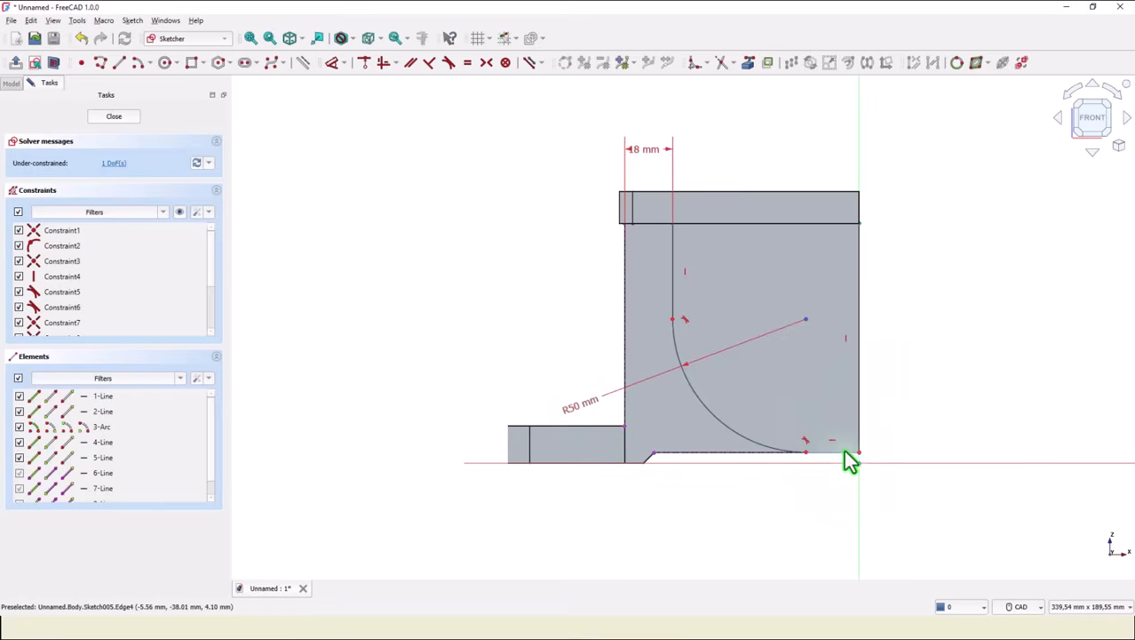
drag(805, 453, 807, 425)
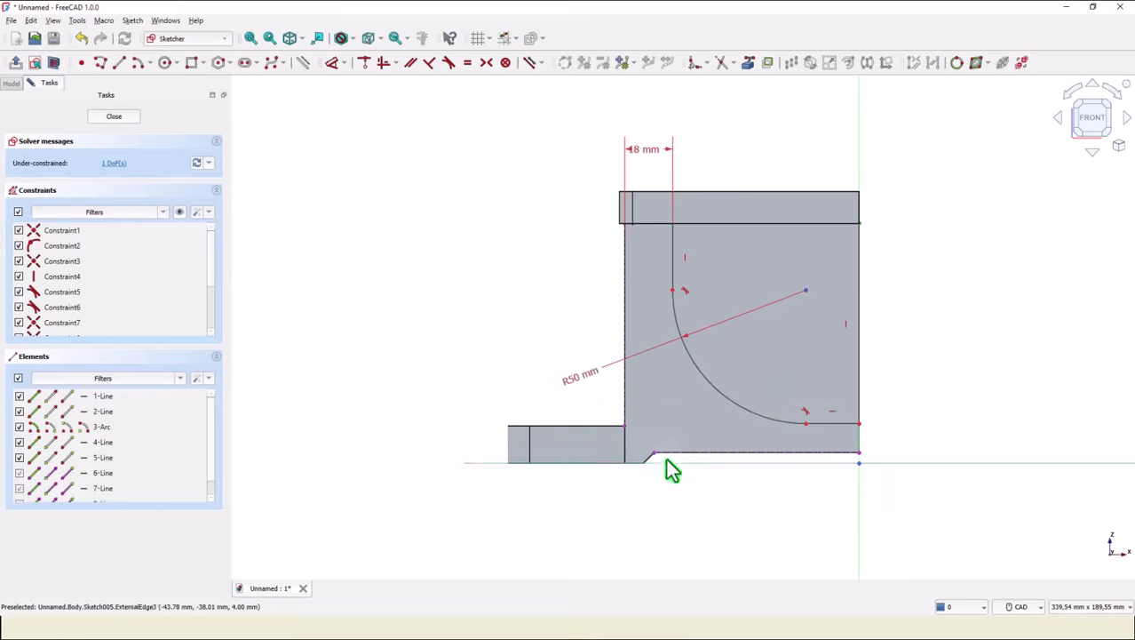
Dimension the horizontal line's end 13 mm above the origin and leave the sketch.
click(330, 63)
click(859, 424)
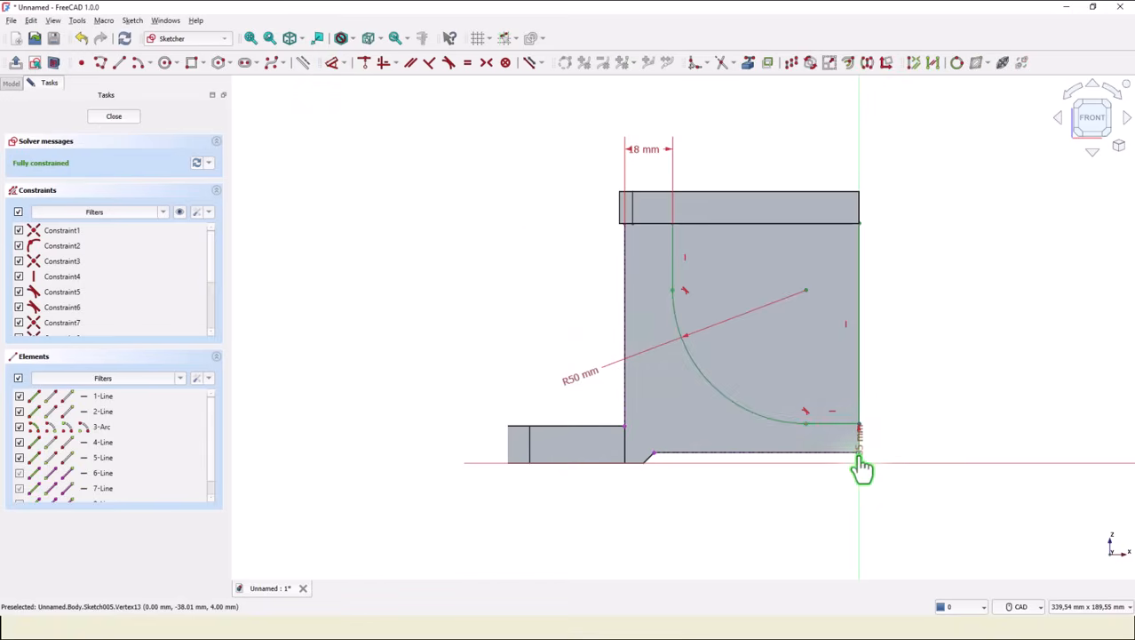
click(915, 436)
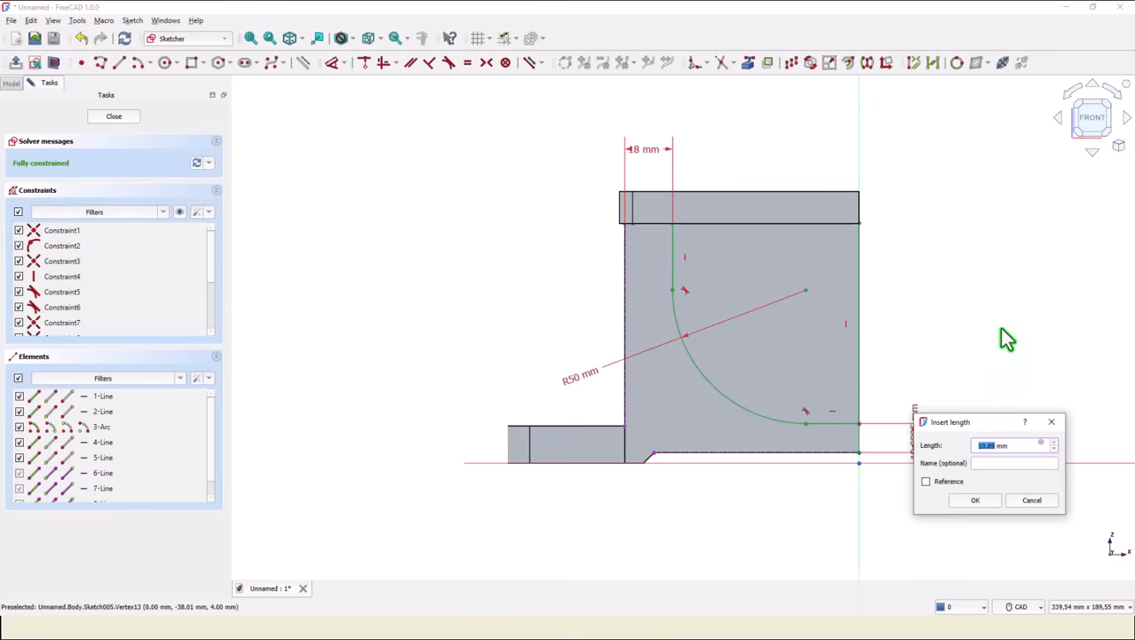
text(13)
key(Return)
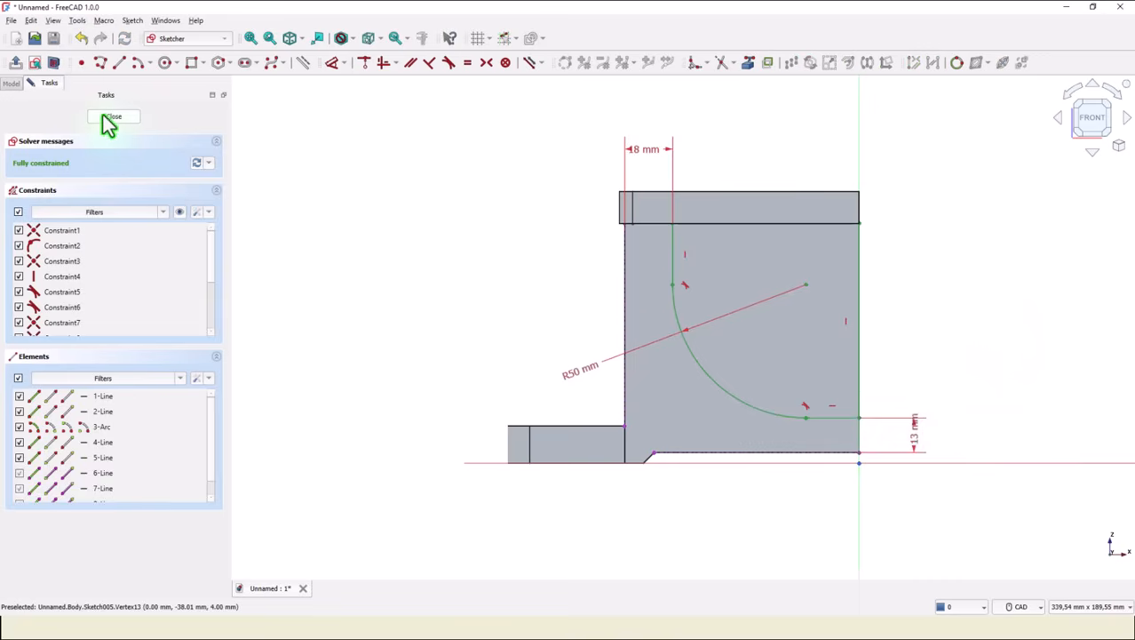
key(Escape)
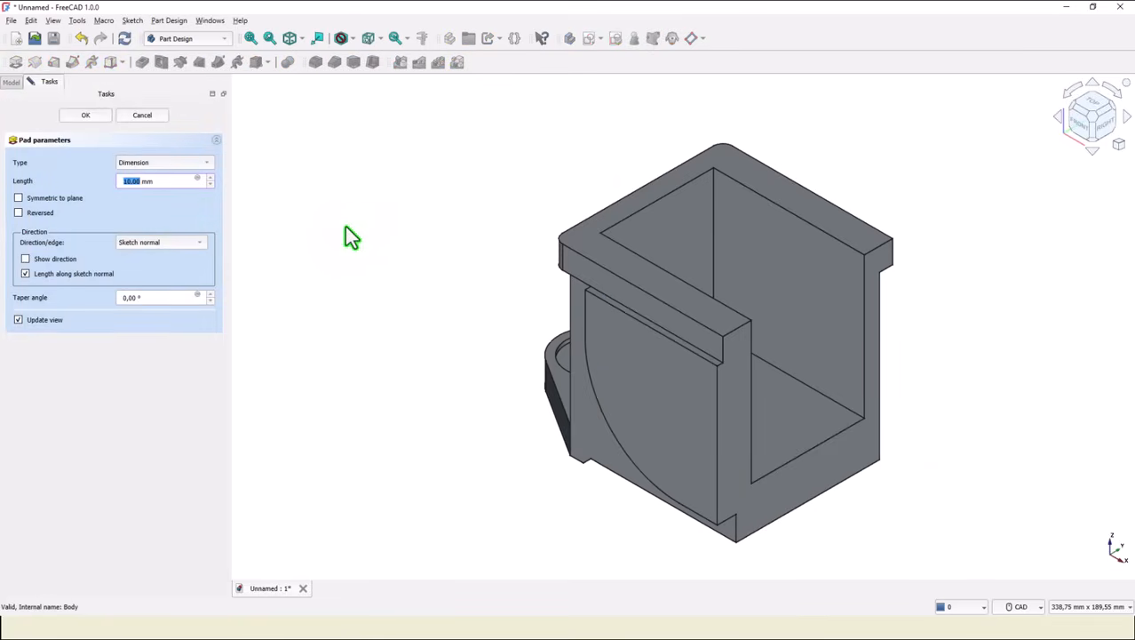
Pad the rounded profile 5 mm using the expression (86-76)/2.
text(0)
text(8)
text(6-76)
text())
text(/2)
click(85, 116)
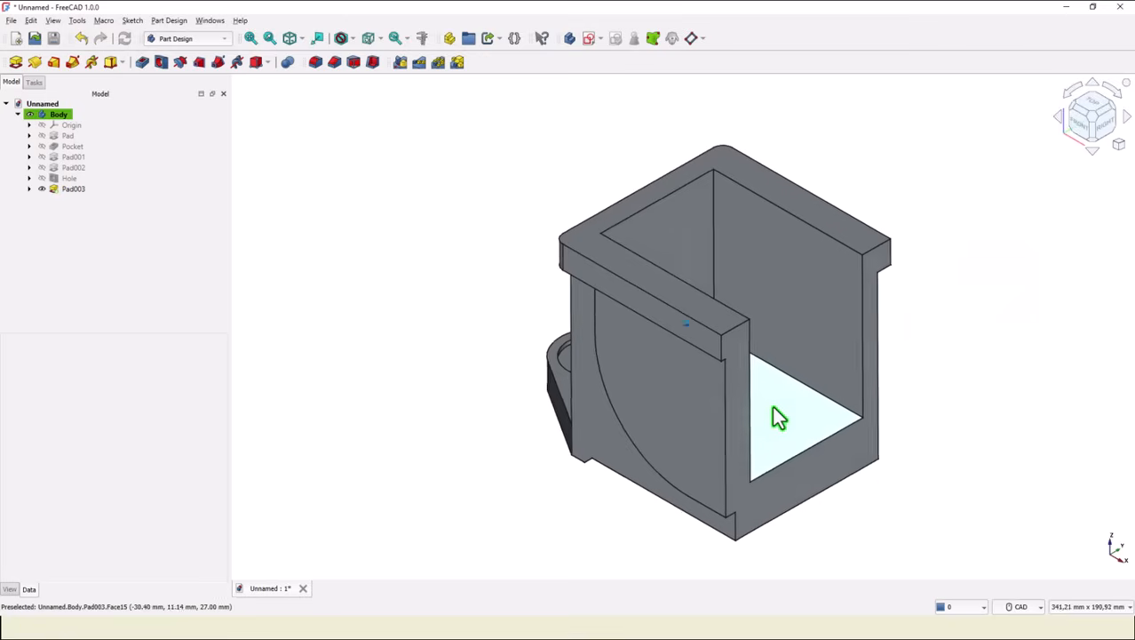
Sketch a 60 mm circle on the inner face of the main body's side wall in section view.
middle_drag(775, 416, 591, 386)
click(593, 348)
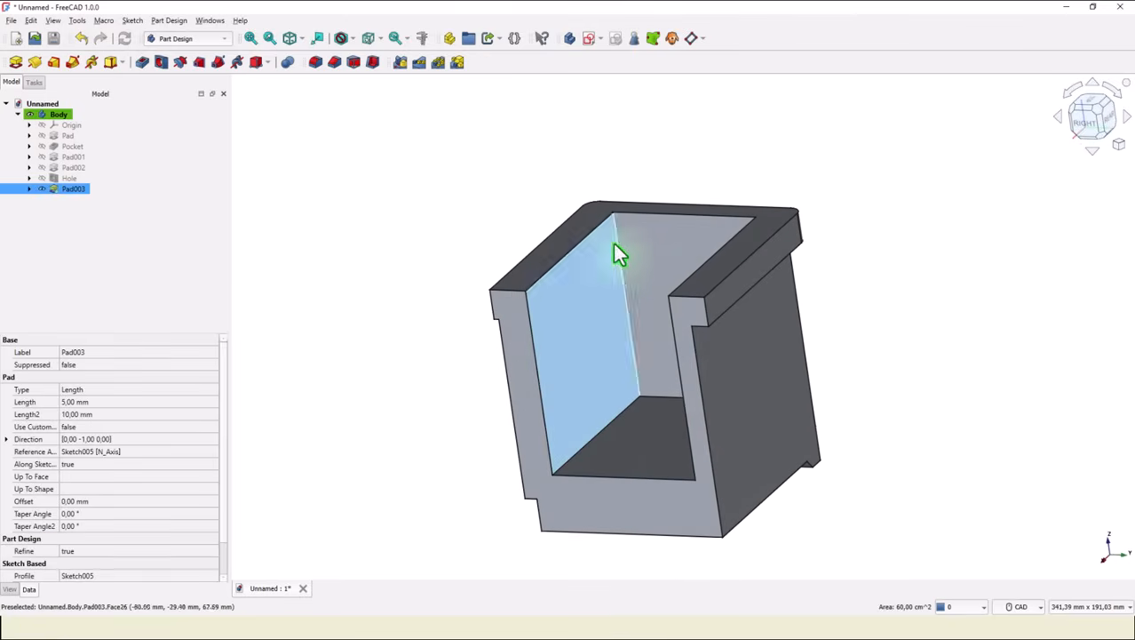
click(588, 38)
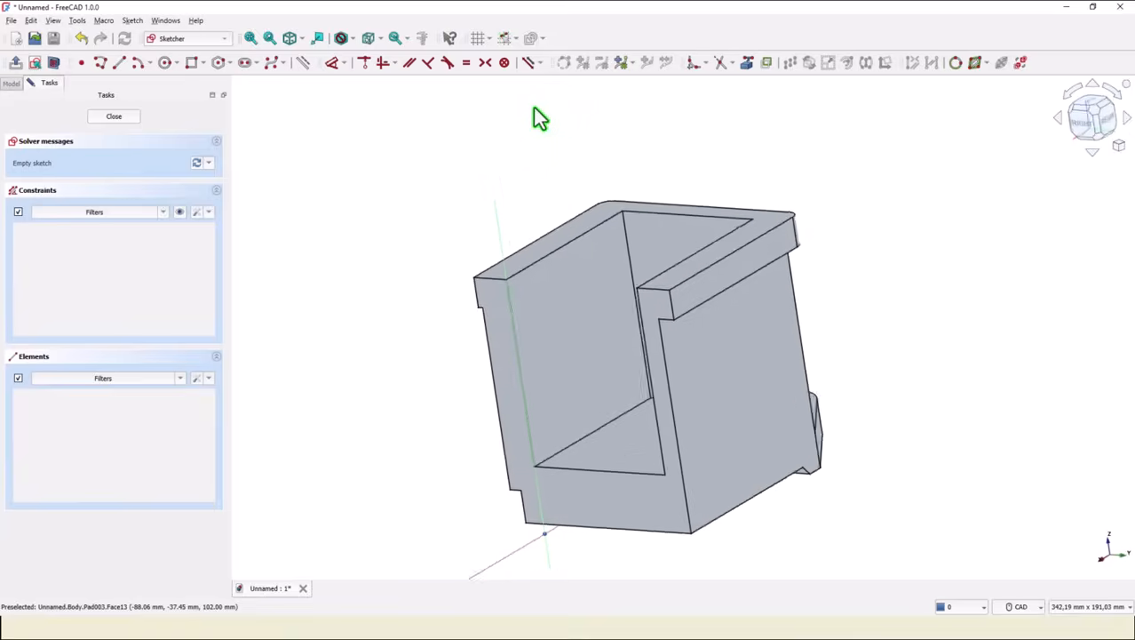
click(53, 62)
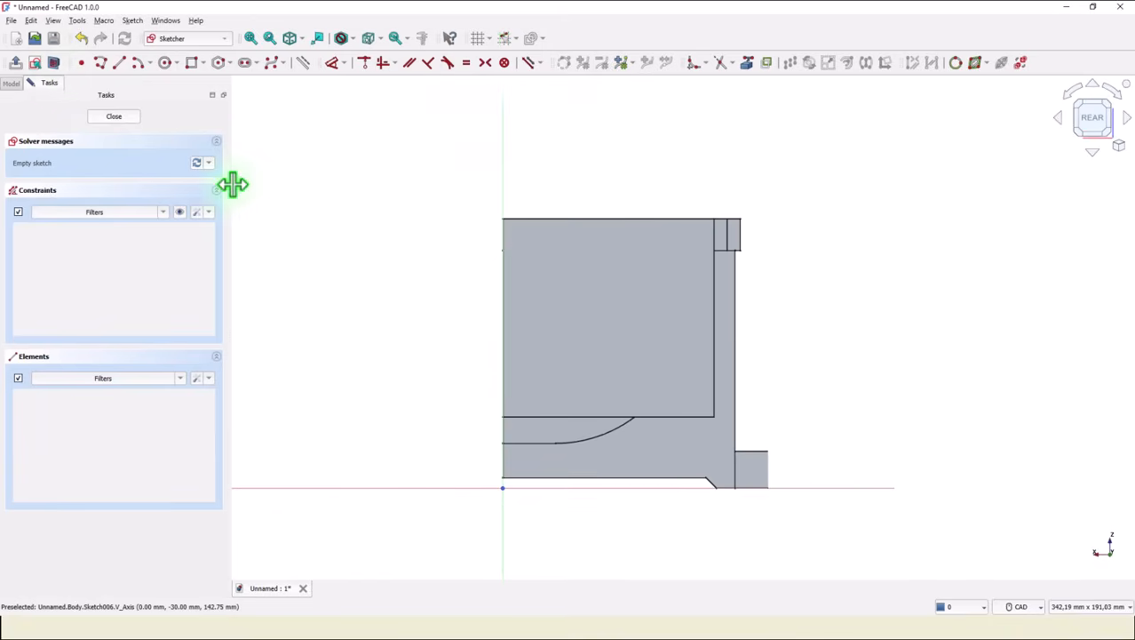
click(167, 64)
click(601, 319)
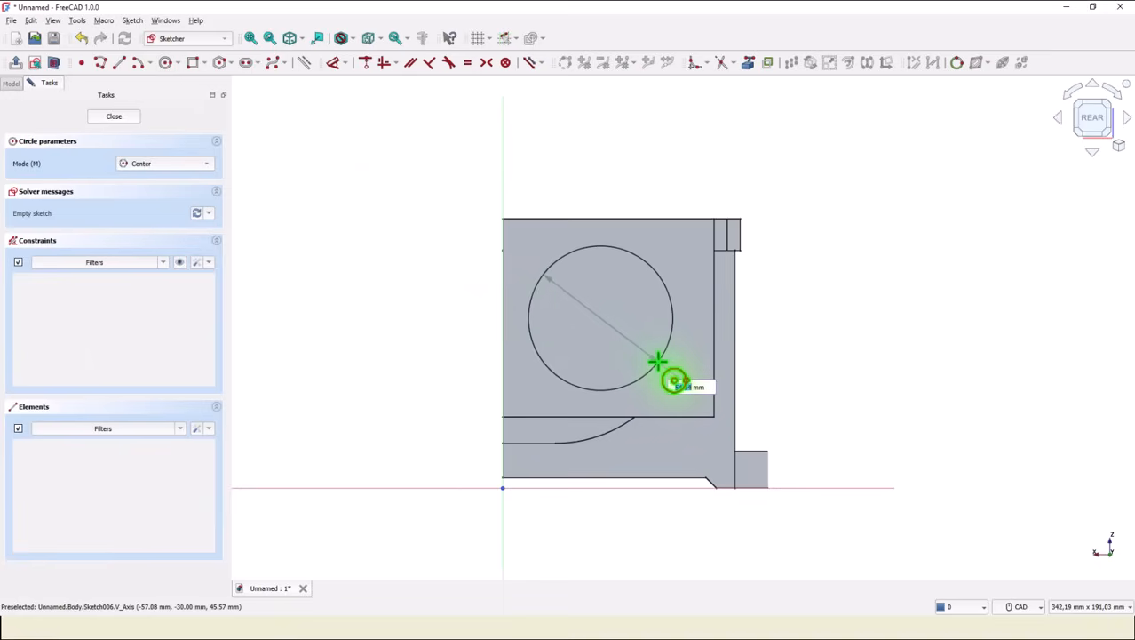
key(Return)
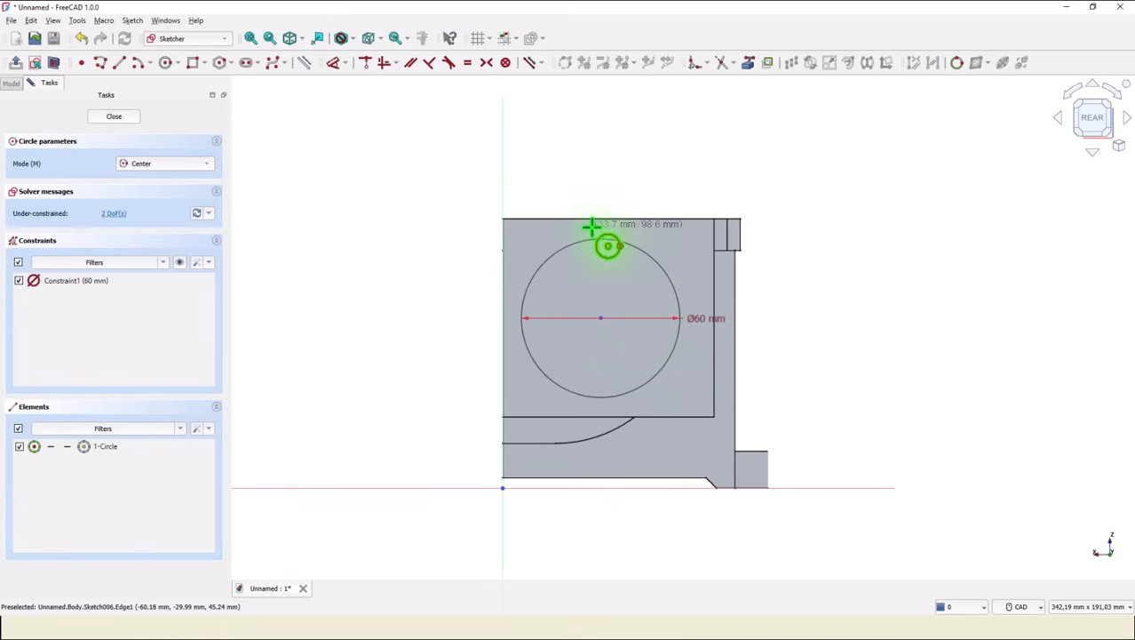
Dimension the circle centre 36 mm horizontally from the vertical axis.
click(335, 68)
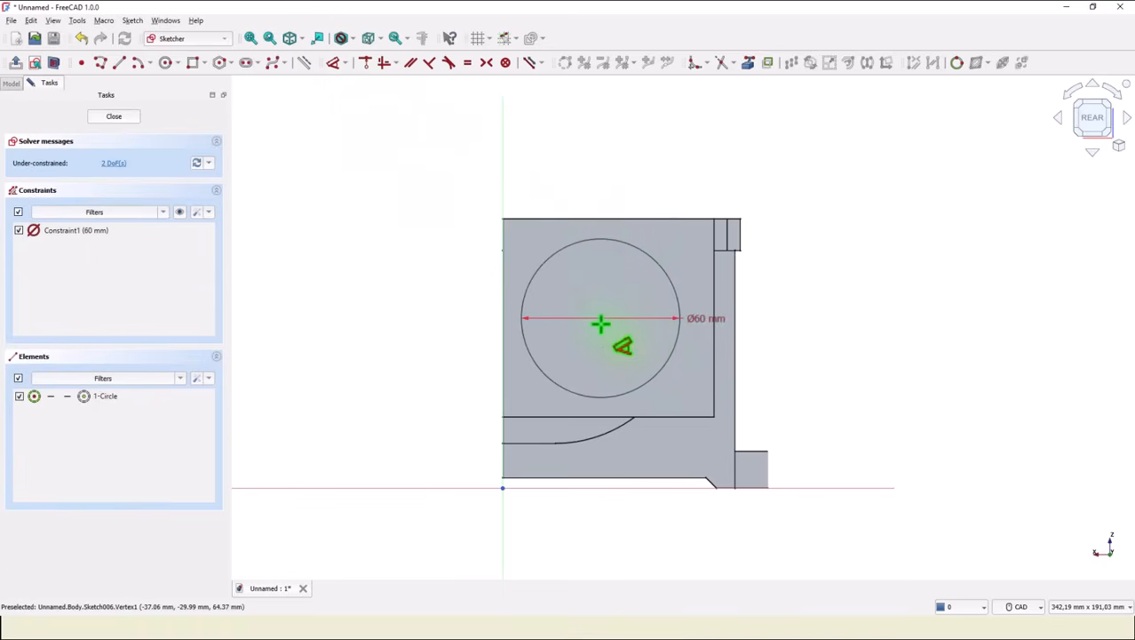
click(600, 318)
click(505, 178)
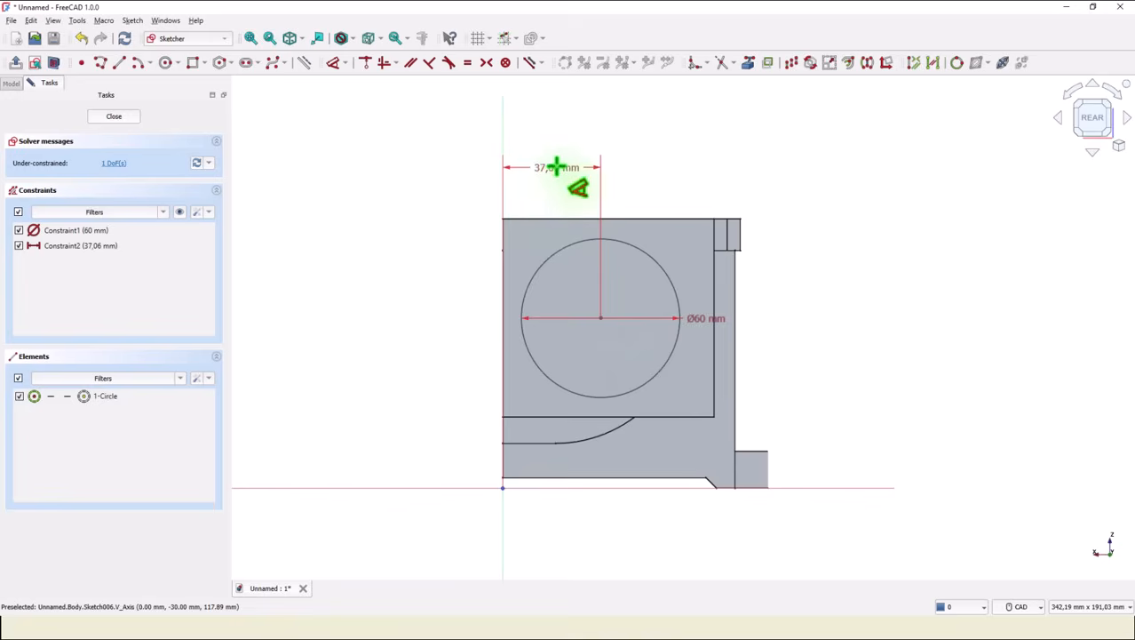
click(550, 169)
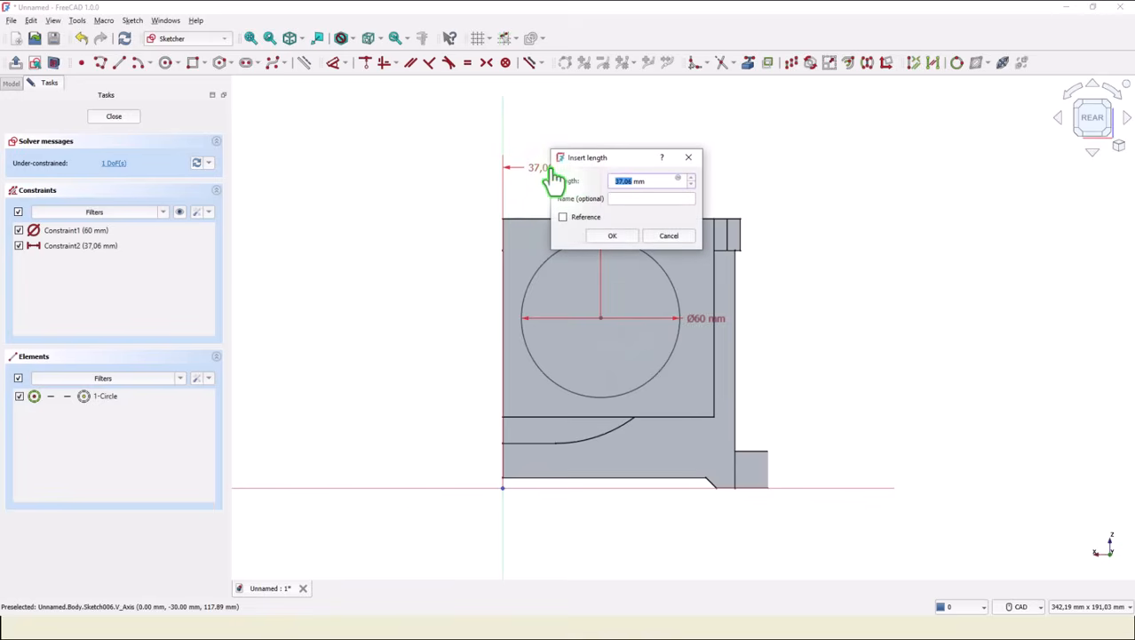
text(72/2)
key(Return)
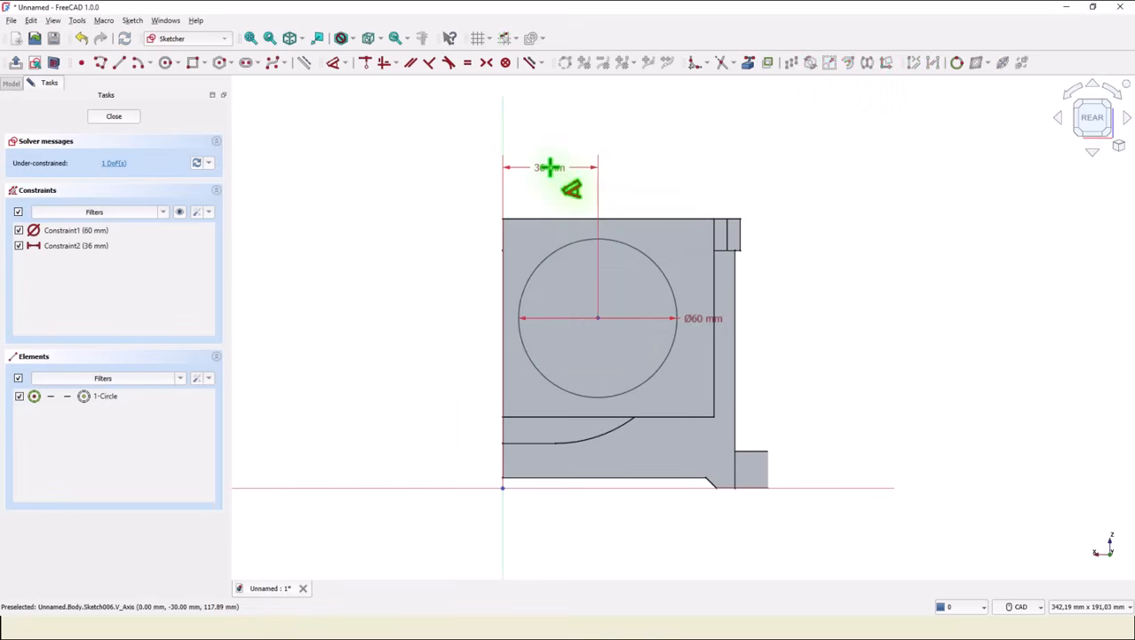
Dimension the circle centre 63 mm above the horizontal axis and leave the sketch.
click(598, 318)
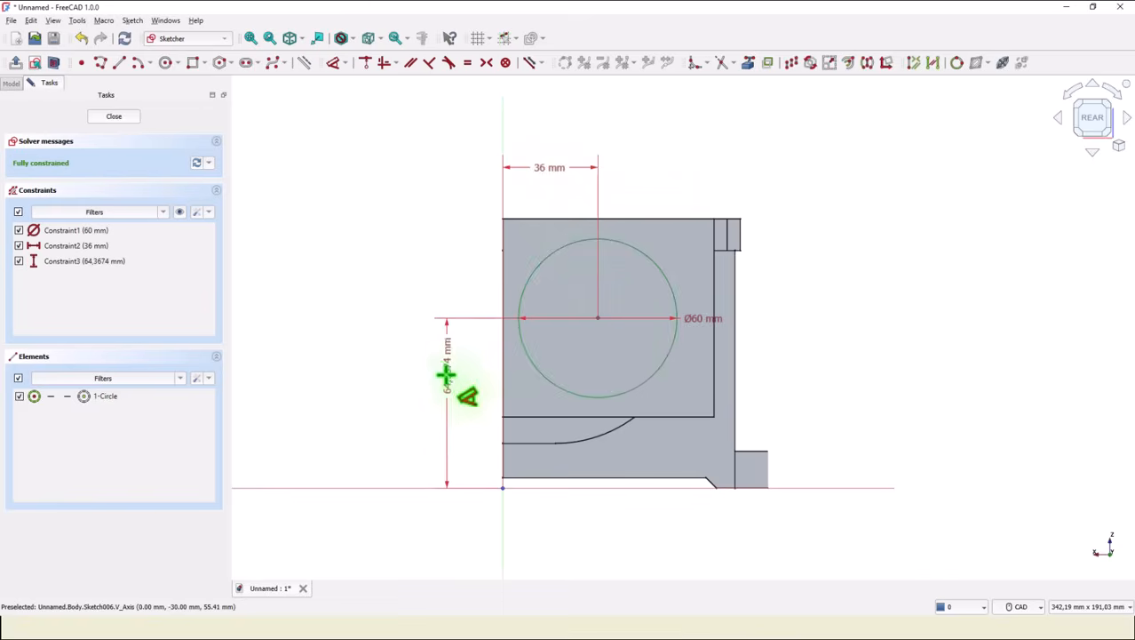
double_click(438, 399)
text(63)
key(Return)
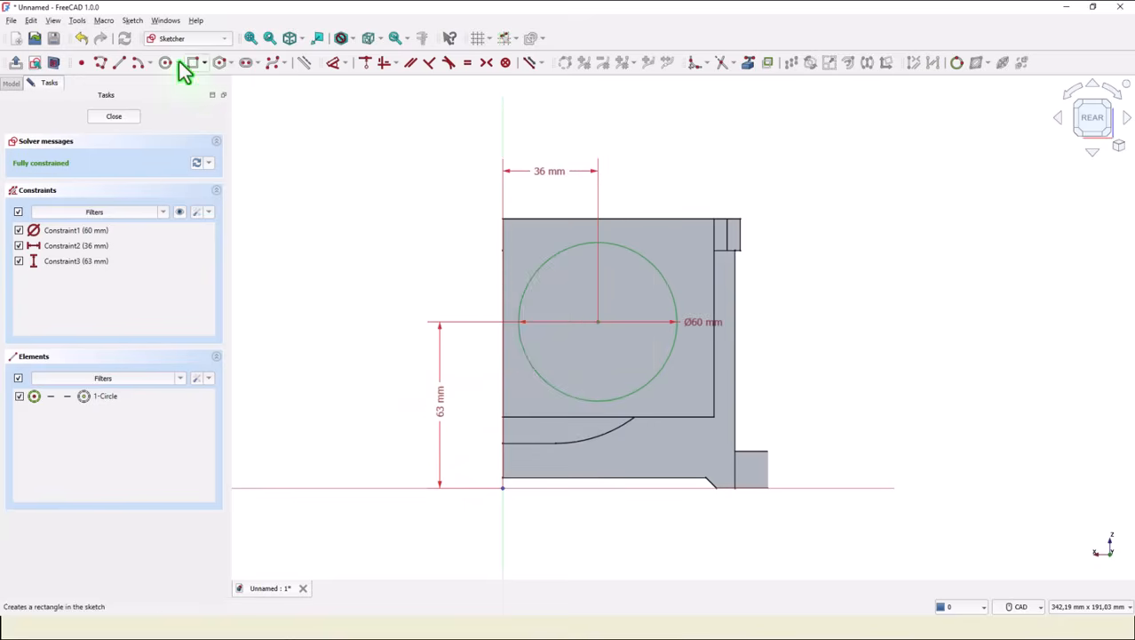
click(113, 118)
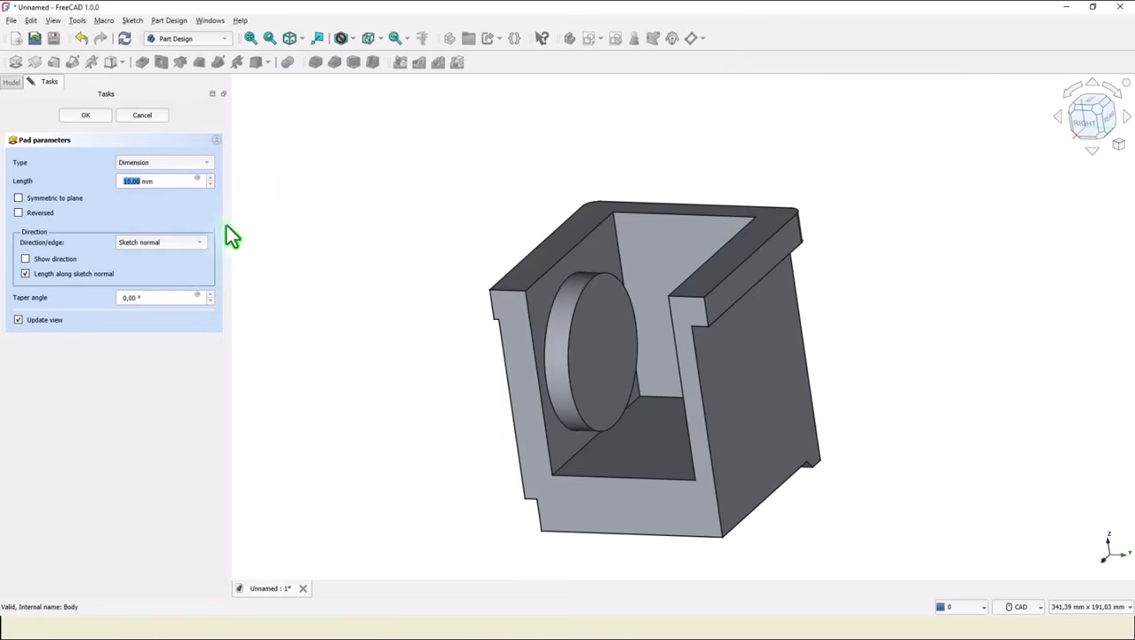
Pad the 60 mm circle 14 mm from the side wall.
drag(157, 182, 106, 190)
text(14)
key(Return)
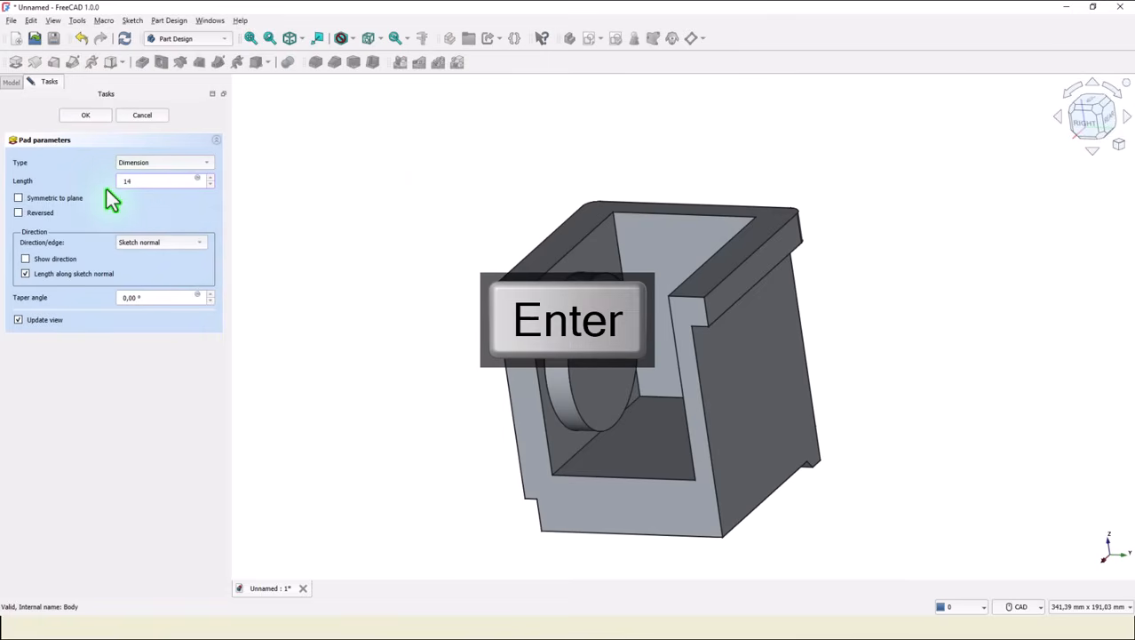
click(290, 39)
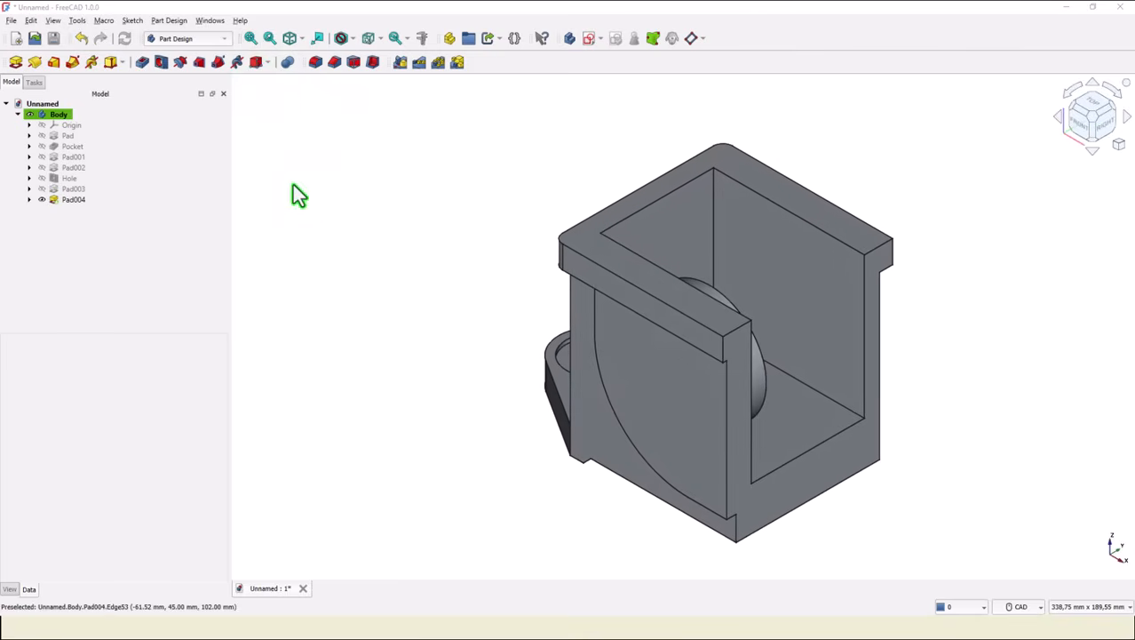
Mirror the rounded side boss pad and the 14 mm circular pad about the base XZ plane.
click(73, 201)
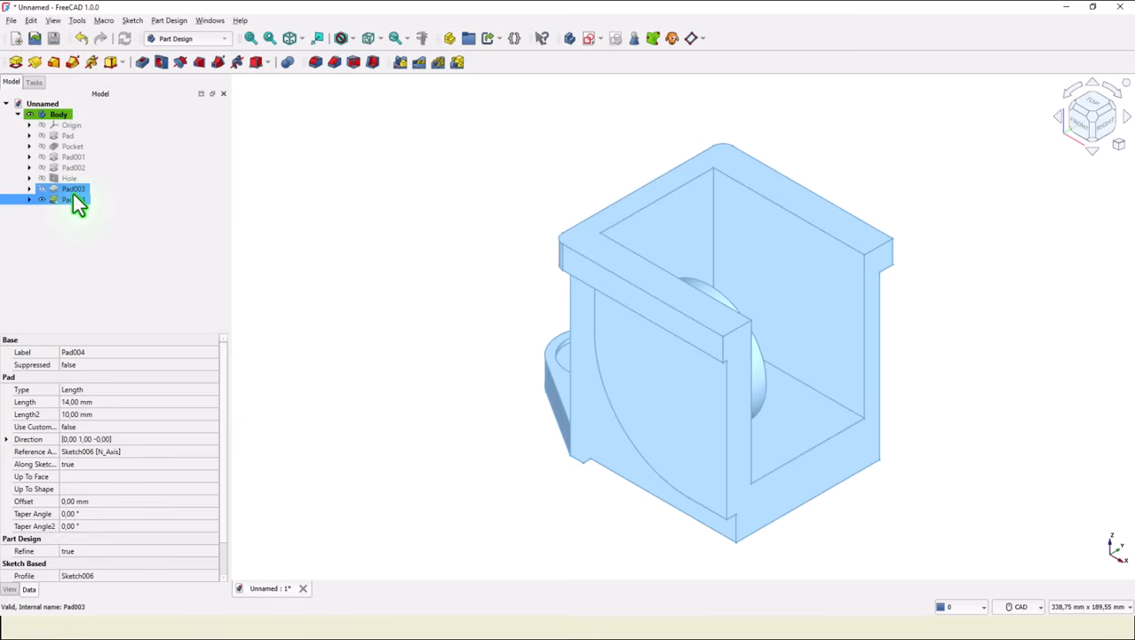
ctrl+click(73, 192)
ctrl+click(69, 180)
click(400, 63)
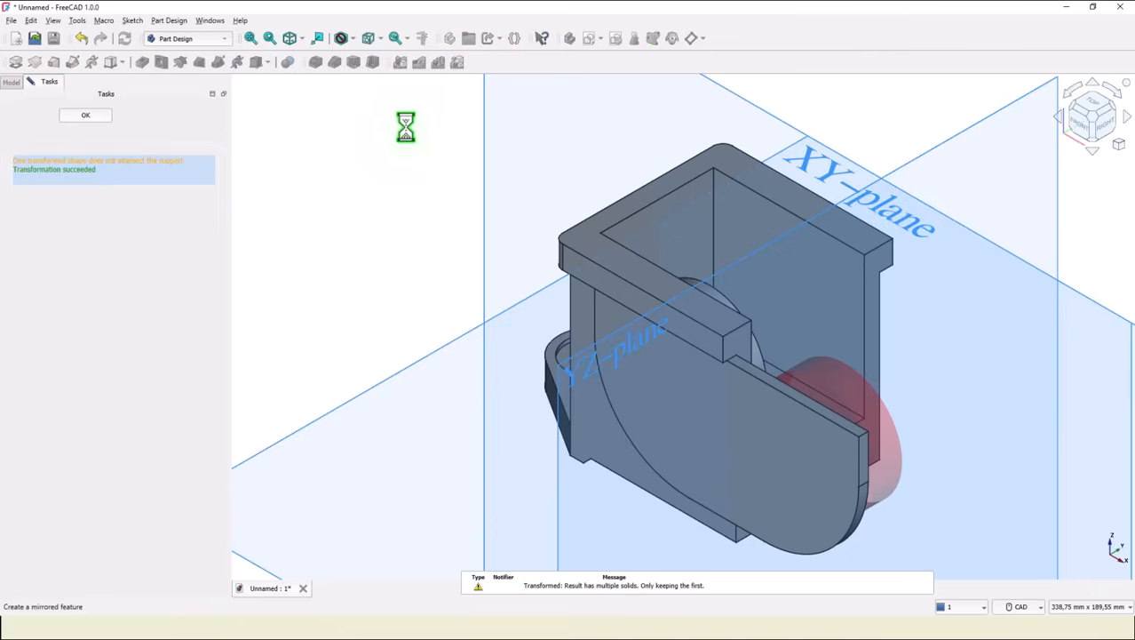
scroll(406, 212, down, 1)
middle_drag(407, 206, 435, 311)
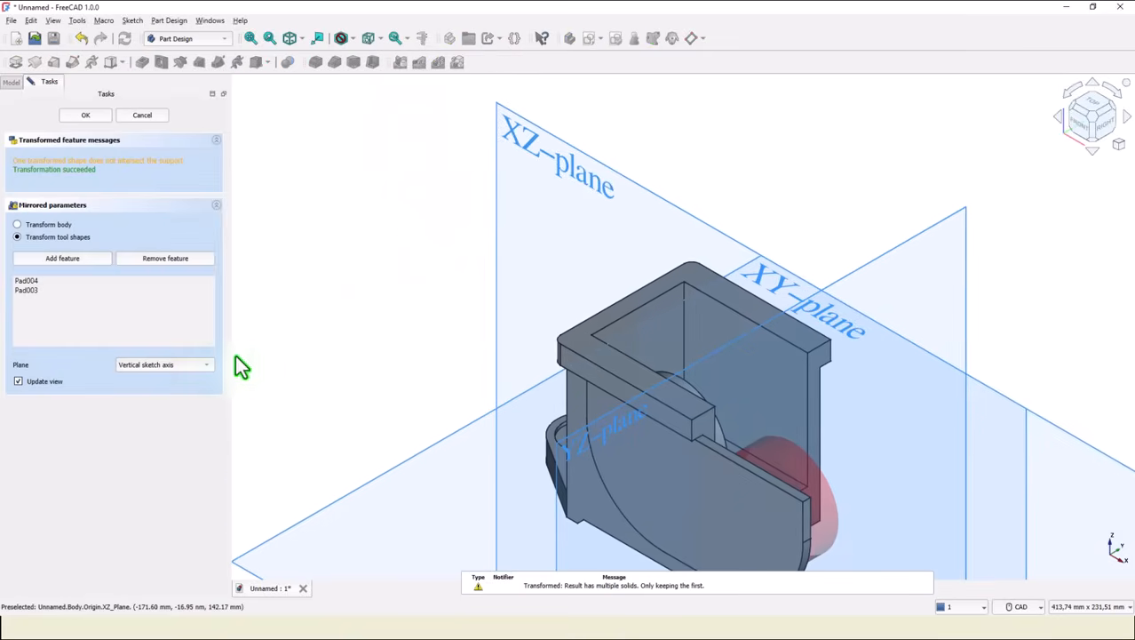
click(181, 365)
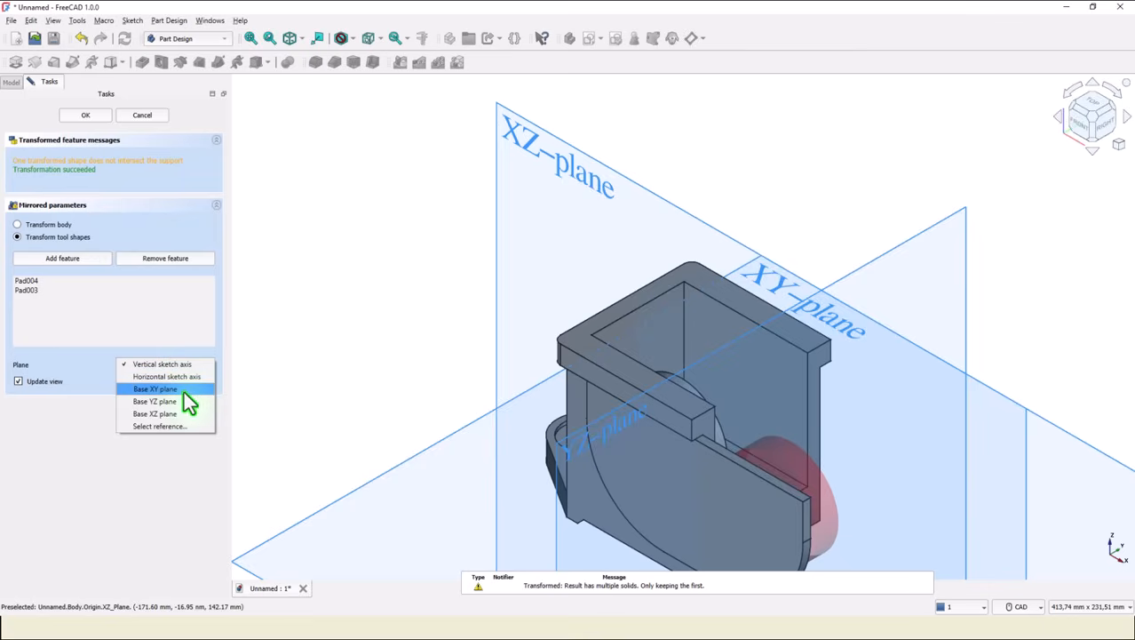
click(174, 413)
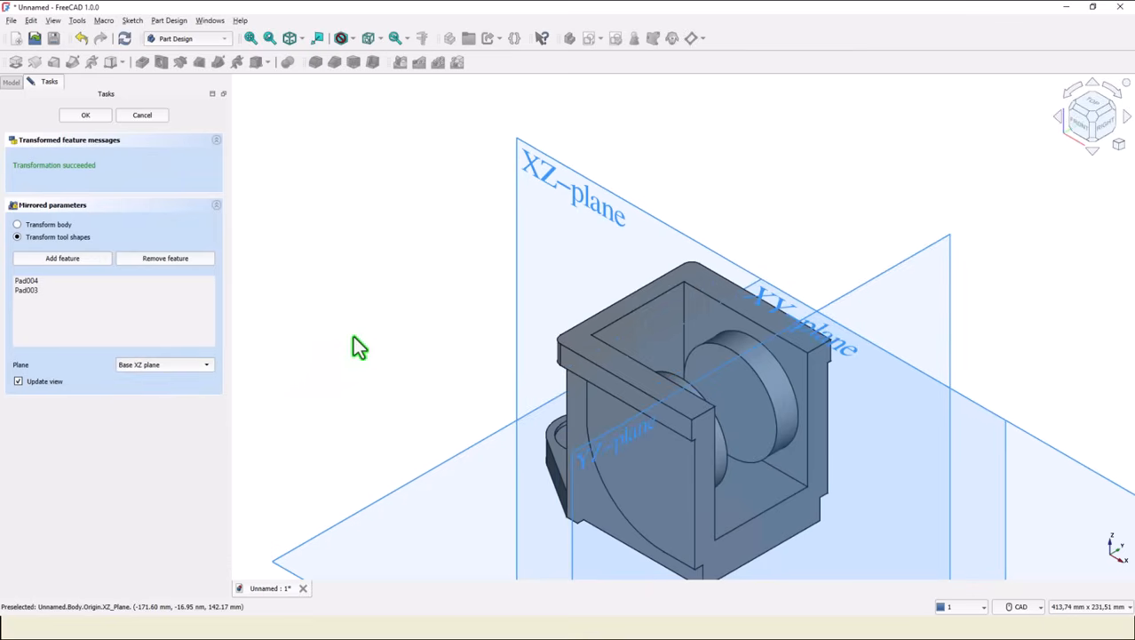
click(86, 114)
key(3)
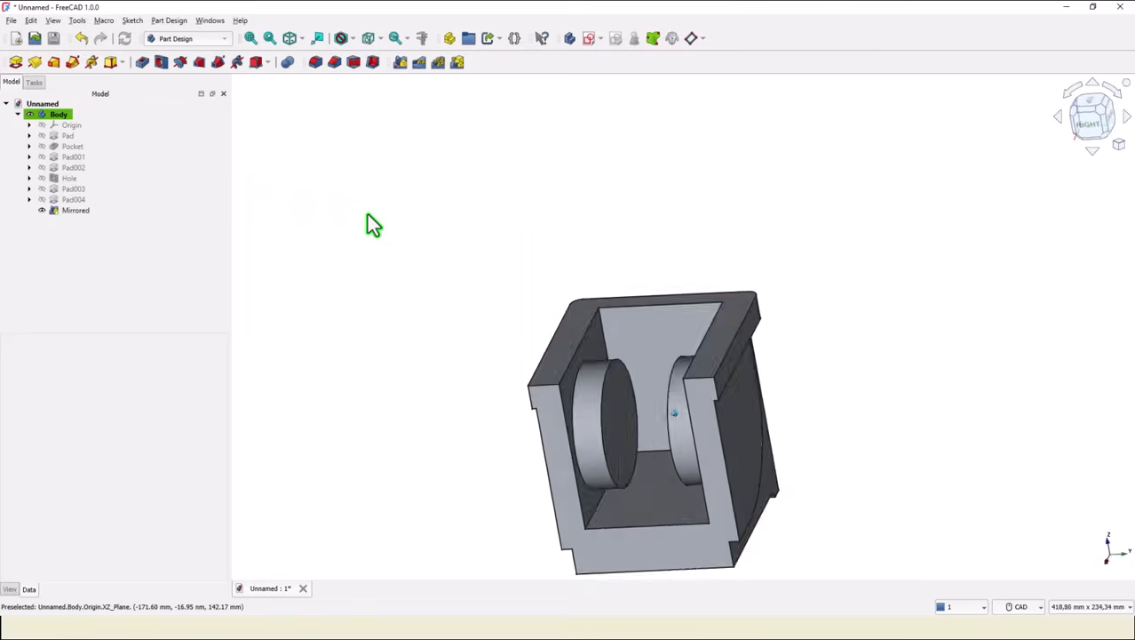
Start a sketch on the outer face of the side boss and reference the boss's round edge as external geometry.
middle_drag(397, 220, 422, 239)
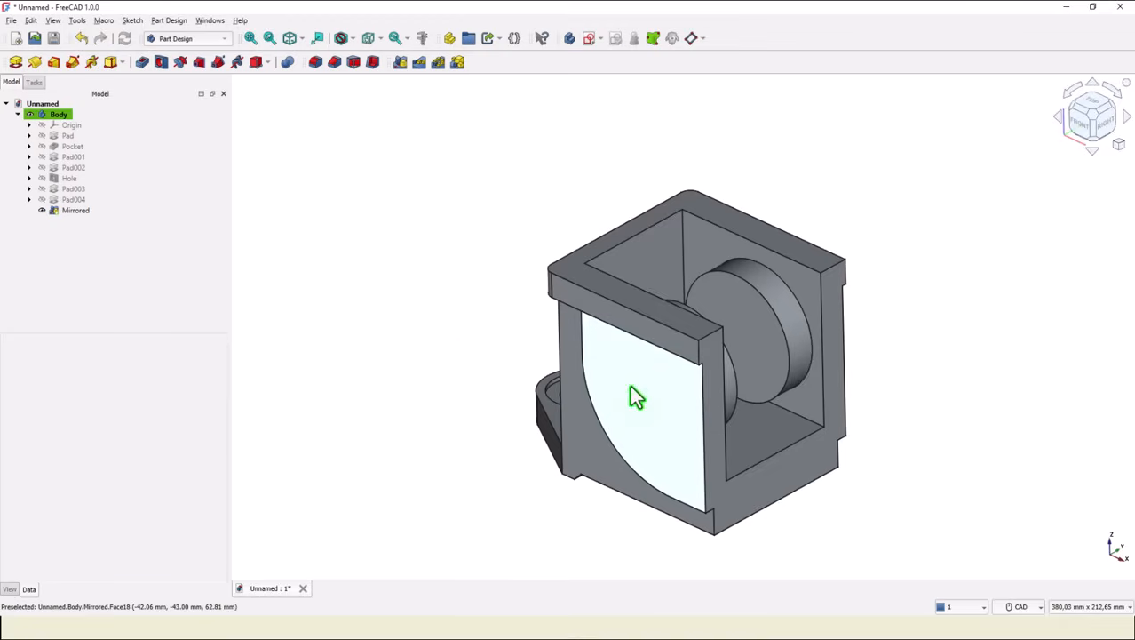
click(630, 387)
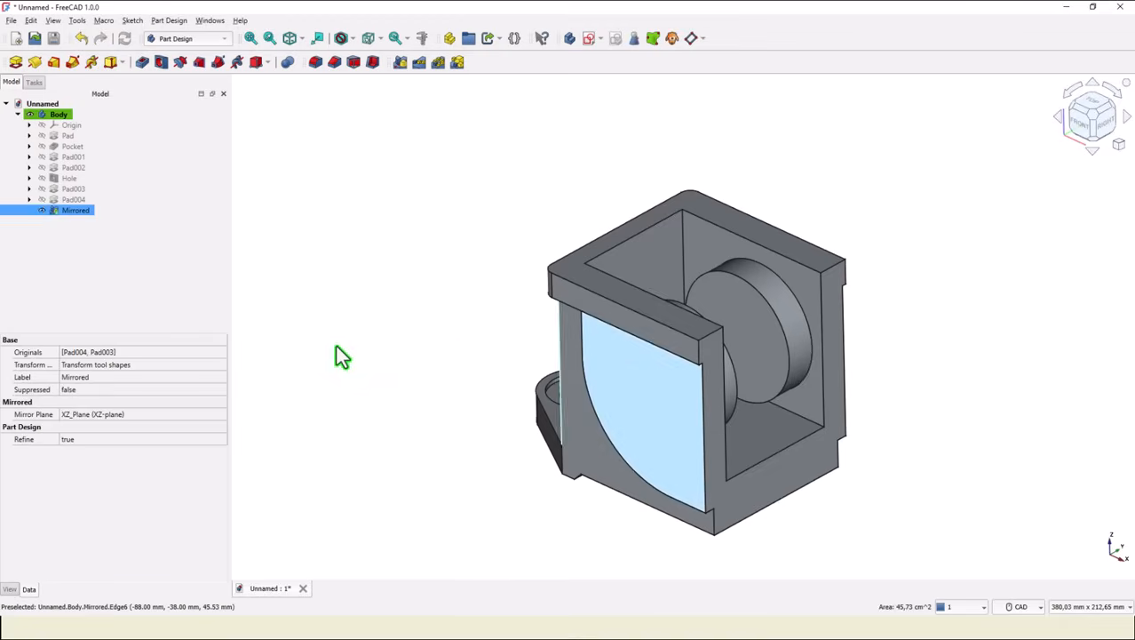
click(589, 37)
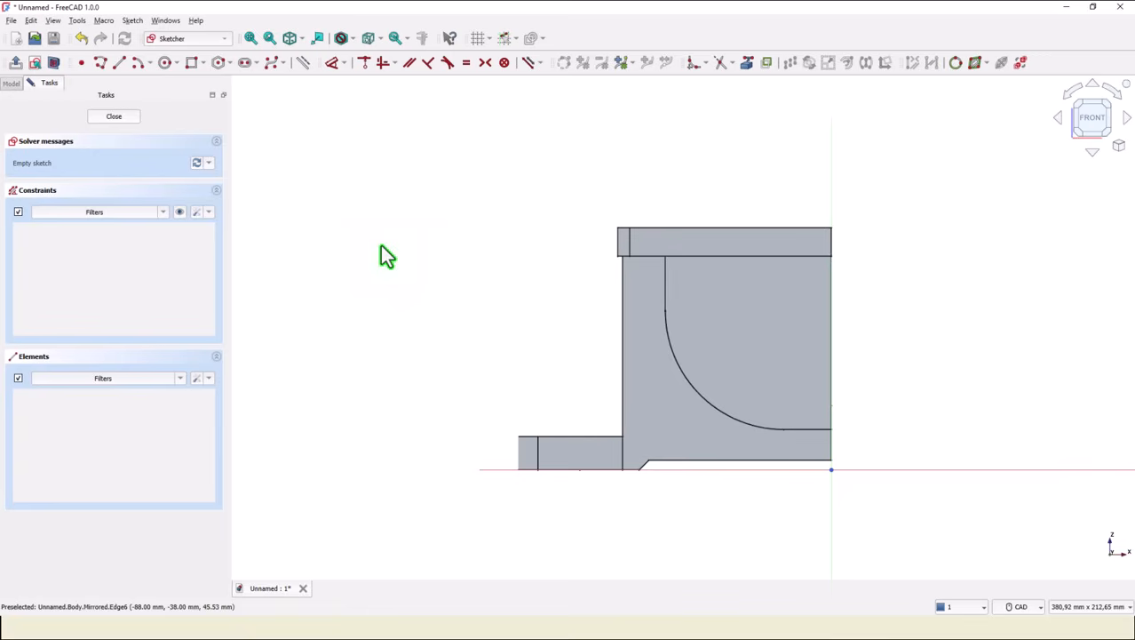
key(0)
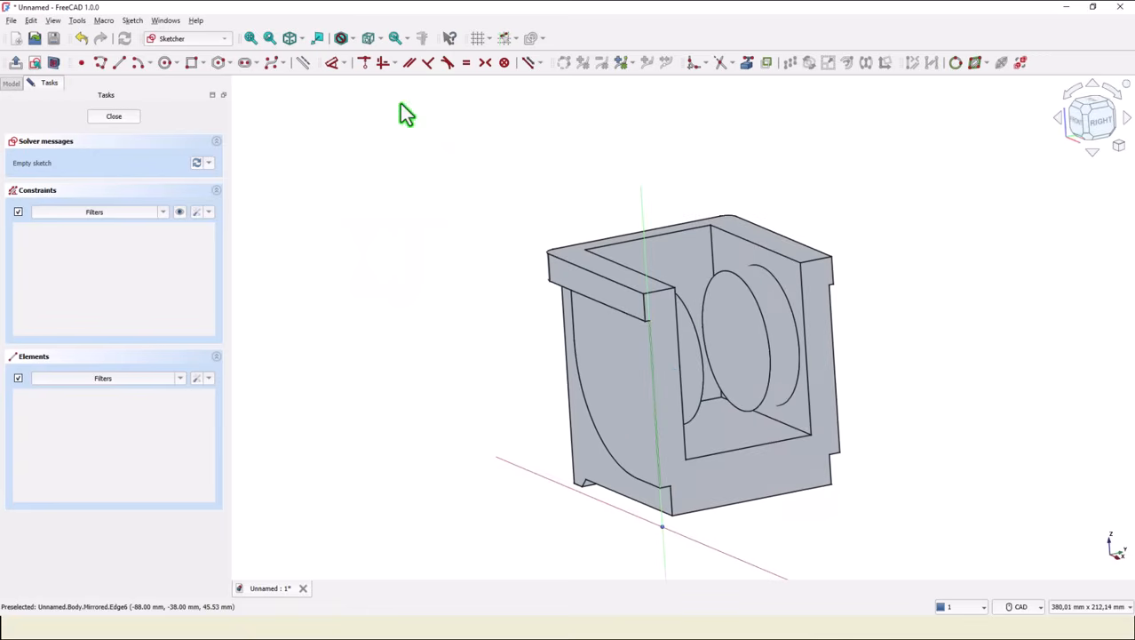
click(746, 64)
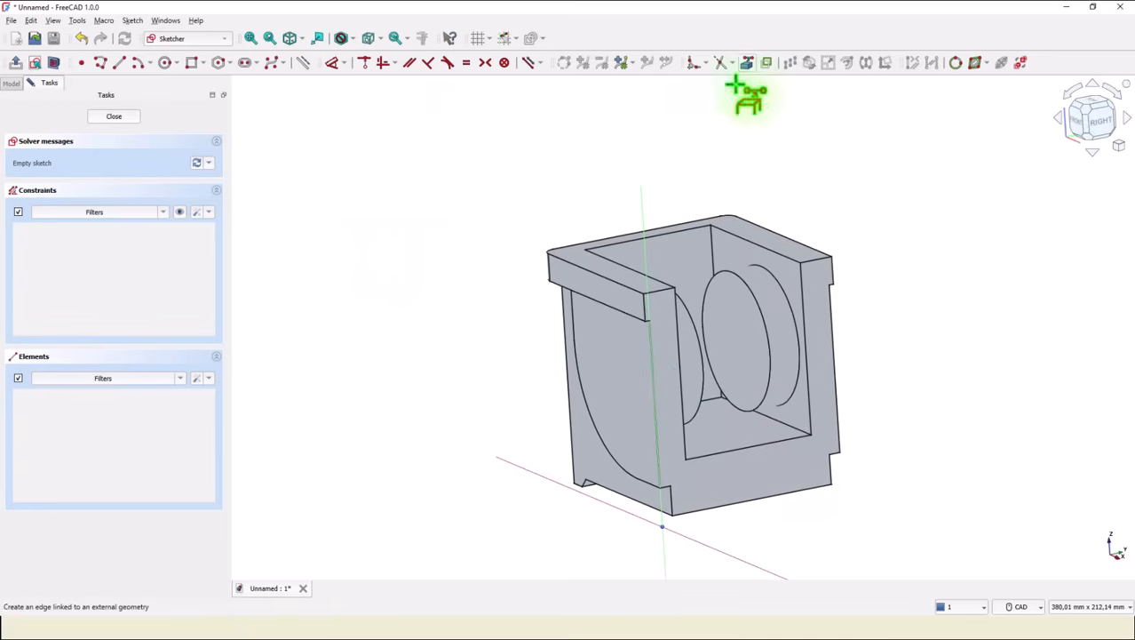
click(687, 312)
middle_drag(434, 372, 335, 308)
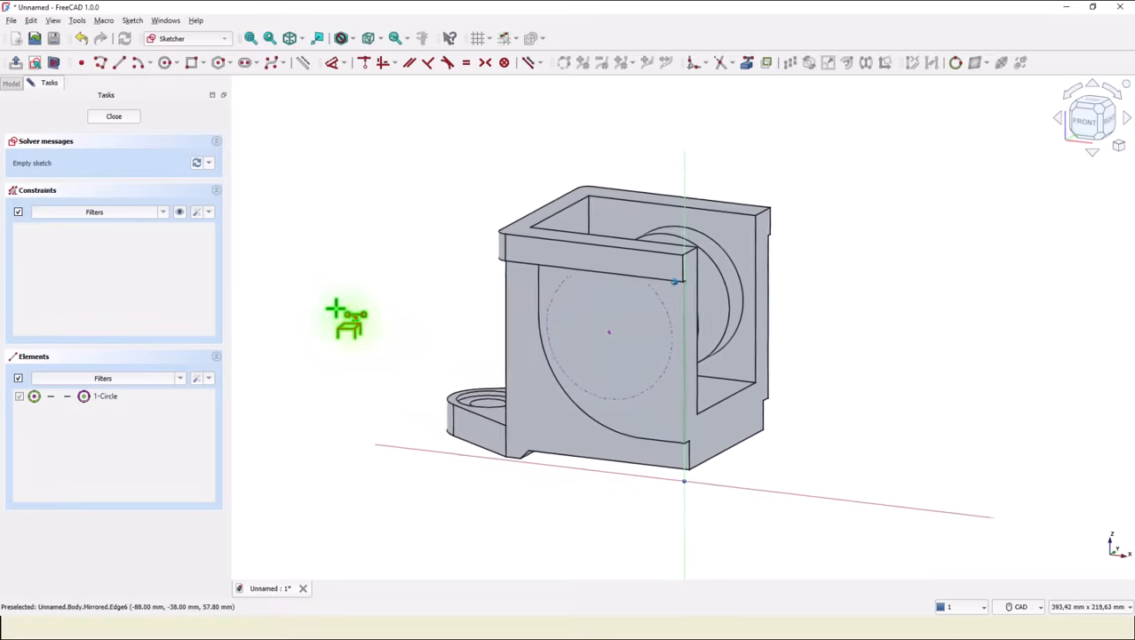
Draw a 32 mm circle centred on the referenced boss centre and leave the sketch.
click(164, 62)
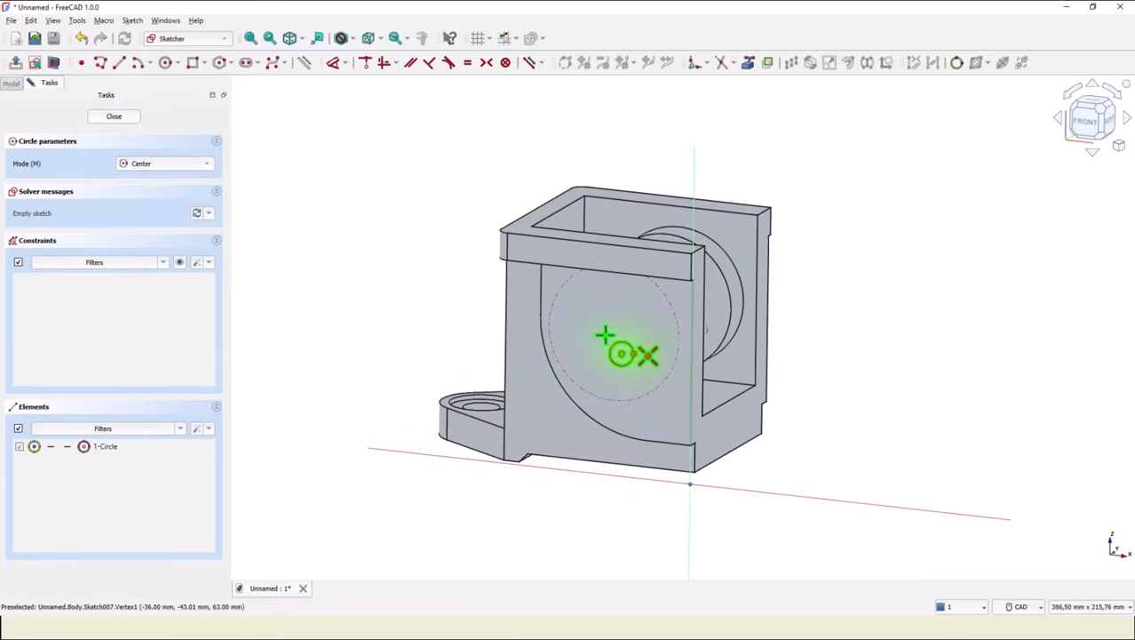
click(614, 333)
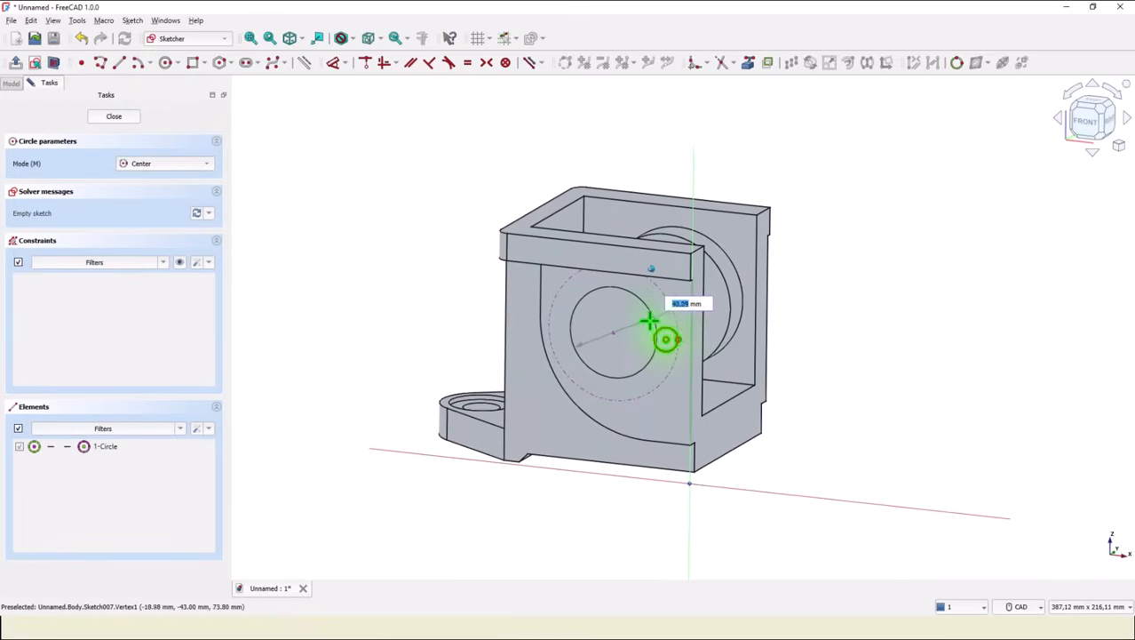
text(32)
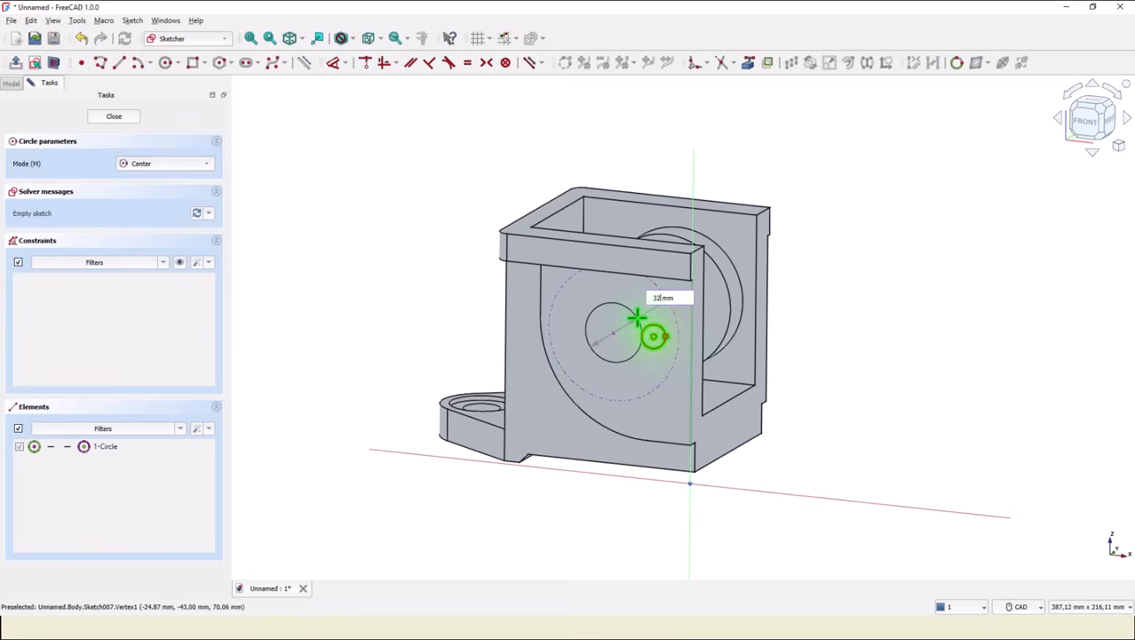
key(Return)
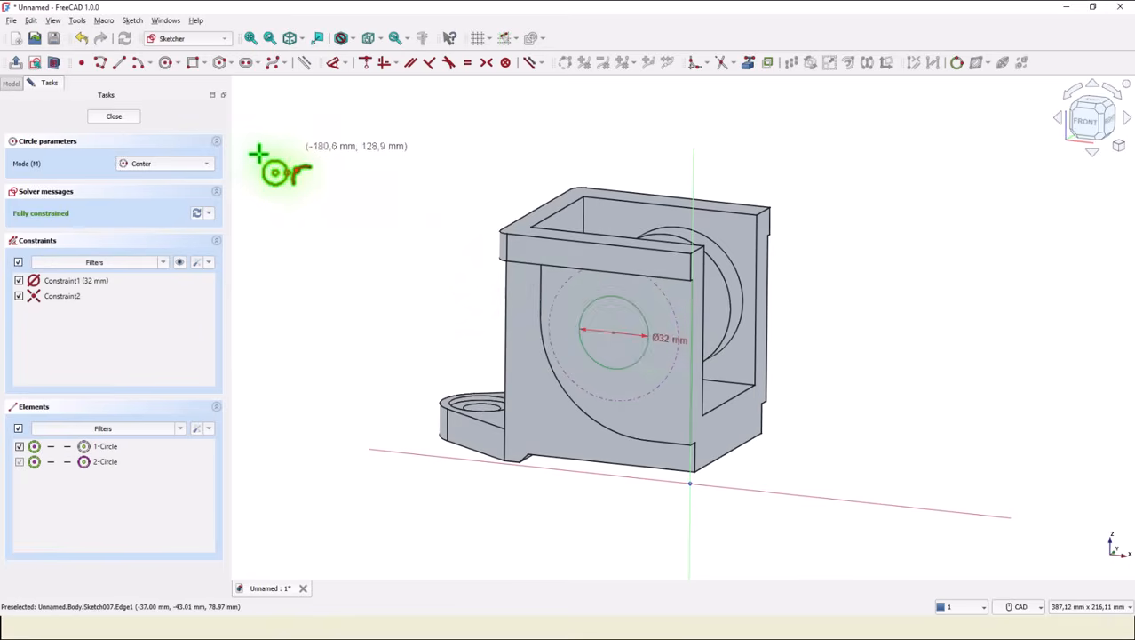
click(109, 120)
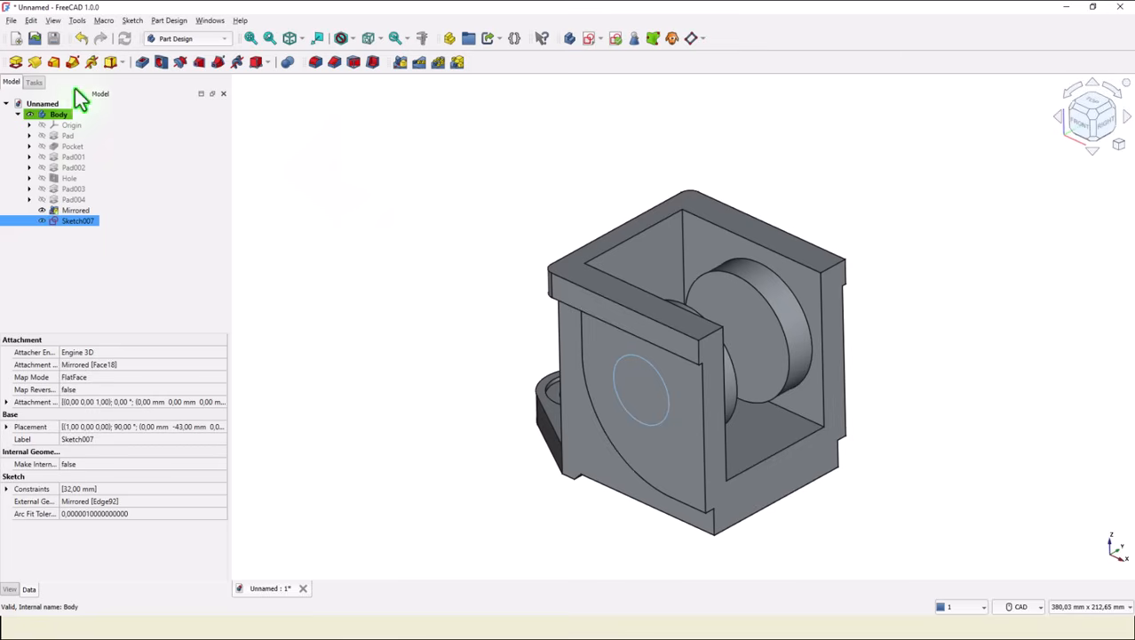
Pocket the 32 mm circle through all.
click(140, 62)
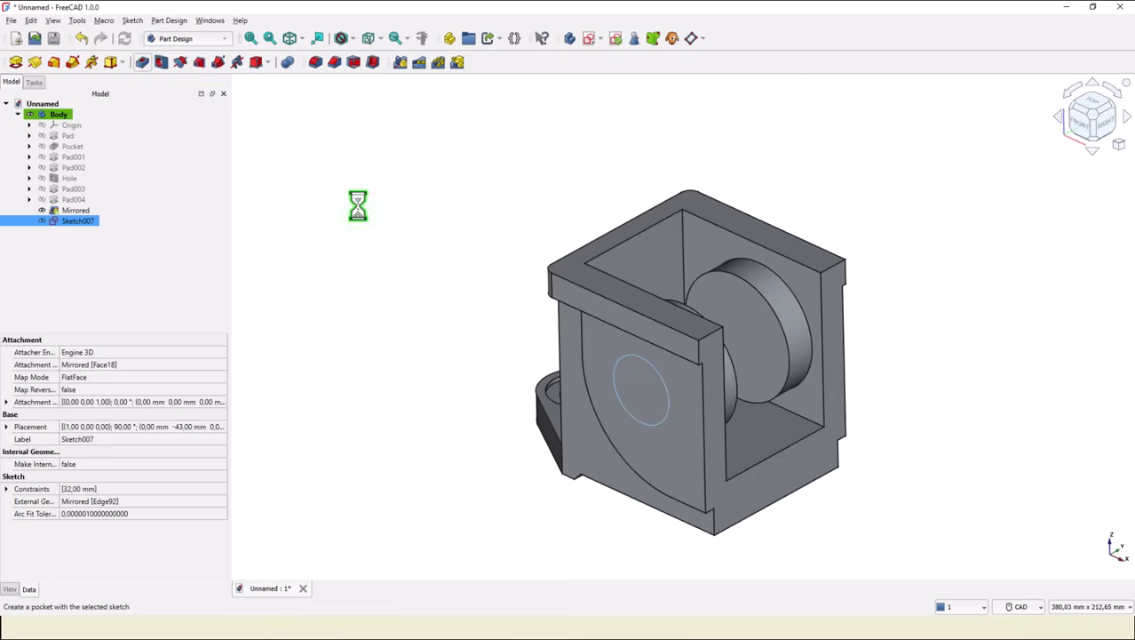
click(172, 166)
click(172, 176)
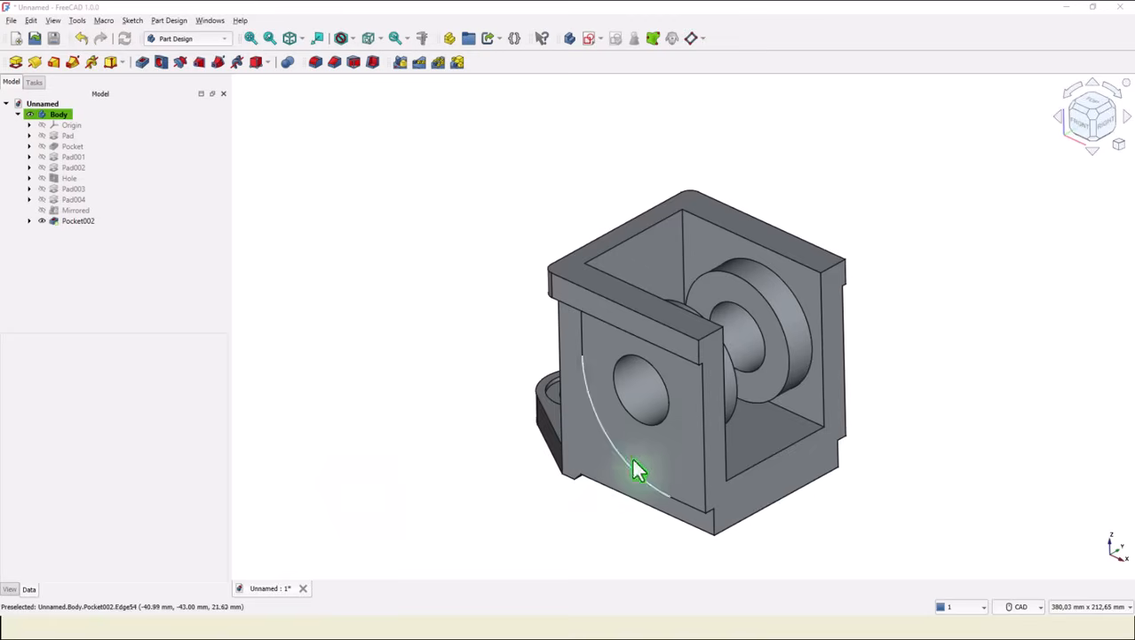
Start a sketch on the side face and reference the 32 mm bore's edge as external geometry.
click(632, 445)
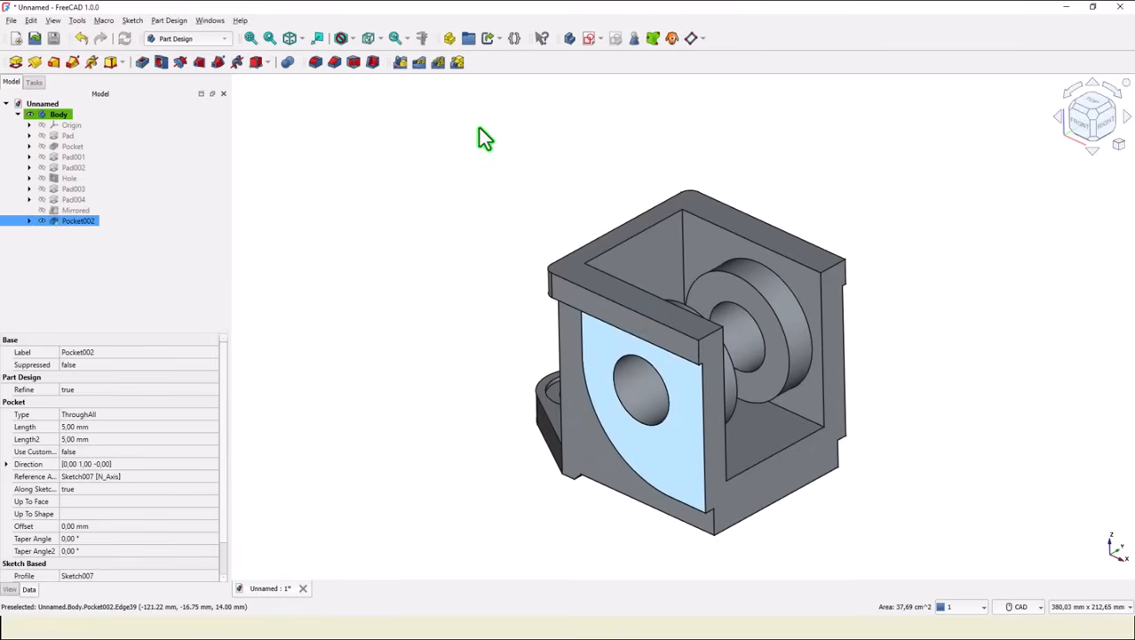
click(588, 39)
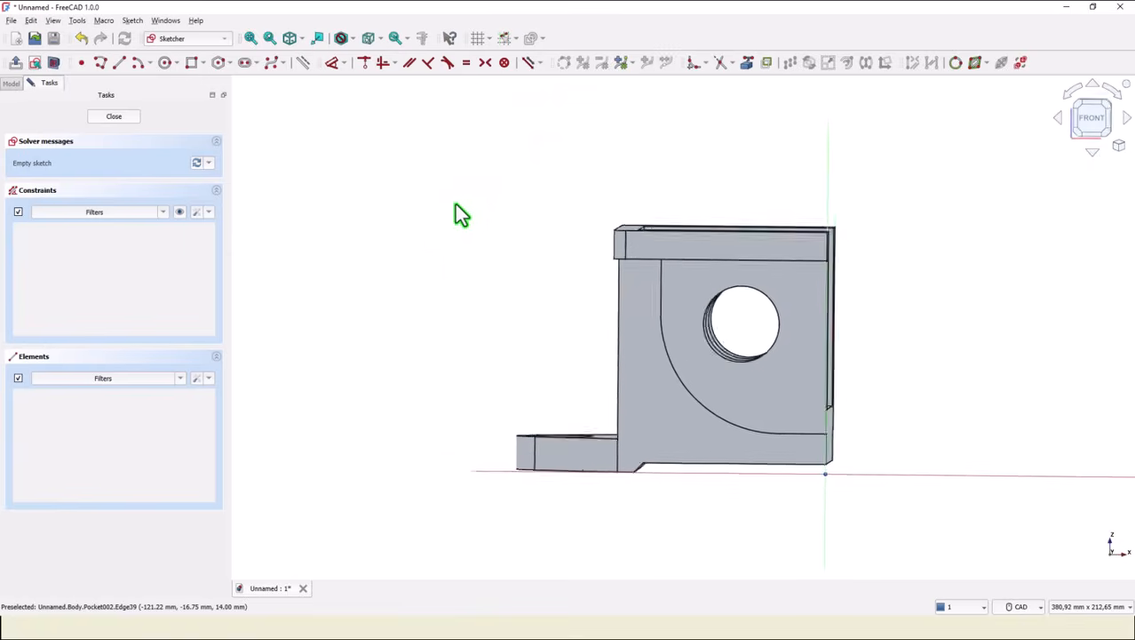
click(747, 63)
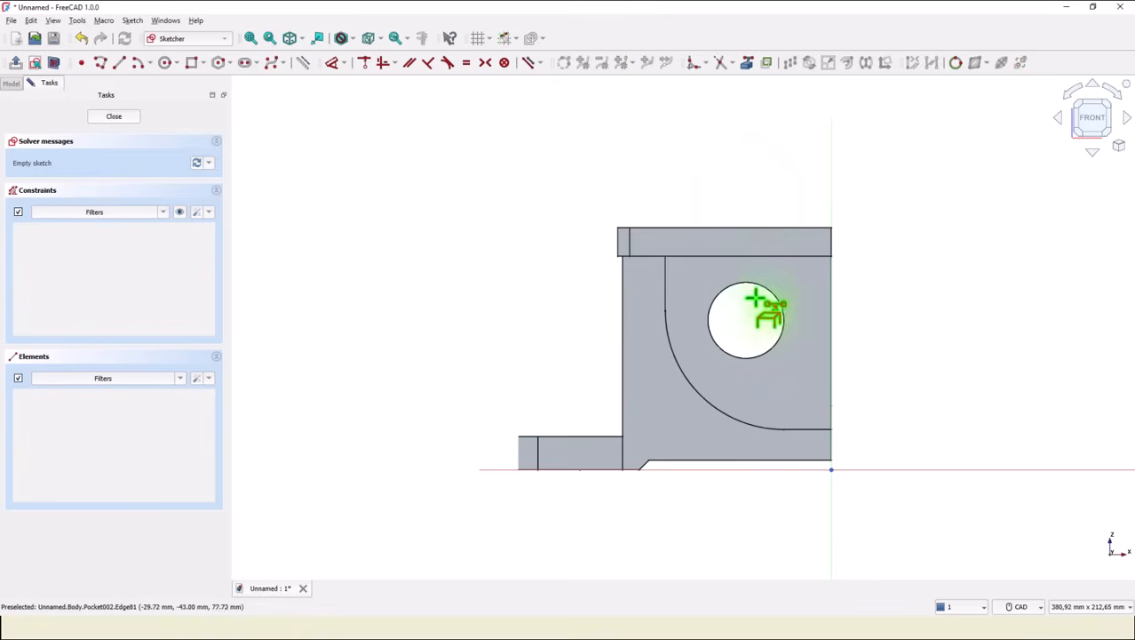
click(751, 283)
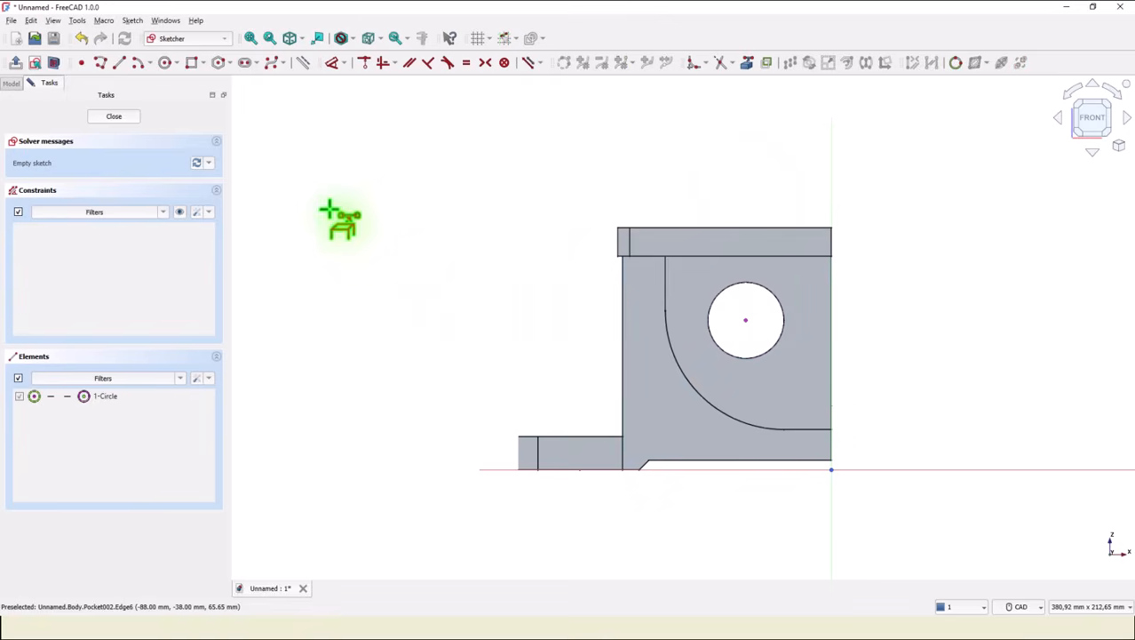
Draw a small circle below the bore and align its centre vertically with the bore centre.
click(165, 62)
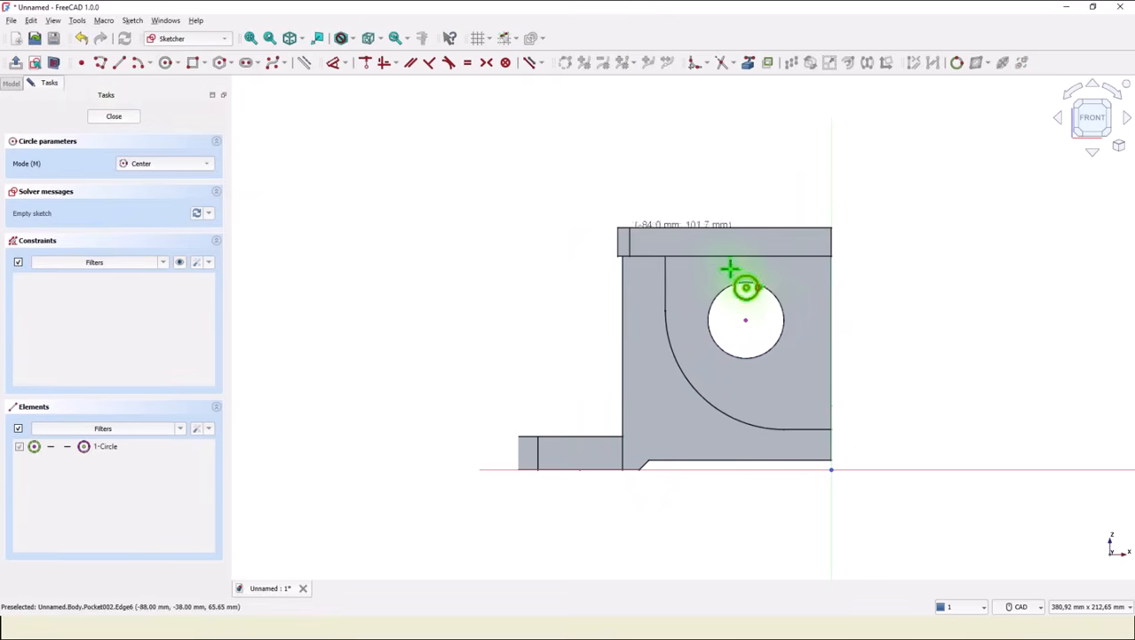
click(758, 383)
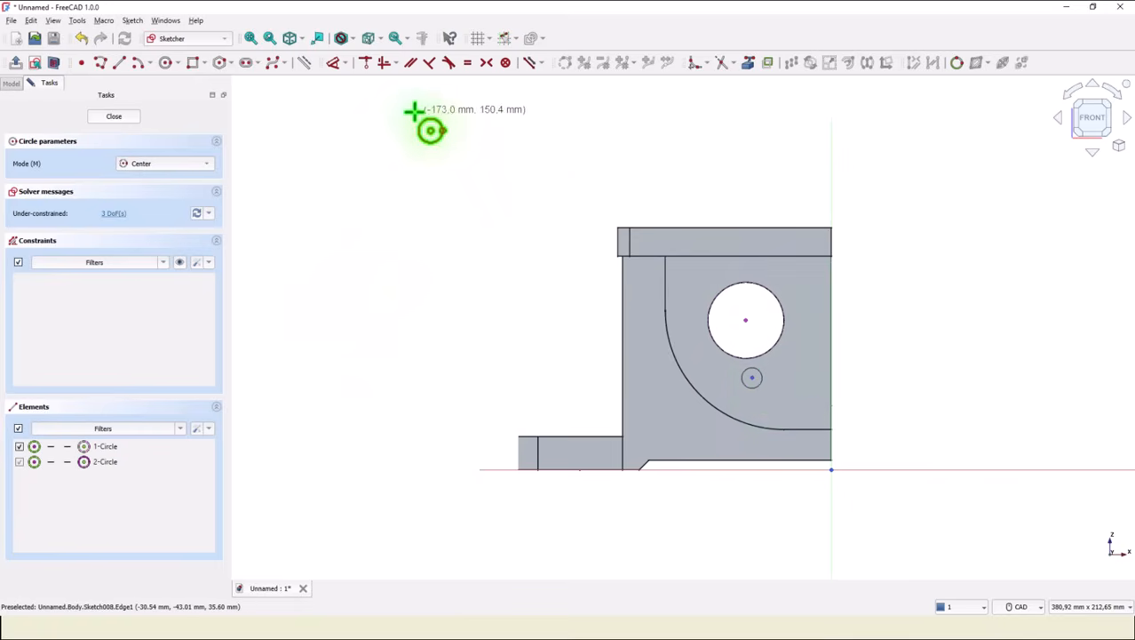
click(389, 71)
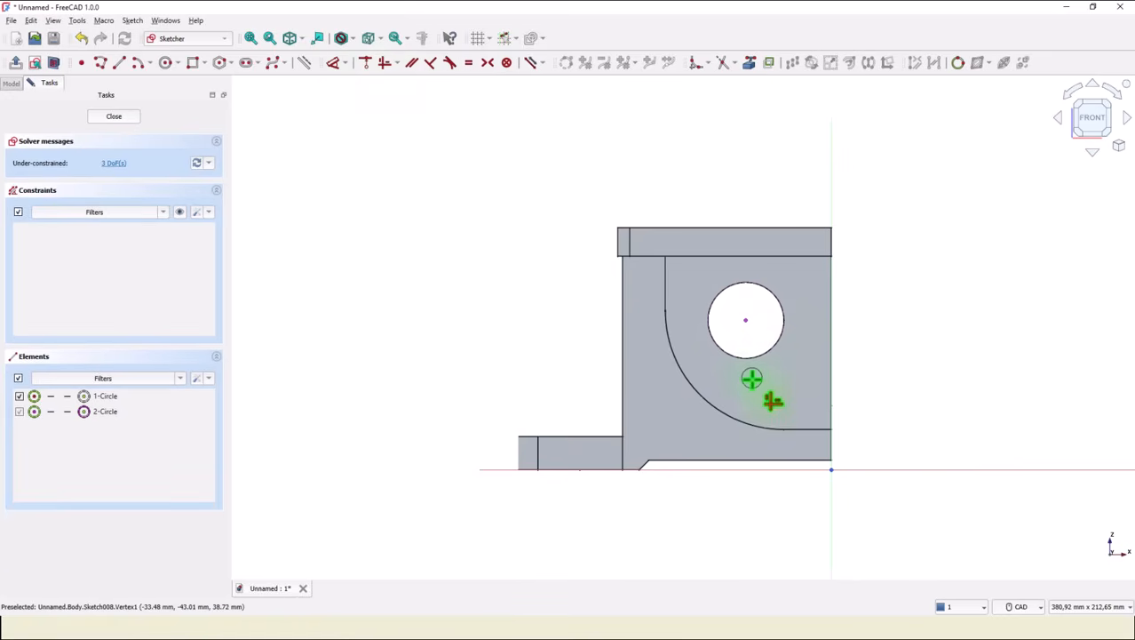
click(747, 320)
click(752, 378)
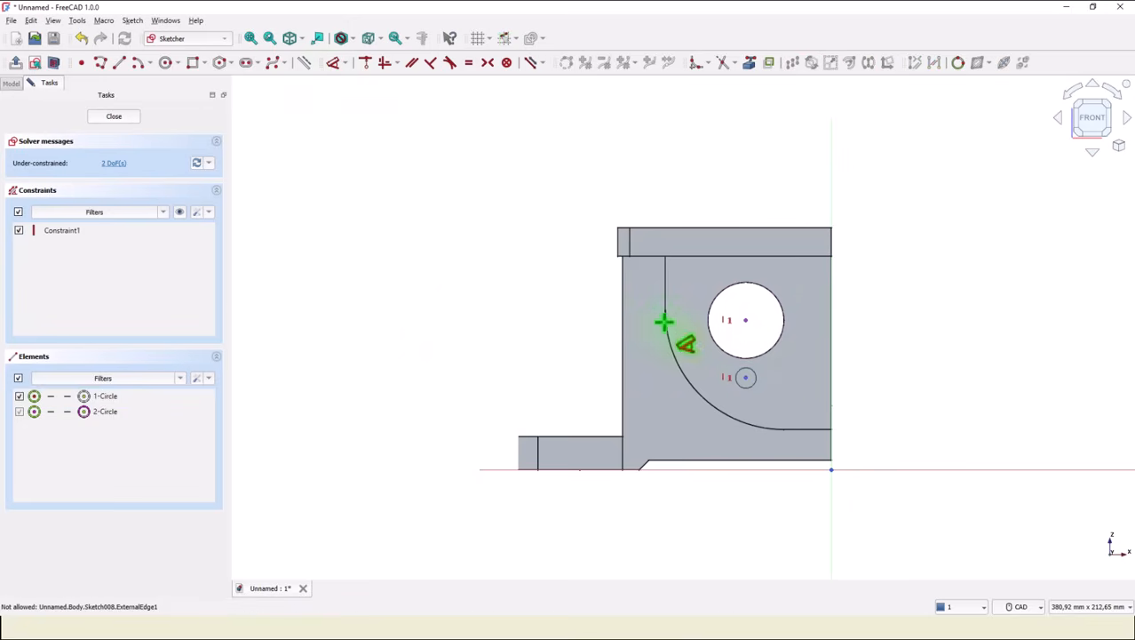
Dimension the small circle's centre 22 mm vertically below the bore centre.
click(746, 320)
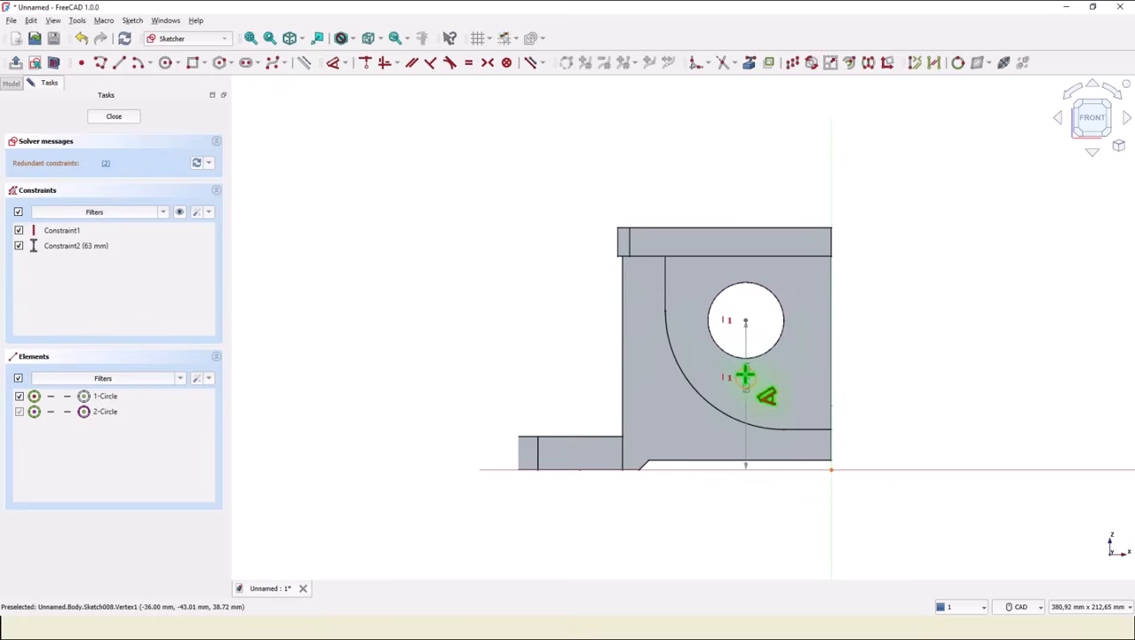
click(745, 376)
click(882, 349)
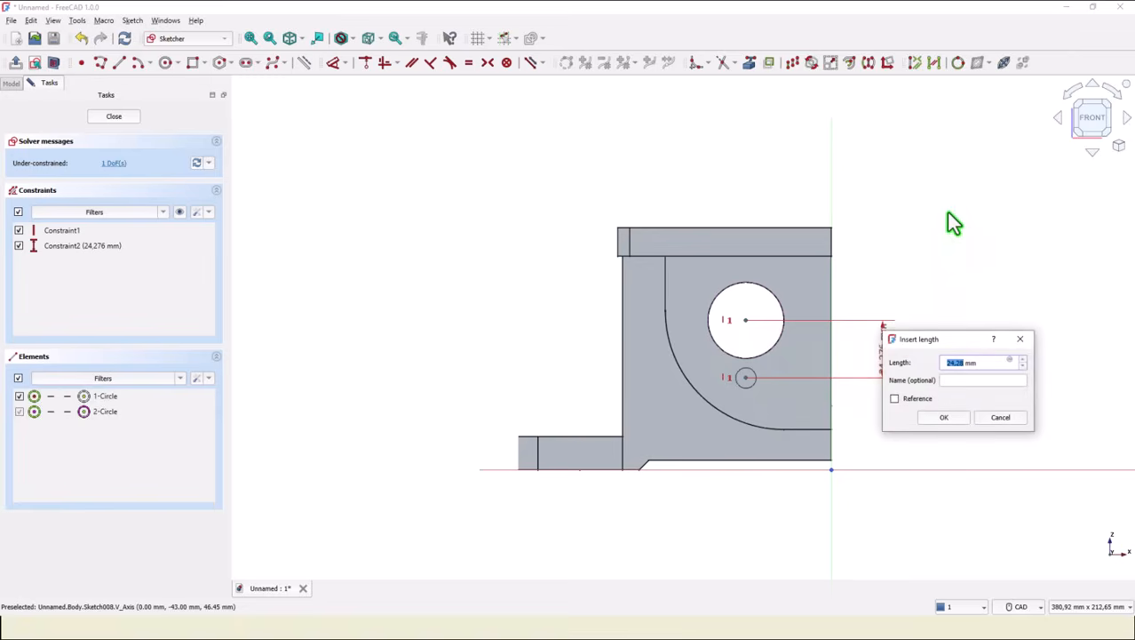
text(44)
key(BackSpace)
key(BackSpace)
text(22)
key(Return)
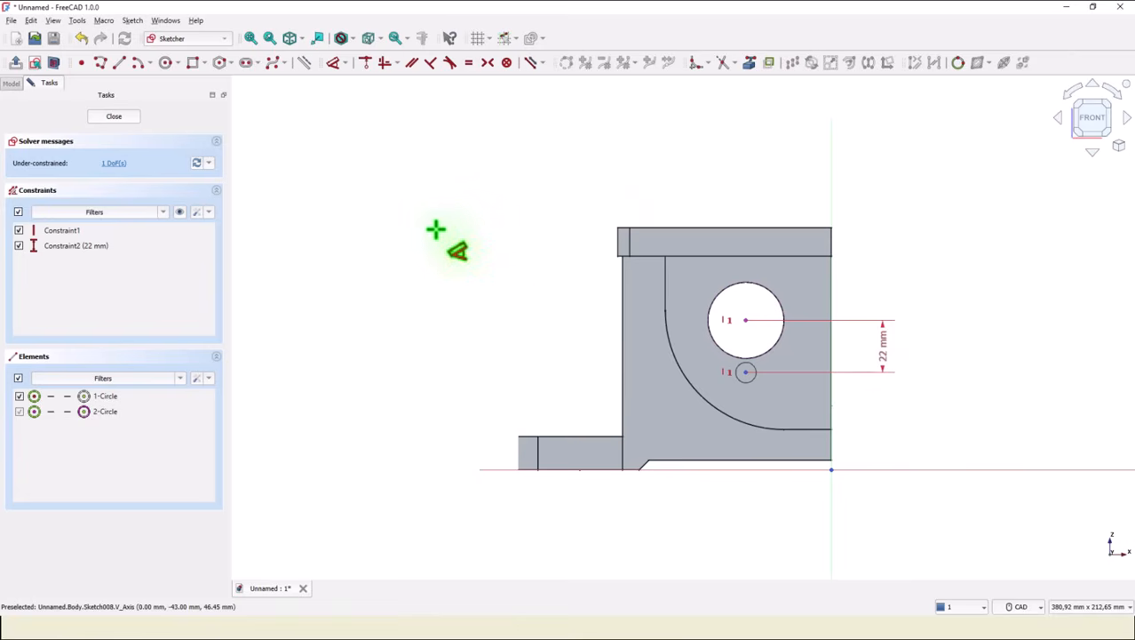
Close the sketch and start a Hole on it with the ISO metric regular profile and size M8.
click(113, 119)
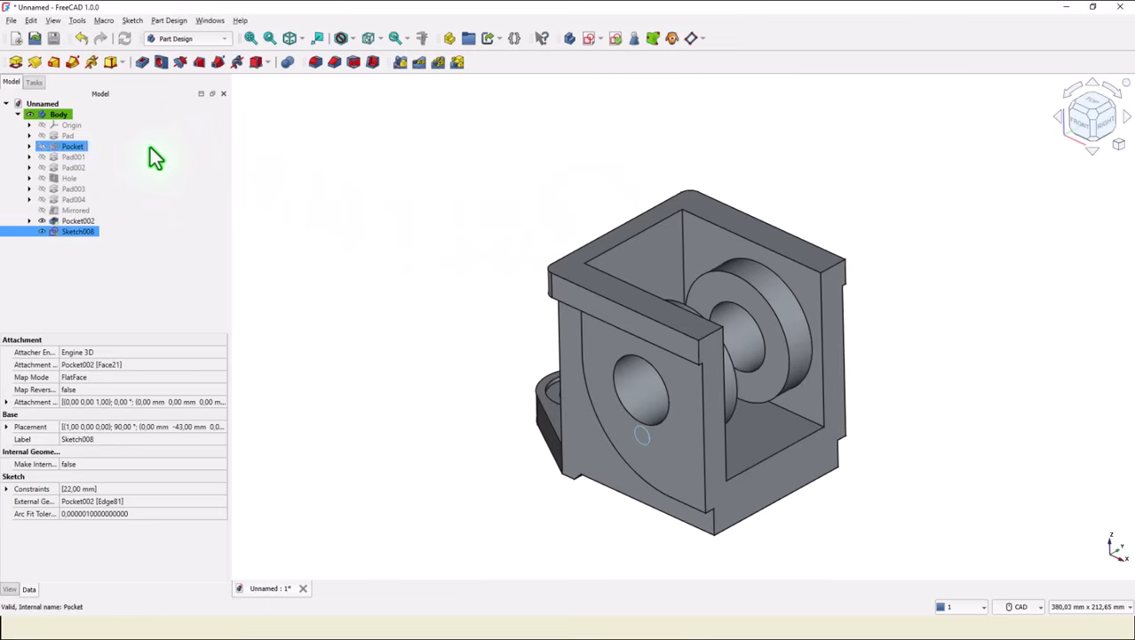
click(161, 64)
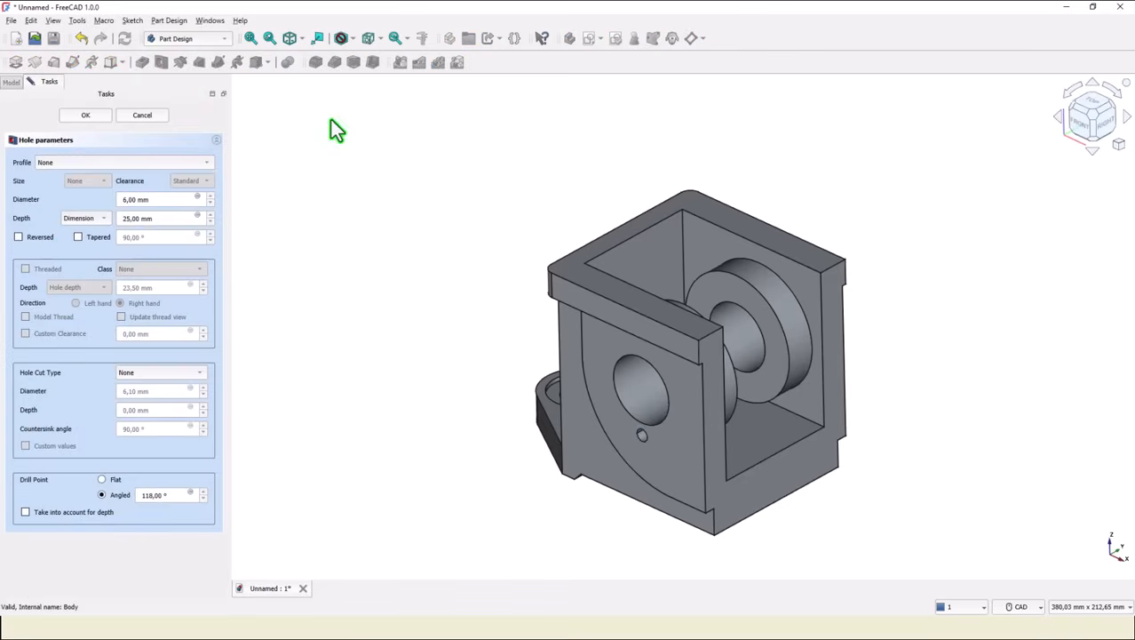
click(51, 165)
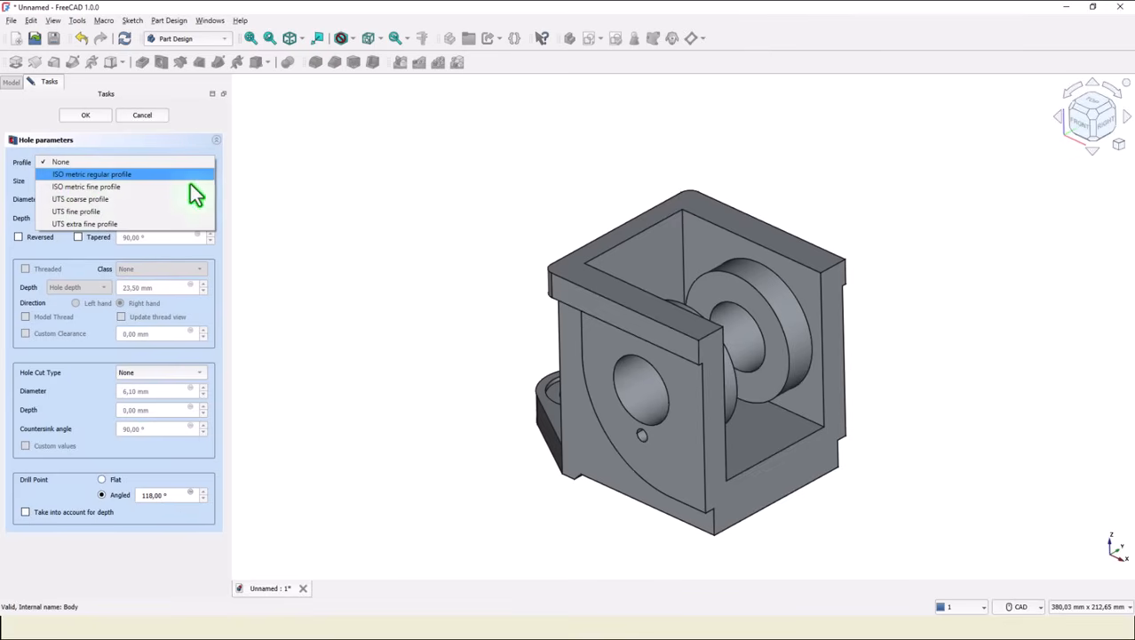
click(123, 178)
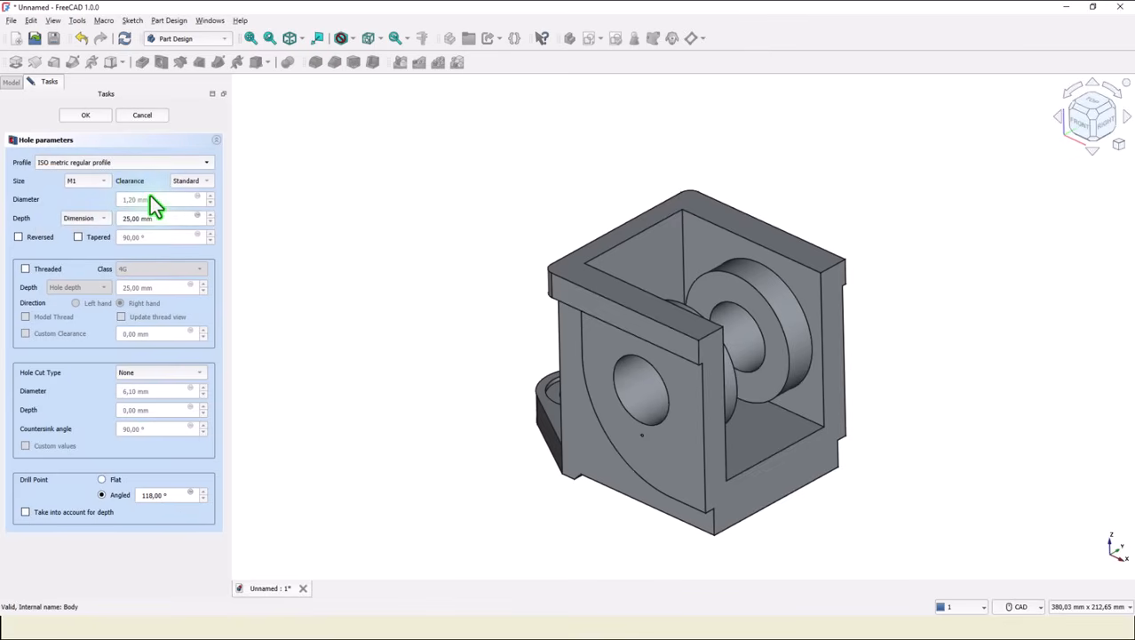
click(84, 181)
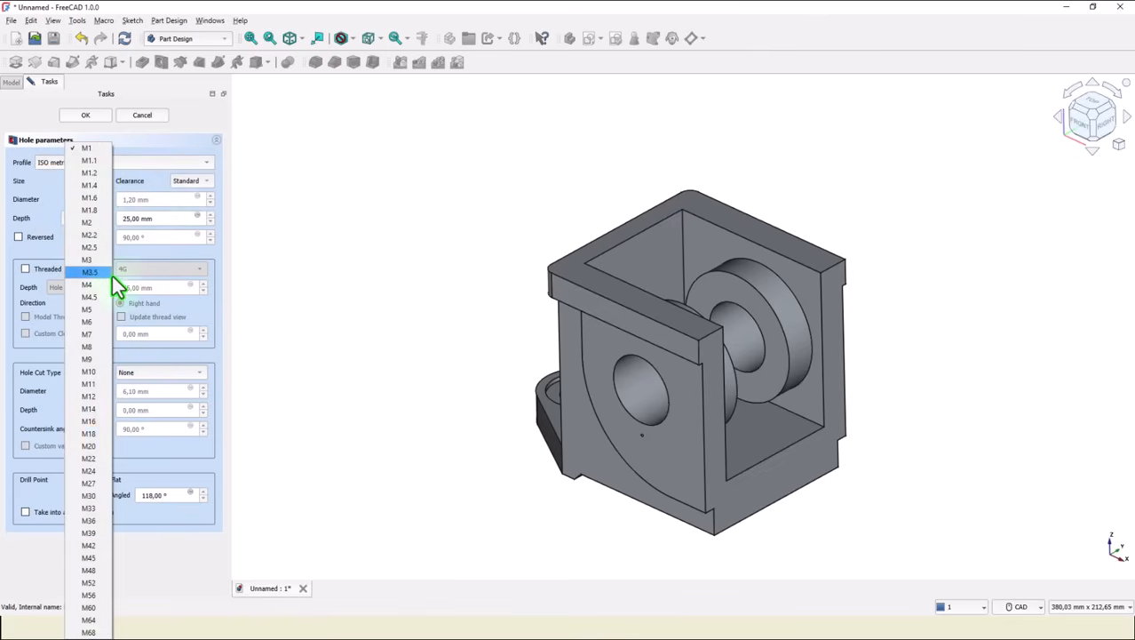
click(88, 346)
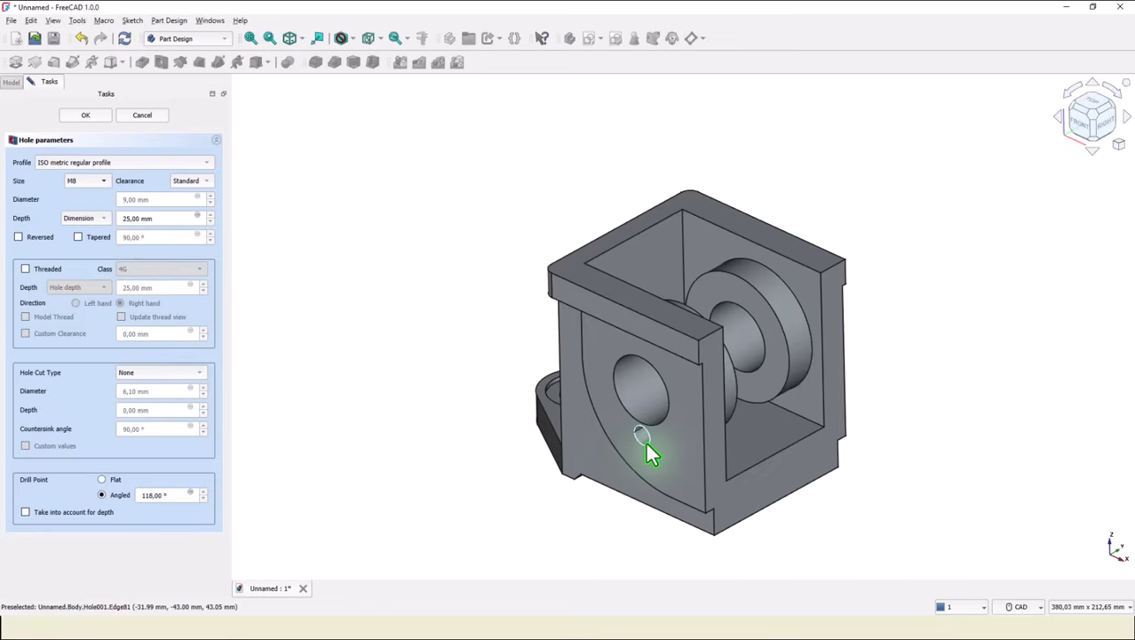
Make the hole threaded, set its depth to 8 mm, and confirm the hole.
click(25, 269)
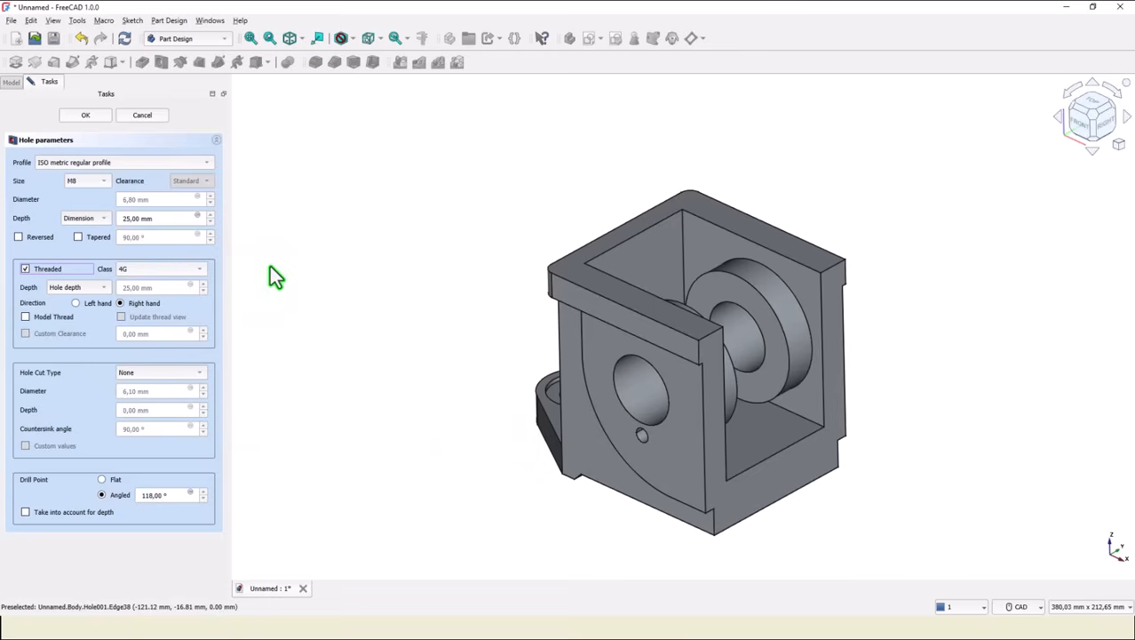
double_click(150, 218)
text(8)
click(88, 116)
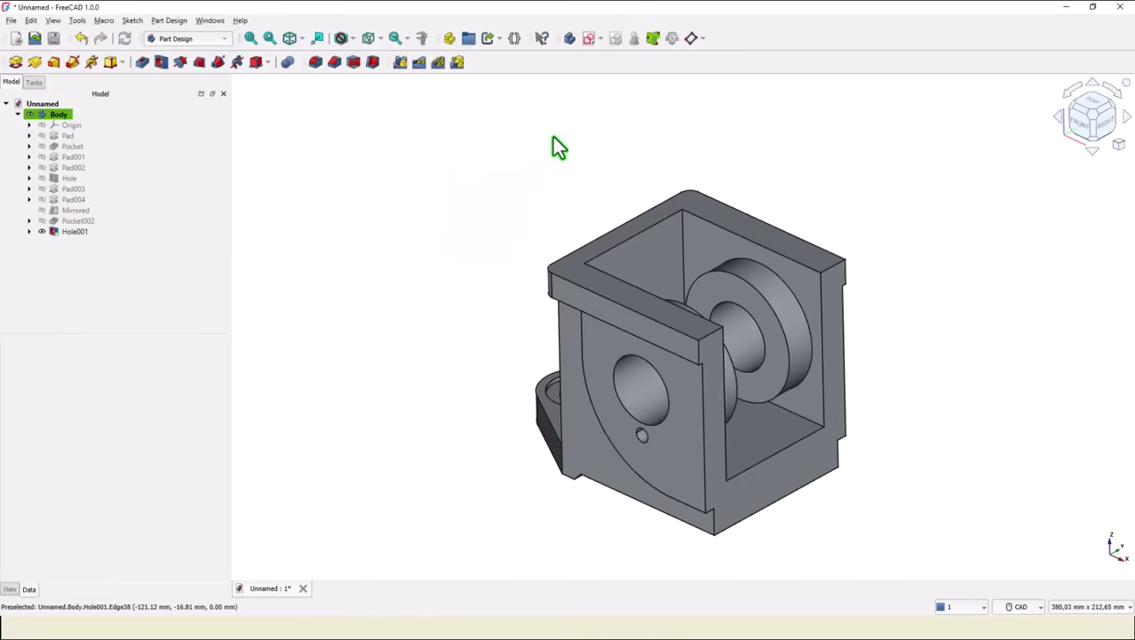
Polar-pattern the threaded hole around the 32 mm bore's edge with 4 occurrences over 360°.
click(79, 230)
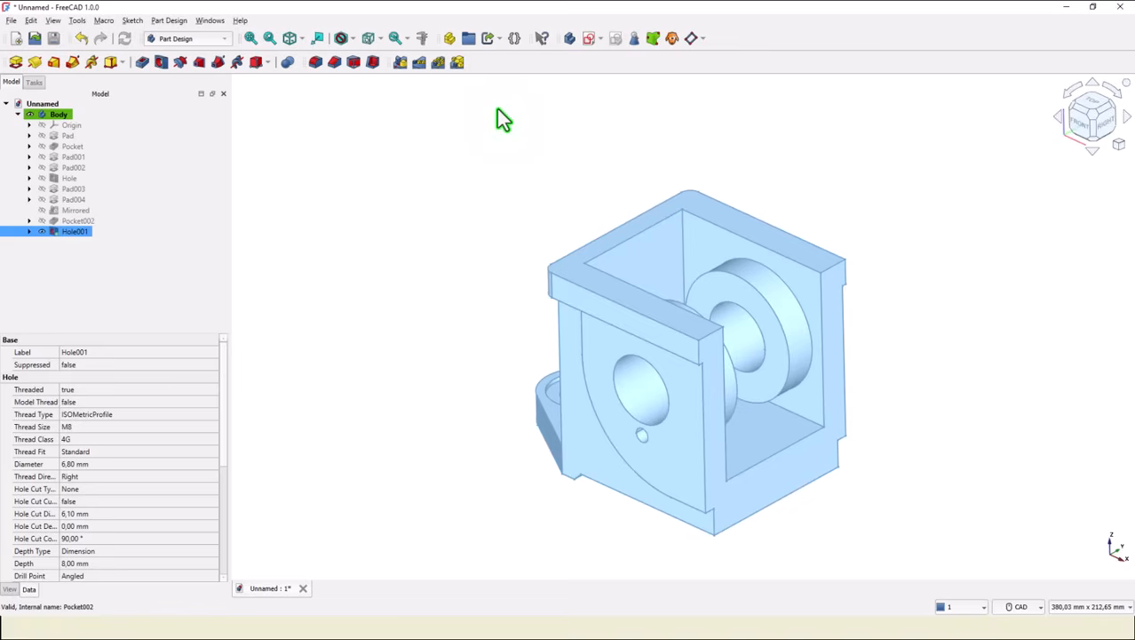
click(439, 64)
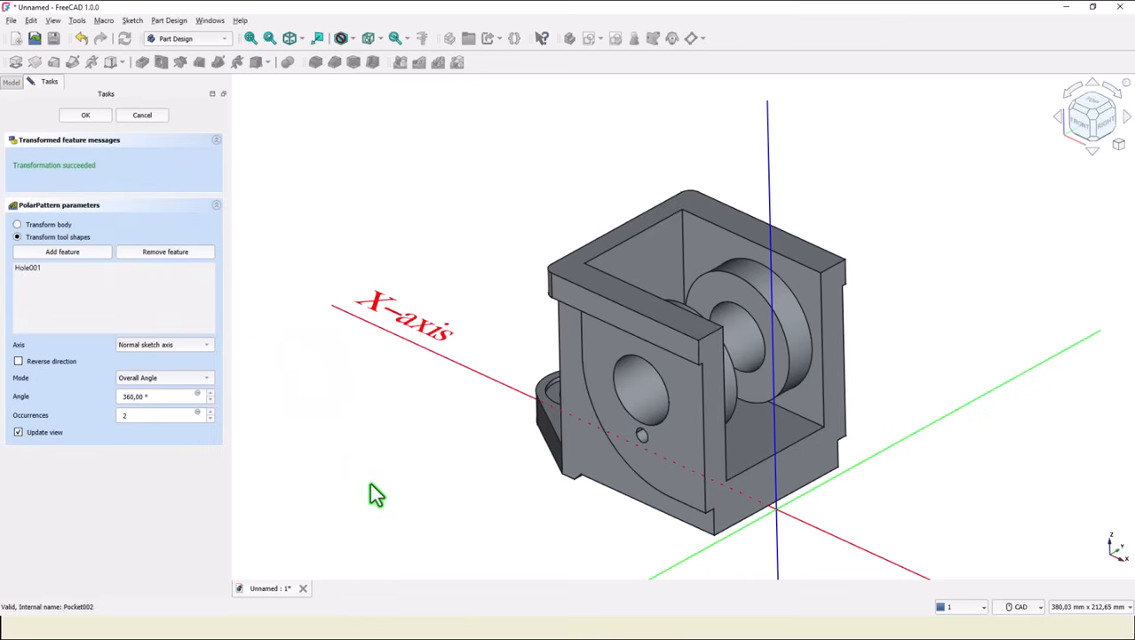
click(167, 346)
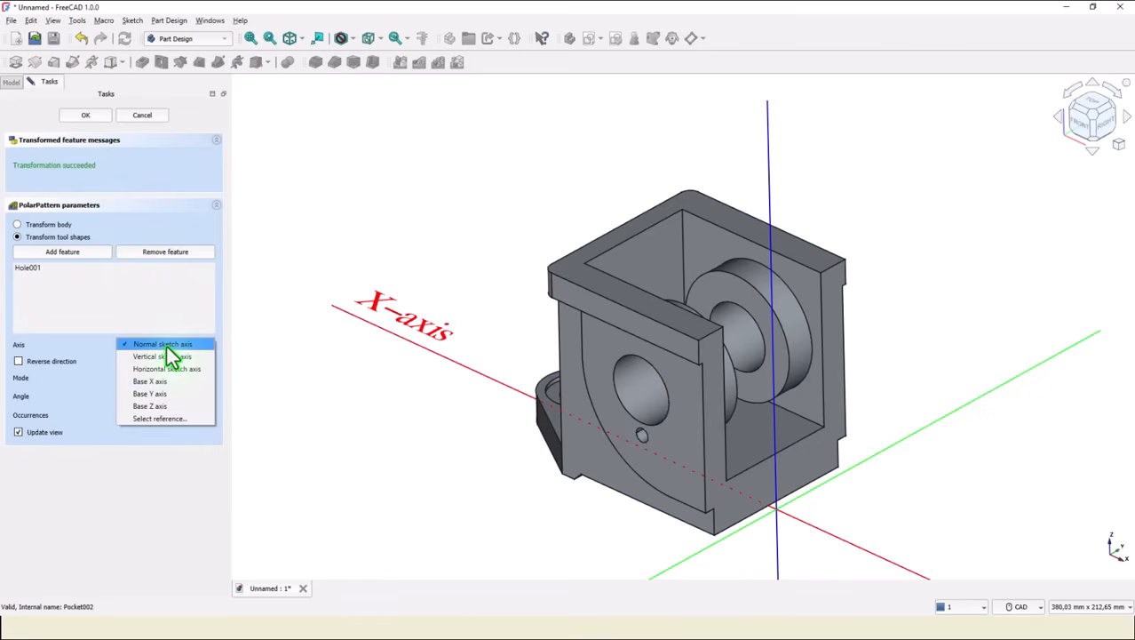
click(165, 421)
click(620, 411)
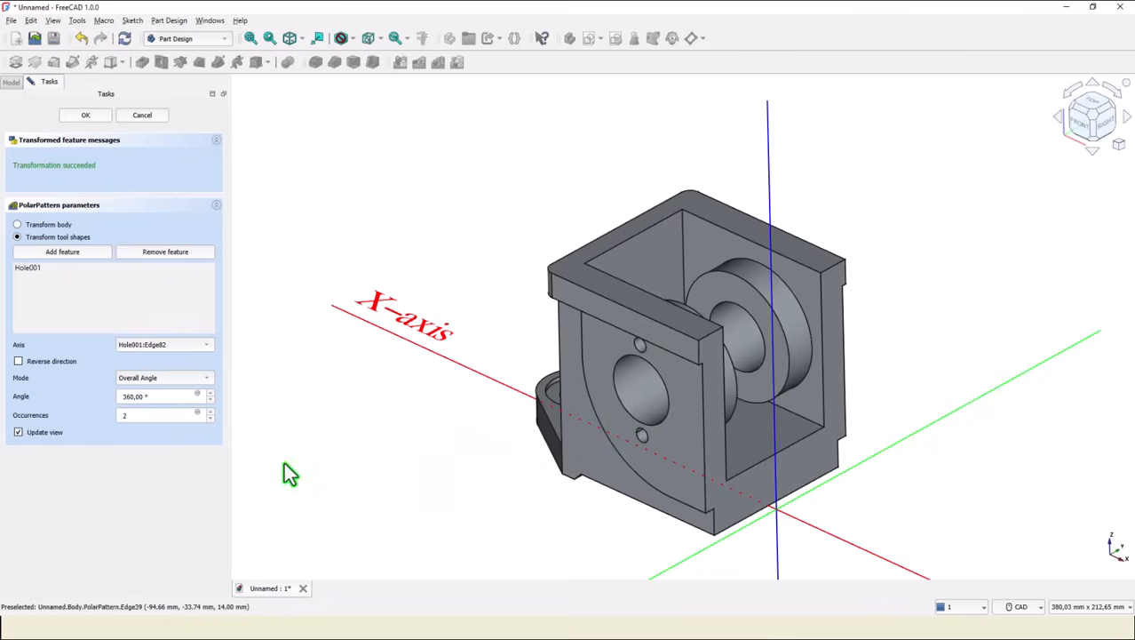
drag(144, 417, 92, 411)
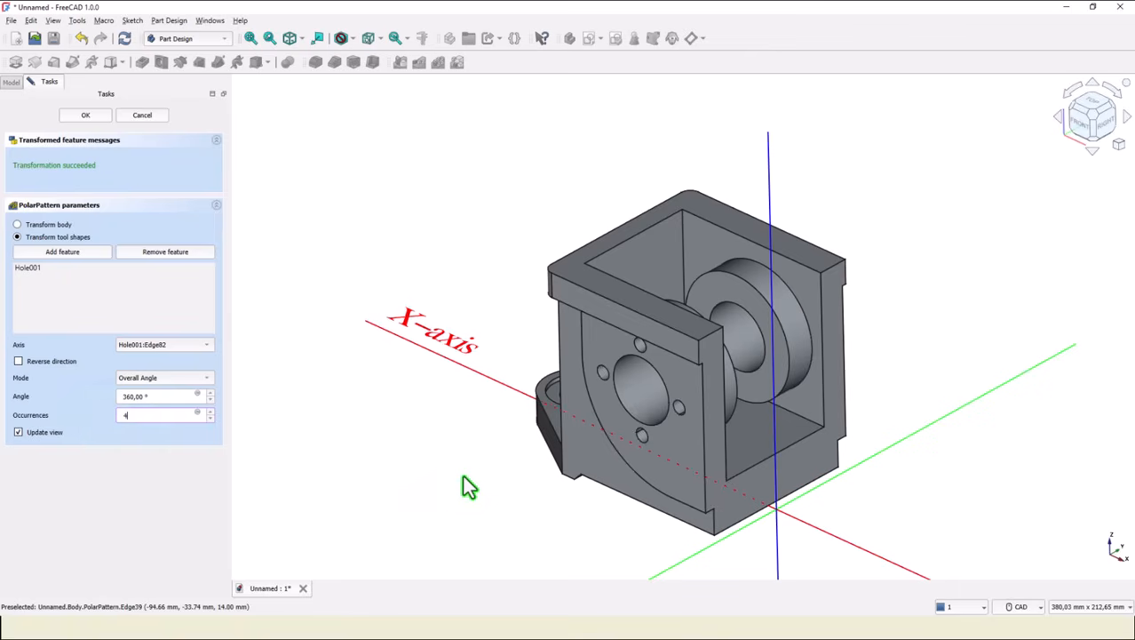
click(89, 115)
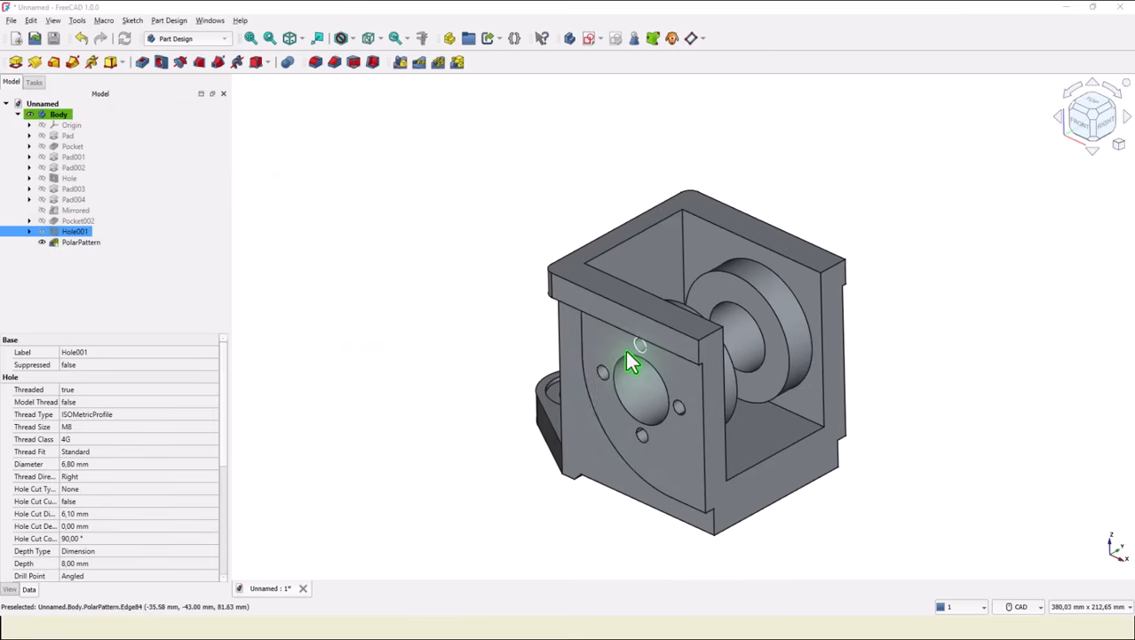
middle_drag(901, 337, 764, 350)
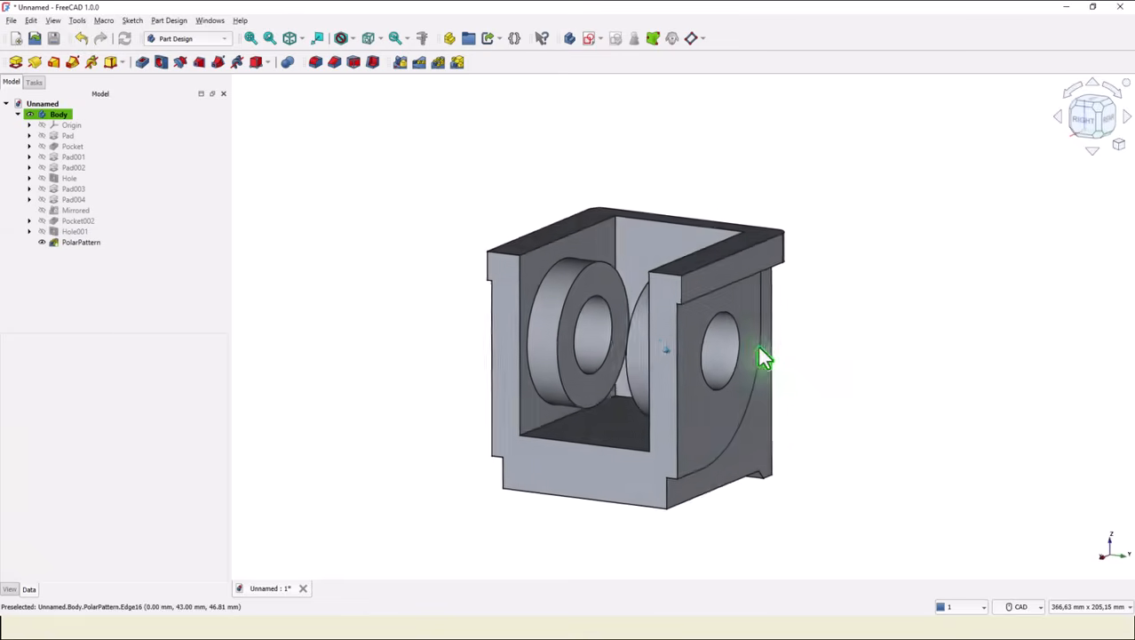
middle_drag(710, 413, 497, 364)
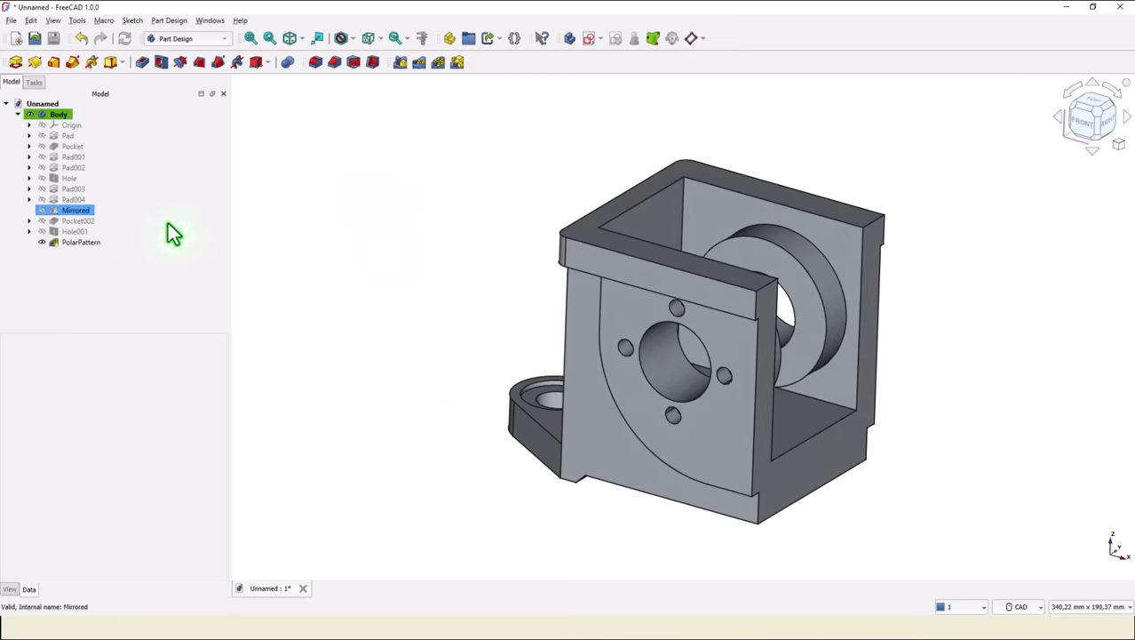
click(62, 242)
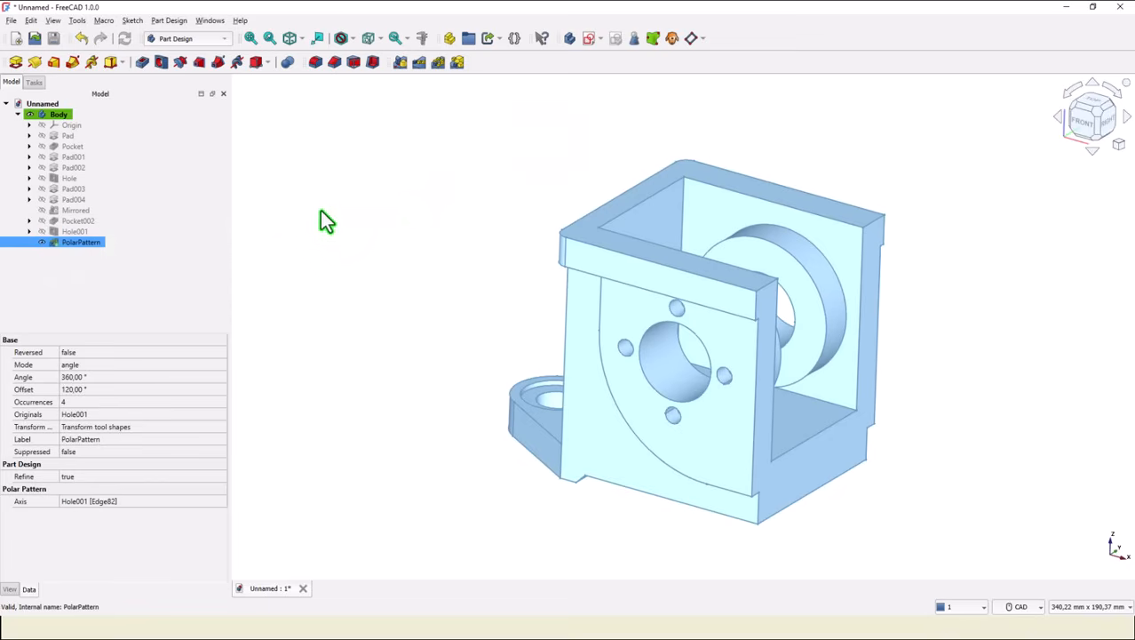
ctrl+click(54, 230)
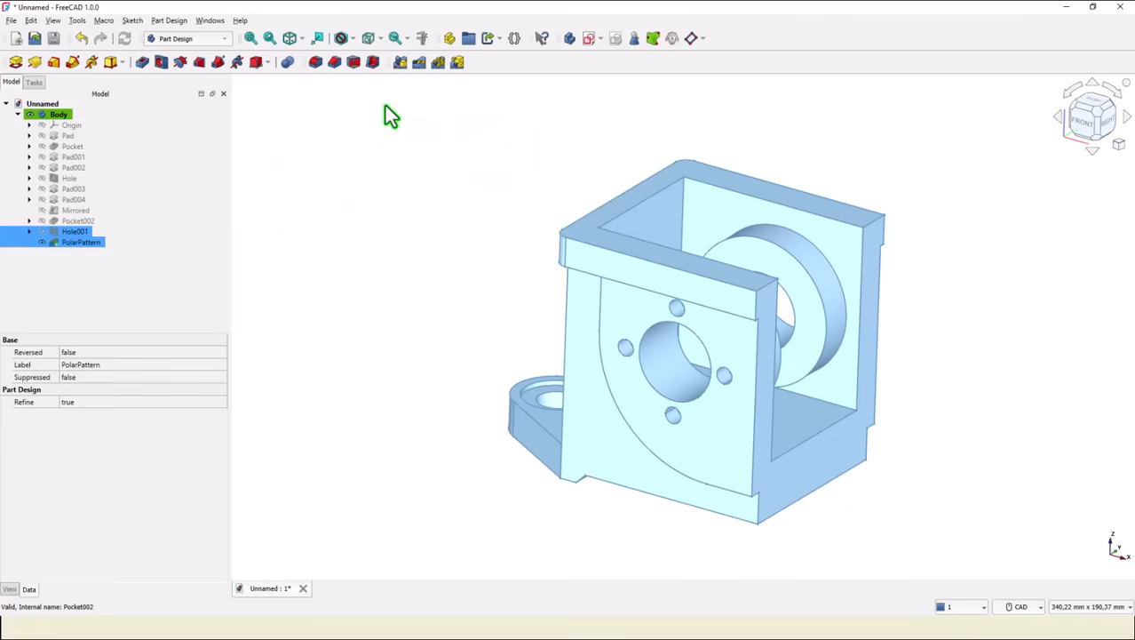
click(399, 63)
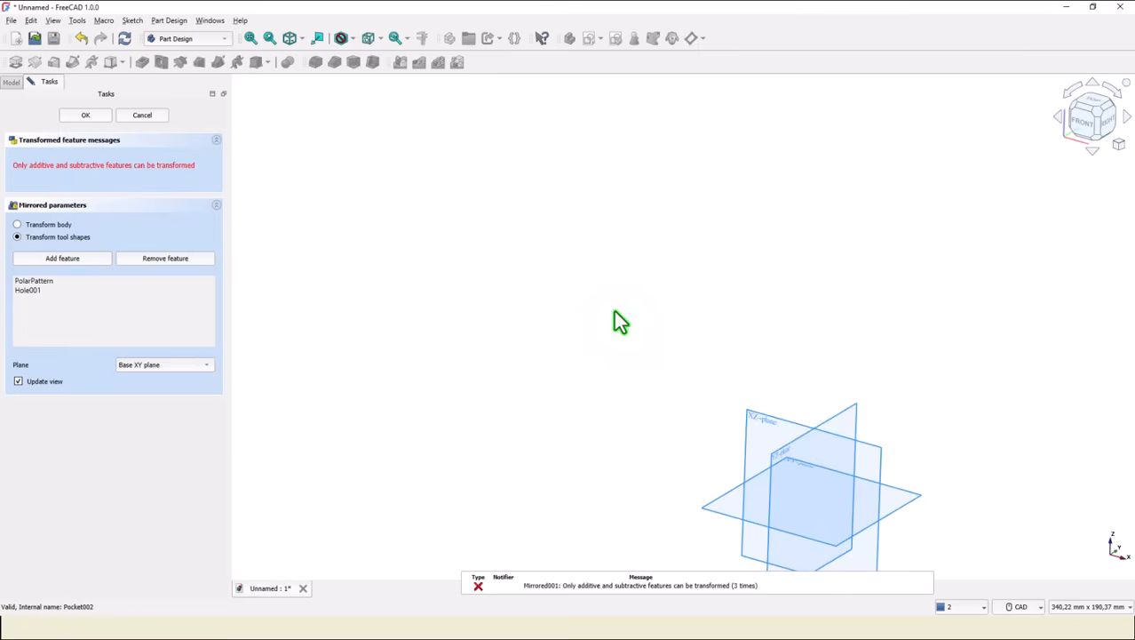
click(142, 116)
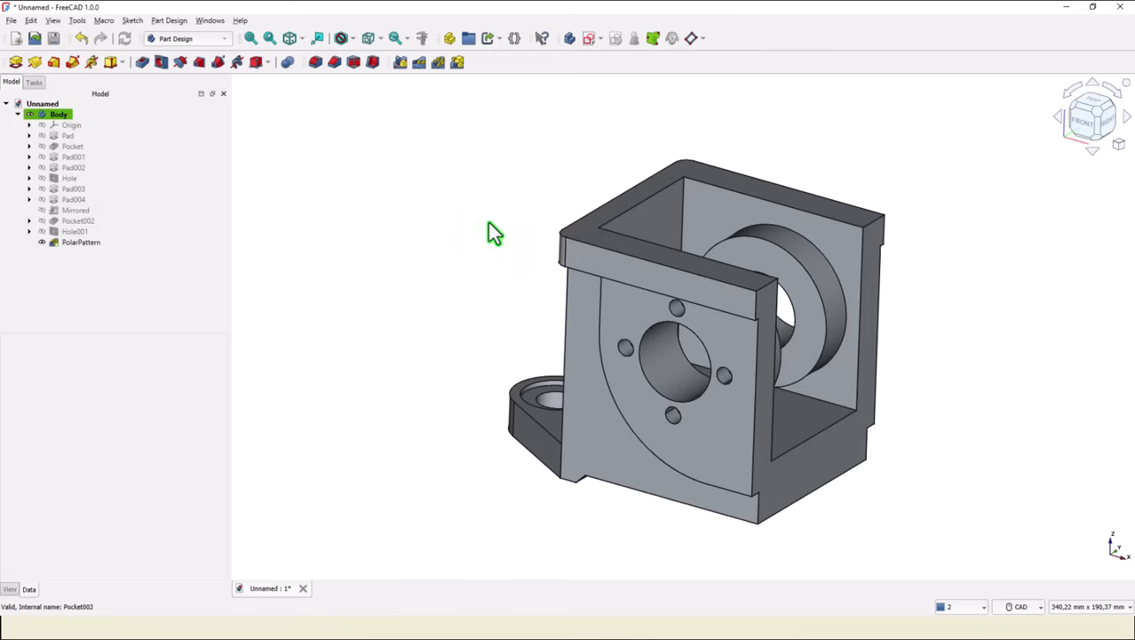
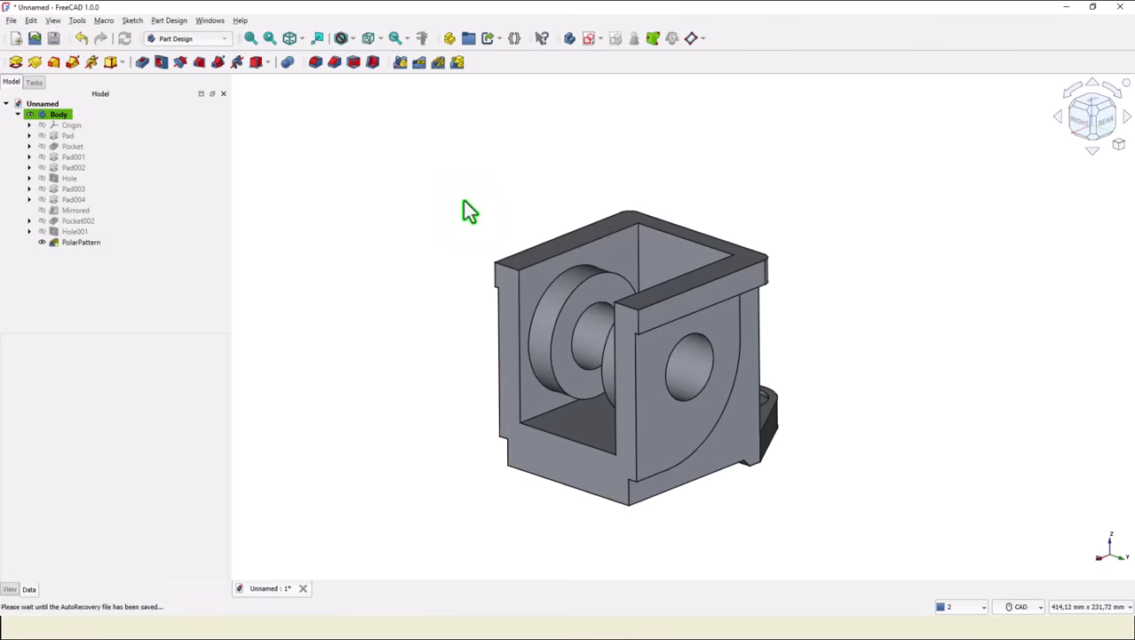
Start a new sketch on the outer face of the opposite side wall, around its bore.
key(3)
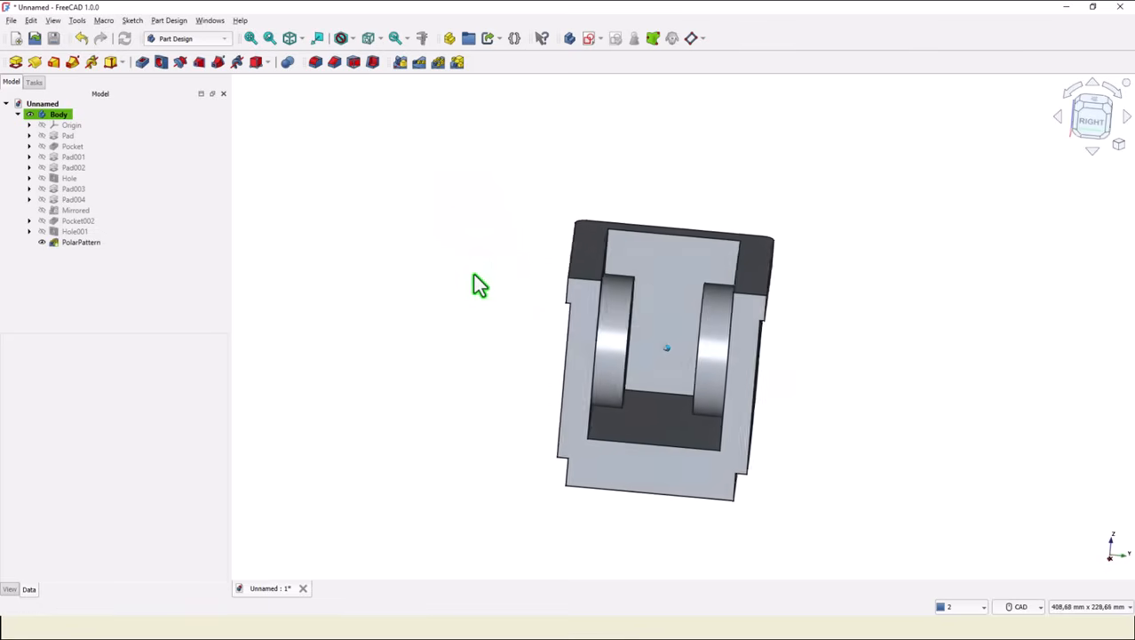
key(0)
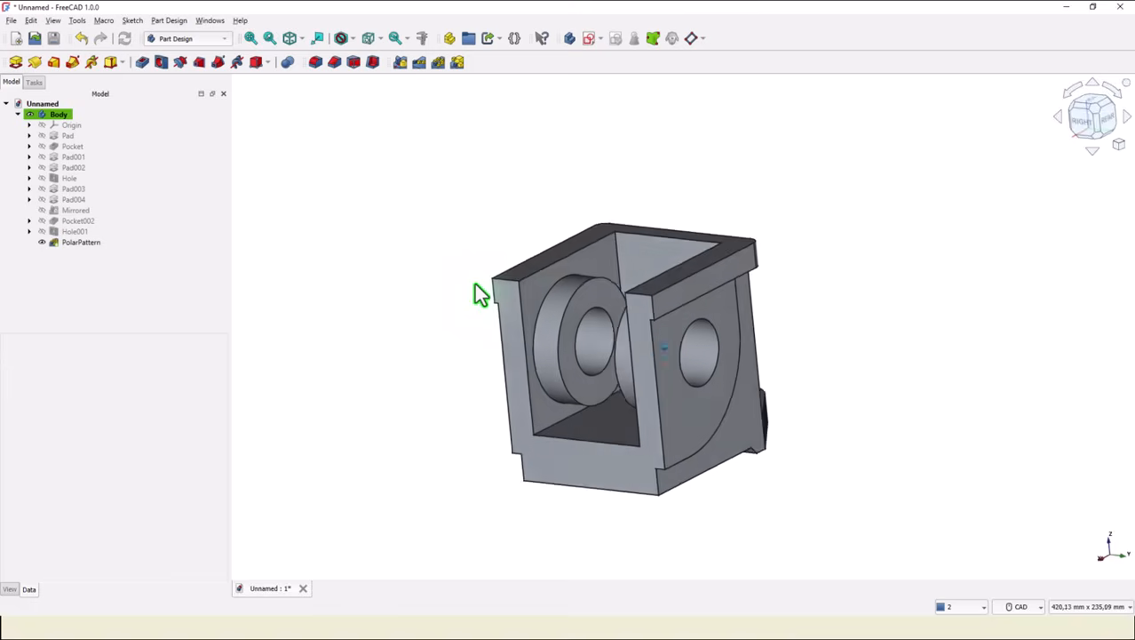
middle_drag(470, 282, 431, 253)
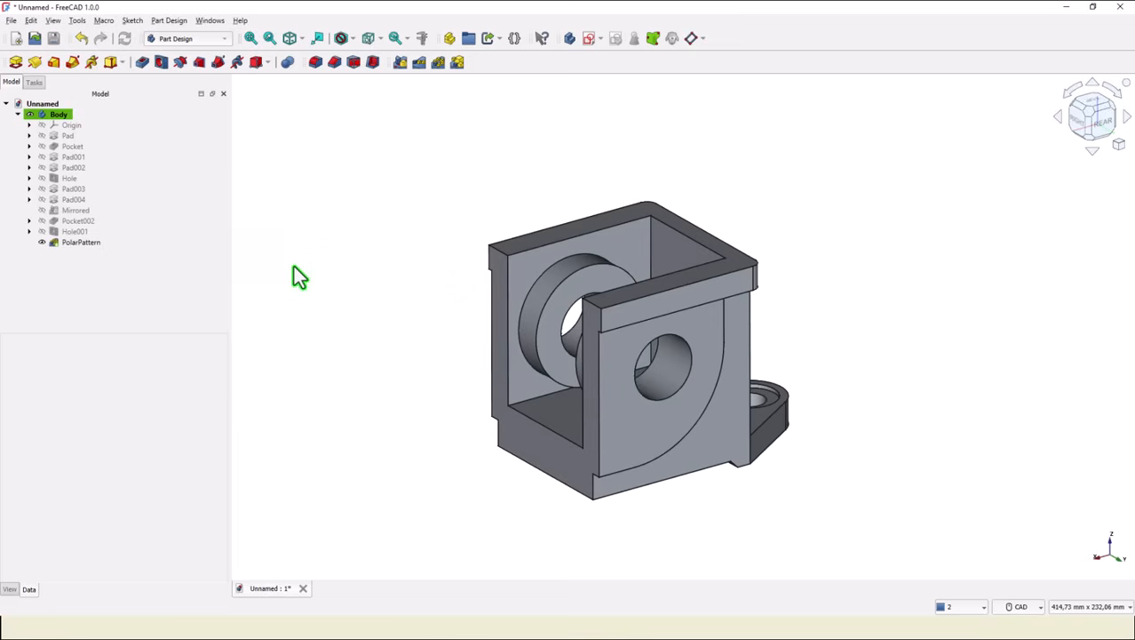
click(628, 435)
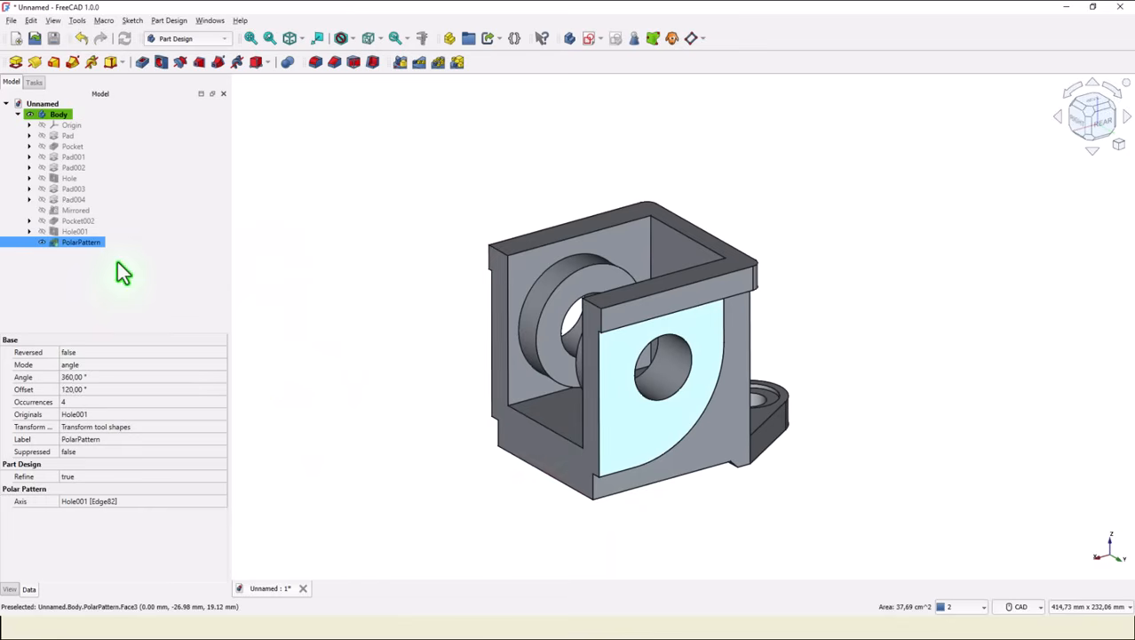
click(586, 39)
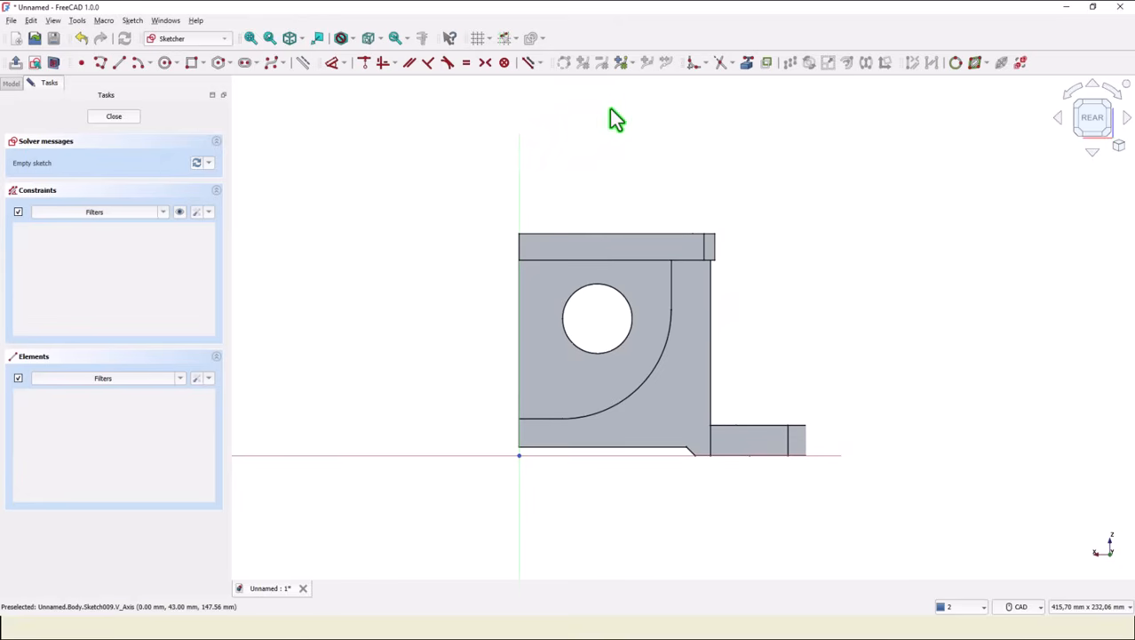
Project the bore's edge as external geometry and sketch a small circle below the bore centre.
click(748, 63)
click(626, 302)
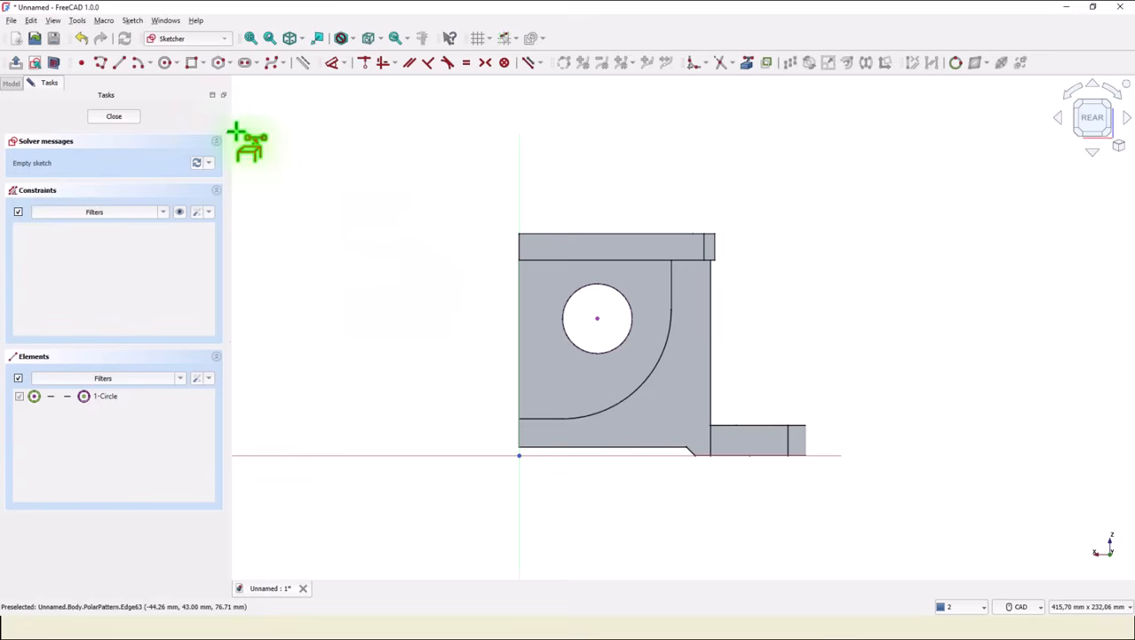
click(166, 64)
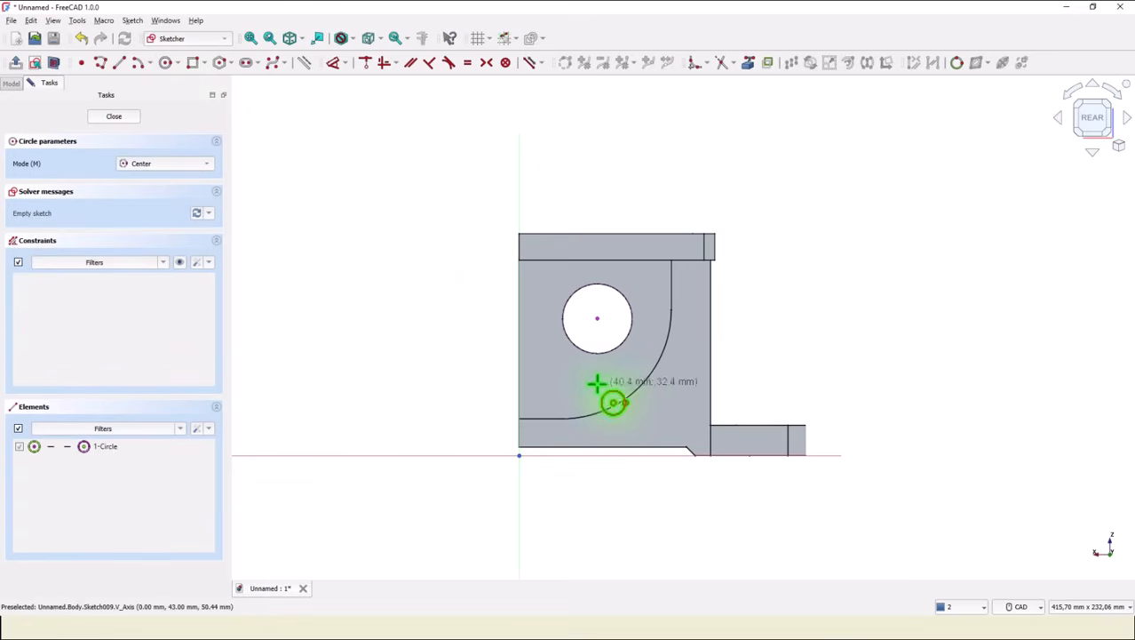
click(586, 380)
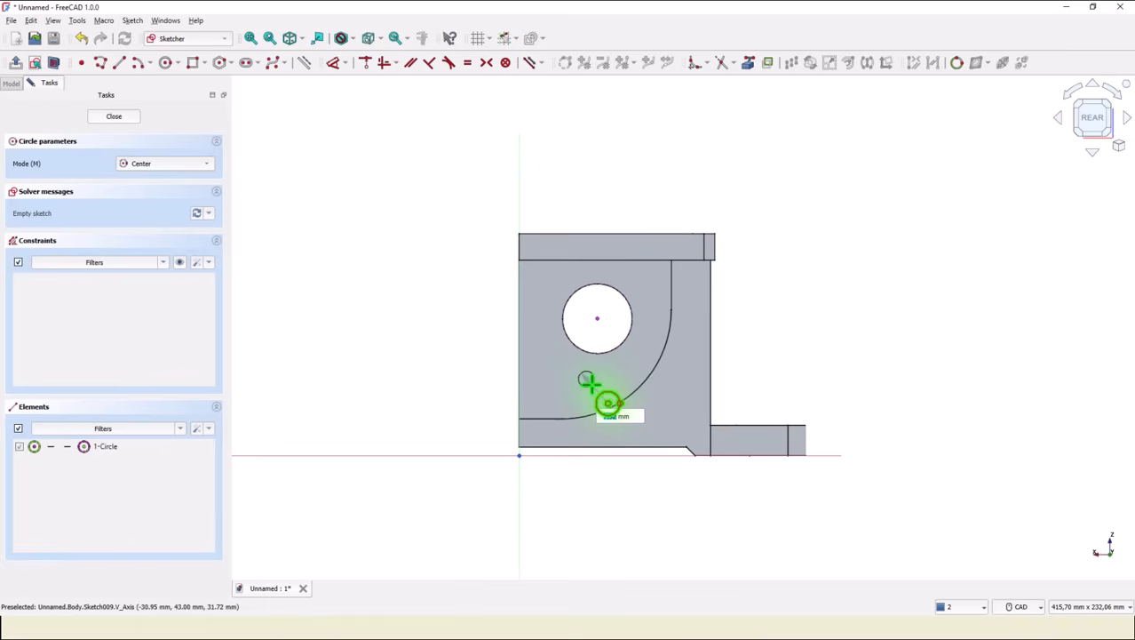
click(590, 383)
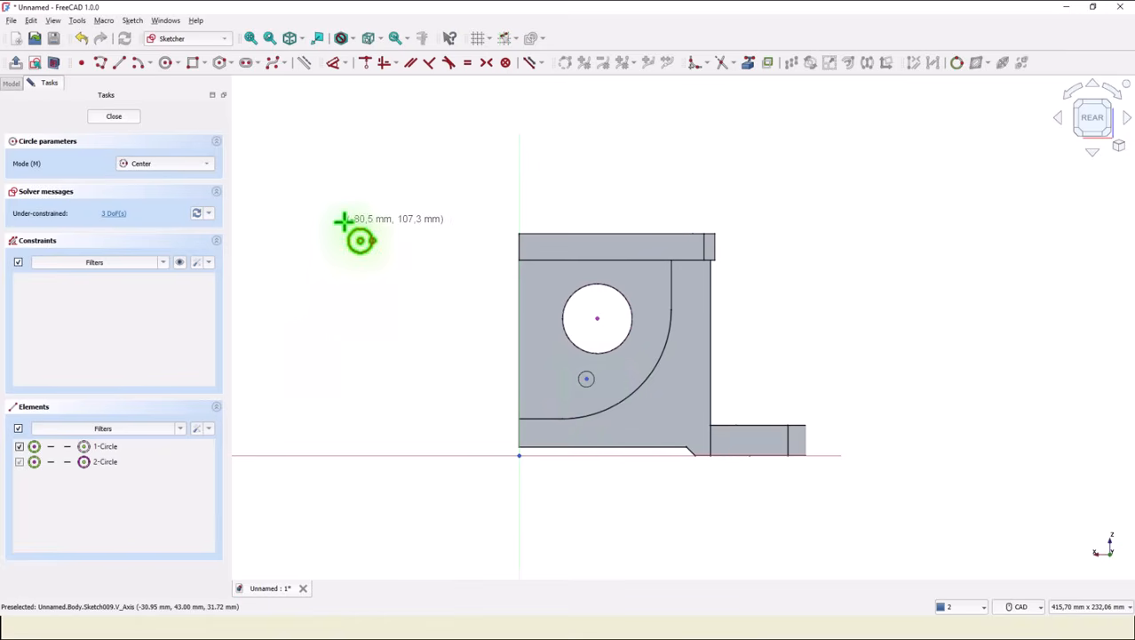
Constrain the small circle's centre vertically in line with the bore centre.
click(383, 65)
click(598, 317)
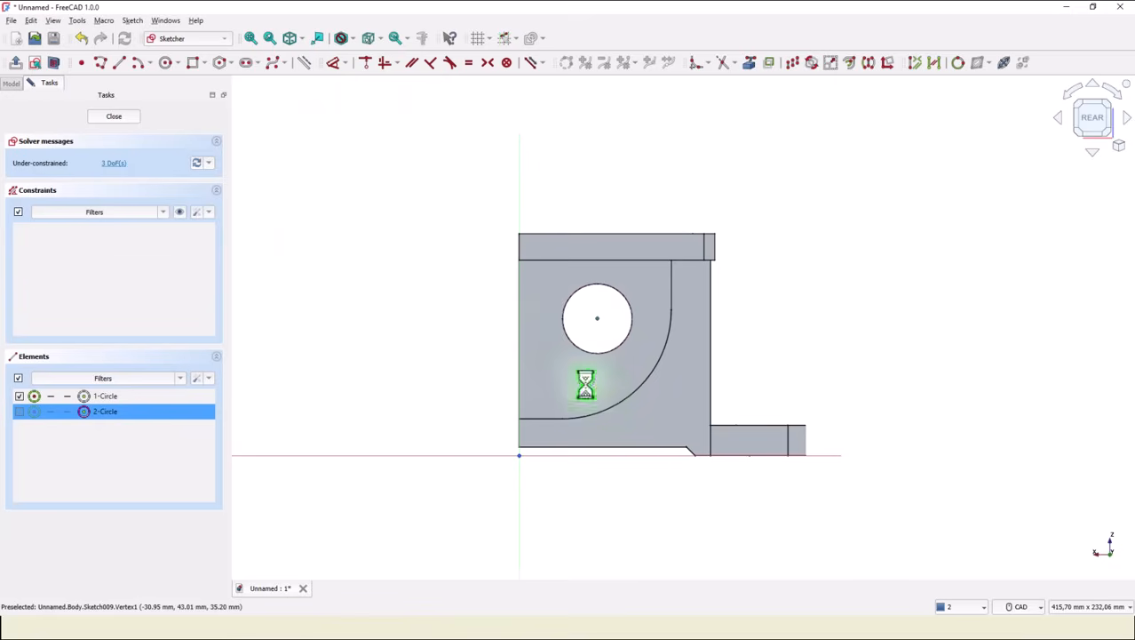
click(588, 379)
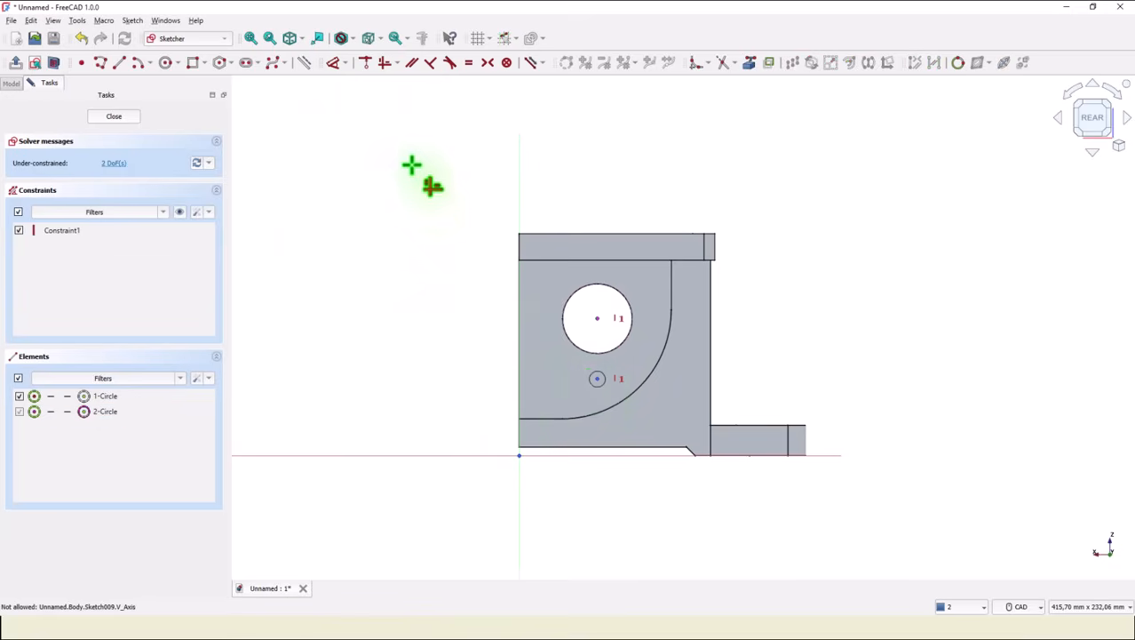
Dimension the small circle's centre 22 mm vertically below the bore centre.
click(334, 66)
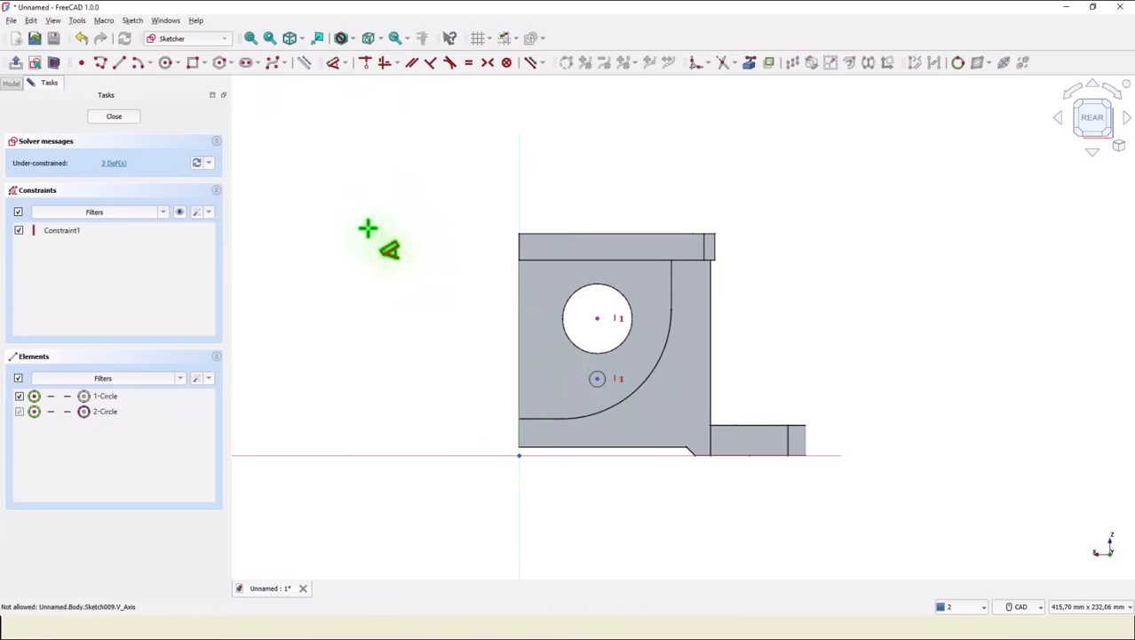
click(598, 319)
click(598, 379)
click(472, 340)
text(22)
key(Return)
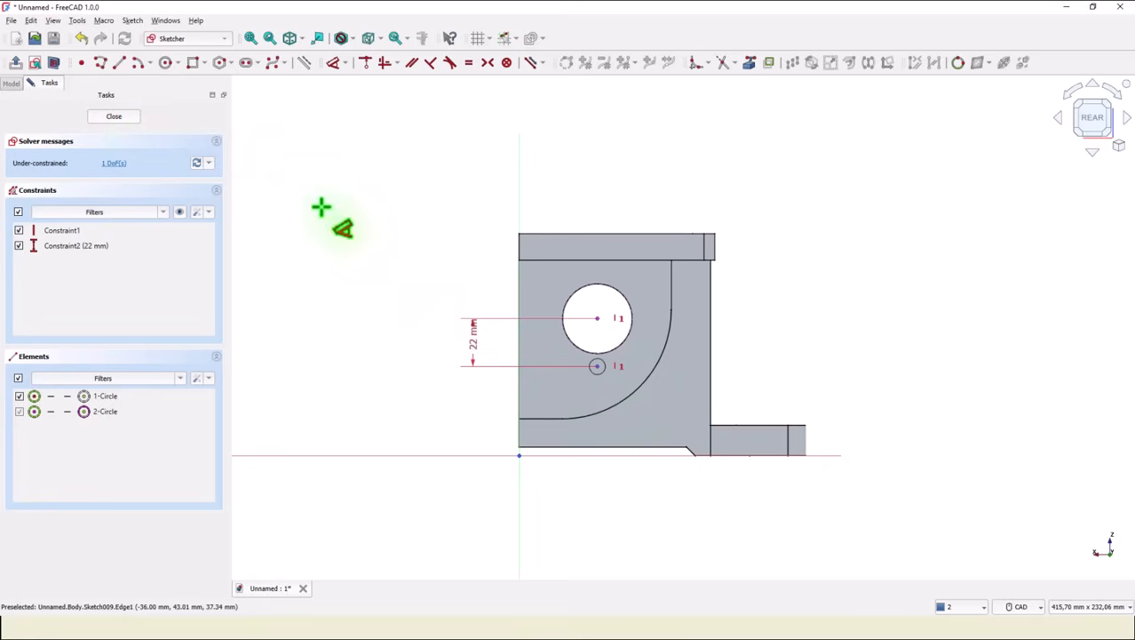
Close the sketch and create a Hole from it with the ISO metric regular profile and size M8.
click(113, 117)
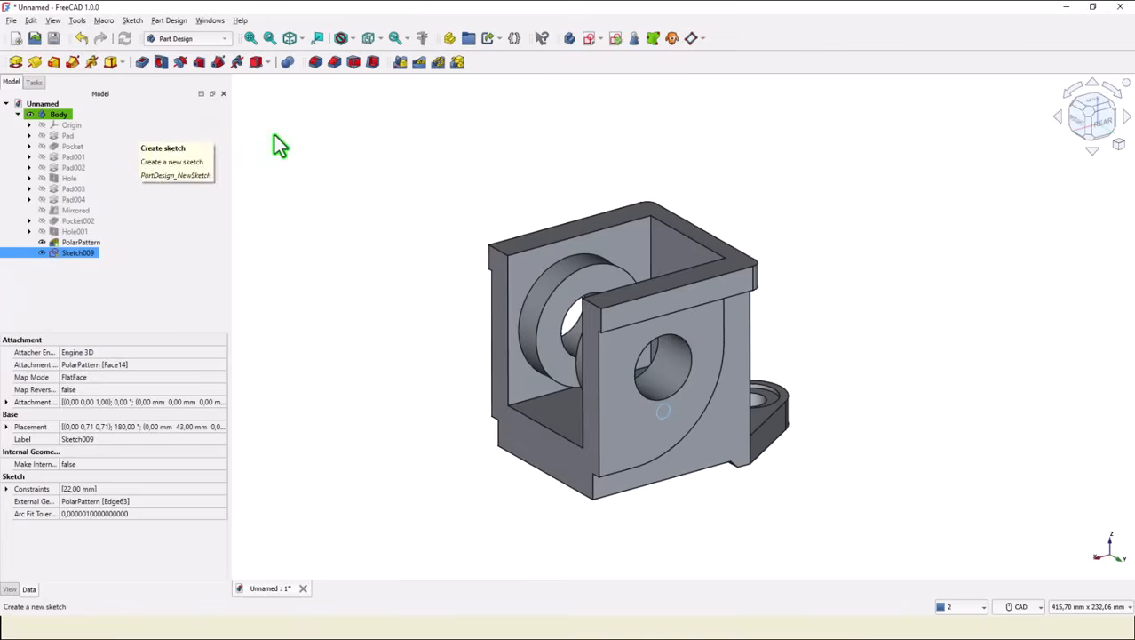
click(162, 63)
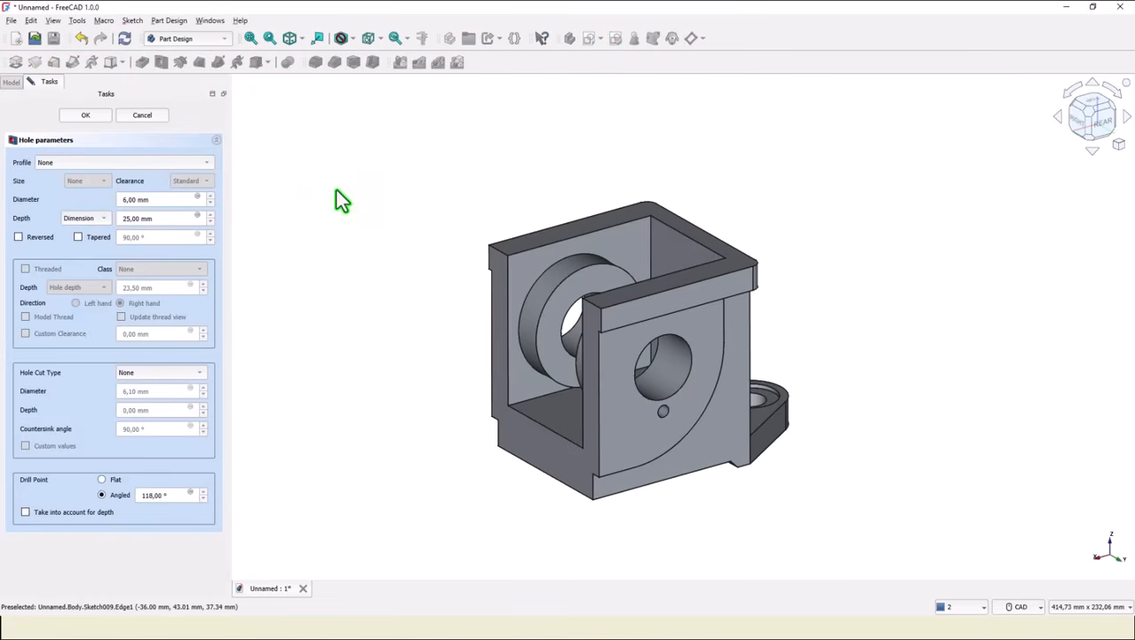
click(40, 164)
click(79, 187)
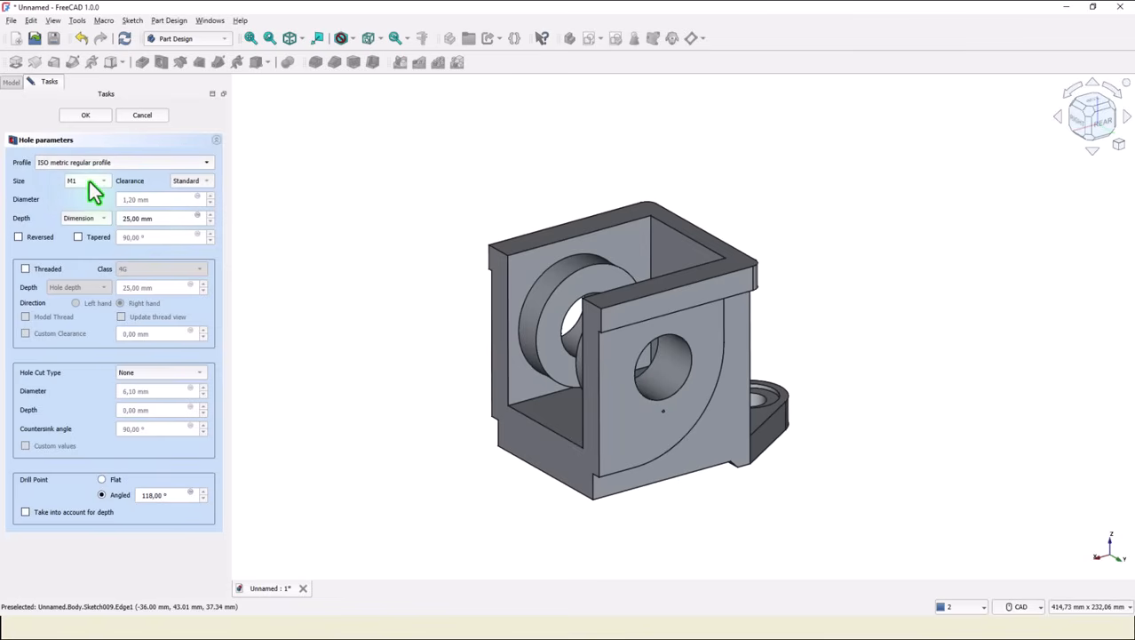
click(89, 181)
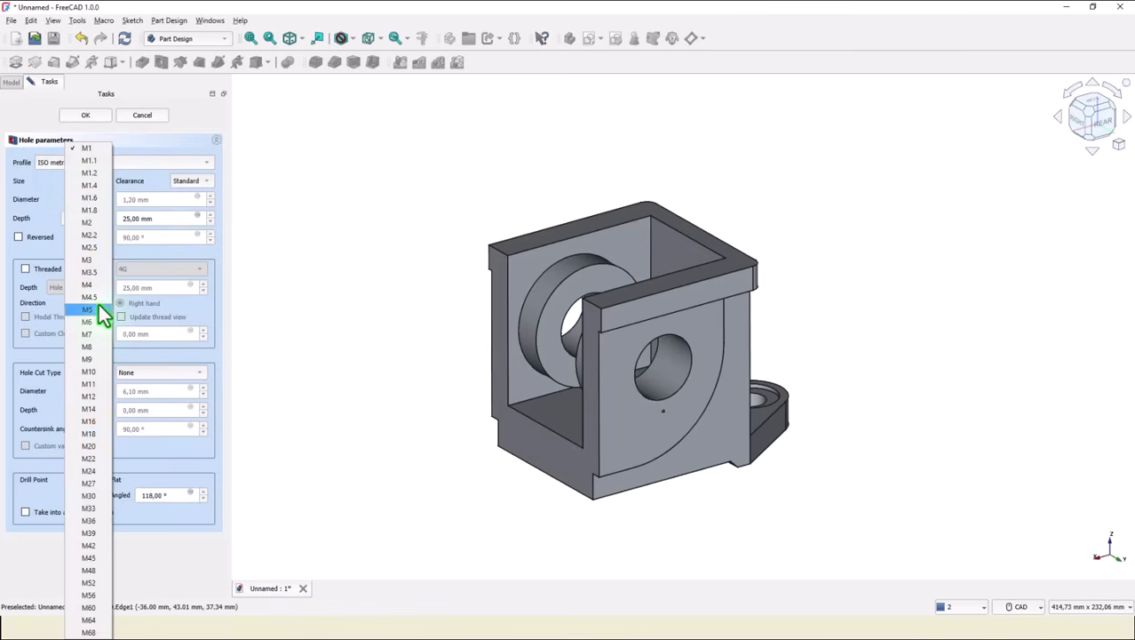
click(99, 355)
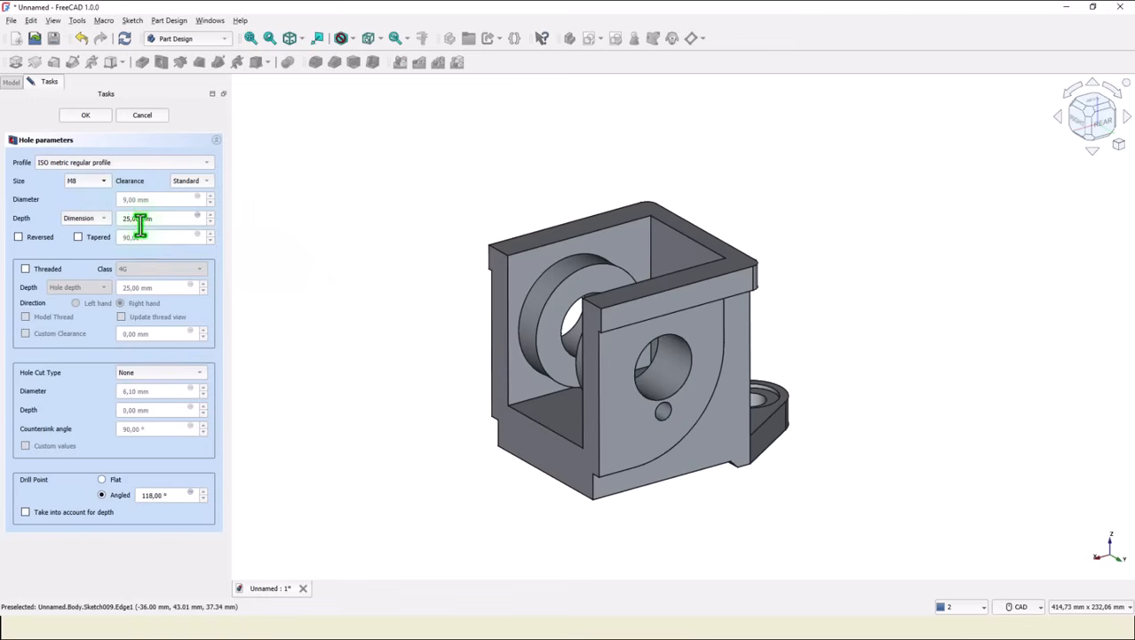
Set the hole depth to 8 mm, enable threading, and confirm the hole.
drag(152, 219, 96, 223)
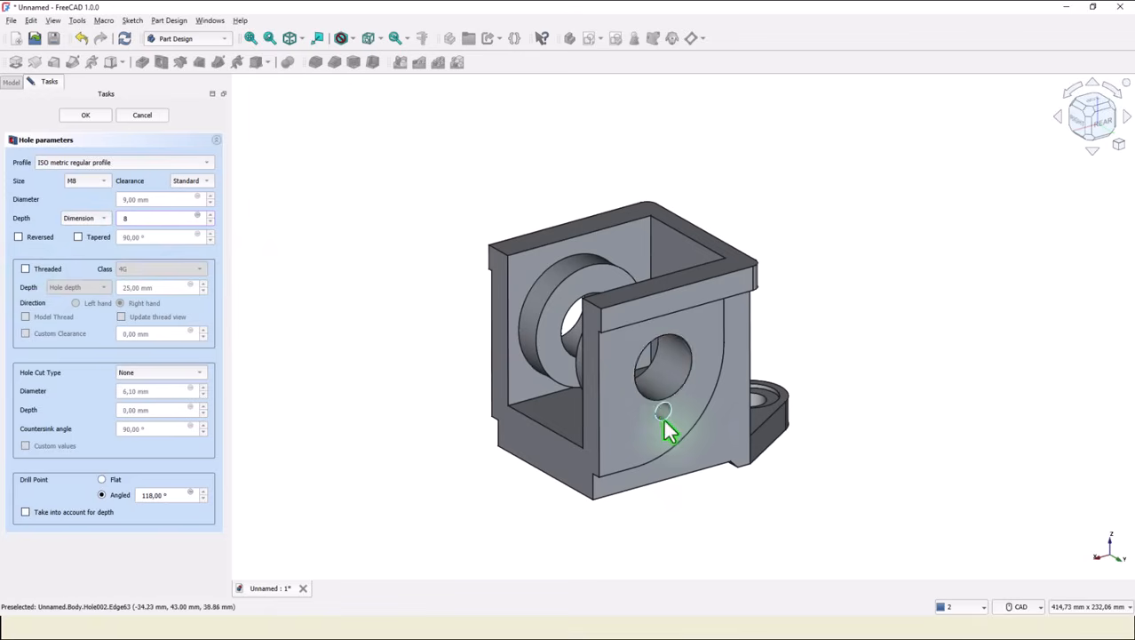
click(25, 269)
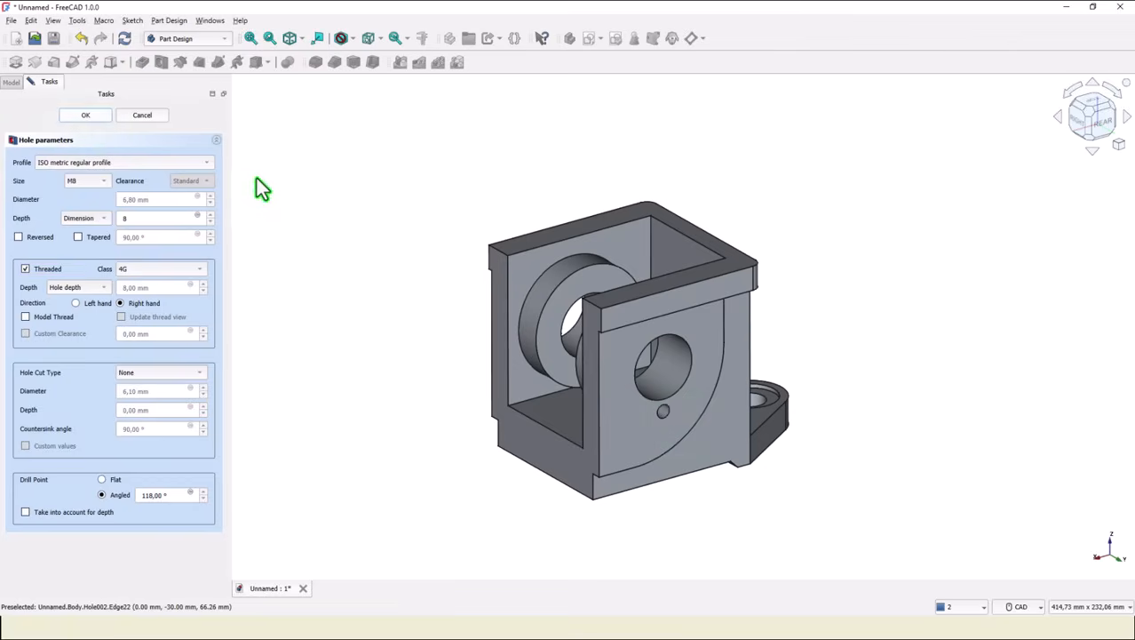
click(60, 223)
click(62, 257)
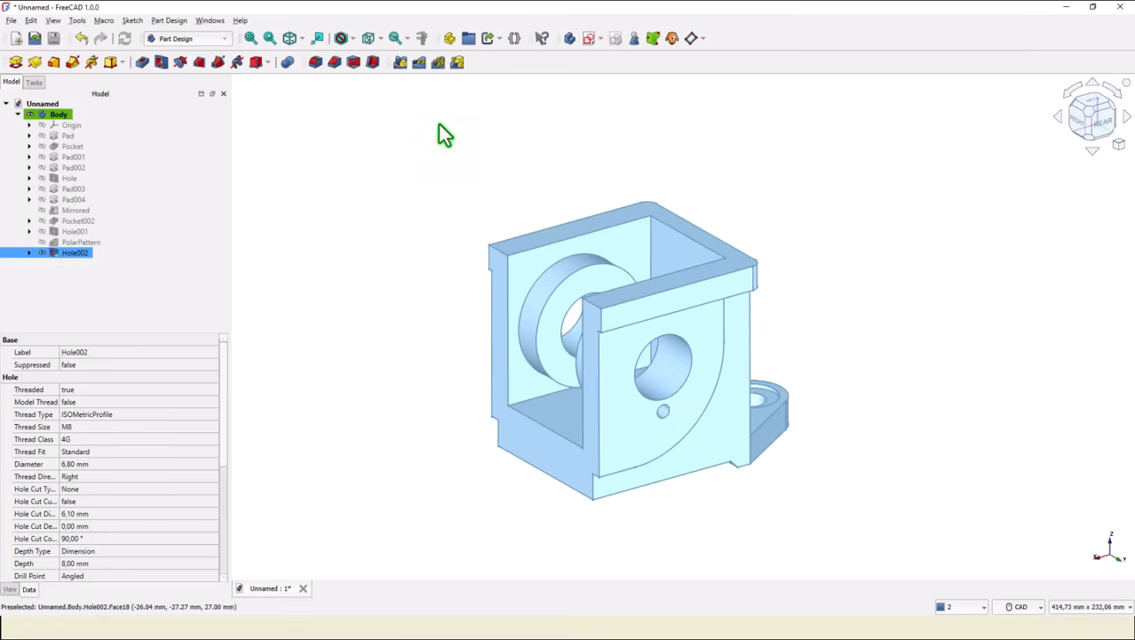
Polar-pattern the new threaded hole around the bore's edge with 4 occurrences over 360°.
click(438, 64)
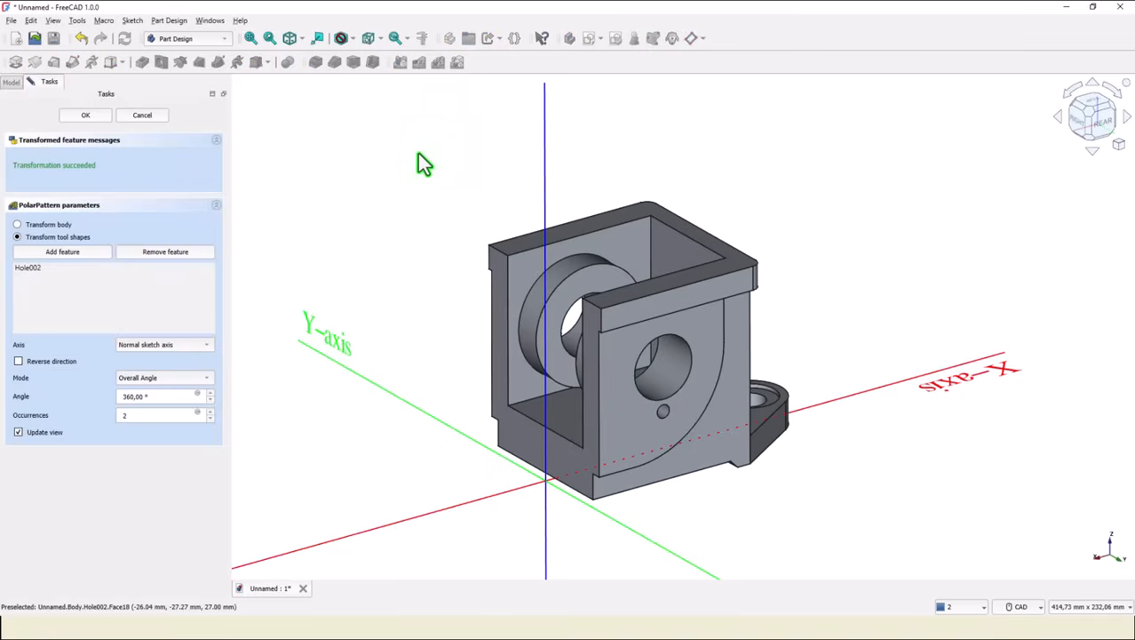
click(148, 347)
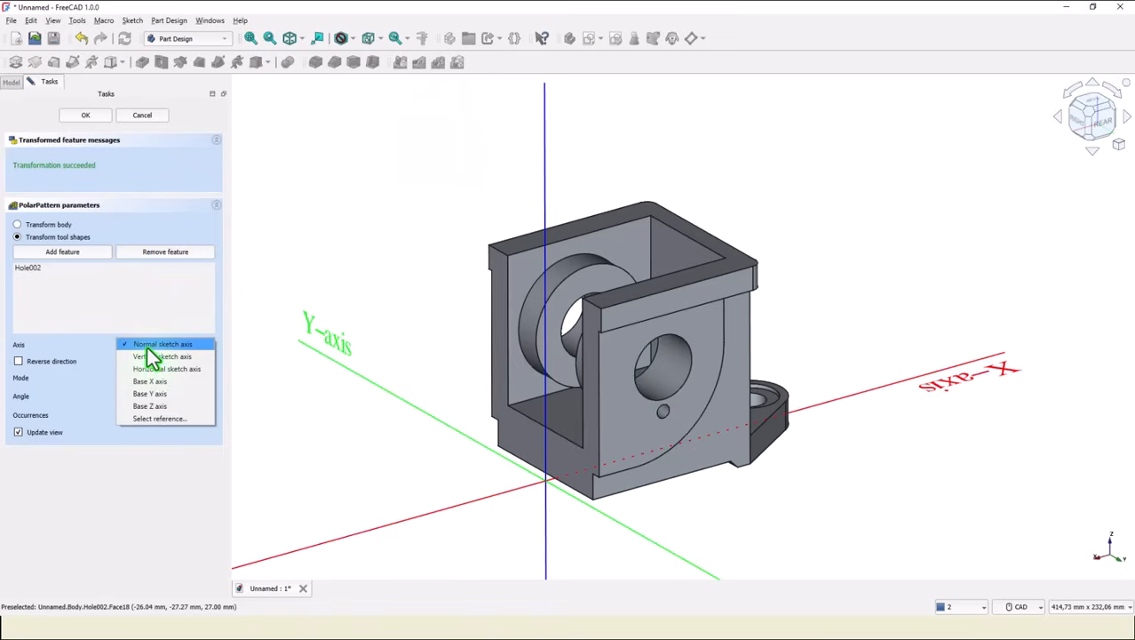
click(174, 418)
click(658, 407)
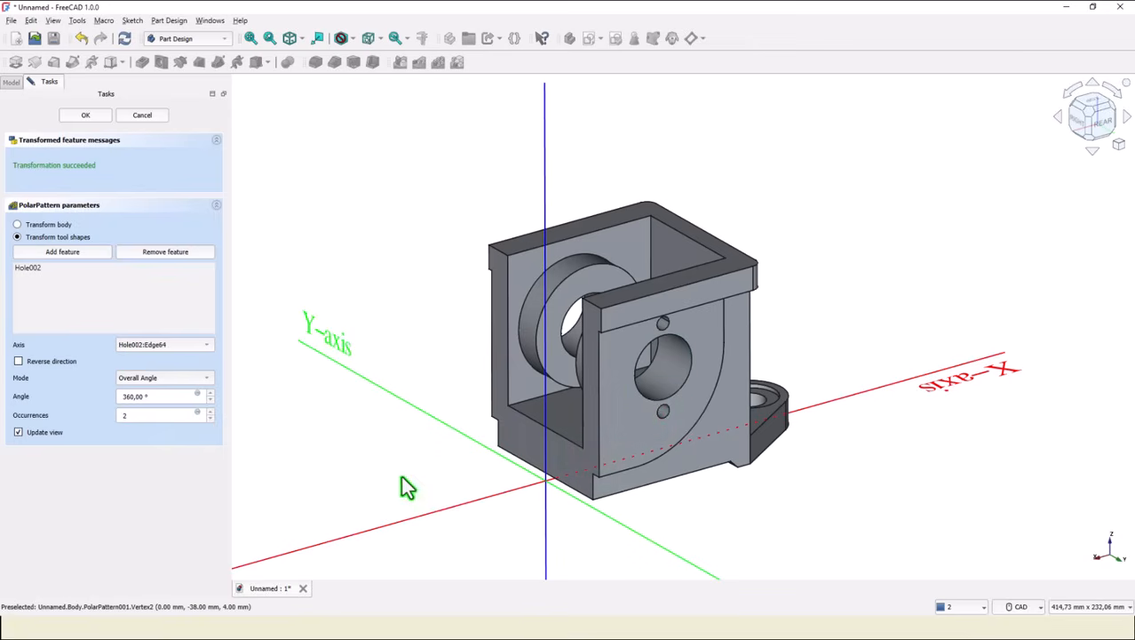
double_click(145, 418)
text(4)
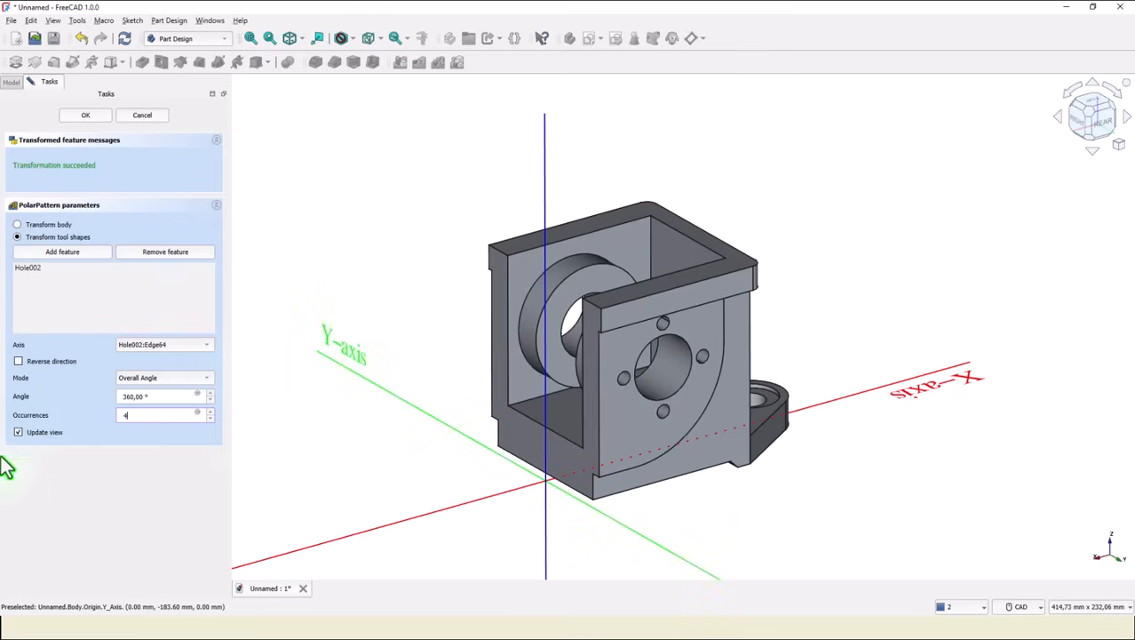
click(97, 113)
Start a new sketch on the top face of the housing's walls.
click(289, 39)
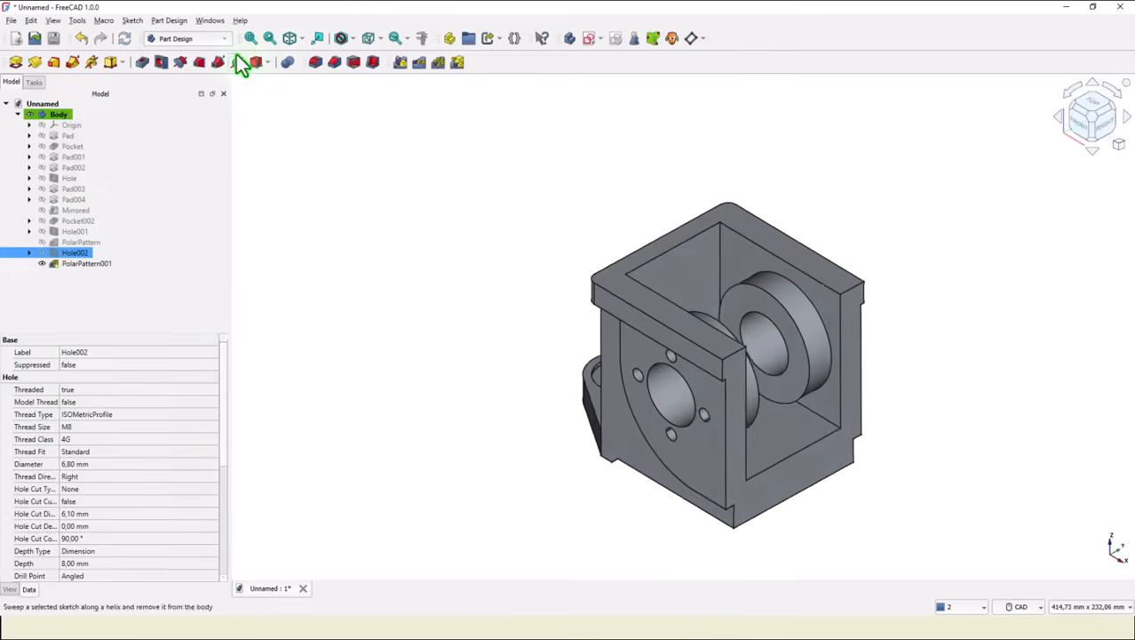
click(253, 38)
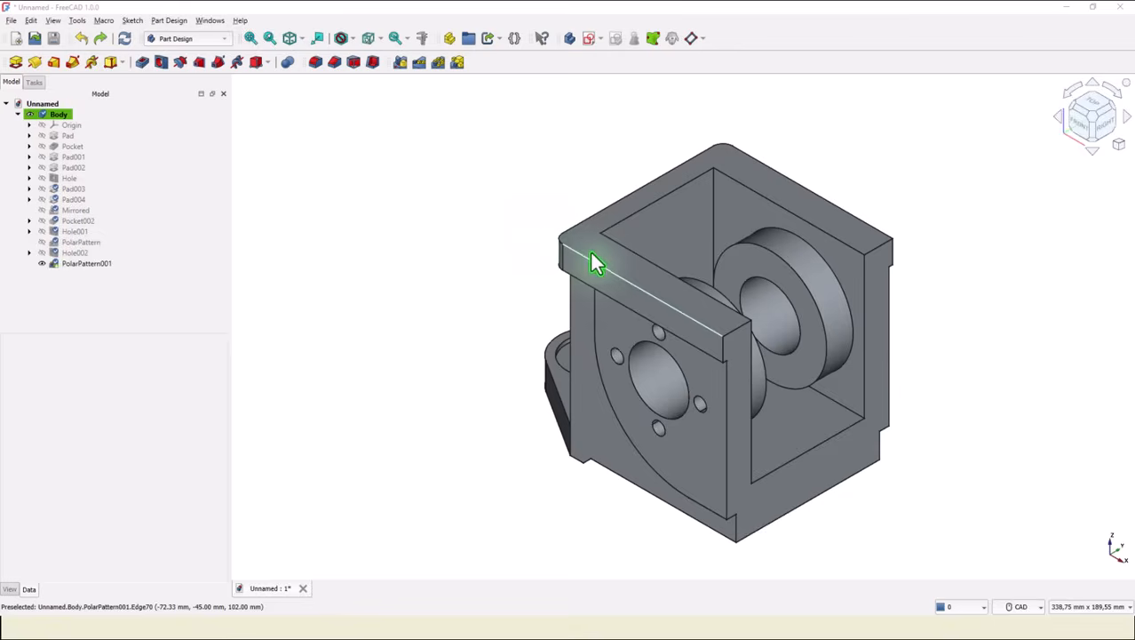
click(580, 240)
click(588, 38)
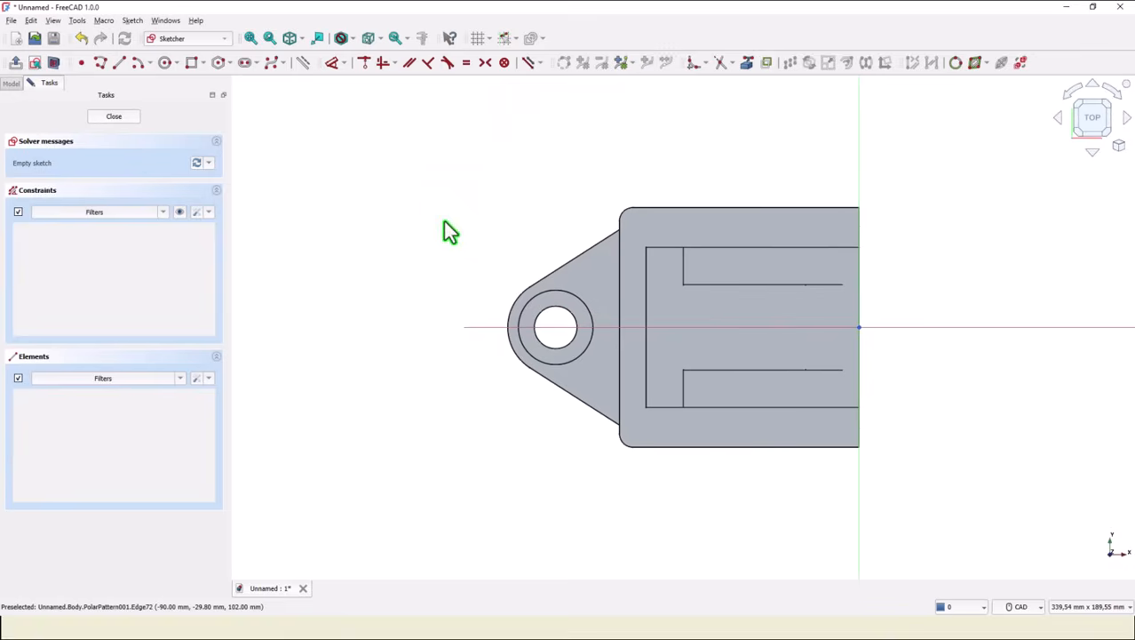
Project the inner opening's three edges into the sketch as external geometry.
click(747, 62)
click(664, 248)
click(645, 337)
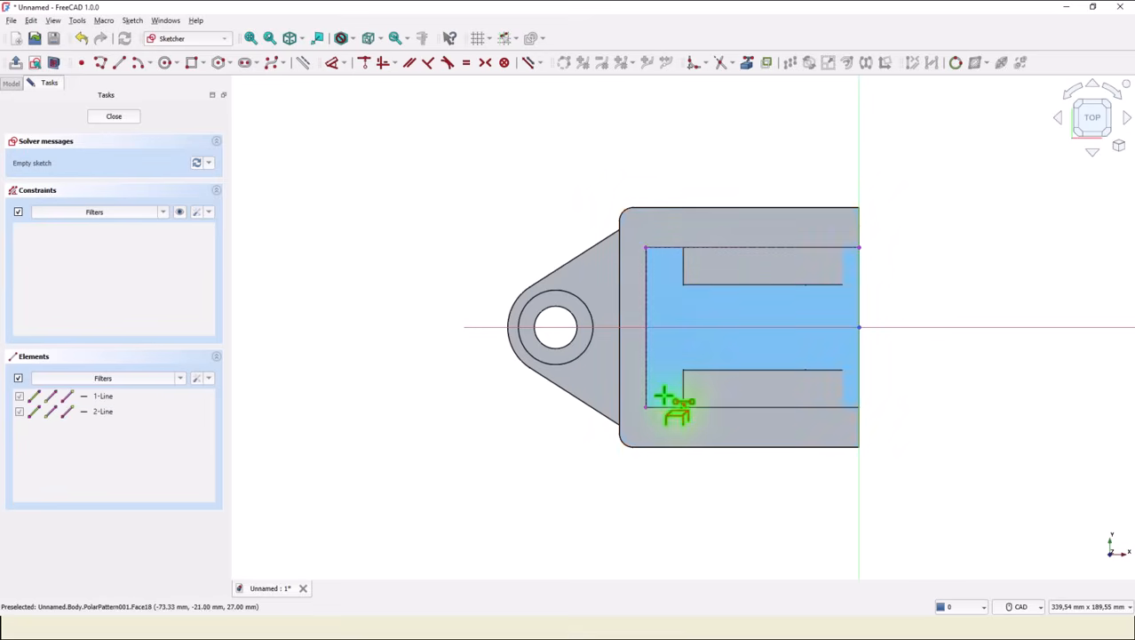
click(671, 407)
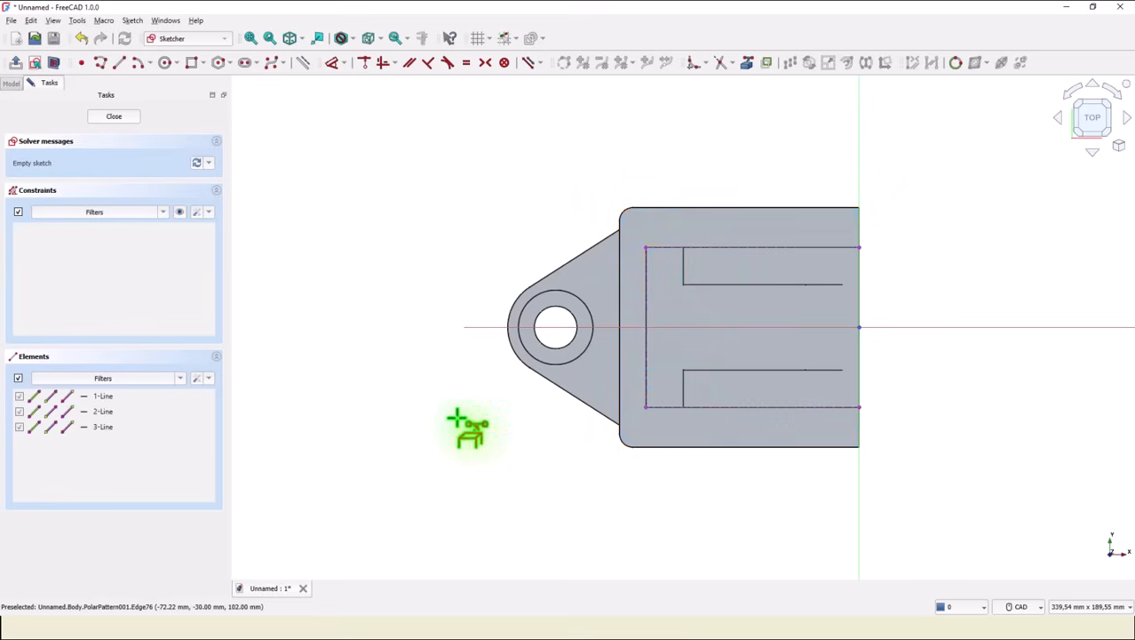
Draw a 10 mm diameter circle centred on the opening's upper corner.
scroll(646, 271, up, 5)
scroll(710, 255, down, 4)
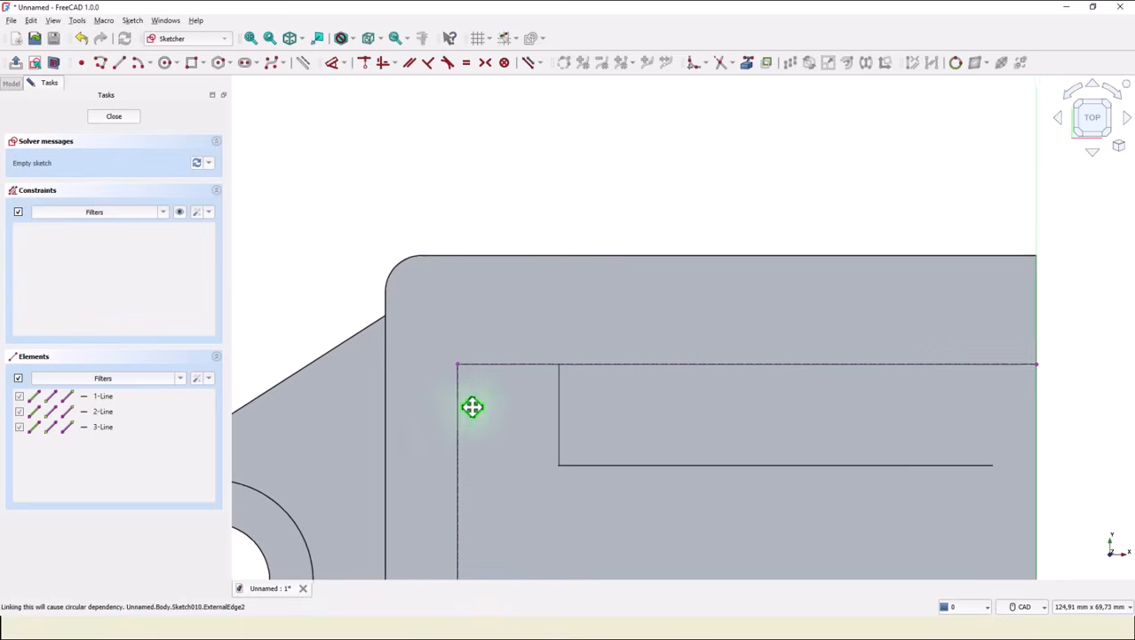
click(166, 64)
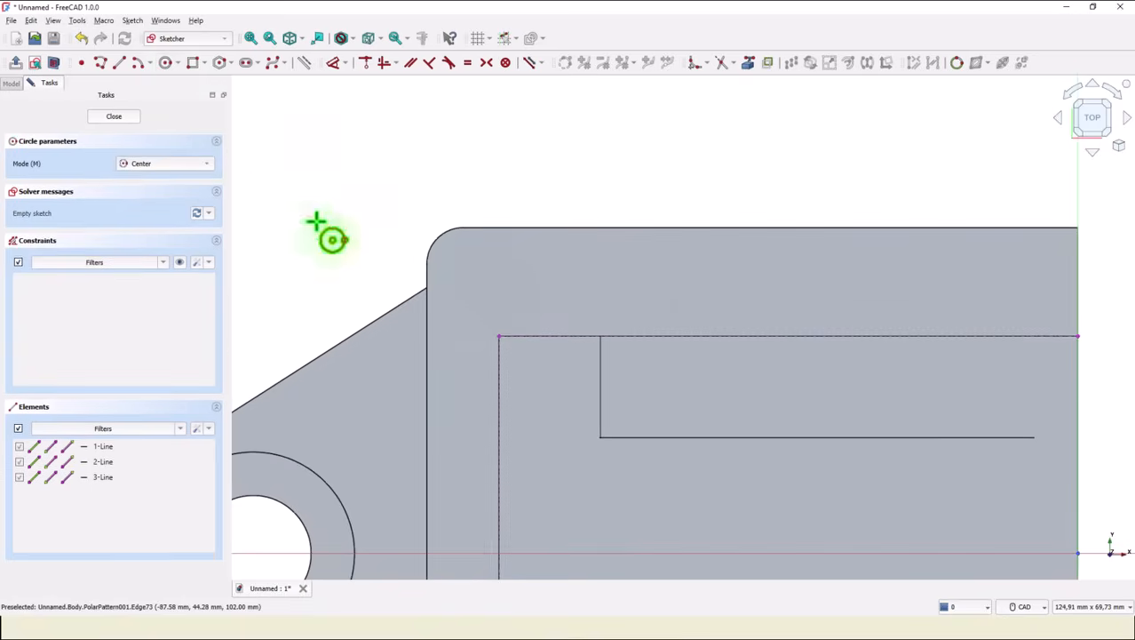
click(499, 336)
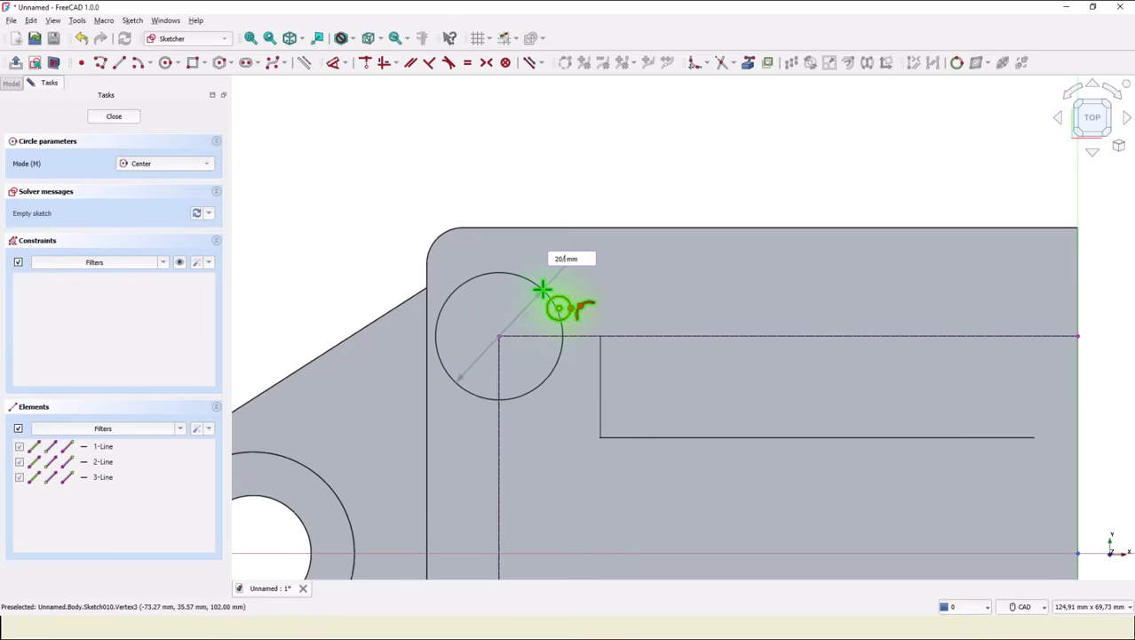
key(Return)
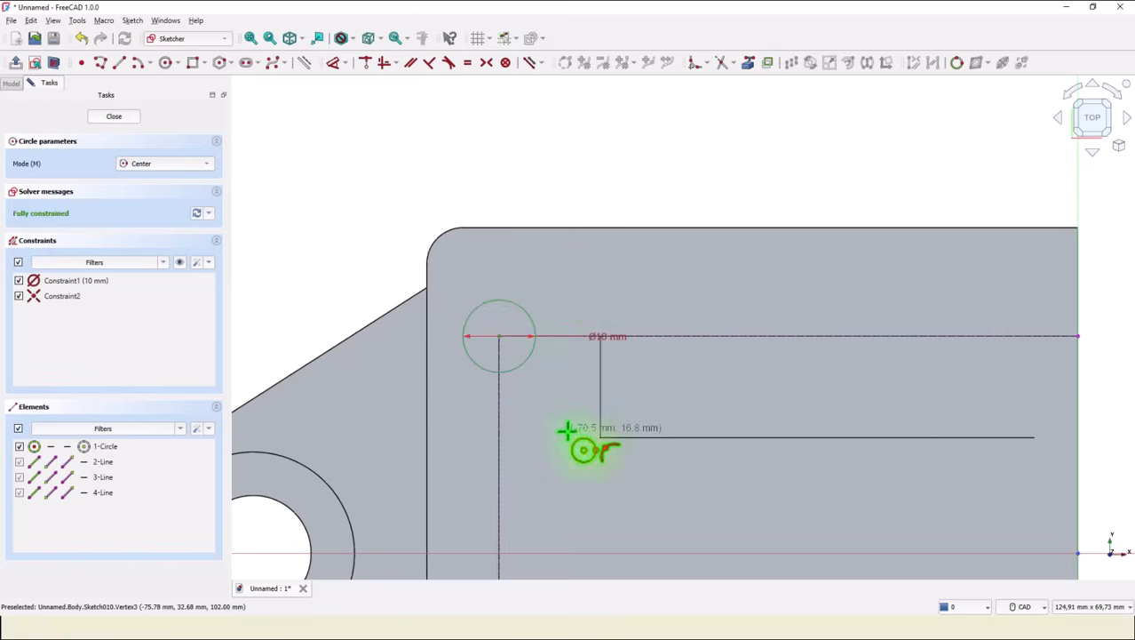
middle_drag(577, 439, 591, 208)
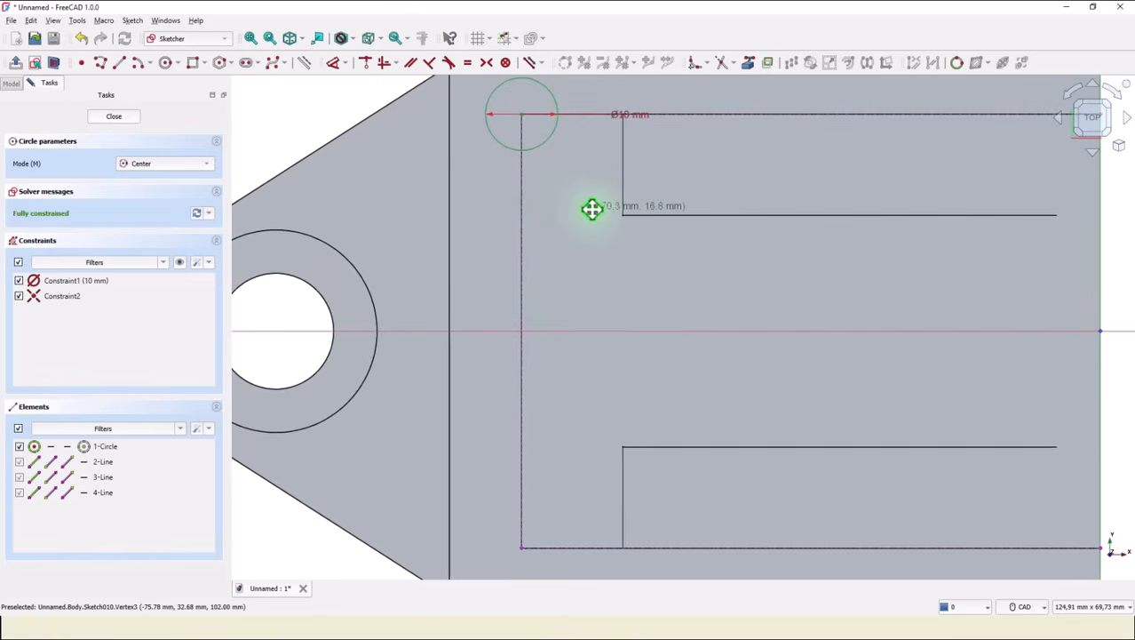
Draw a second circle centred on the opening's lower corner and constrain it equal to the first circle.
click(521, 545)
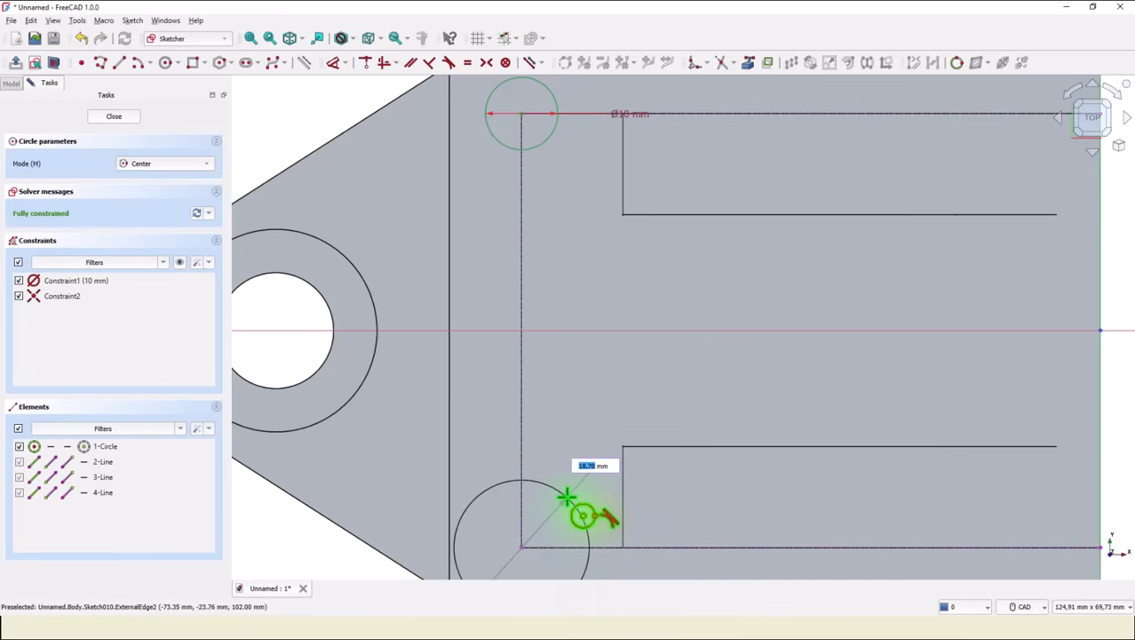
click(567, 494)
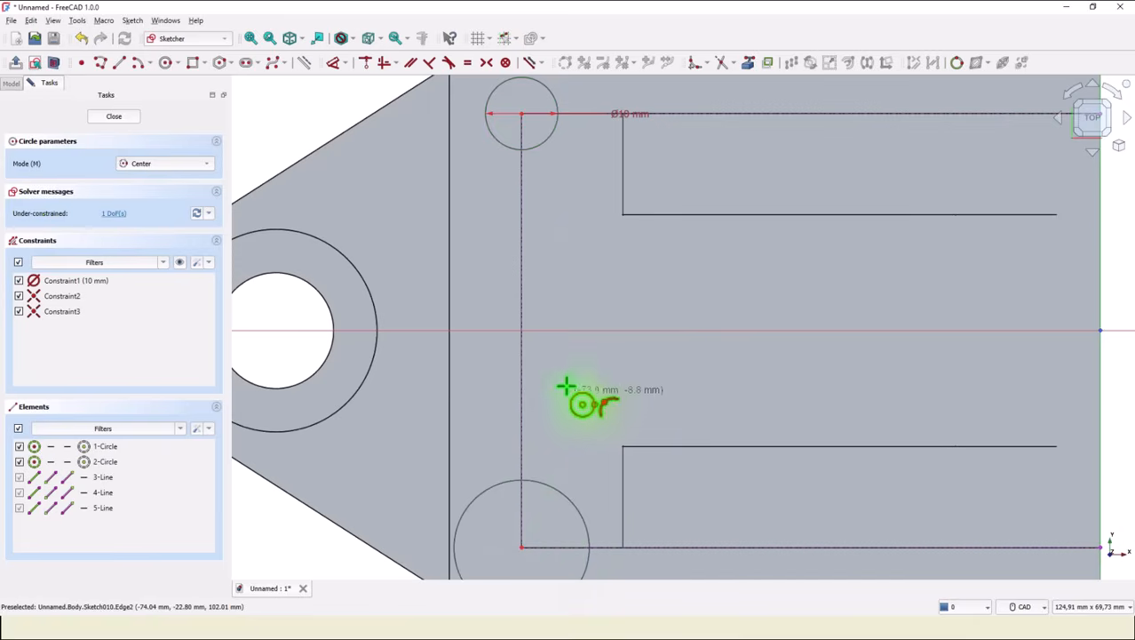
click(470, 62)
click(549, 143)
click(543, 480)
Trim both circles so only the quarter arcs inside the opening's corners remain.
scroll(559, 429, down, 1)
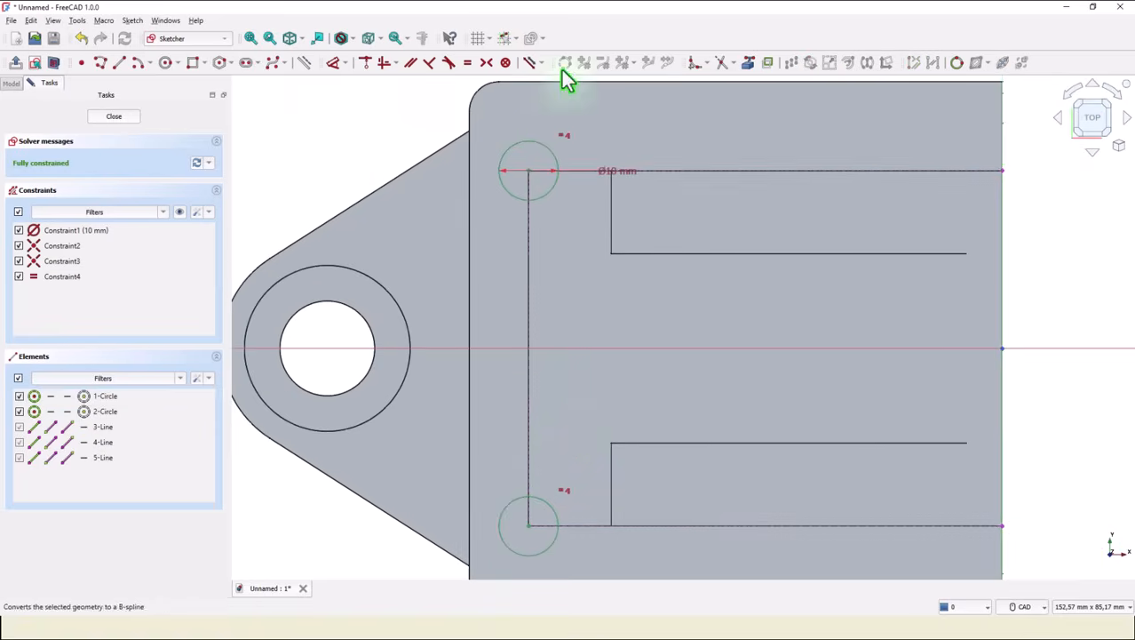
click(722, 64)
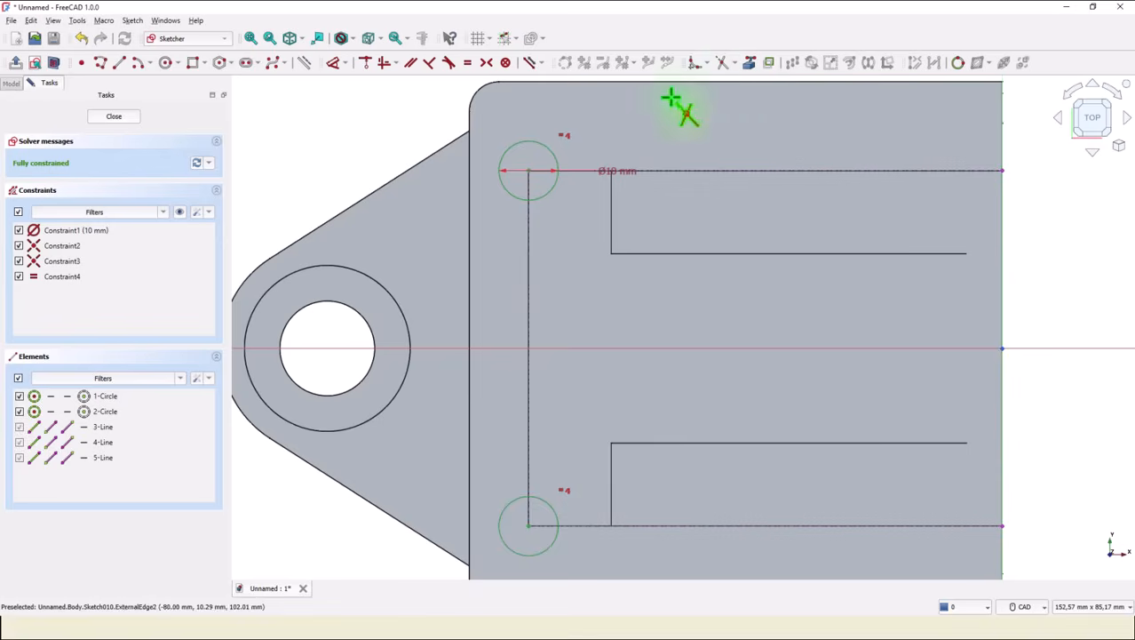
click(554, 153)
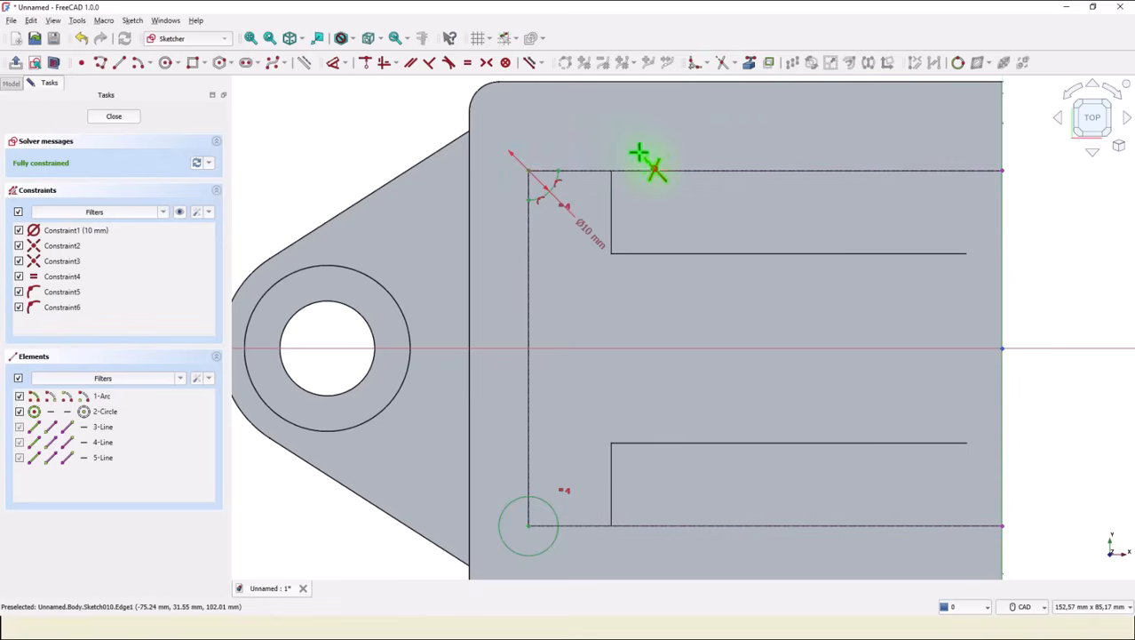
click(502, 544)
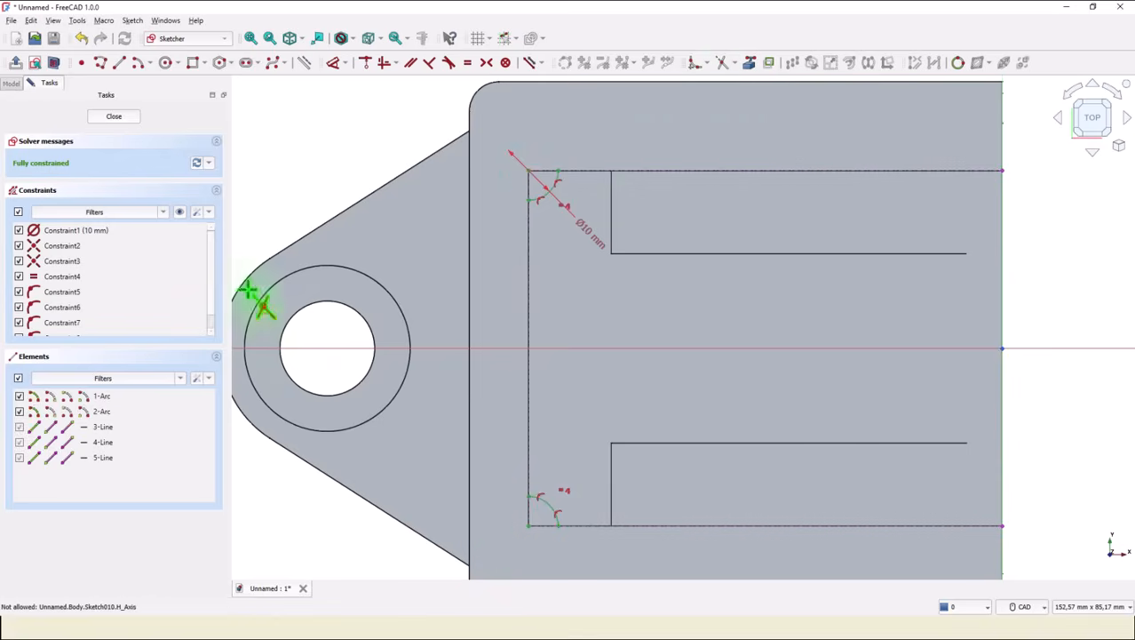
Draw two lines along the opening's edges from the upper arc's ends to its corner, closing that profile.
scroll(339, 182, up, 2)
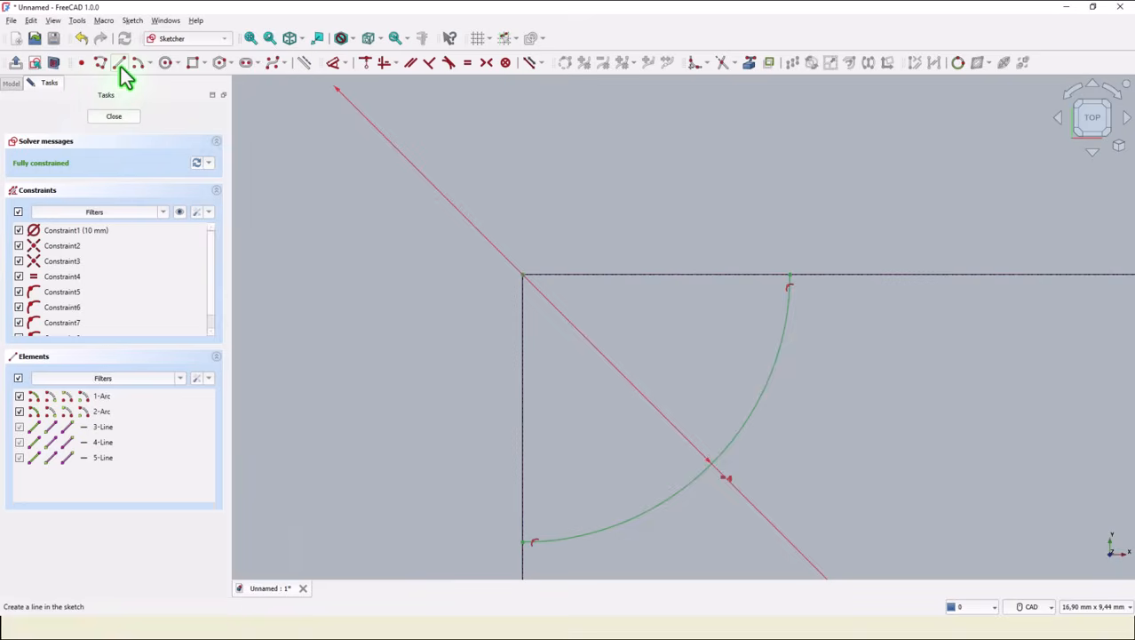
click(120, 63)
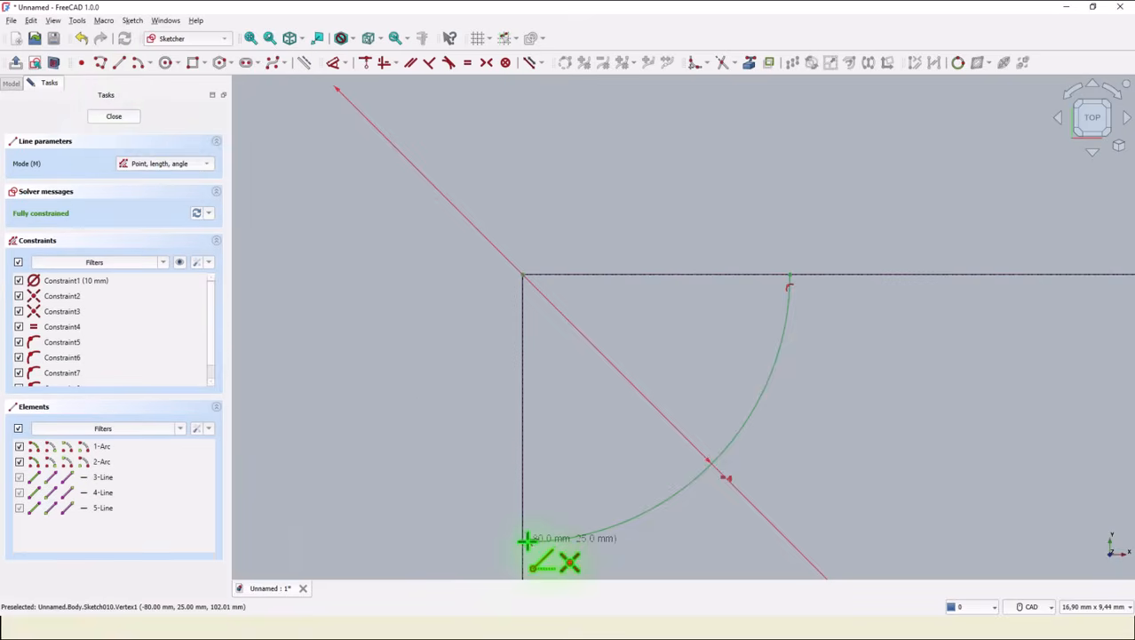
click(524, 541)
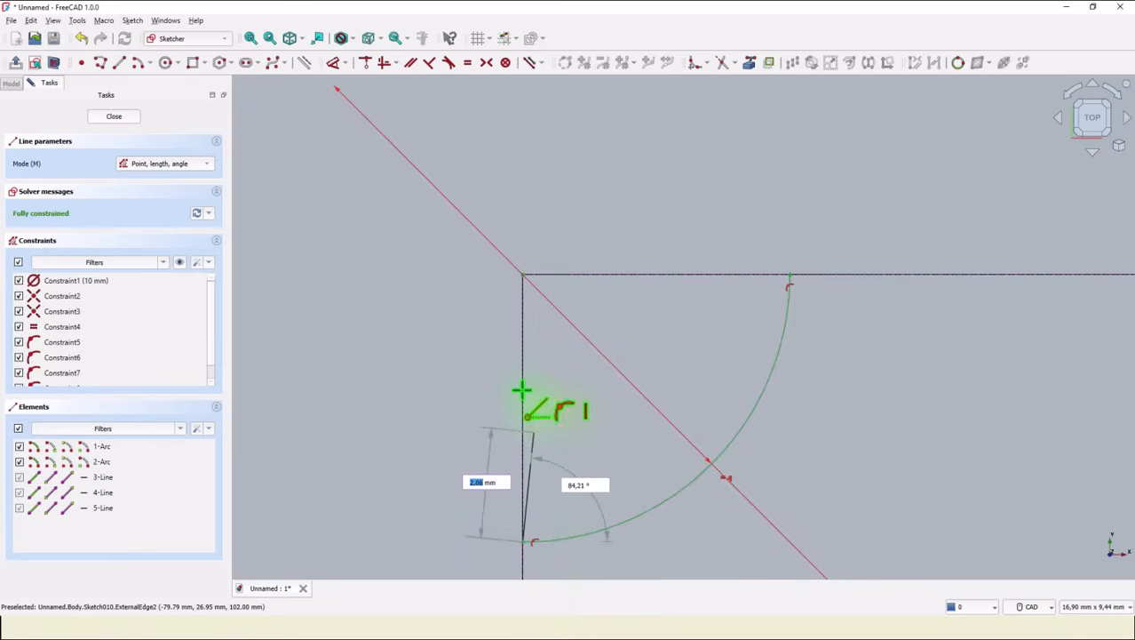
click(524, 273)
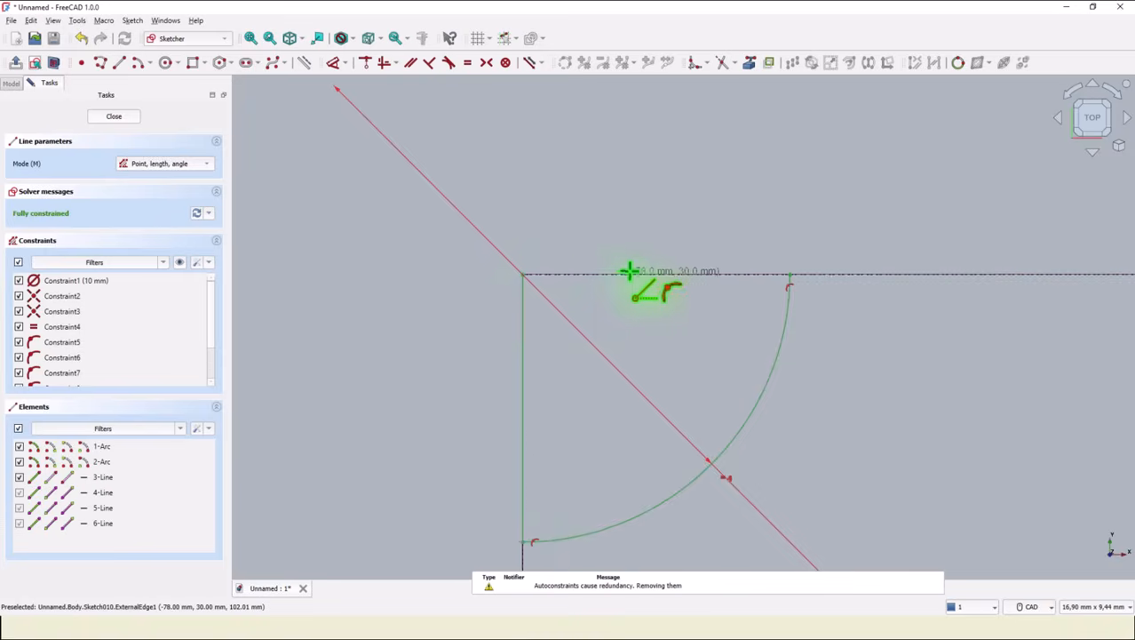
click(521, 272)
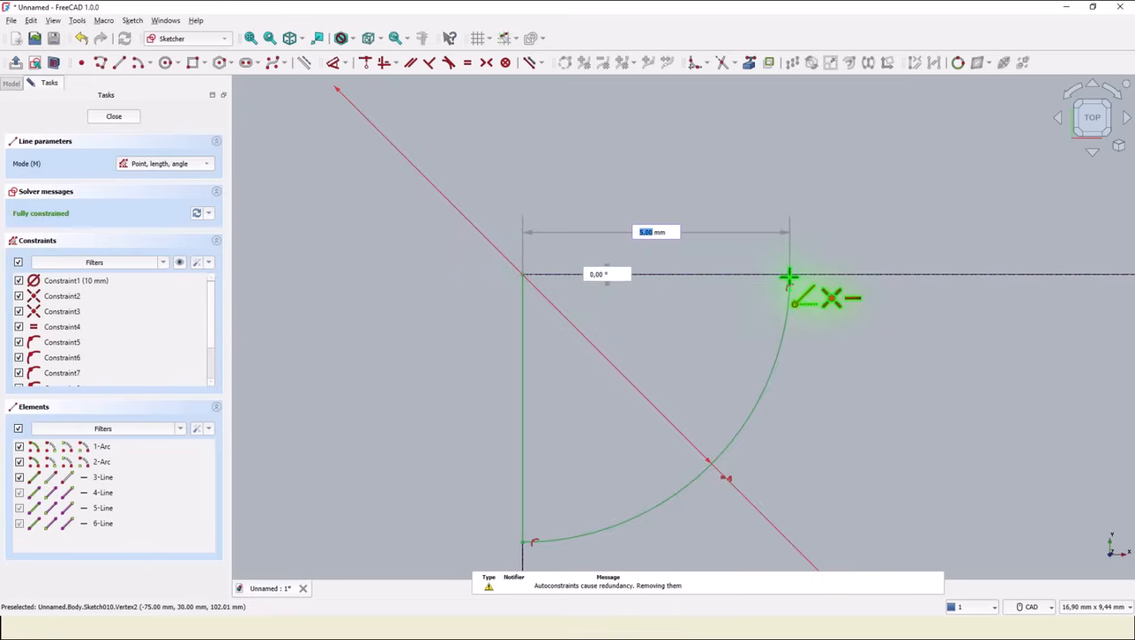
click(789, 277)
Close the lower quarter arc with two lines along the opening's edges to its corner, then close the sketch.
scroll(706, 367, down, 3)
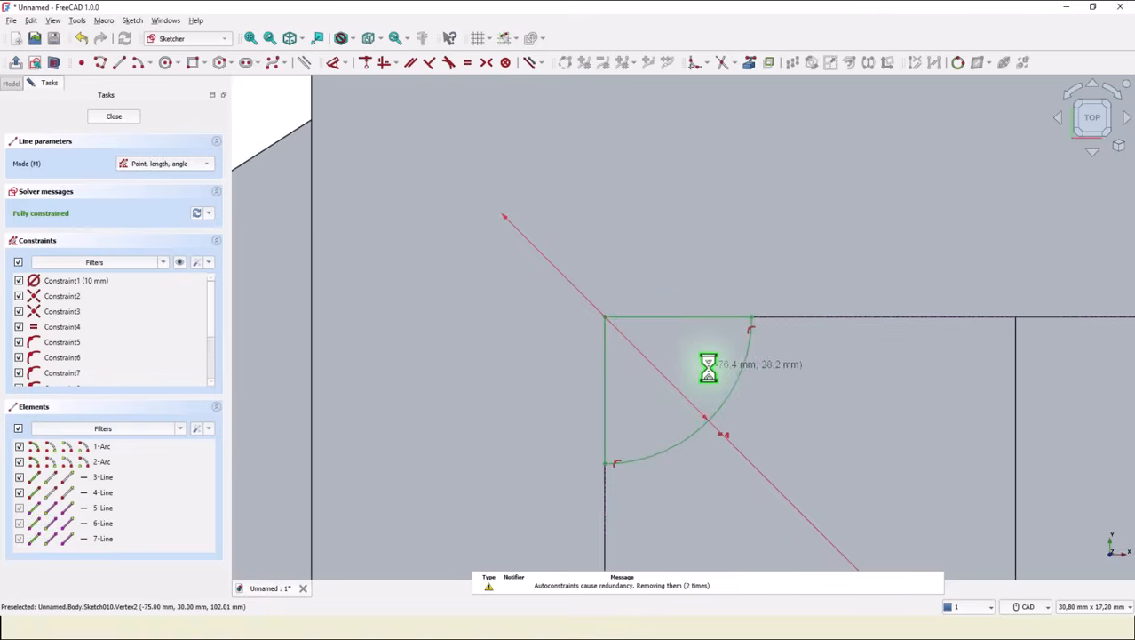
middle_drag(717, 419, 681, 233)
middle_drag(674, 386, 680, 210)
middle_drag(685, 320, 689, 62)
middle_drag(687, 454, 677, 160)
mouse_move(646, 531)
middle_down()
mouse_move(702, 342)
mouse_move(690, 154)
middle_up()
middle_drag(697, 423, 640, 275)
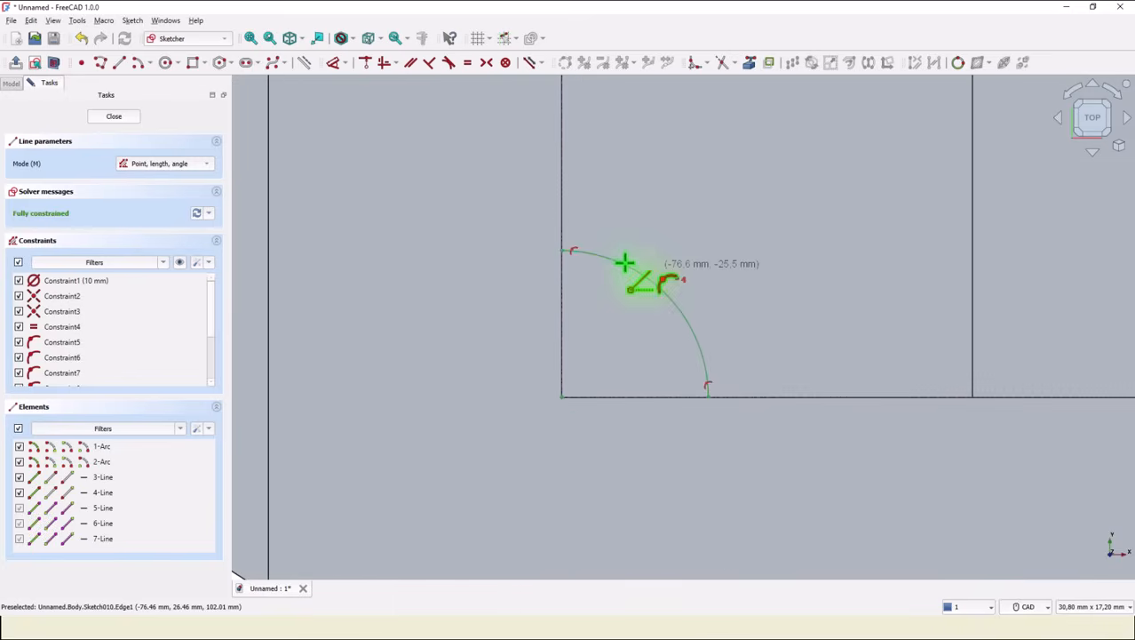
click(560, 251)
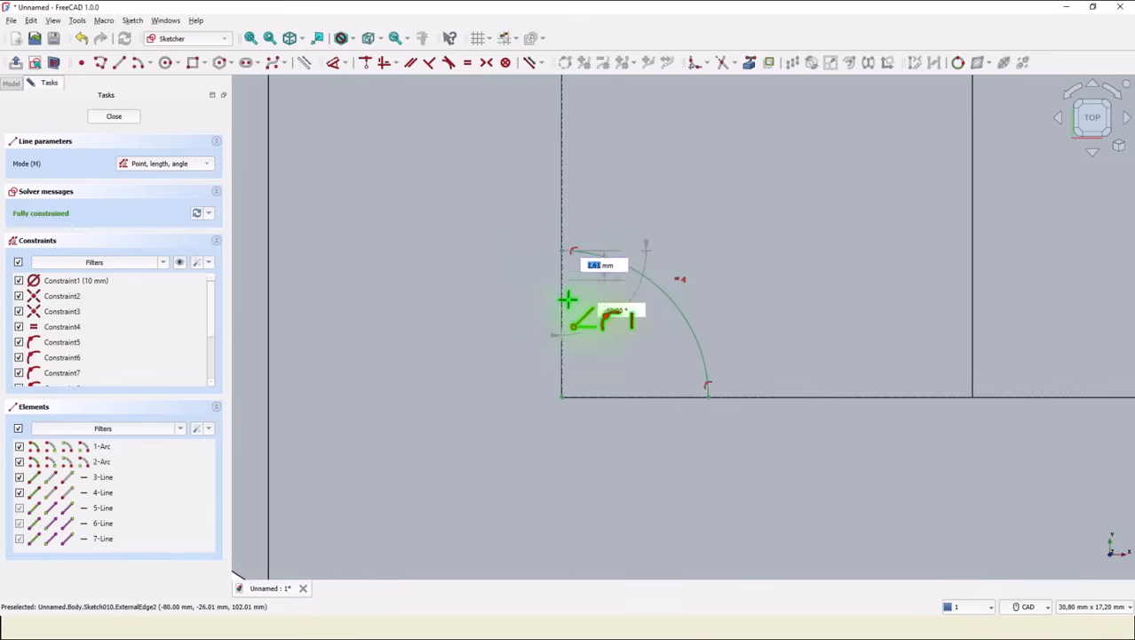
click(560, 398)
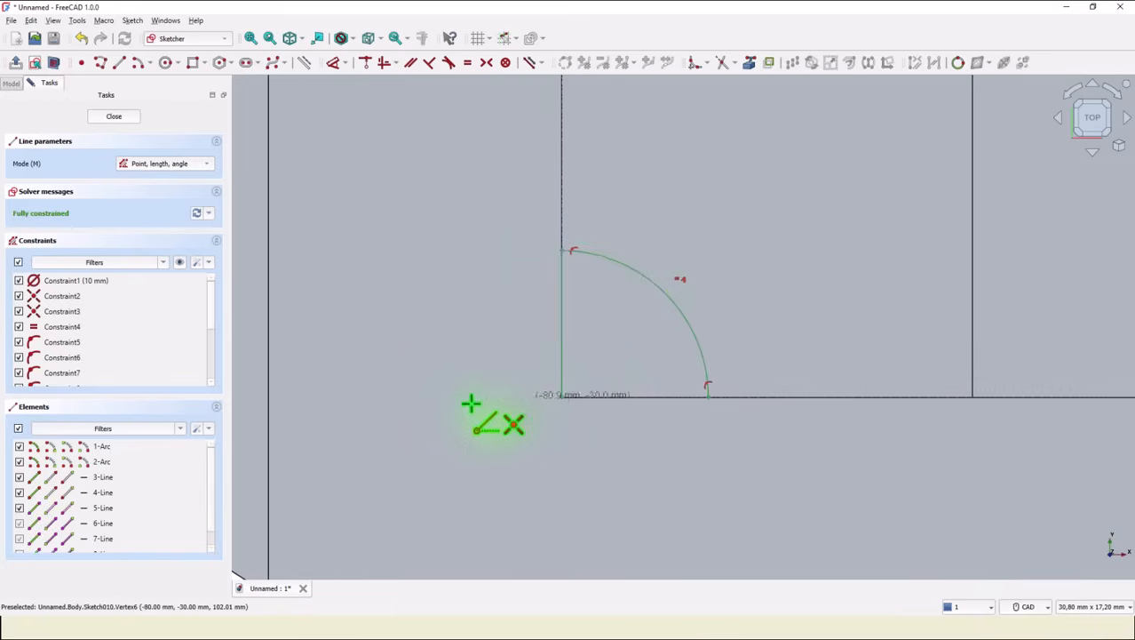
click(560, 397)
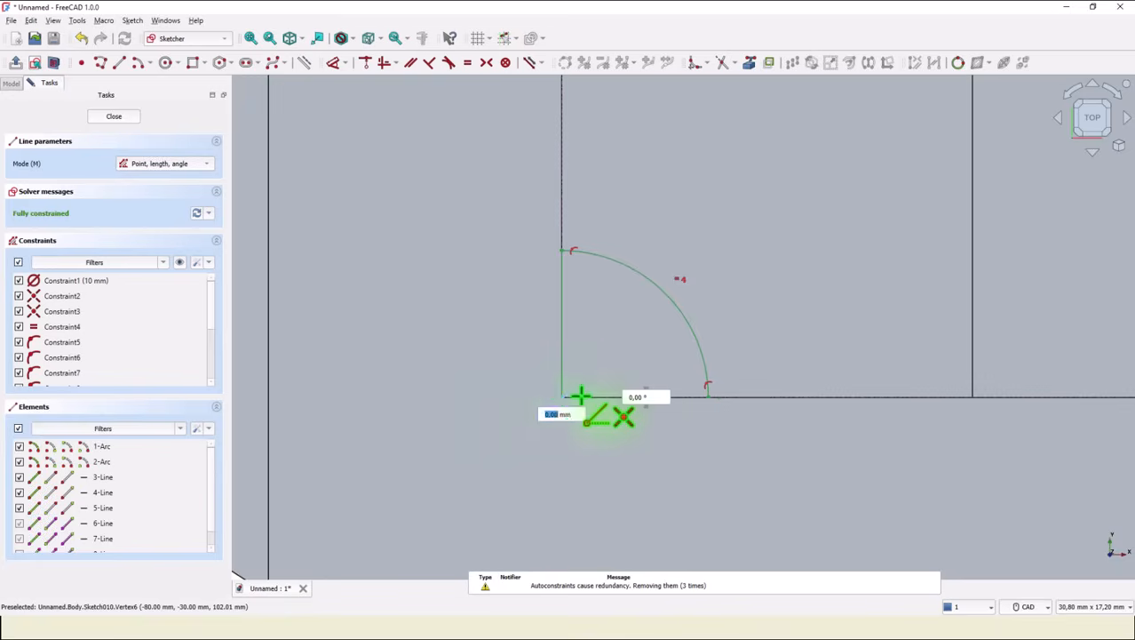
click(695, 402)
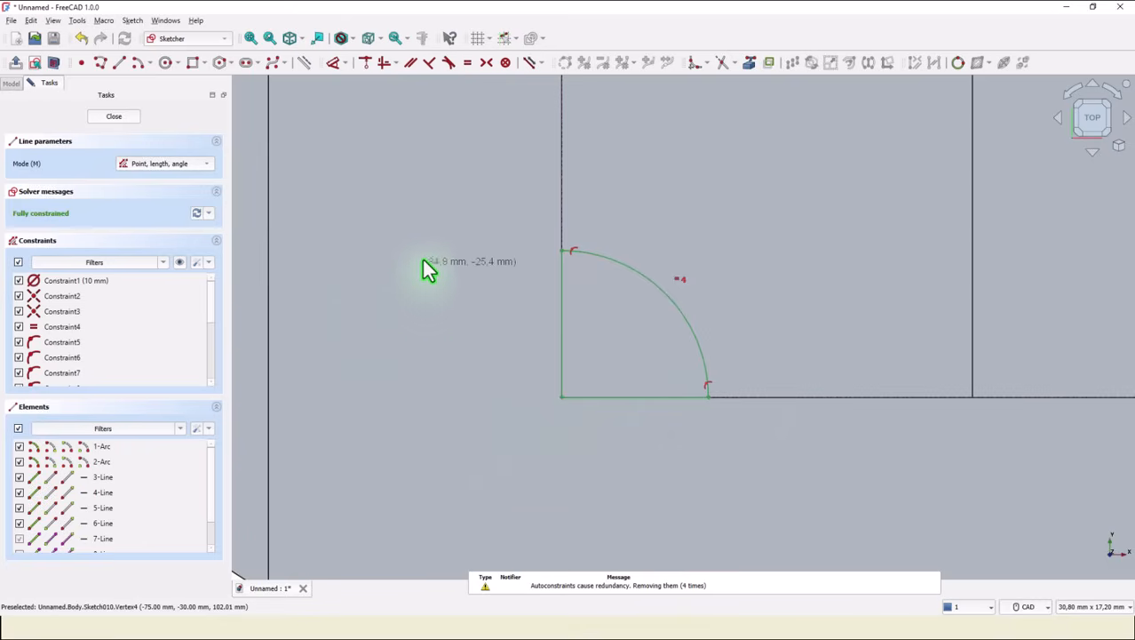
click(249, 39)
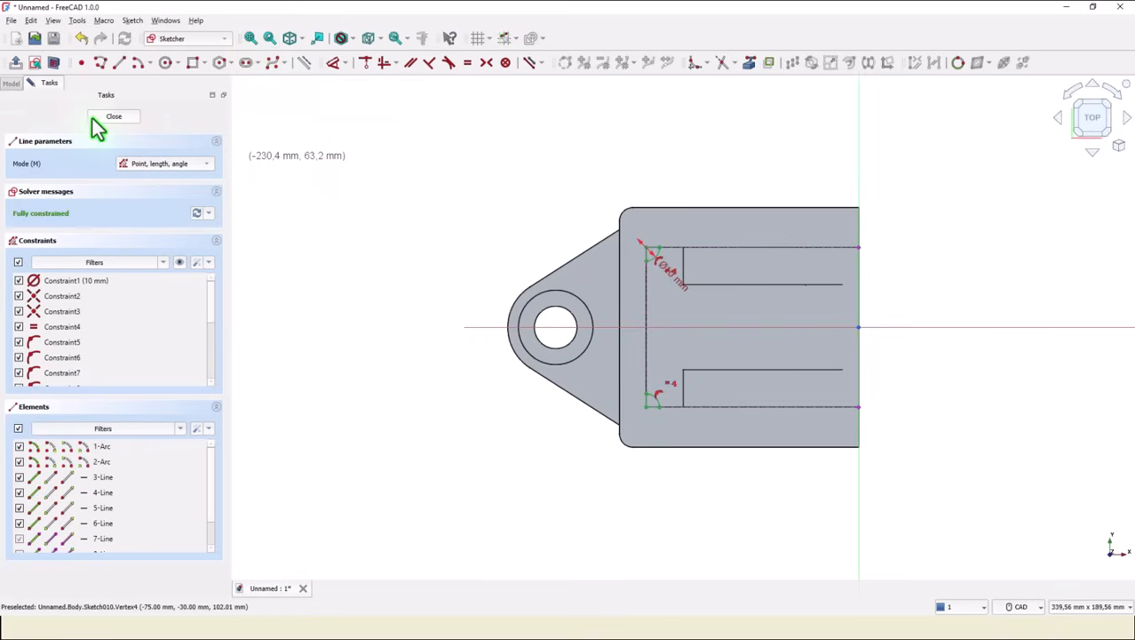
click(102, 116)
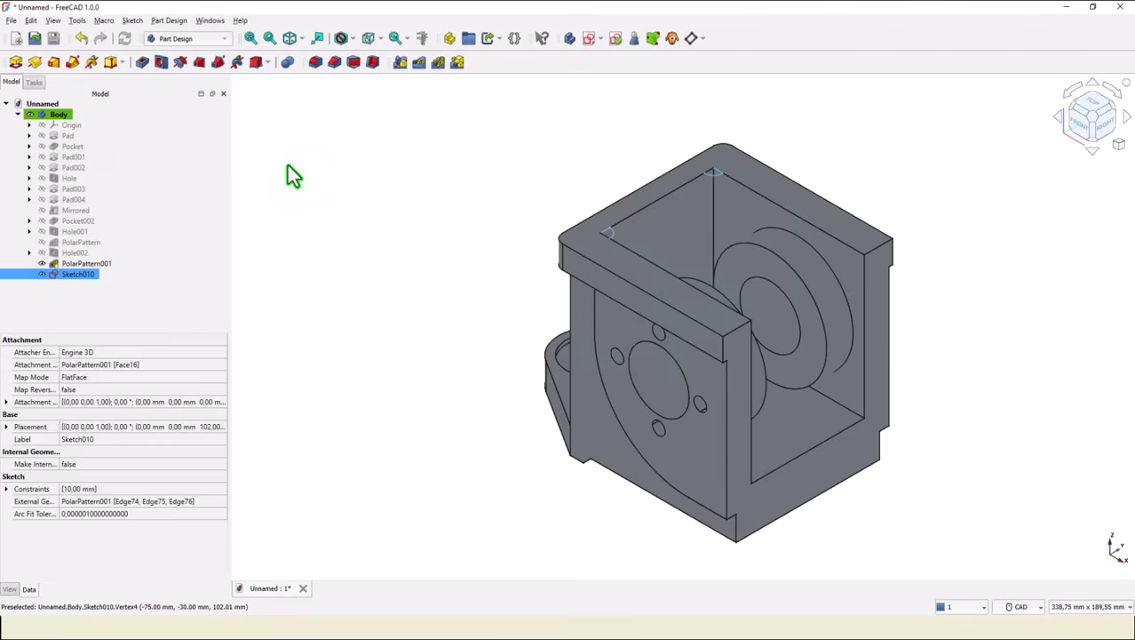
Pad the corner profiles 12 mm in the reversed direction.
click(15, 61)
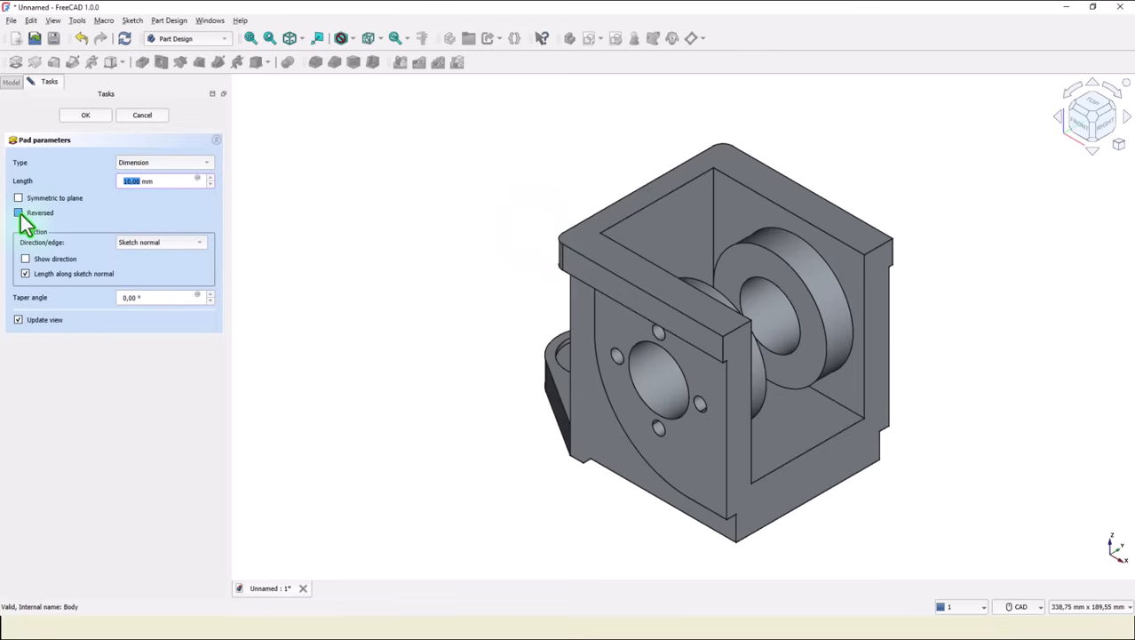
click(18, 213)
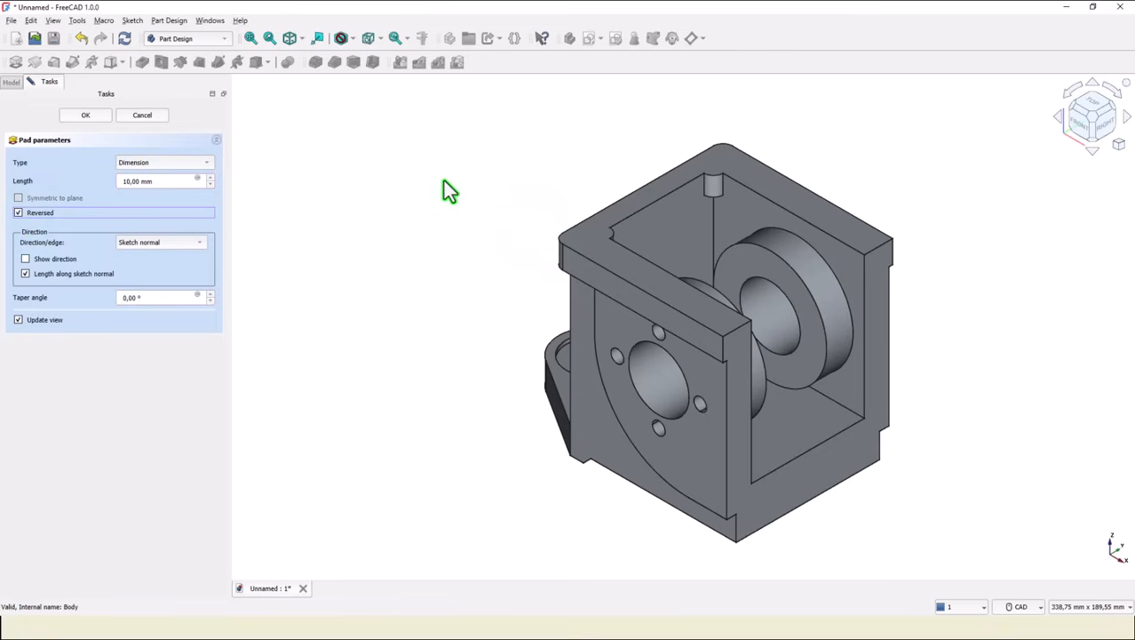
drag(158, 182, 74, 182)
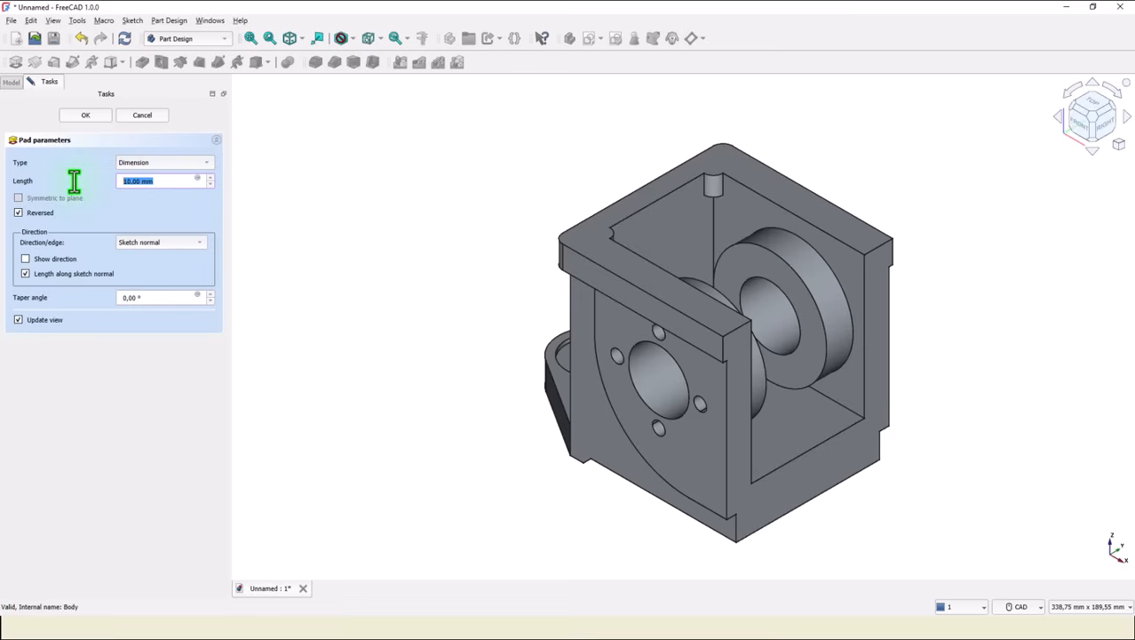
text(12)
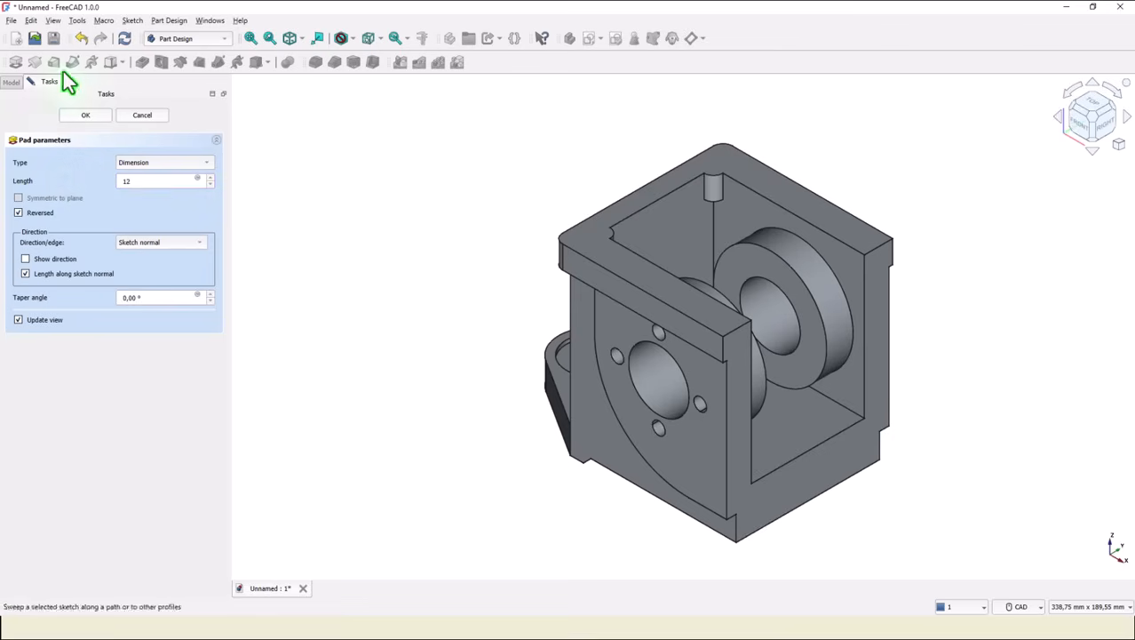
click(92, 118)
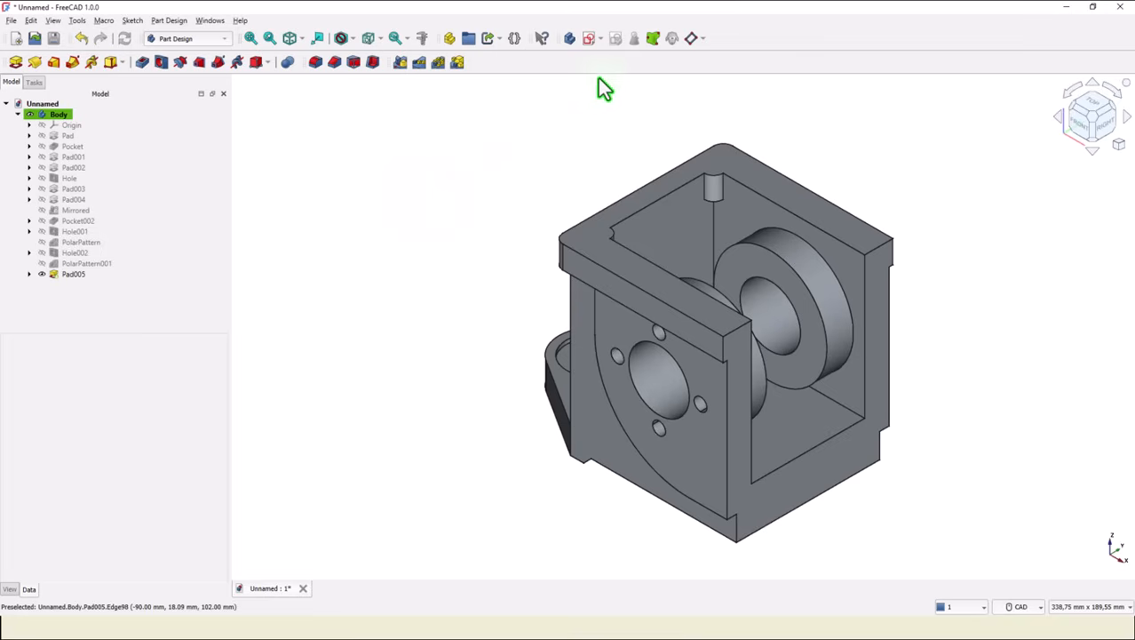
Mirror the whole body about the base YZ plane.
click(402, 62)
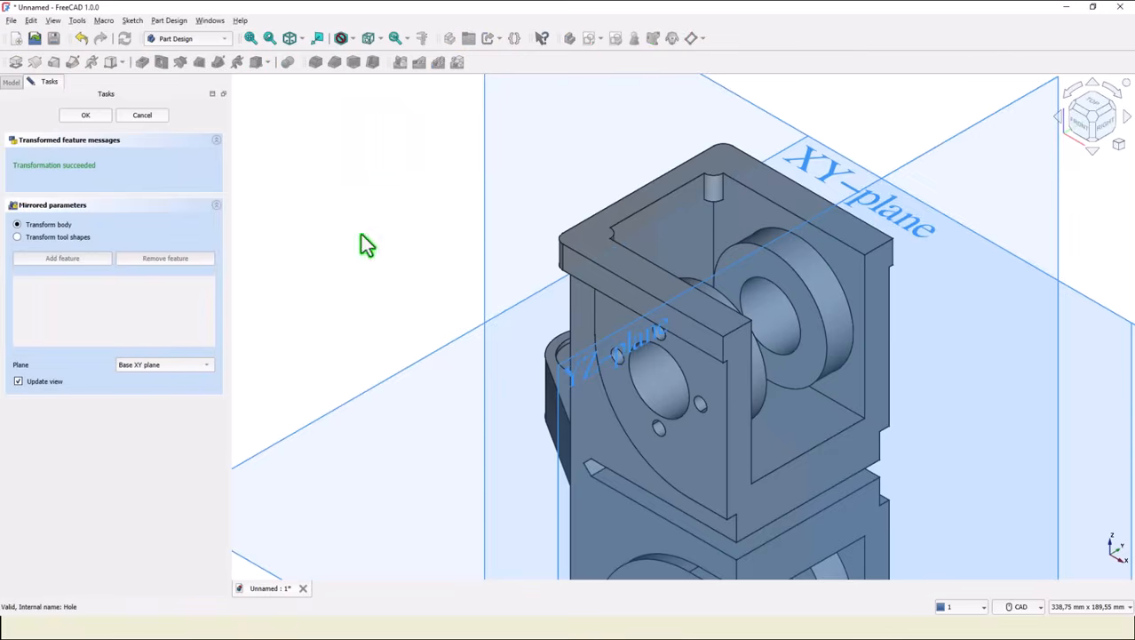
click(746, 420)
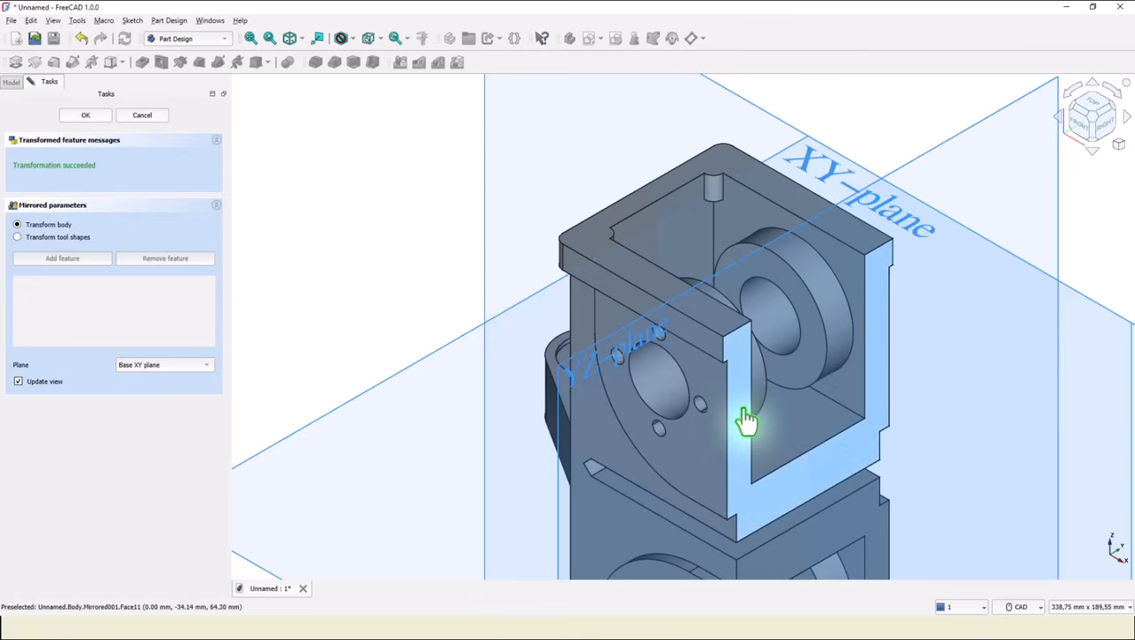
click(586, 373)
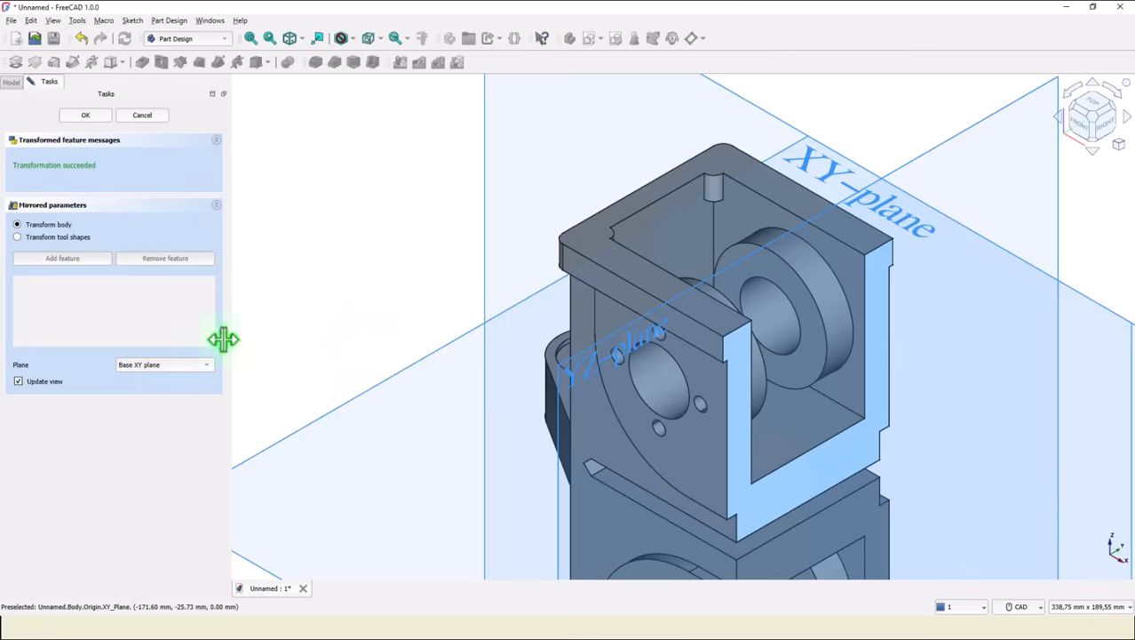
click(178, 367)
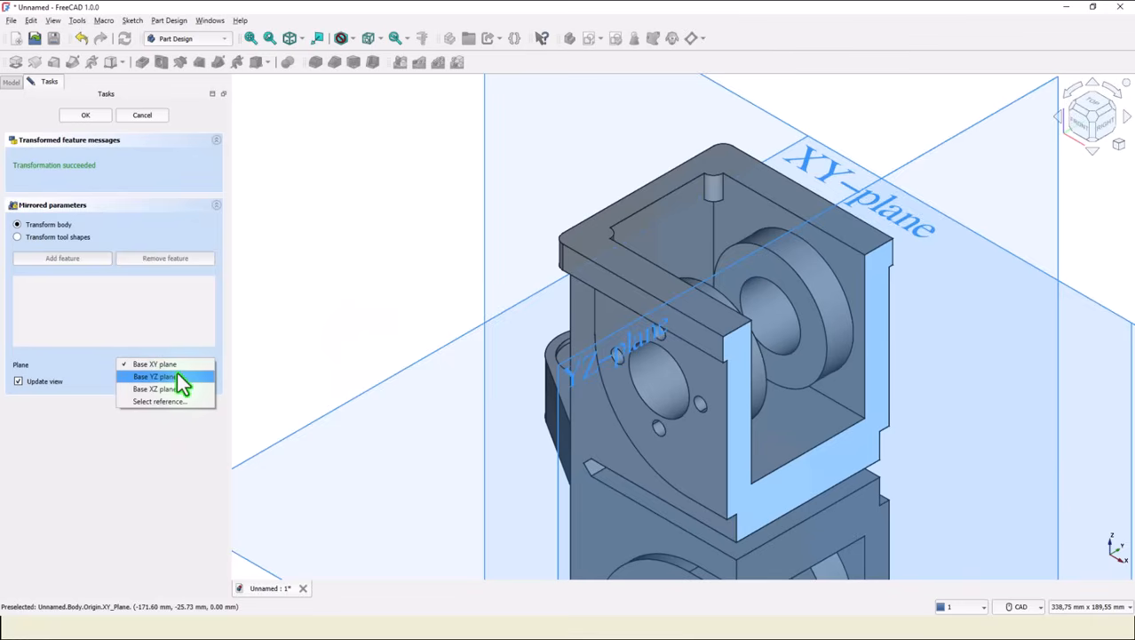
click(175, 366)
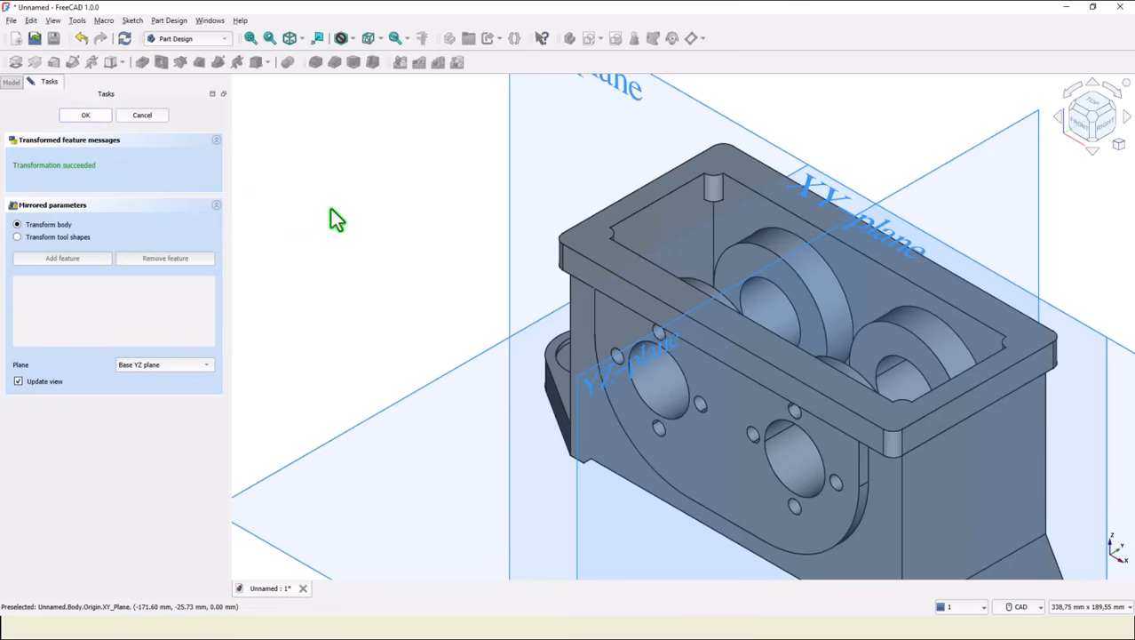
middle_drag(413, 228, 916, 303)
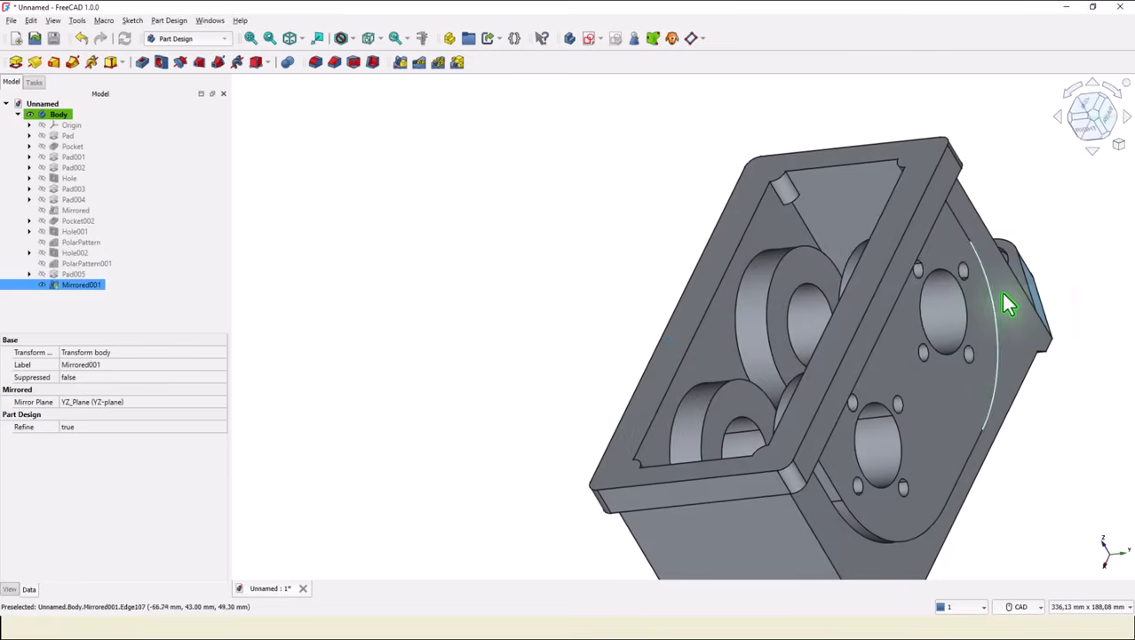
Start a new sketch on the housing's top rim face.
middle_drag(1030, 177, 428, 224)
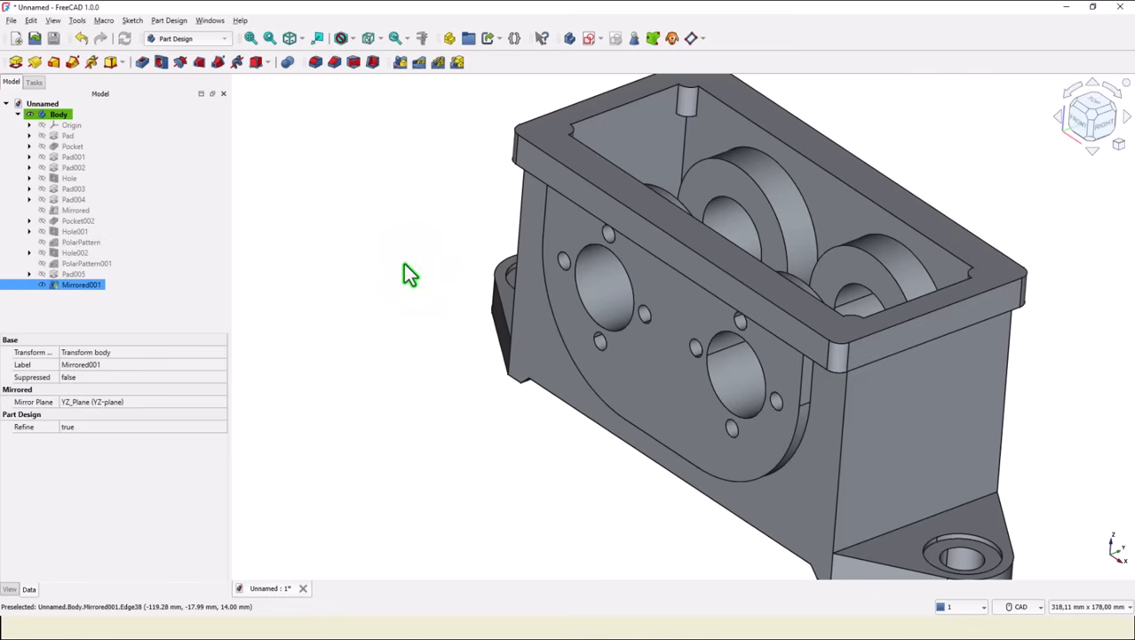
click(356, 309)
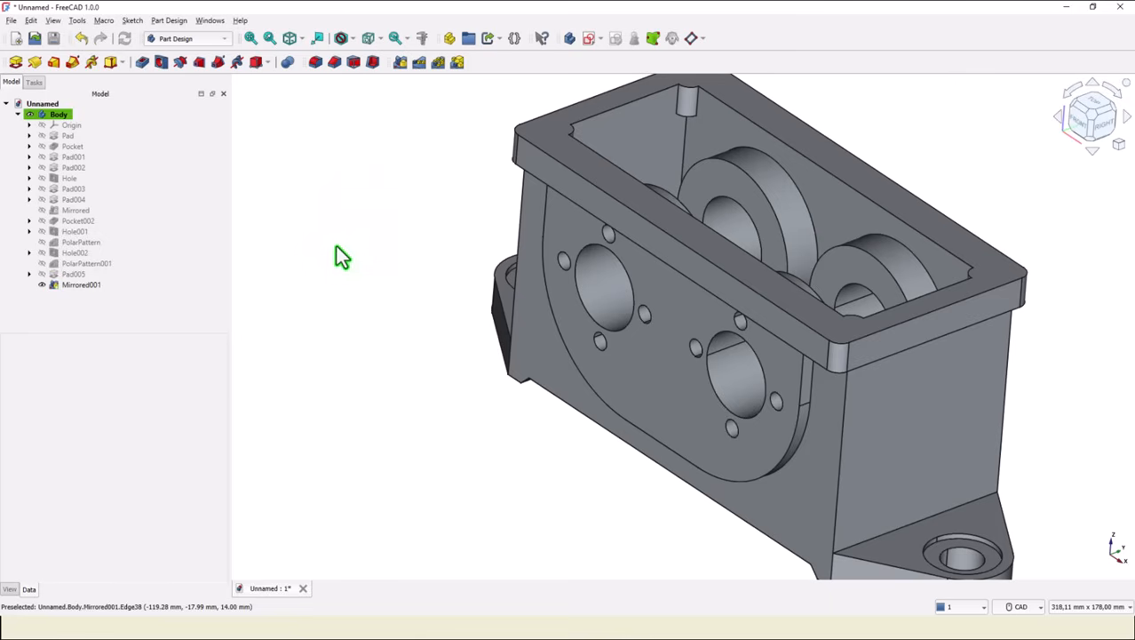
click(252, 39)
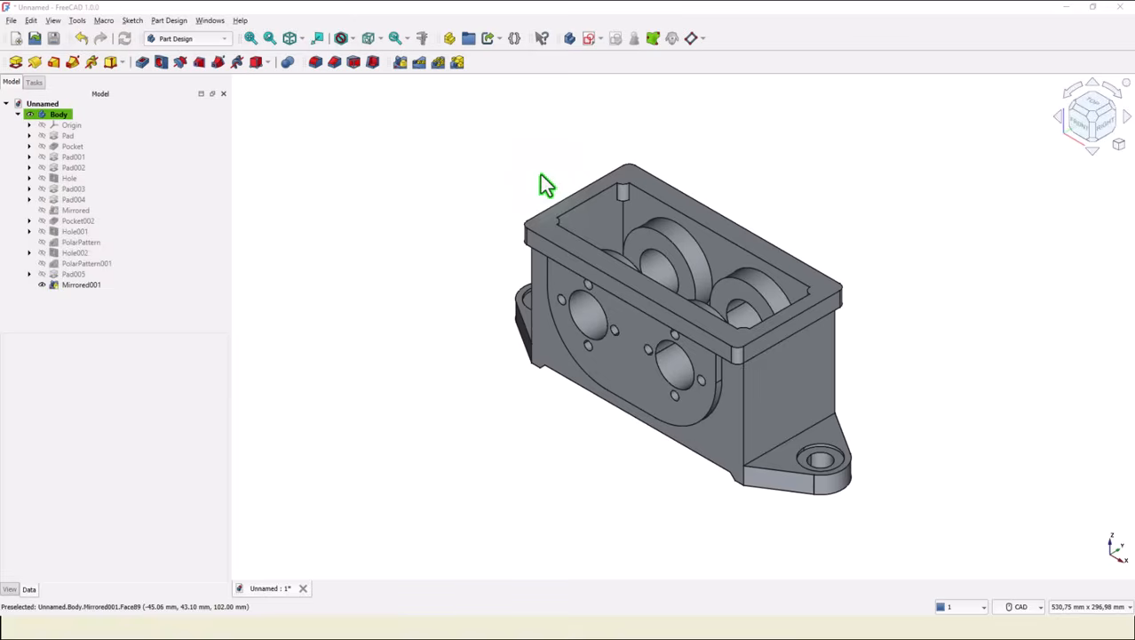
click(542, 232)
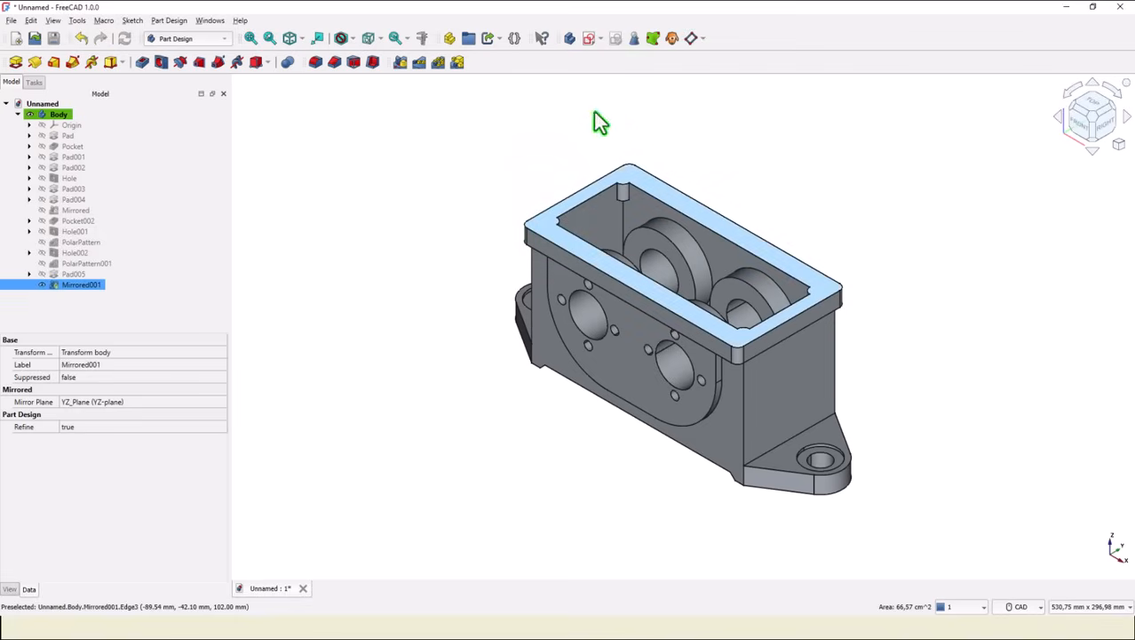
click(588, 39)
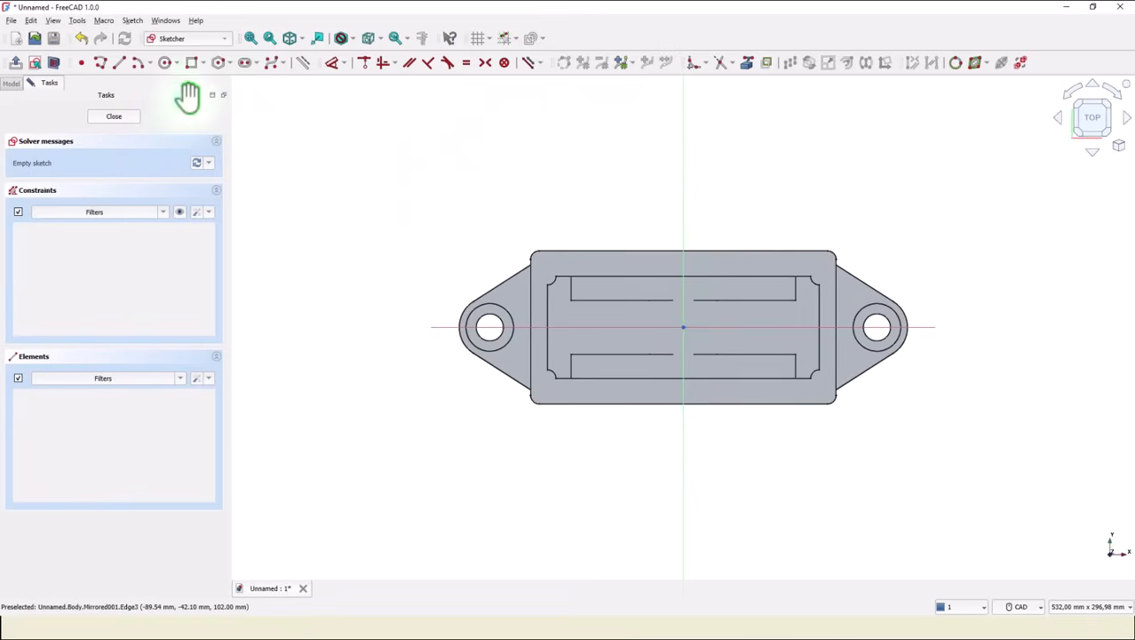
Project the four corner arcs of the housing's inner opening into the sketch as external geometry.
click(748, 65)
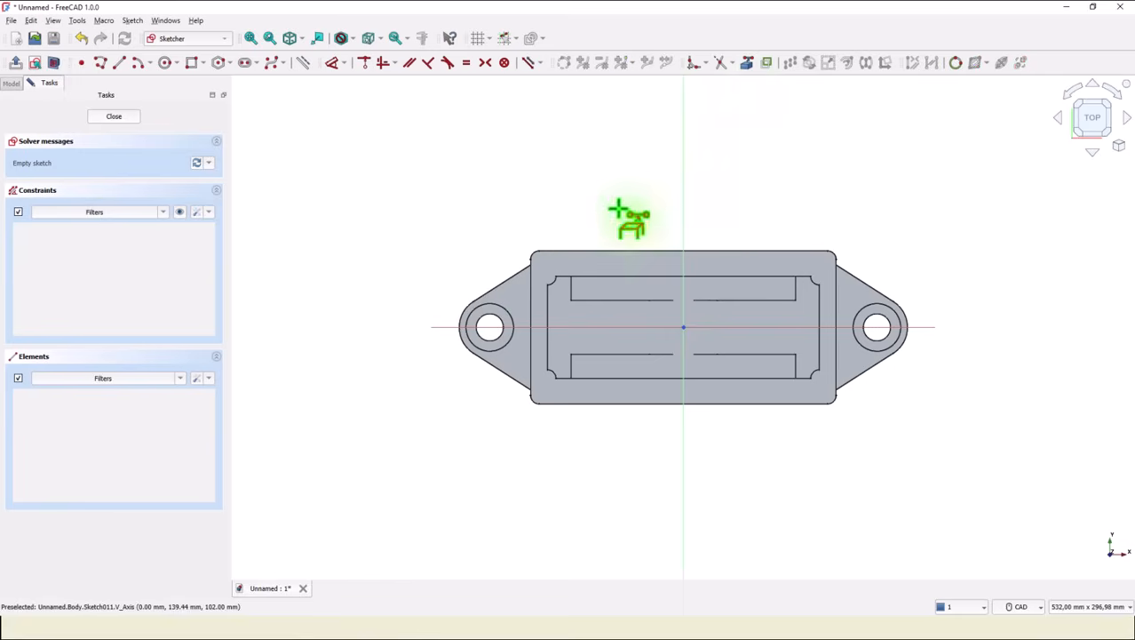
scroll(560, 291, up, 4)
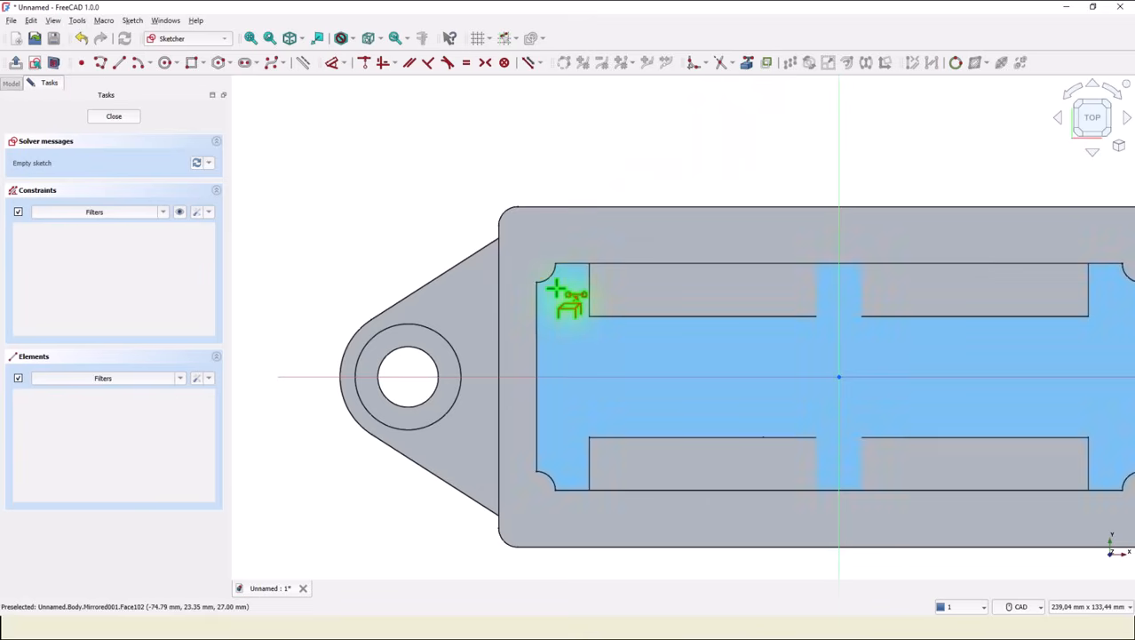
click(549, 282)
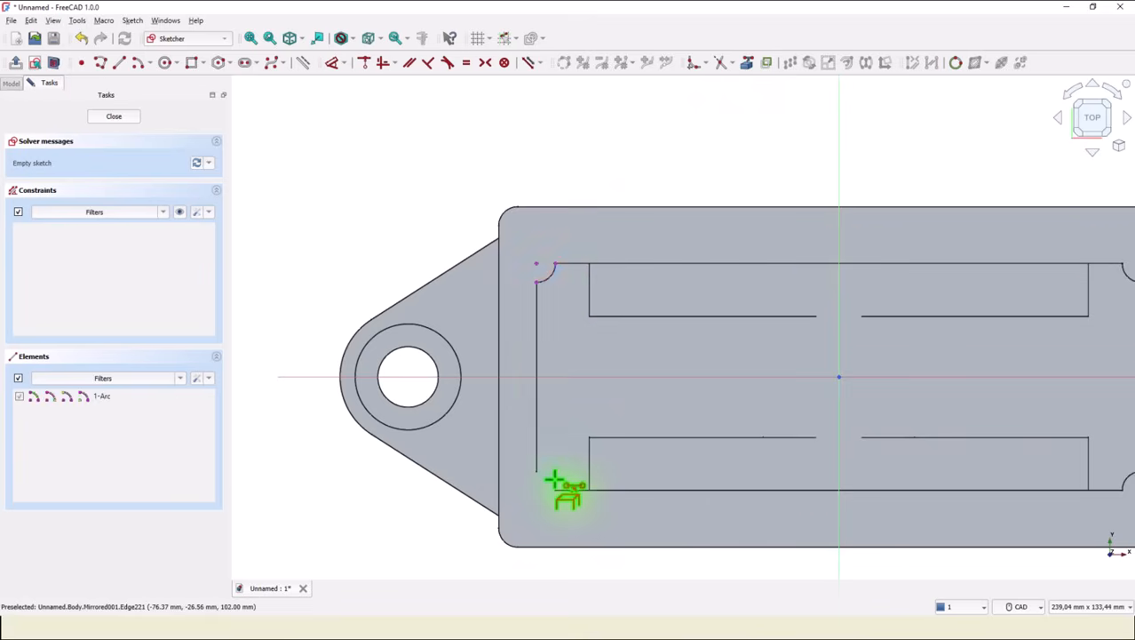
click(550, 477)
middle_drag(867, 406, 588, 386)
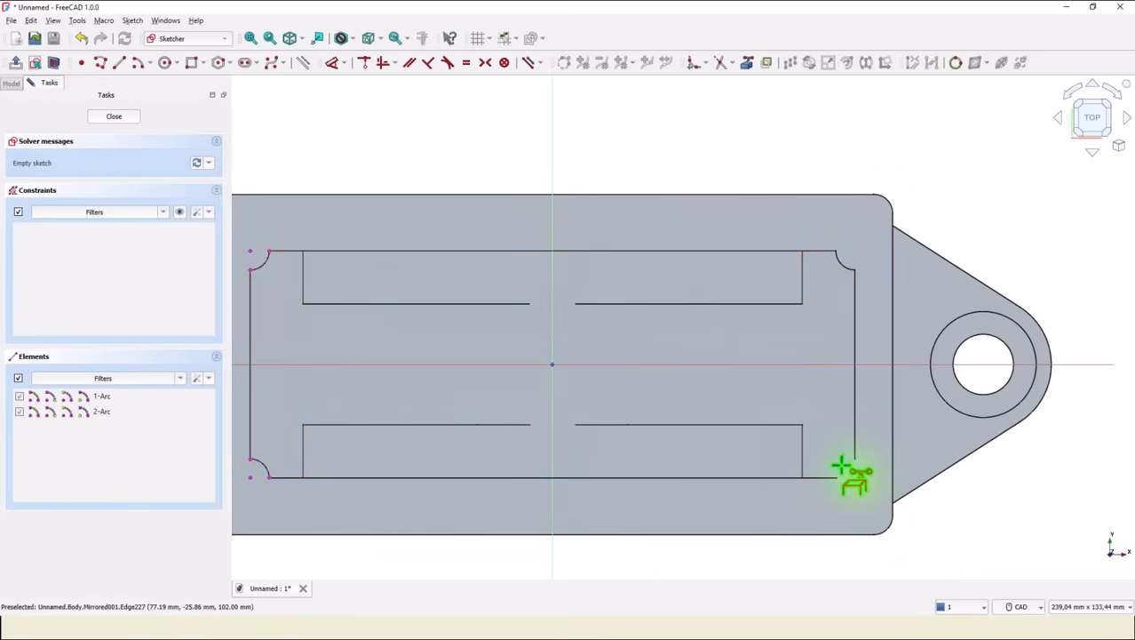
click(845, 464)
click(853, 265)
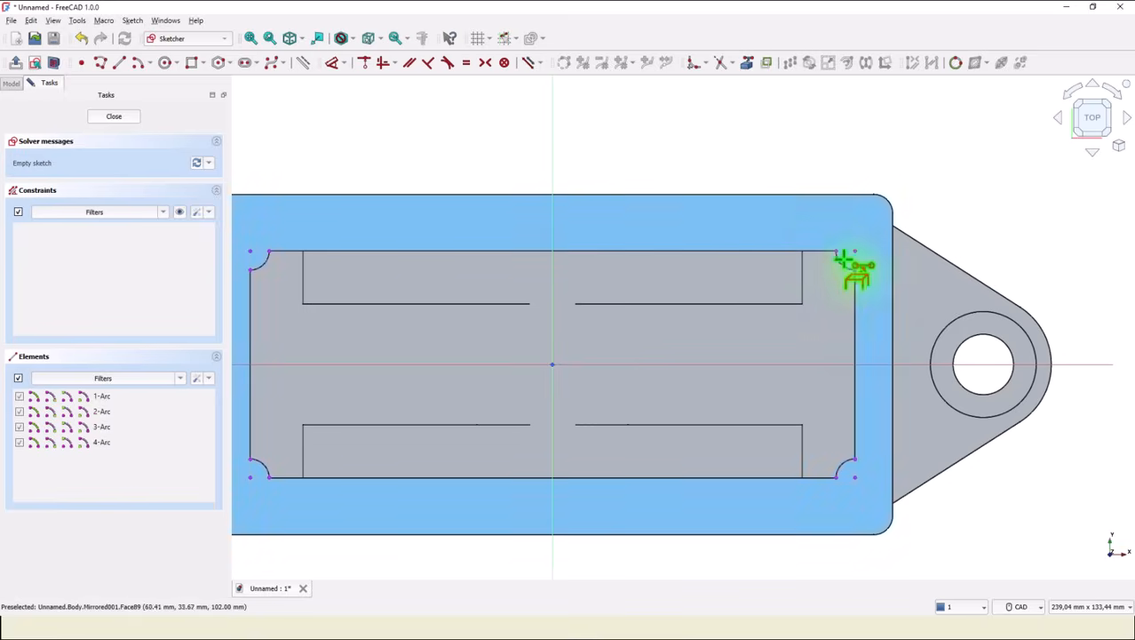
Draw two small circles centred on the opening's two right corner points.
click(166, 64)
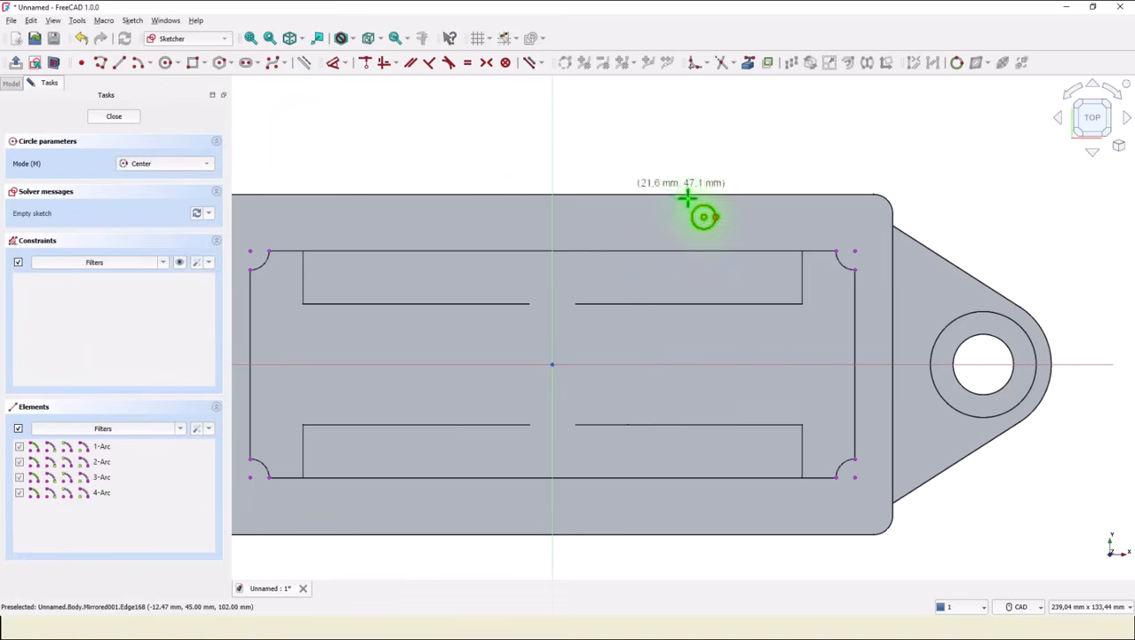
click(854, 250)
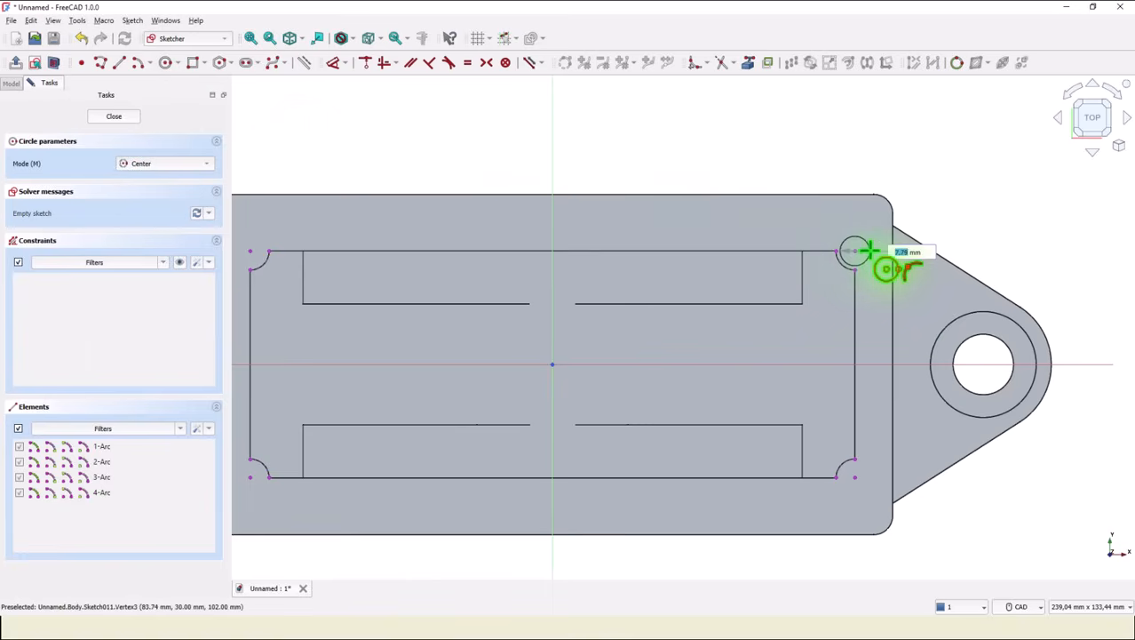
click(869, 253)
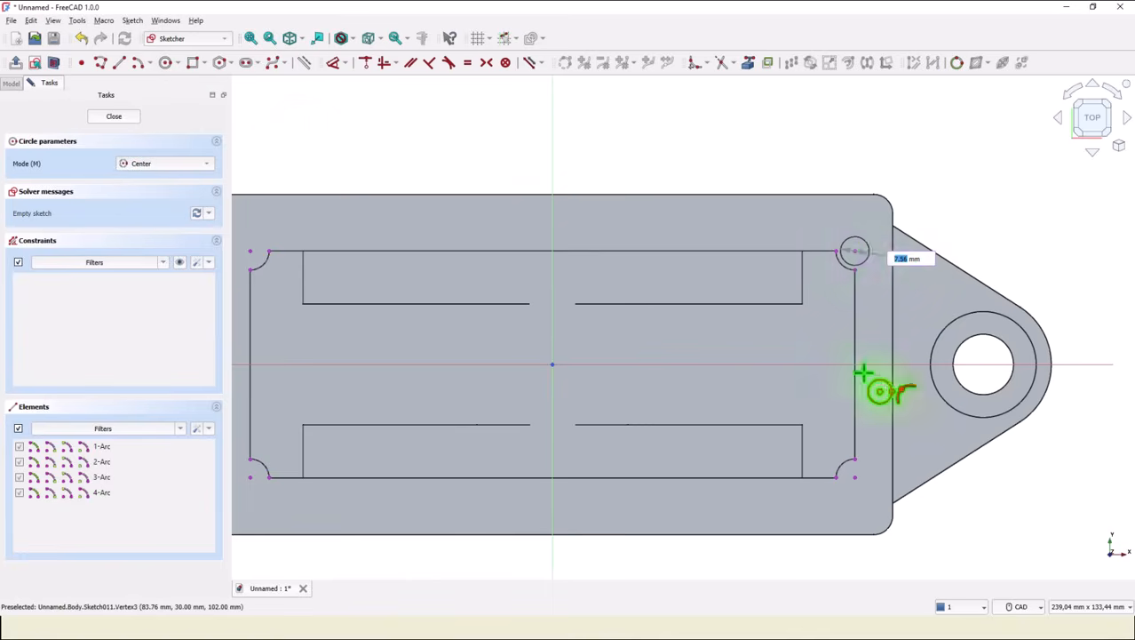
click(855, 477)
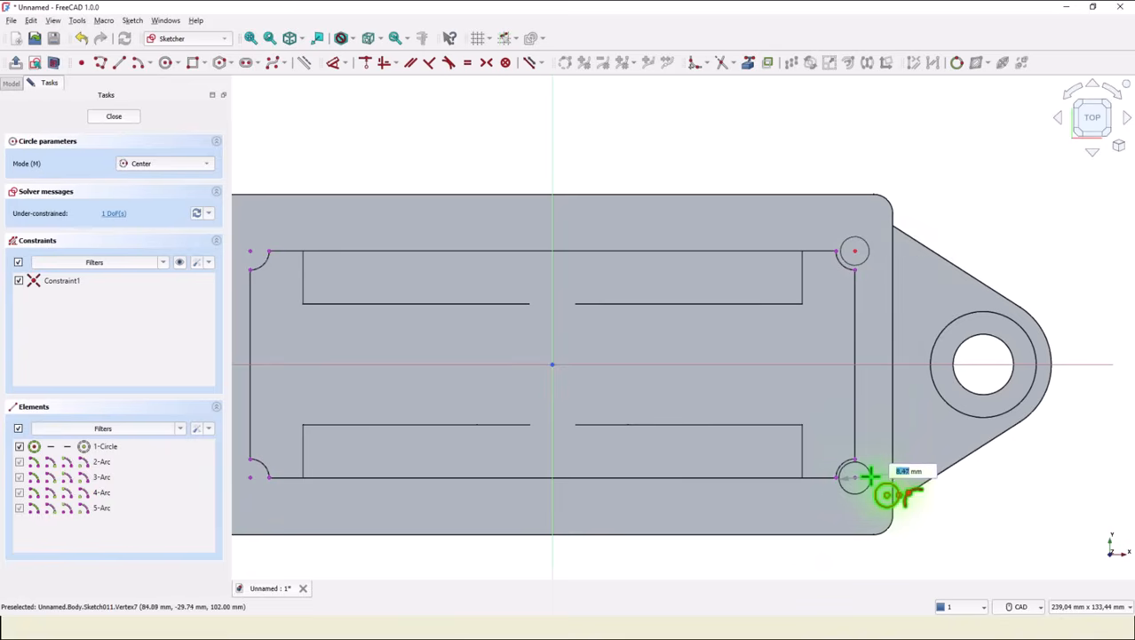
click(869, 475)
Draw two small circles centred on the opening's two left corner points.
middle_drag(621, 400, 1034, 350)
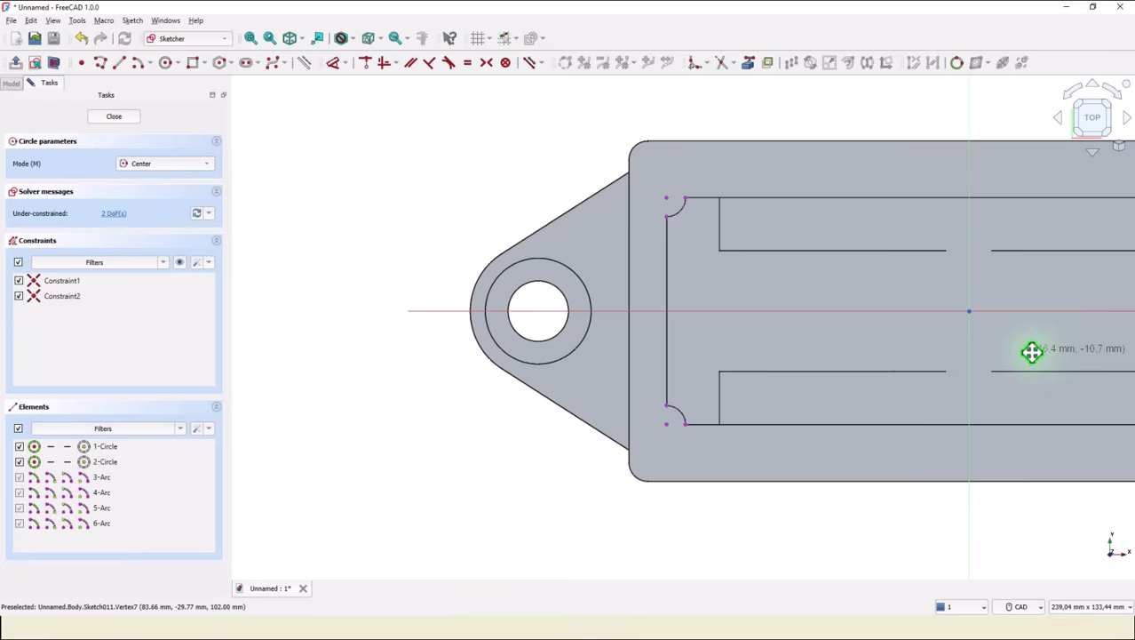
click(667, 424)
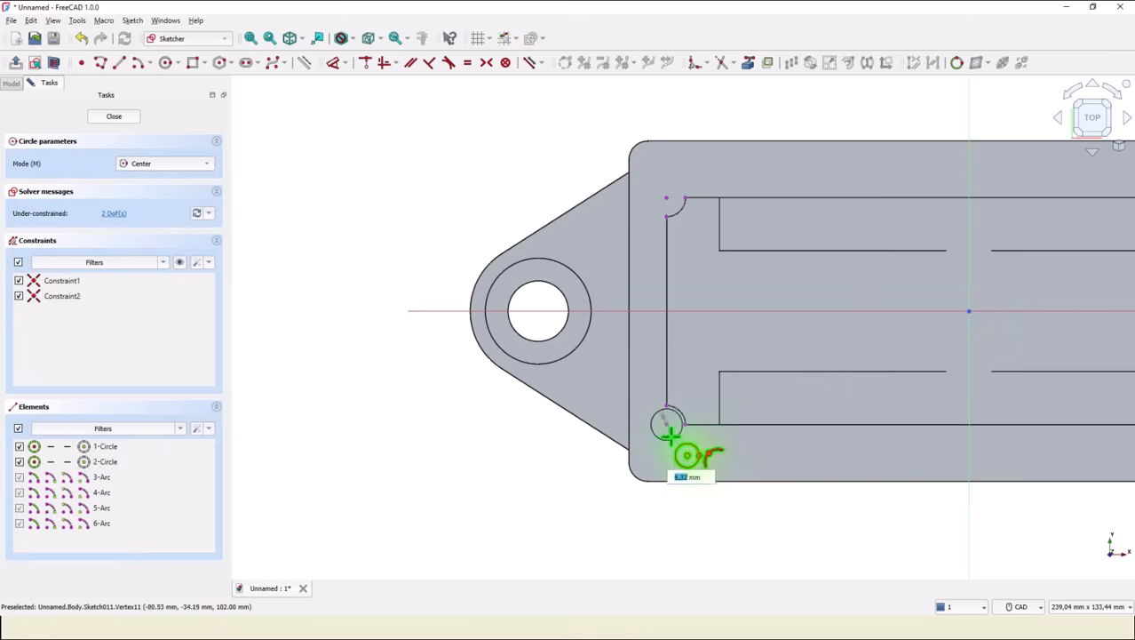
click(675, 435)
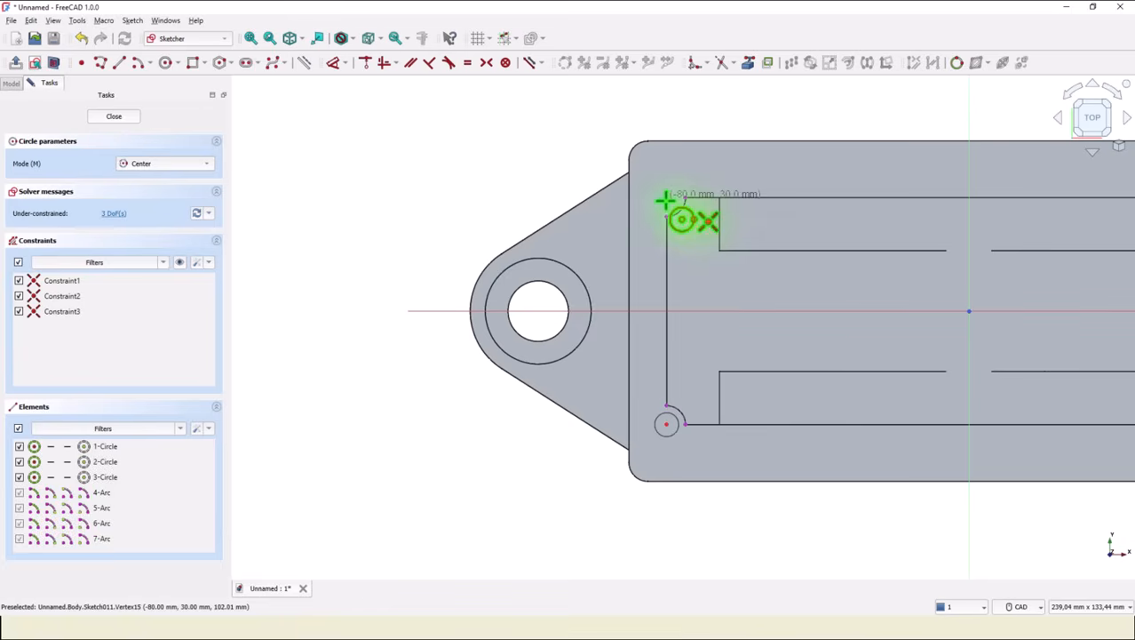
click(665, 199)
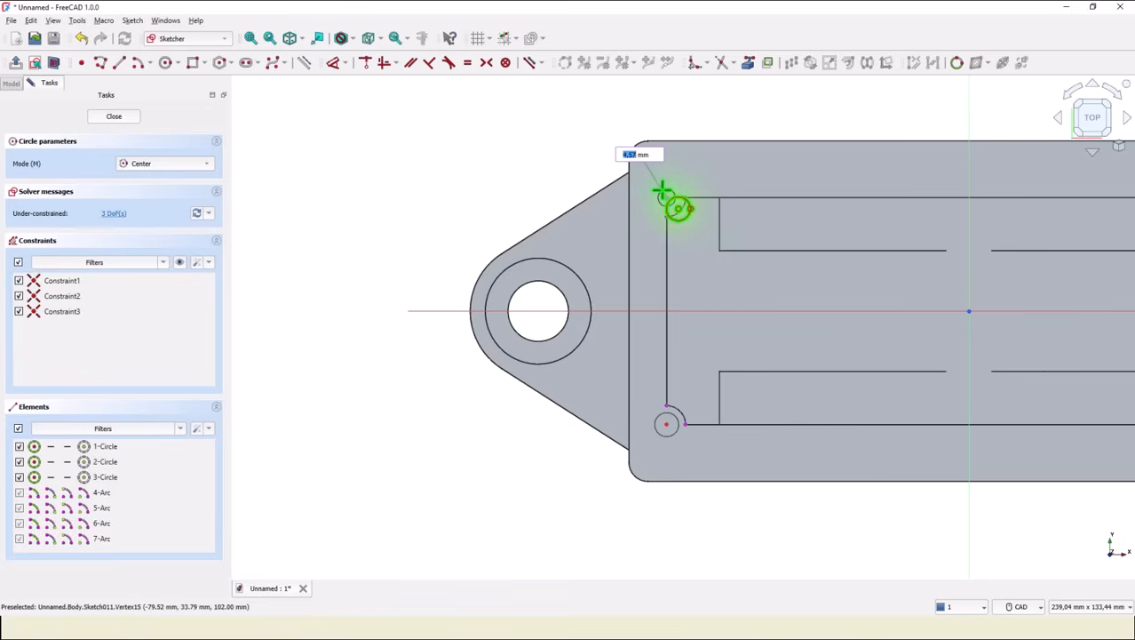
click(662, 190)
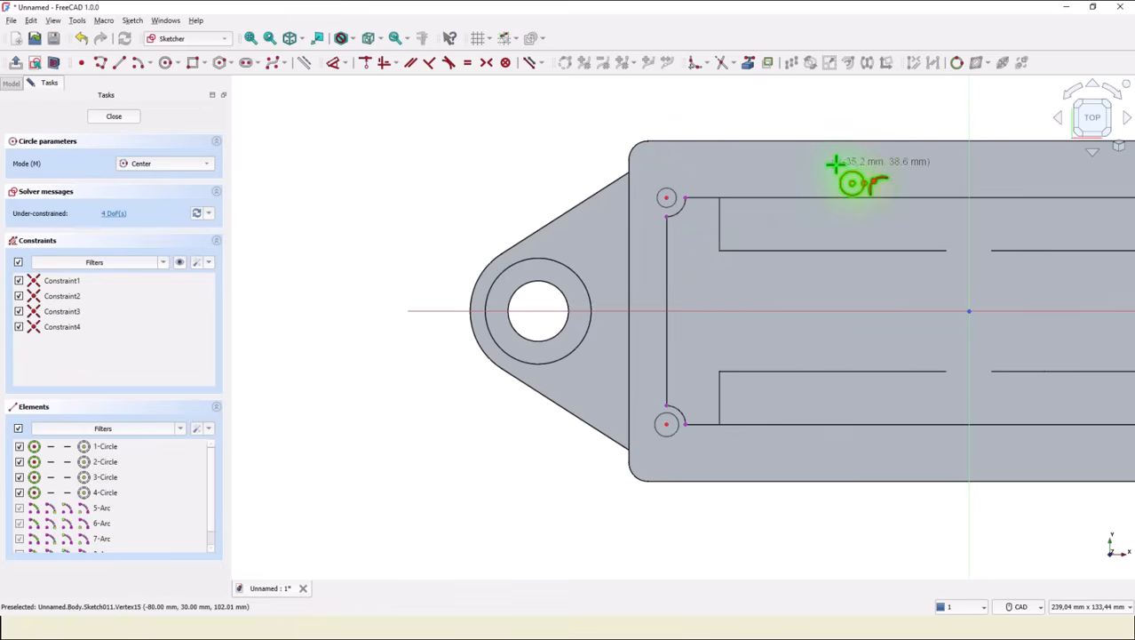
Draw two circles centred on the vertical axis, one above and one below the opening on the rim.
middle_drag(851, 327, 684, 348)
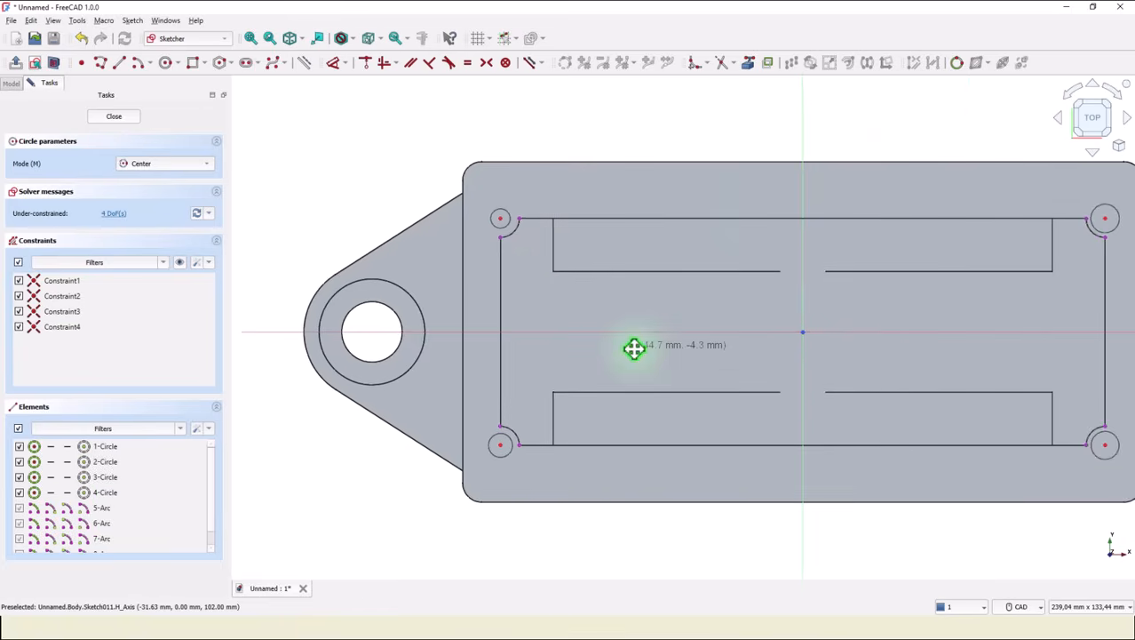
click(803, 189)
click(814, 202)
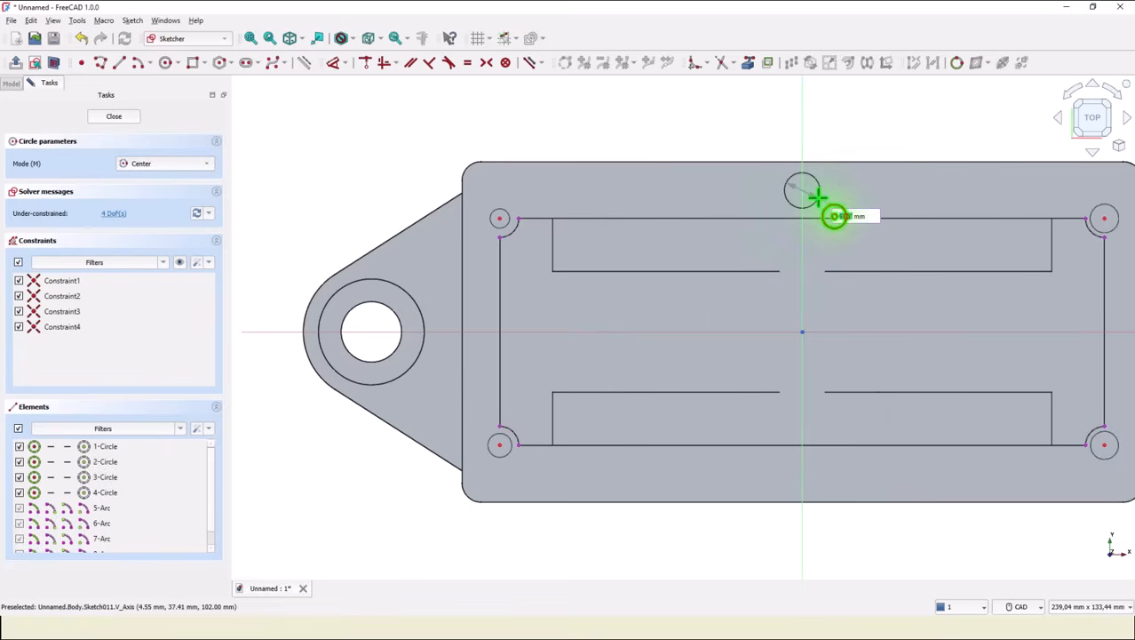
click(802, 476)
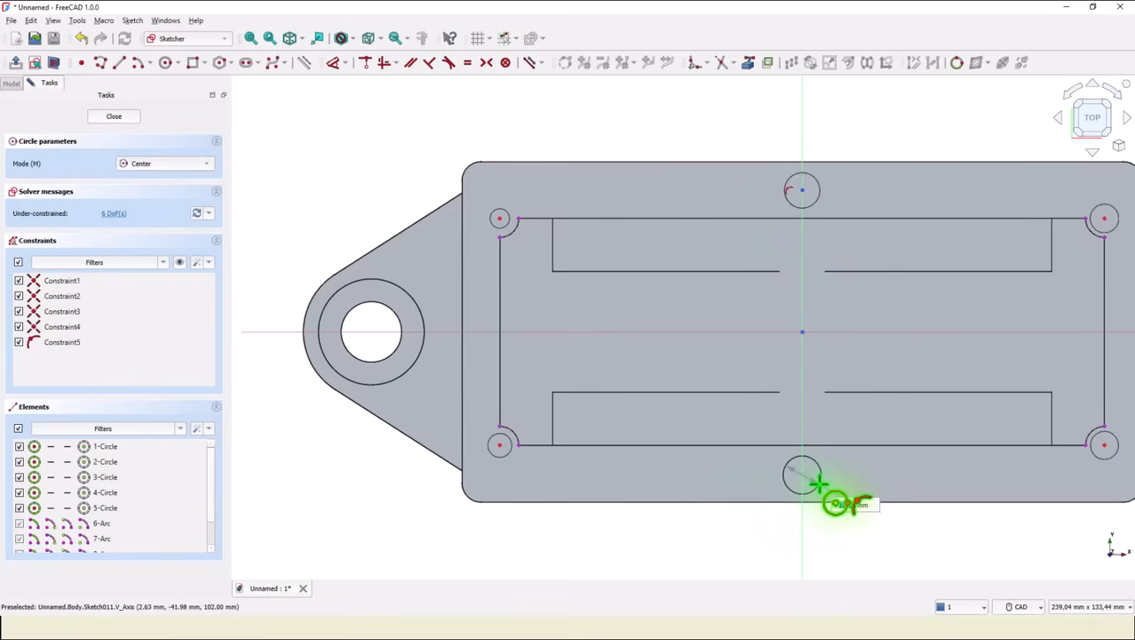
click(818, 487)
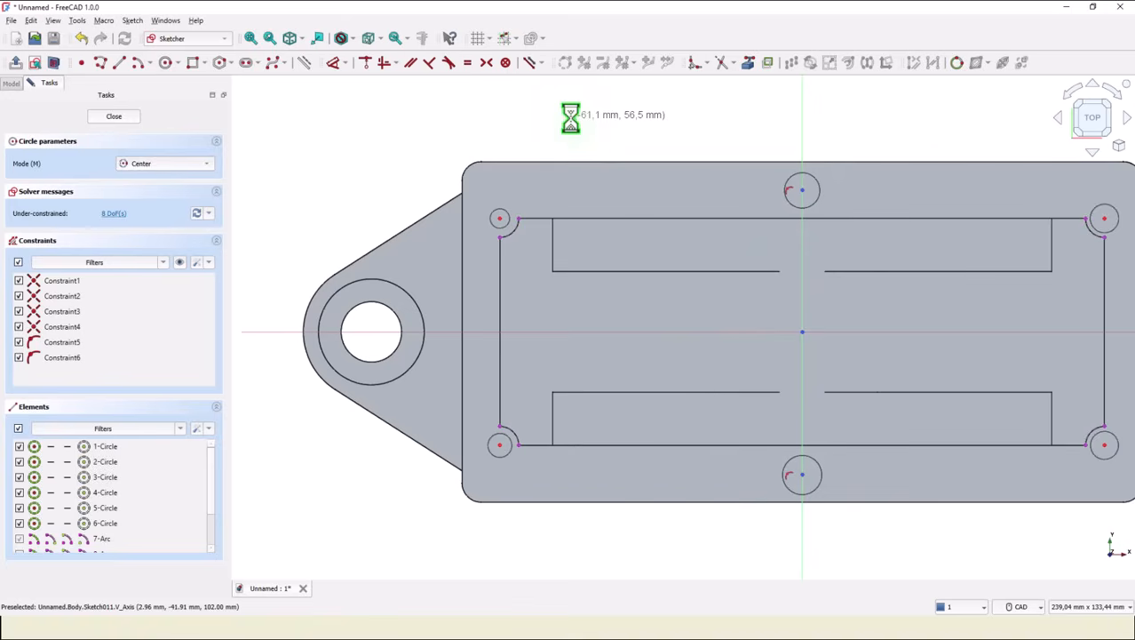
Make the centres of the two axis circles symmetric about the sketch origin.
click(486, 62)
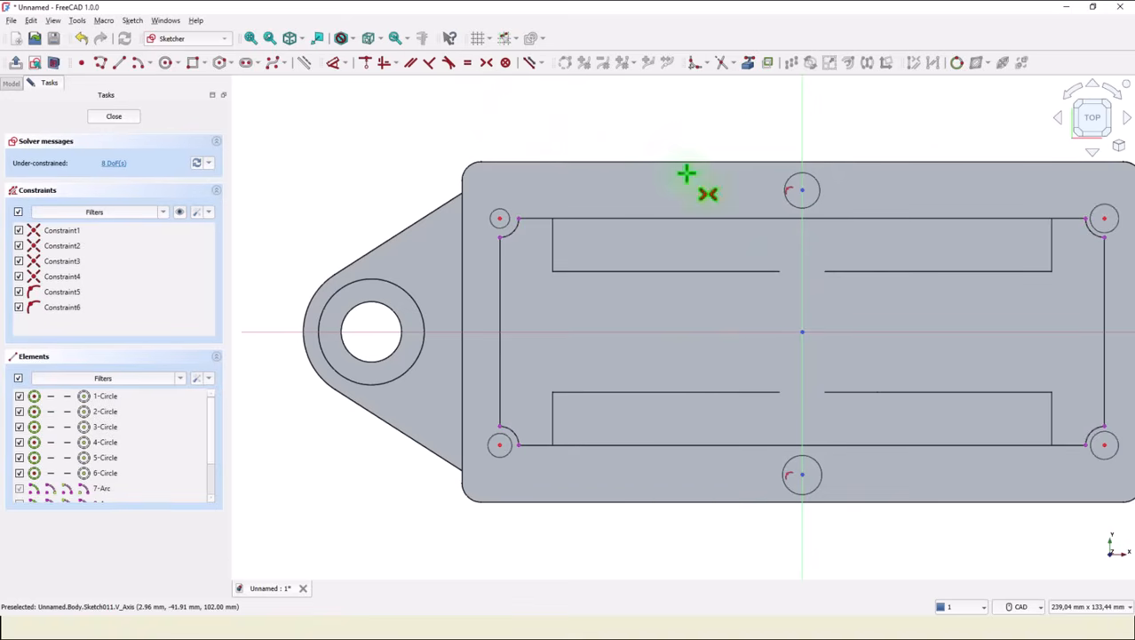
click(804, 194)
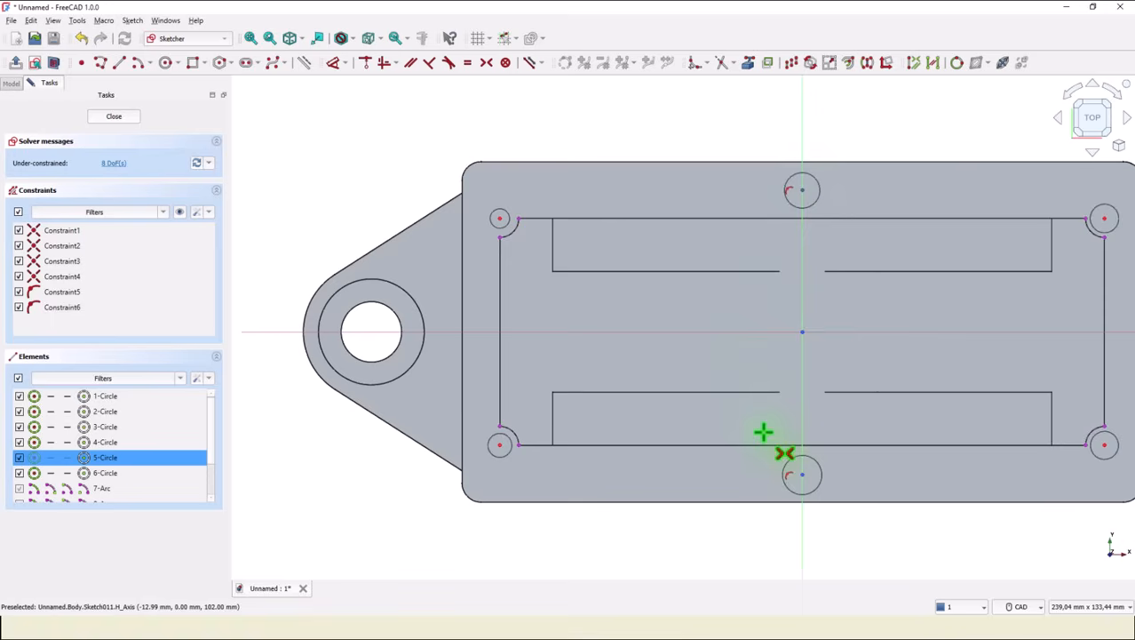
click(802, 474)
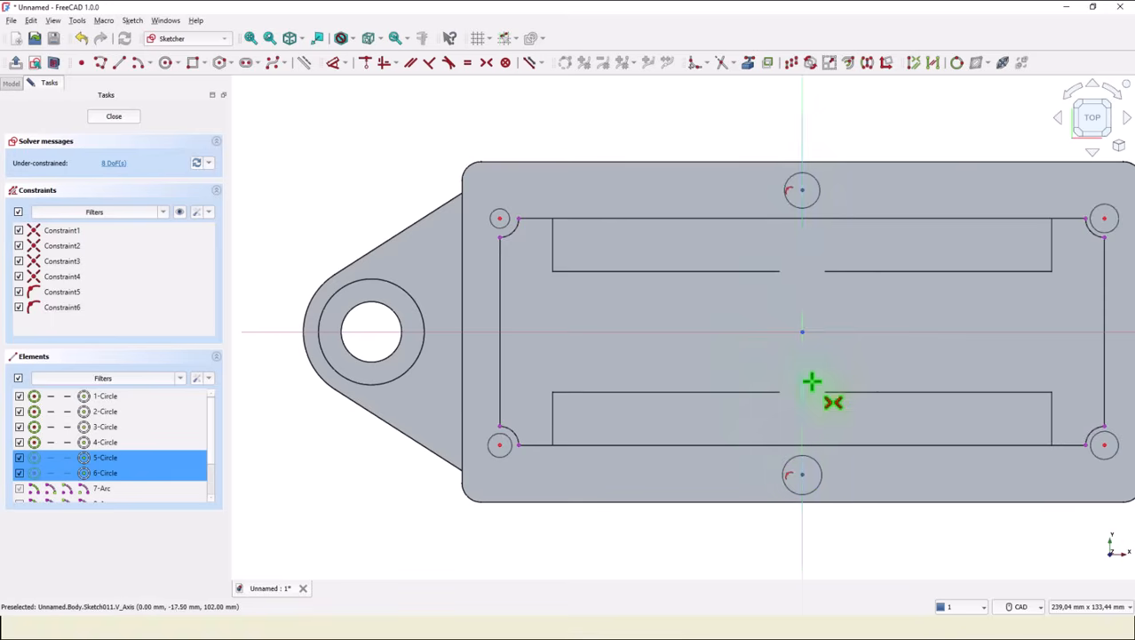
click(768, 332)
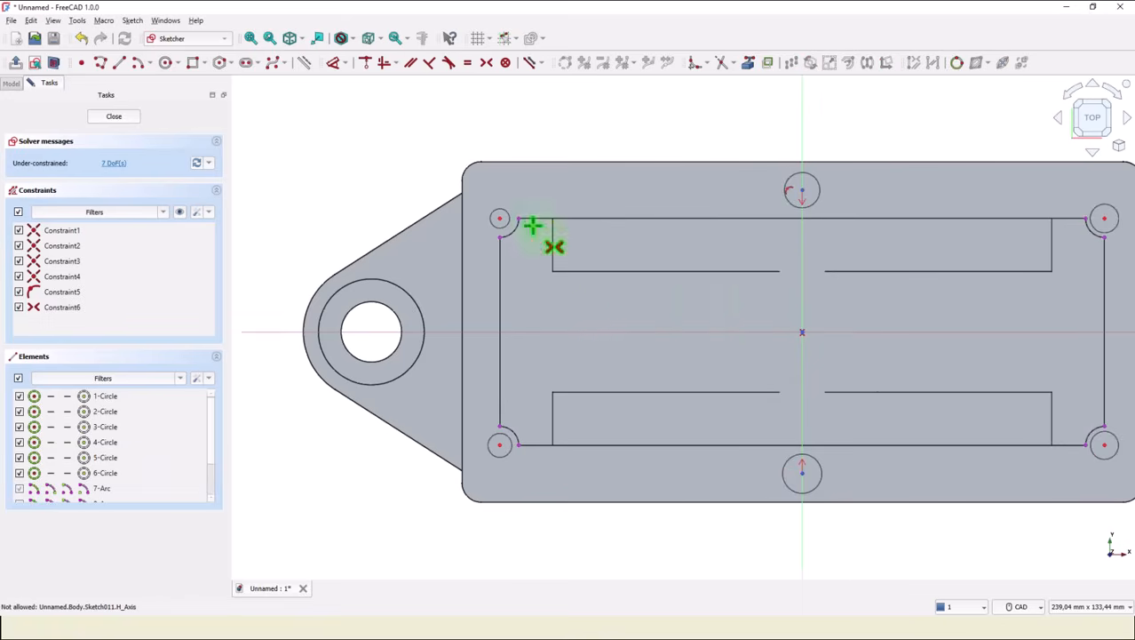
Dimension the vertical distance between the two axis circles' centres as 75 mm and close the sketch.
click(334, 63)
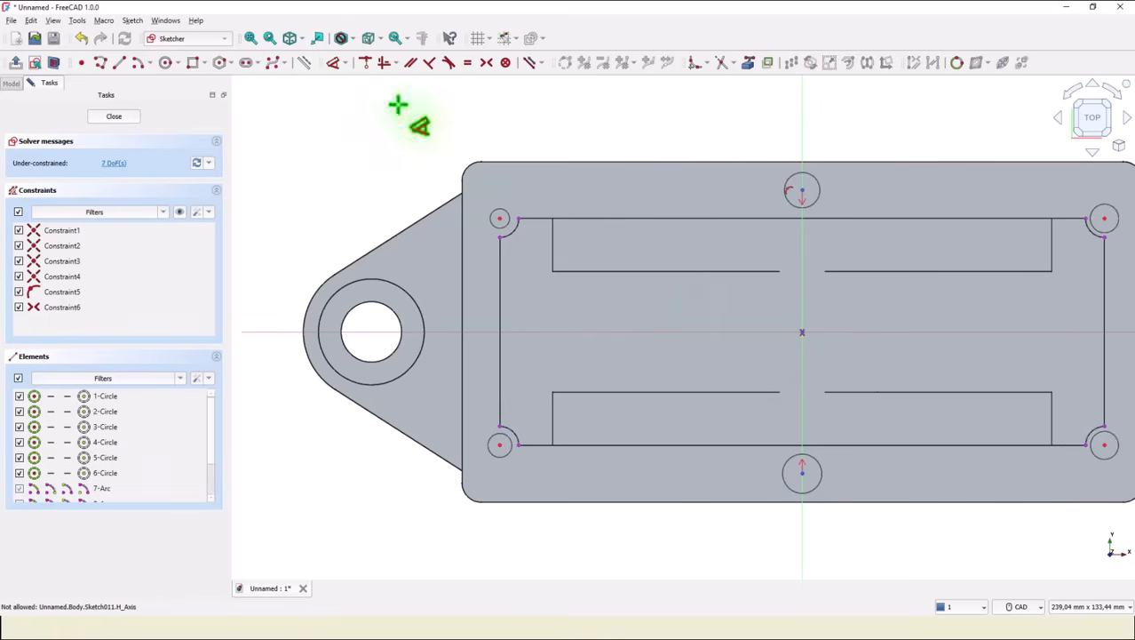
click(801, 190)
click(756, 332)
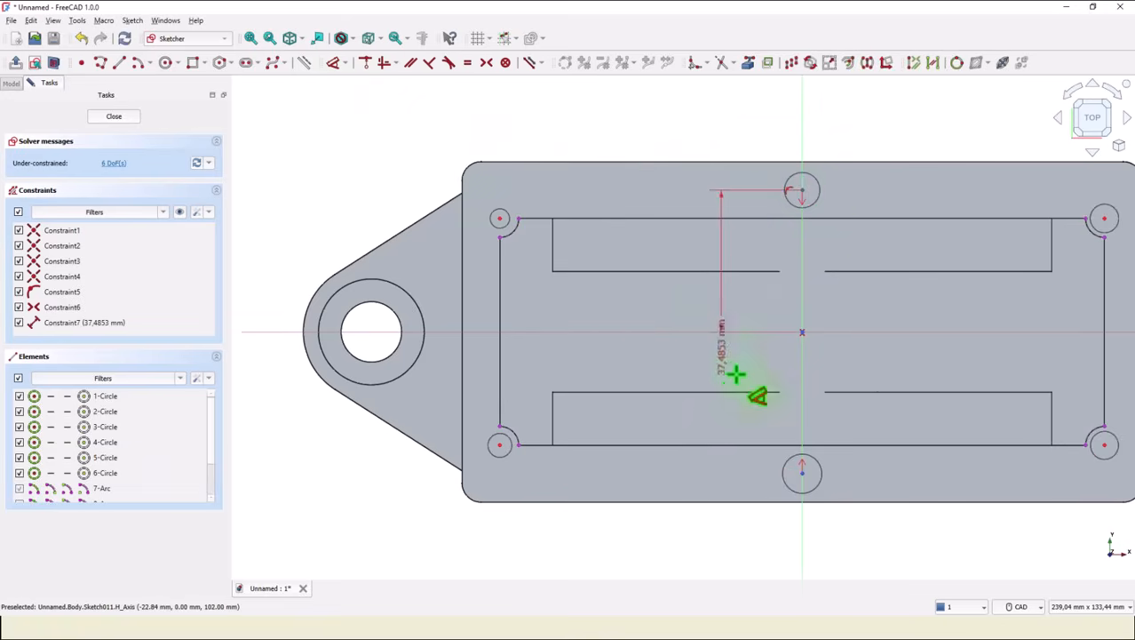
click(804, 476)
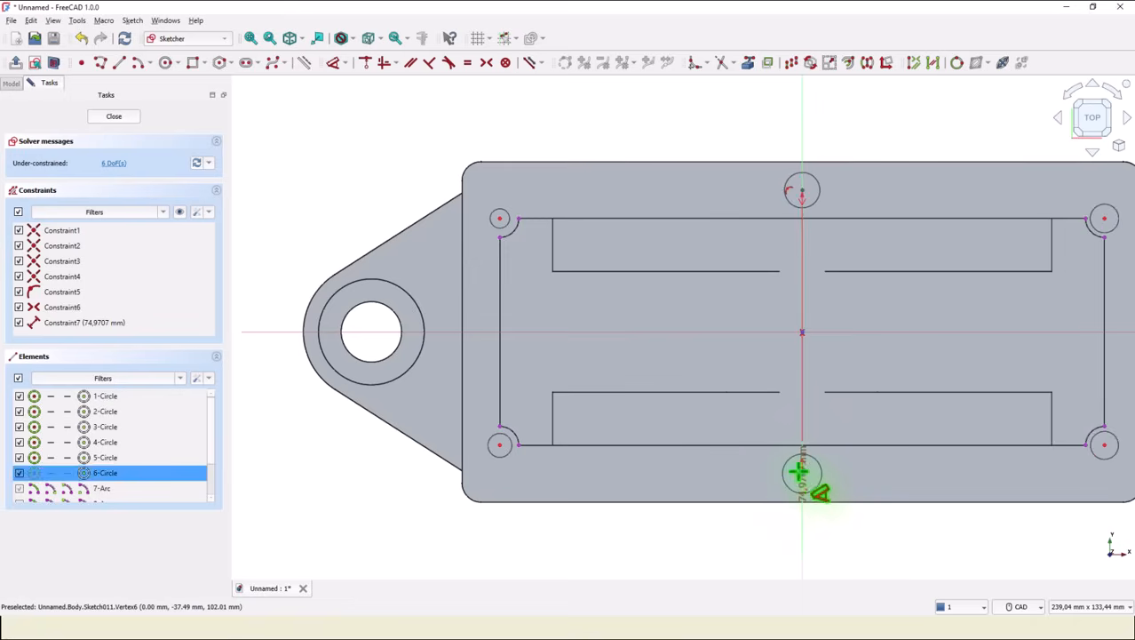
click(752, 364)
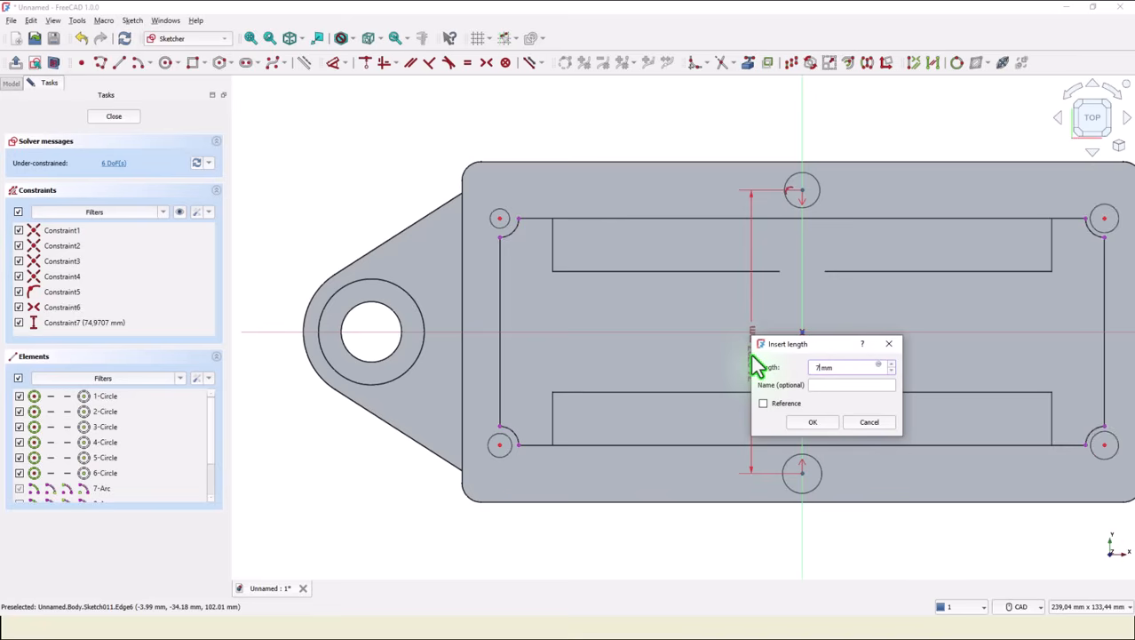
text(75)
key(Return)
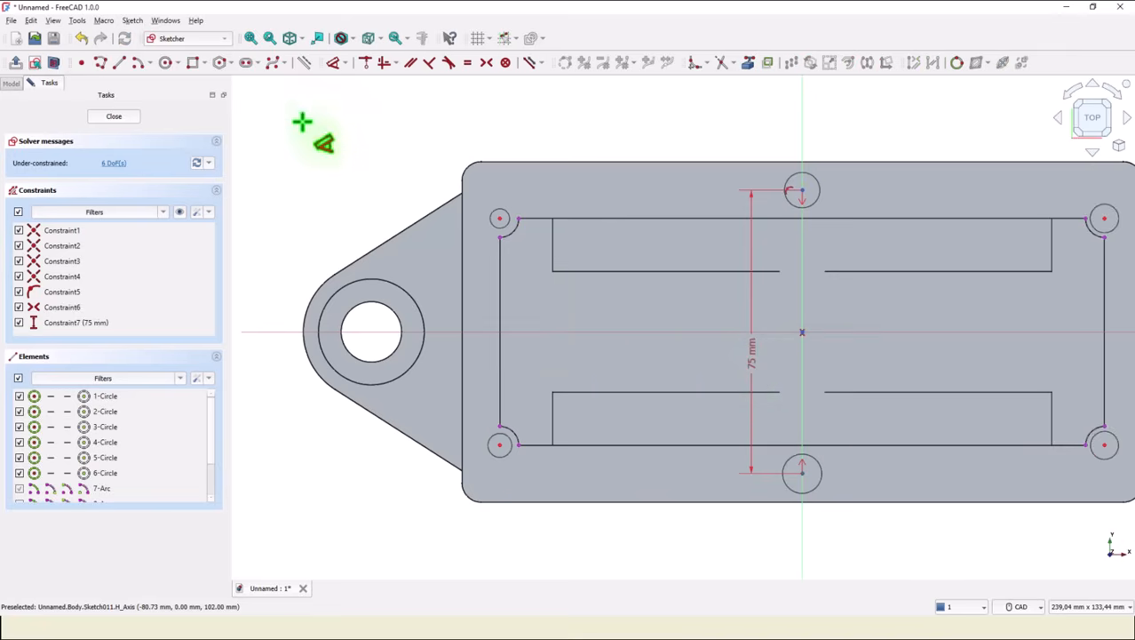
click(128, 119)
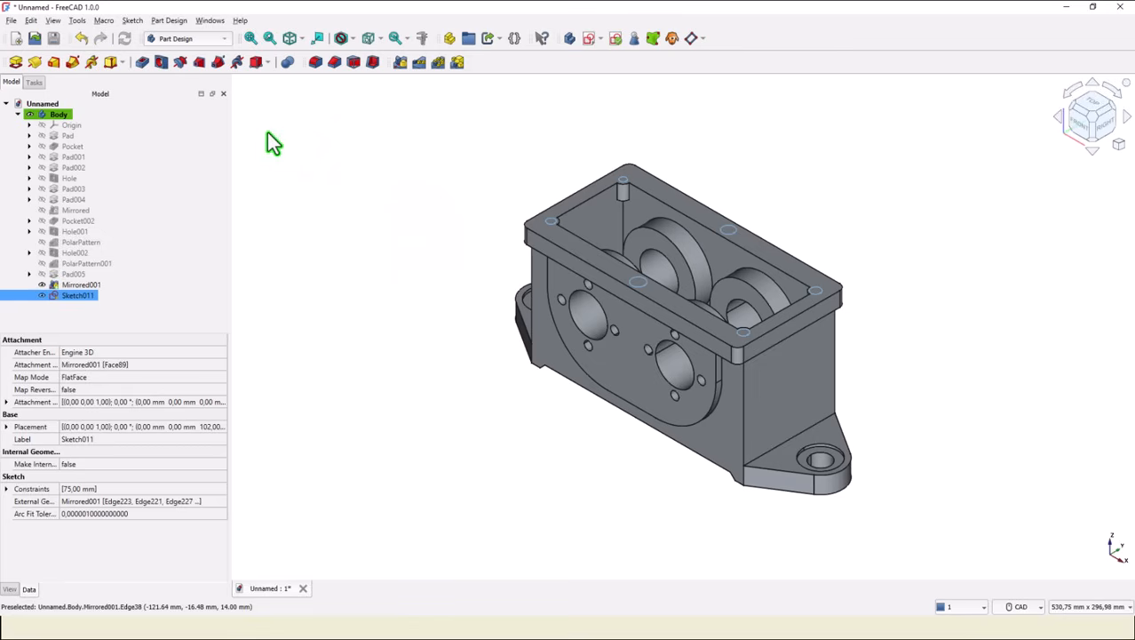
Create a hole feature from the rim sketch with ISO metric regular profile, size M10, depth 8 mm, and threaded enabled.
click(160, 60)
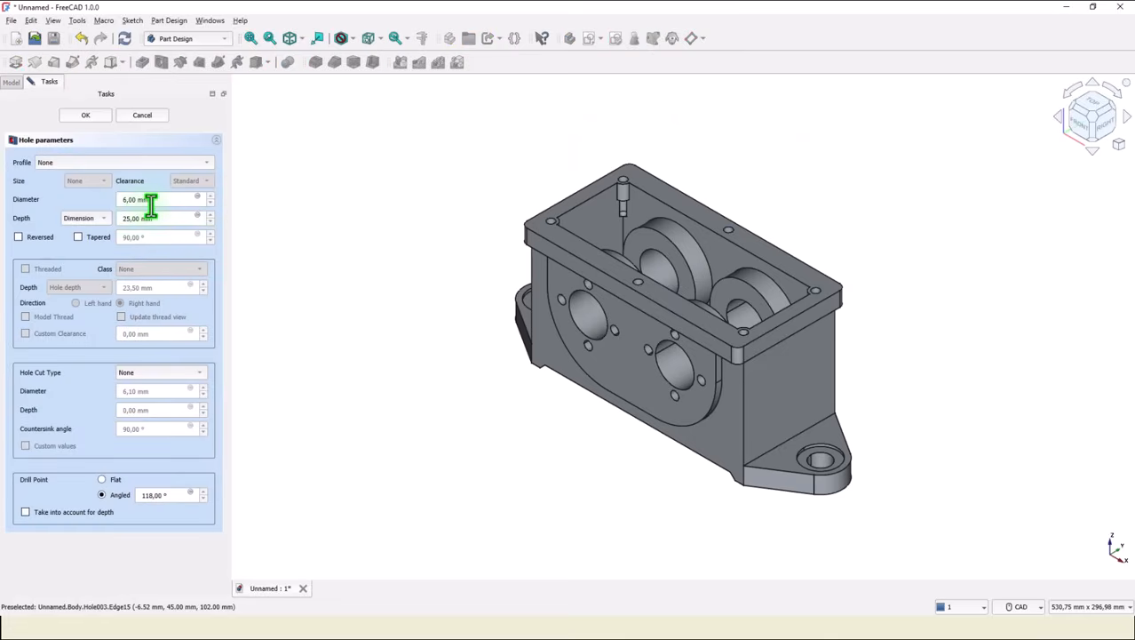
click(74, 164)
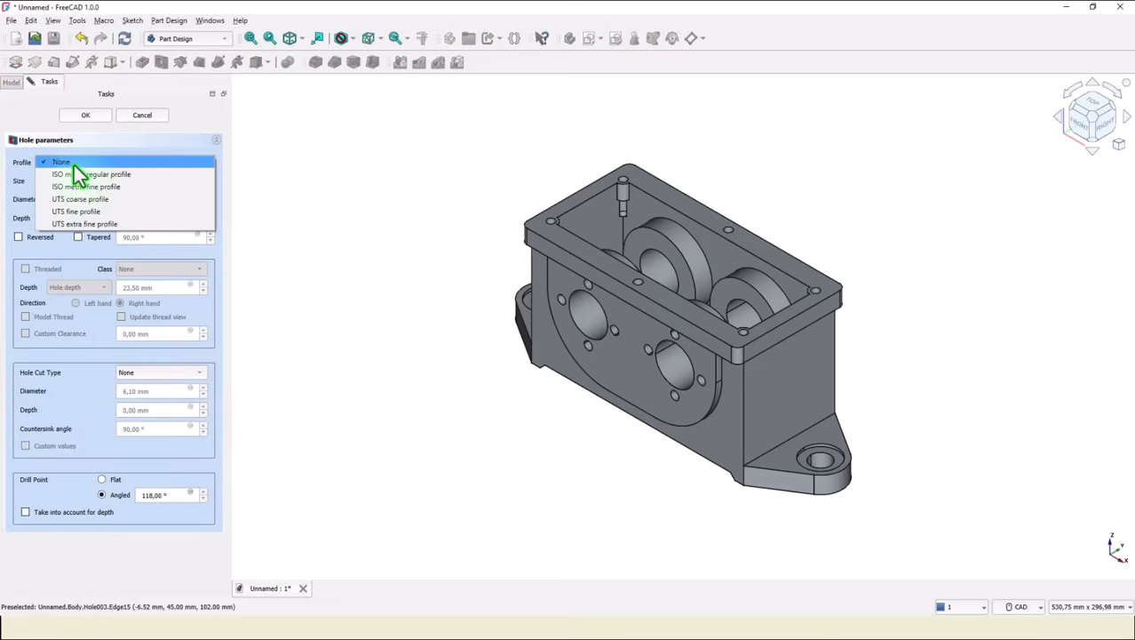
click(74, 176)
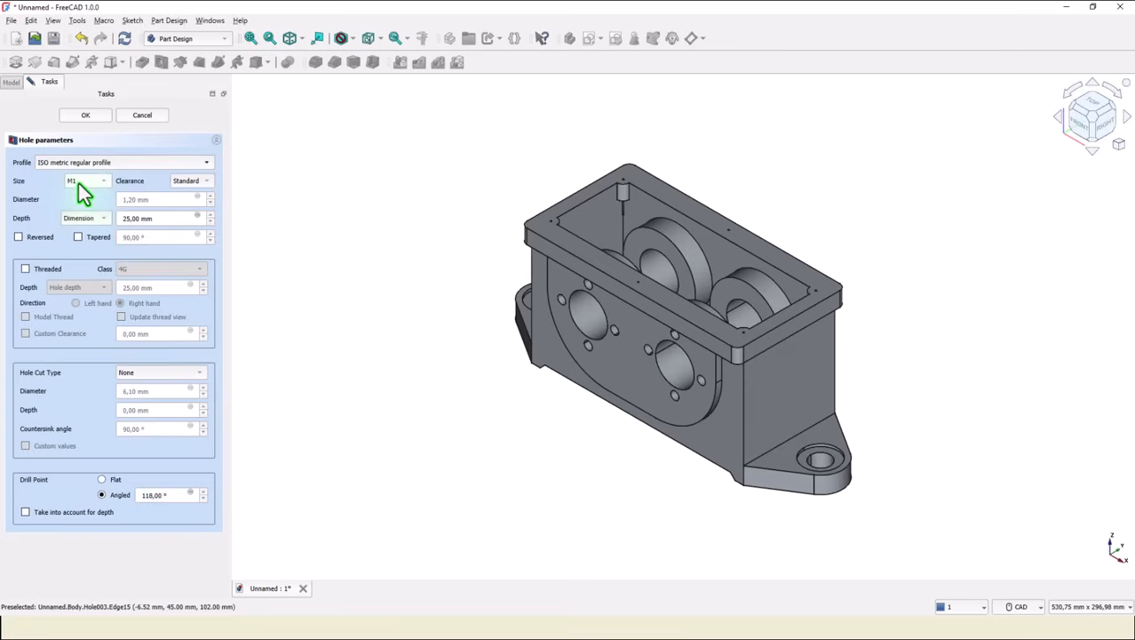
click(80, 184)
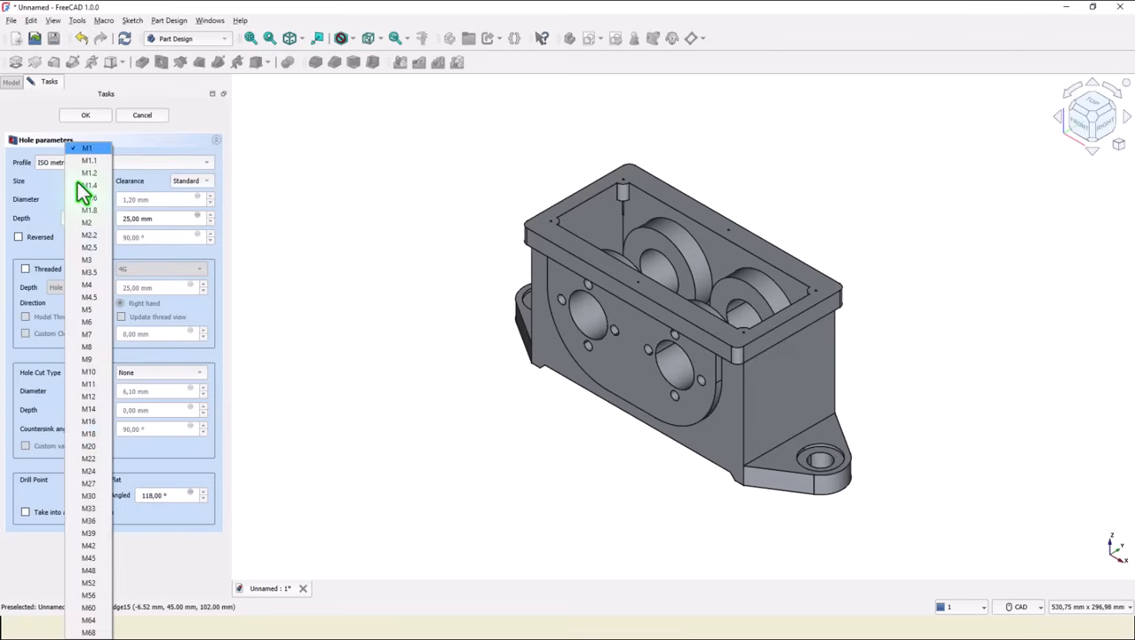
click(92, 347)
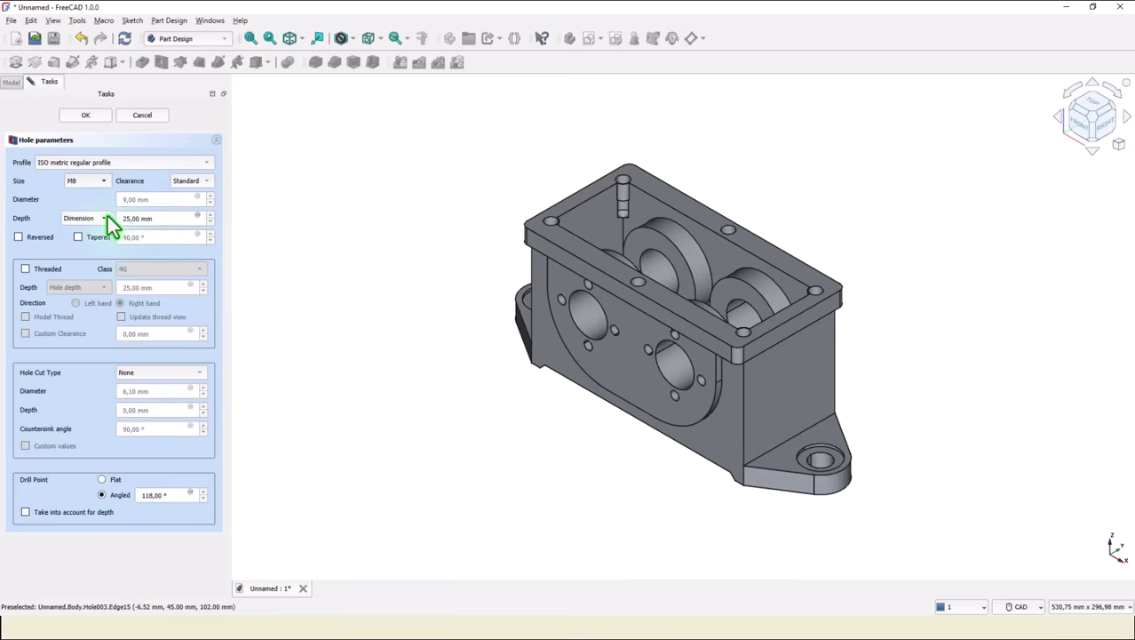
click(103, 183)
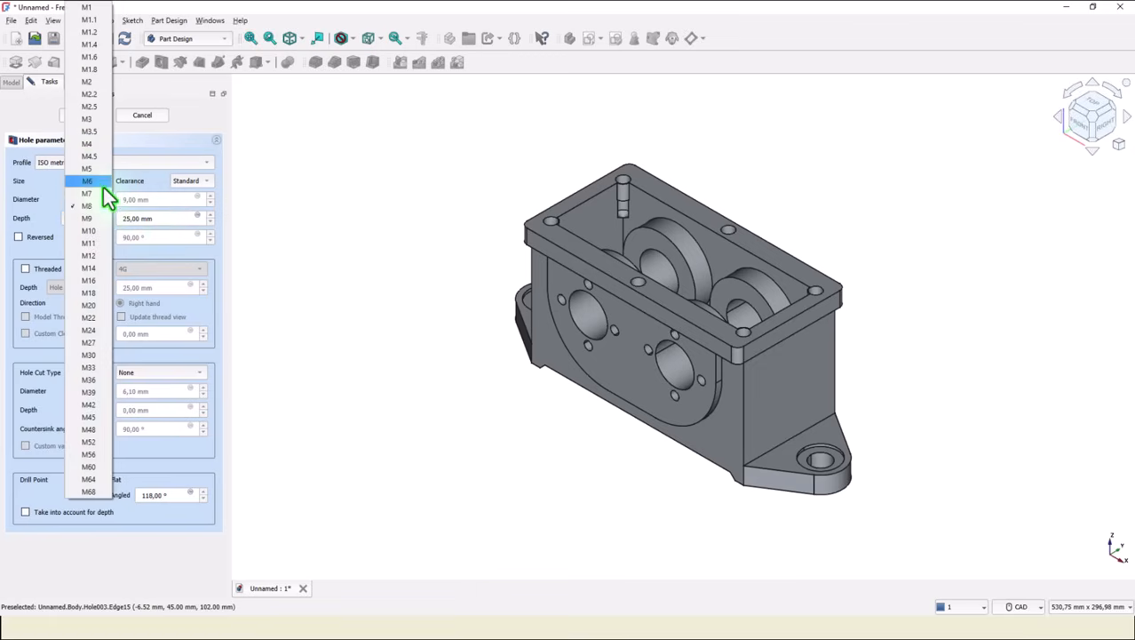
click(99, 231)
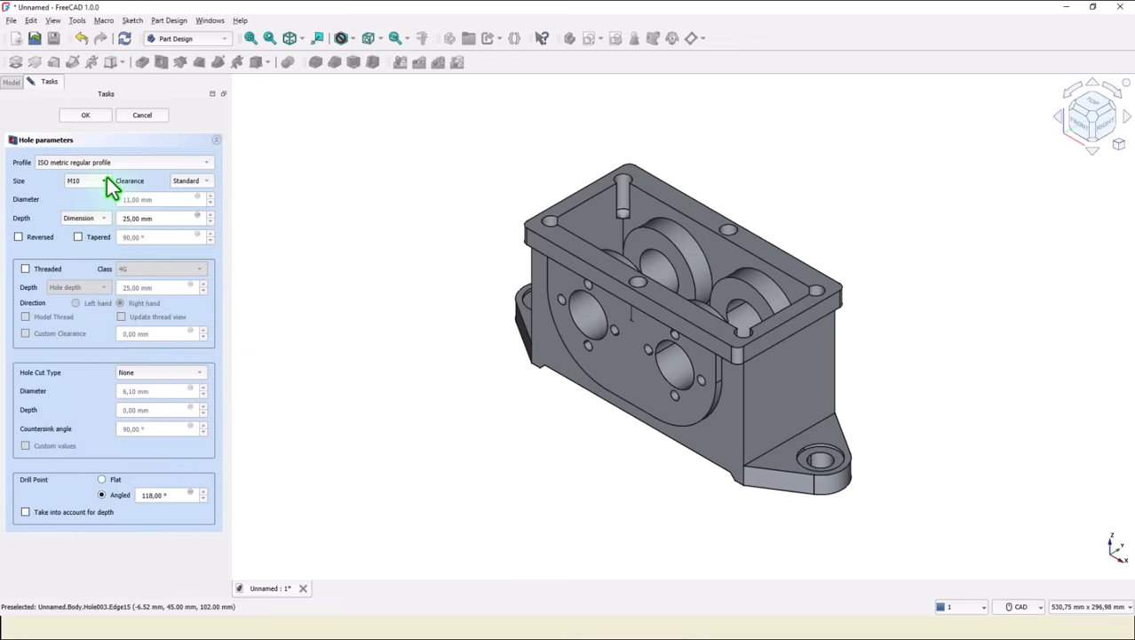
triple_click(156, 218)
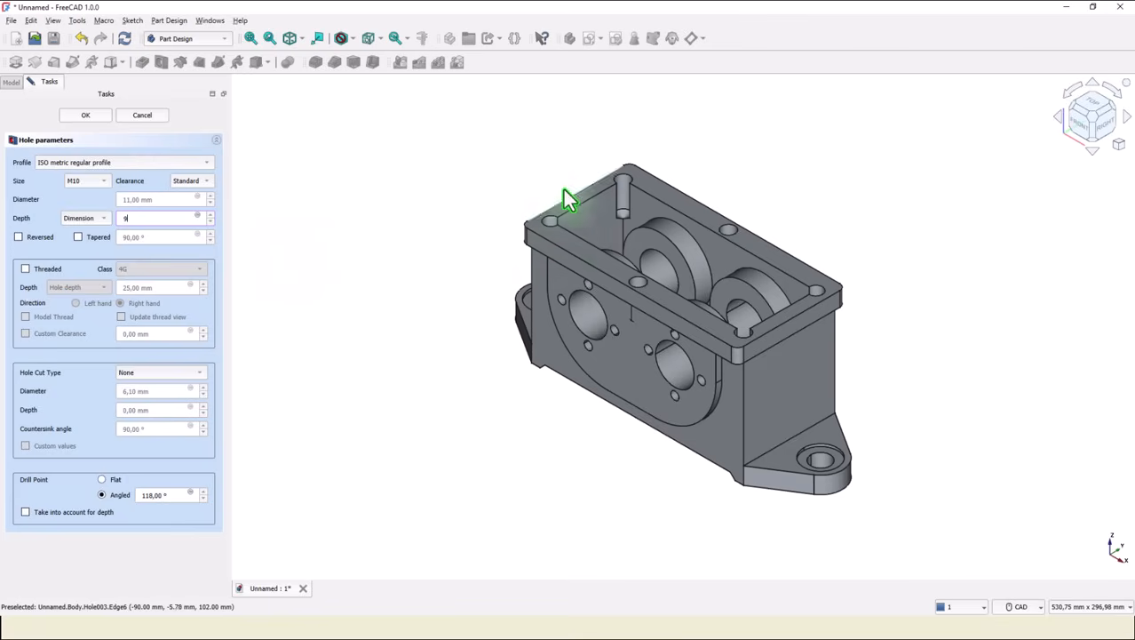
click(25, 269)
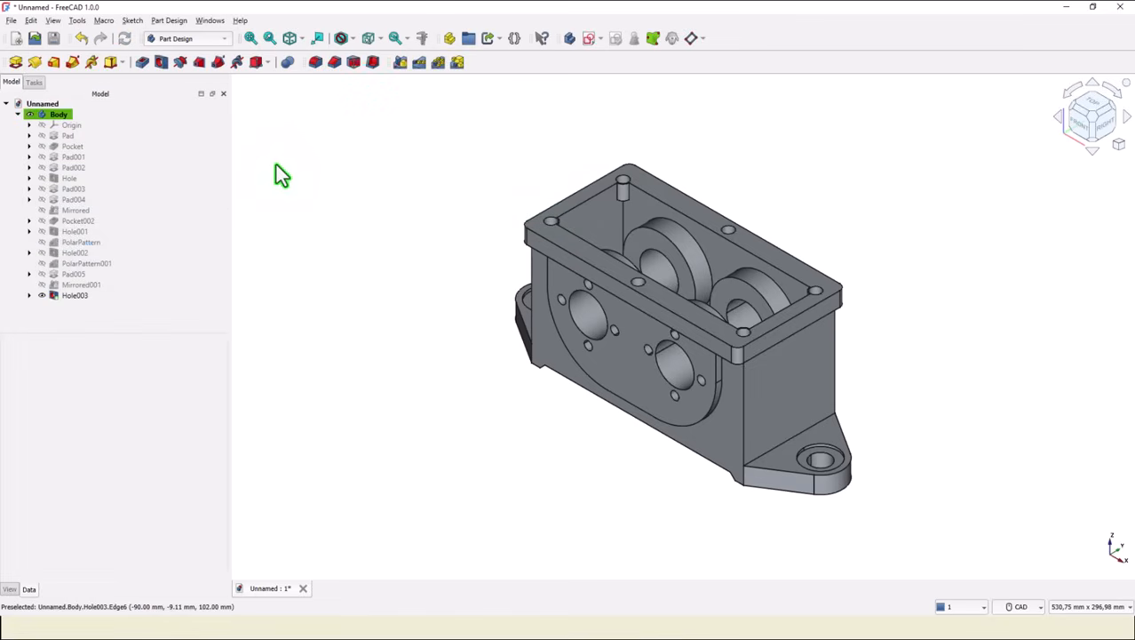
Browse the model tree features to find the pad that fills the opening's corners.
click(124, 277)
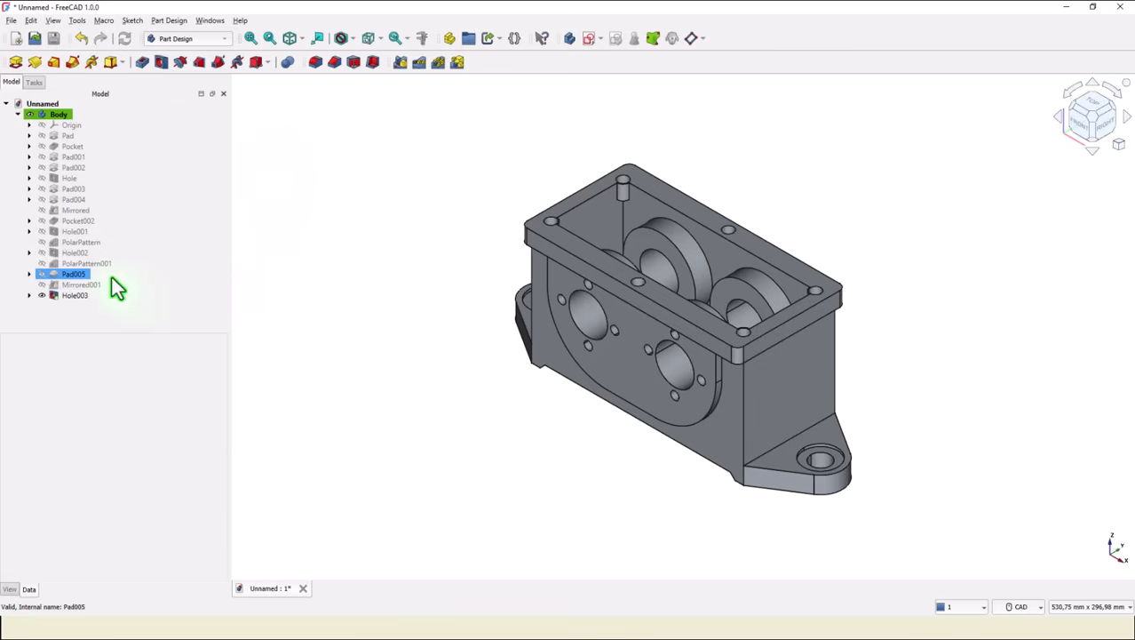
click(76, 266)
click(78, 254)
click(76, 246)
click(82, 254)
click(83, 264)
click(80, 274)
click(84, 264)
click(84, 255)
click(83, 264)
click(79, 274)
Open the corner-filling pad's sketch, set its corner circle diameter to 20 mm, and close the sketch.
click(29, 274)
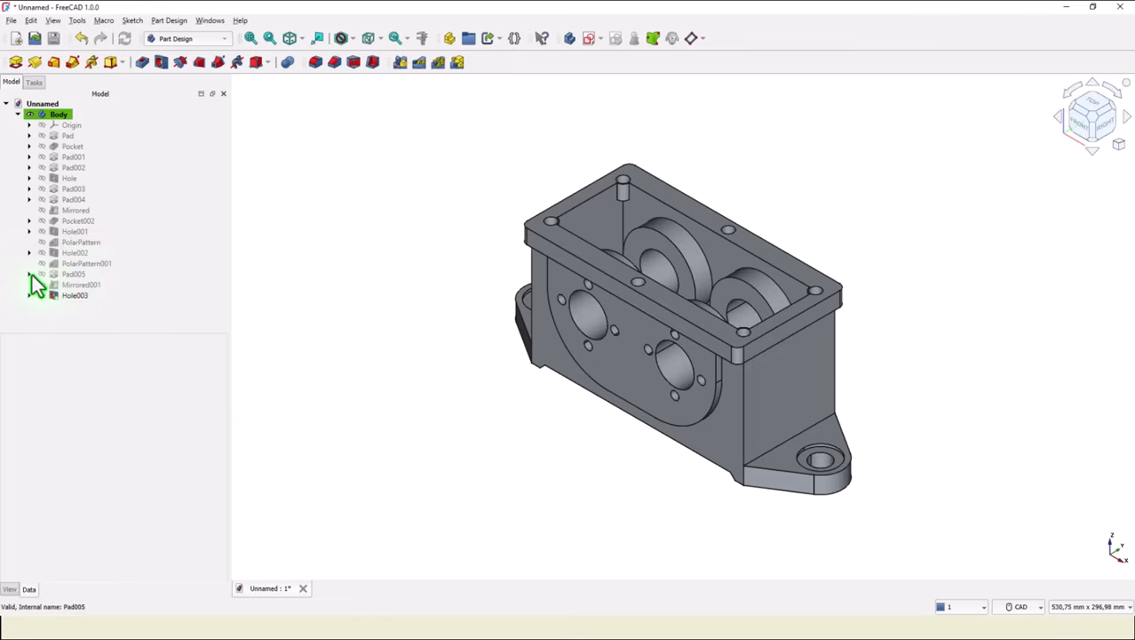
double_click(77, 285)
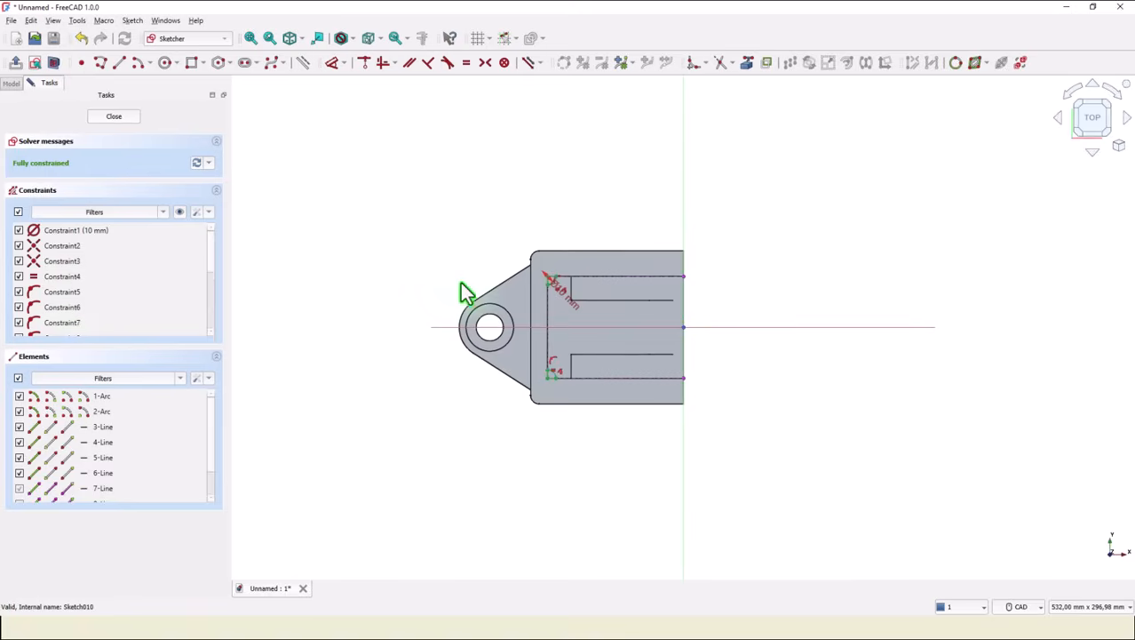
scroll(542, 286, up, 4)
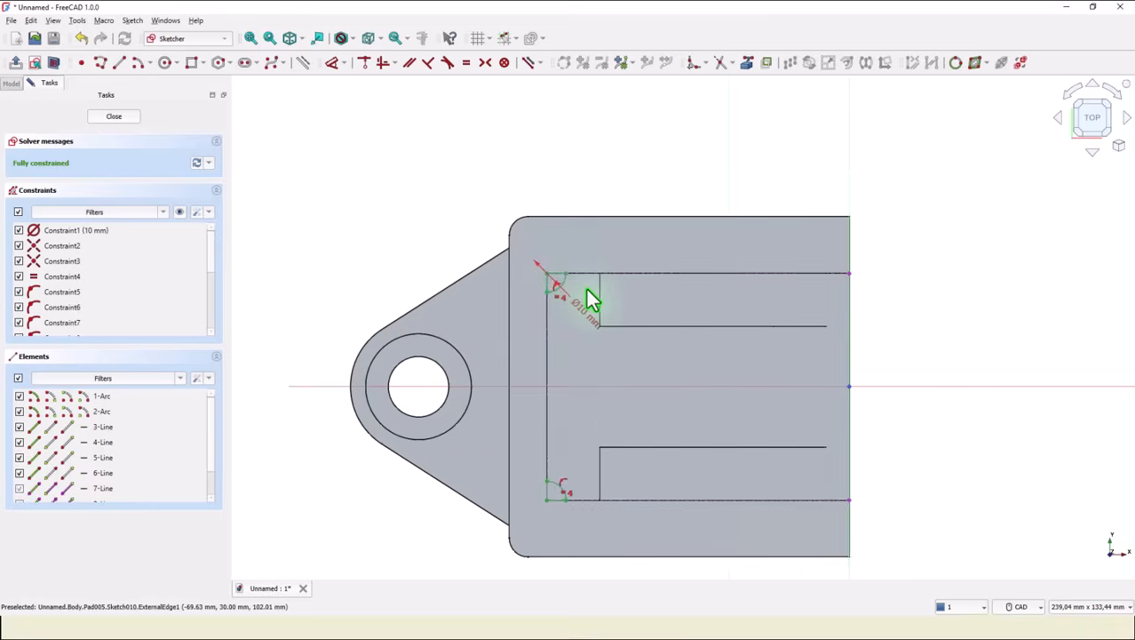
scroll(588, 299, up, 1)
double_click(573, 327)
text(20)
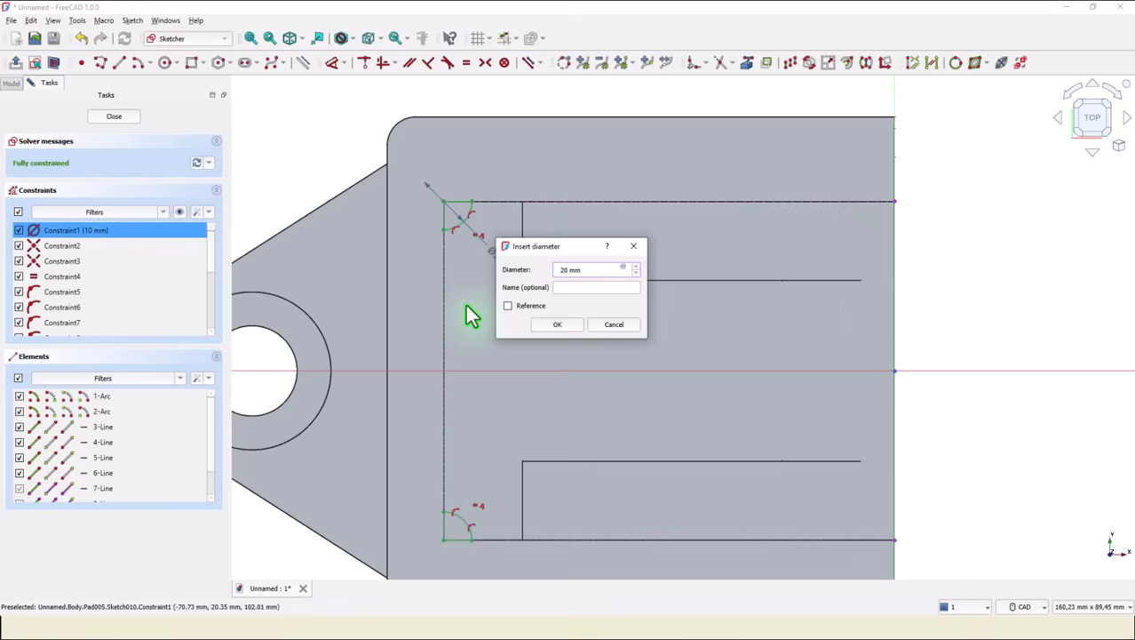
click(567, 325)
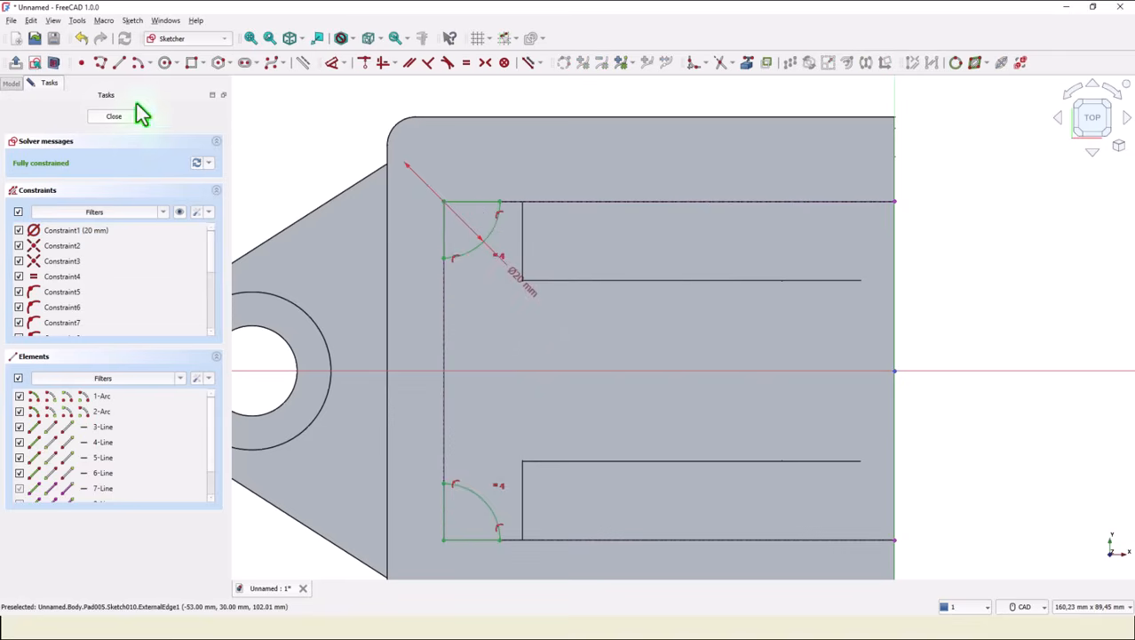
click(119, 117)
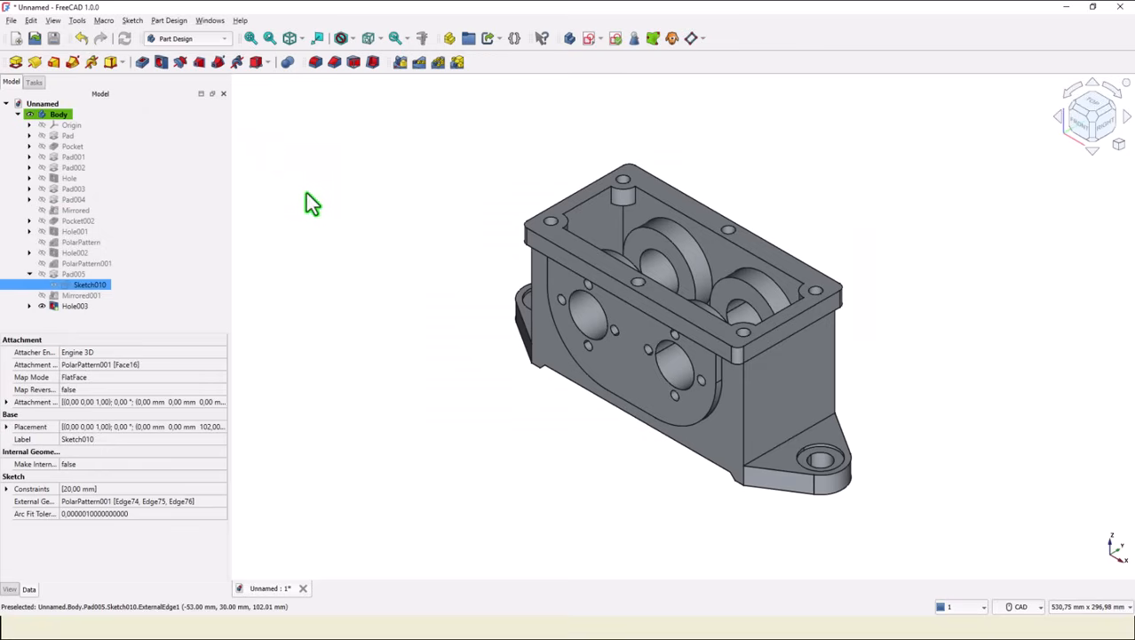
click(360, 178)
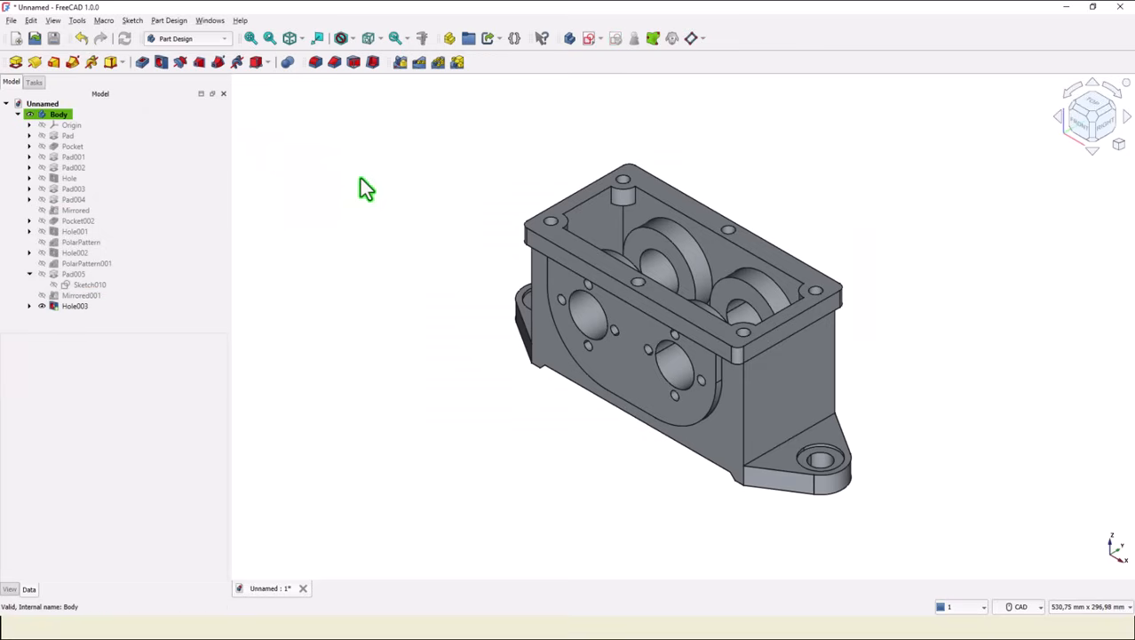